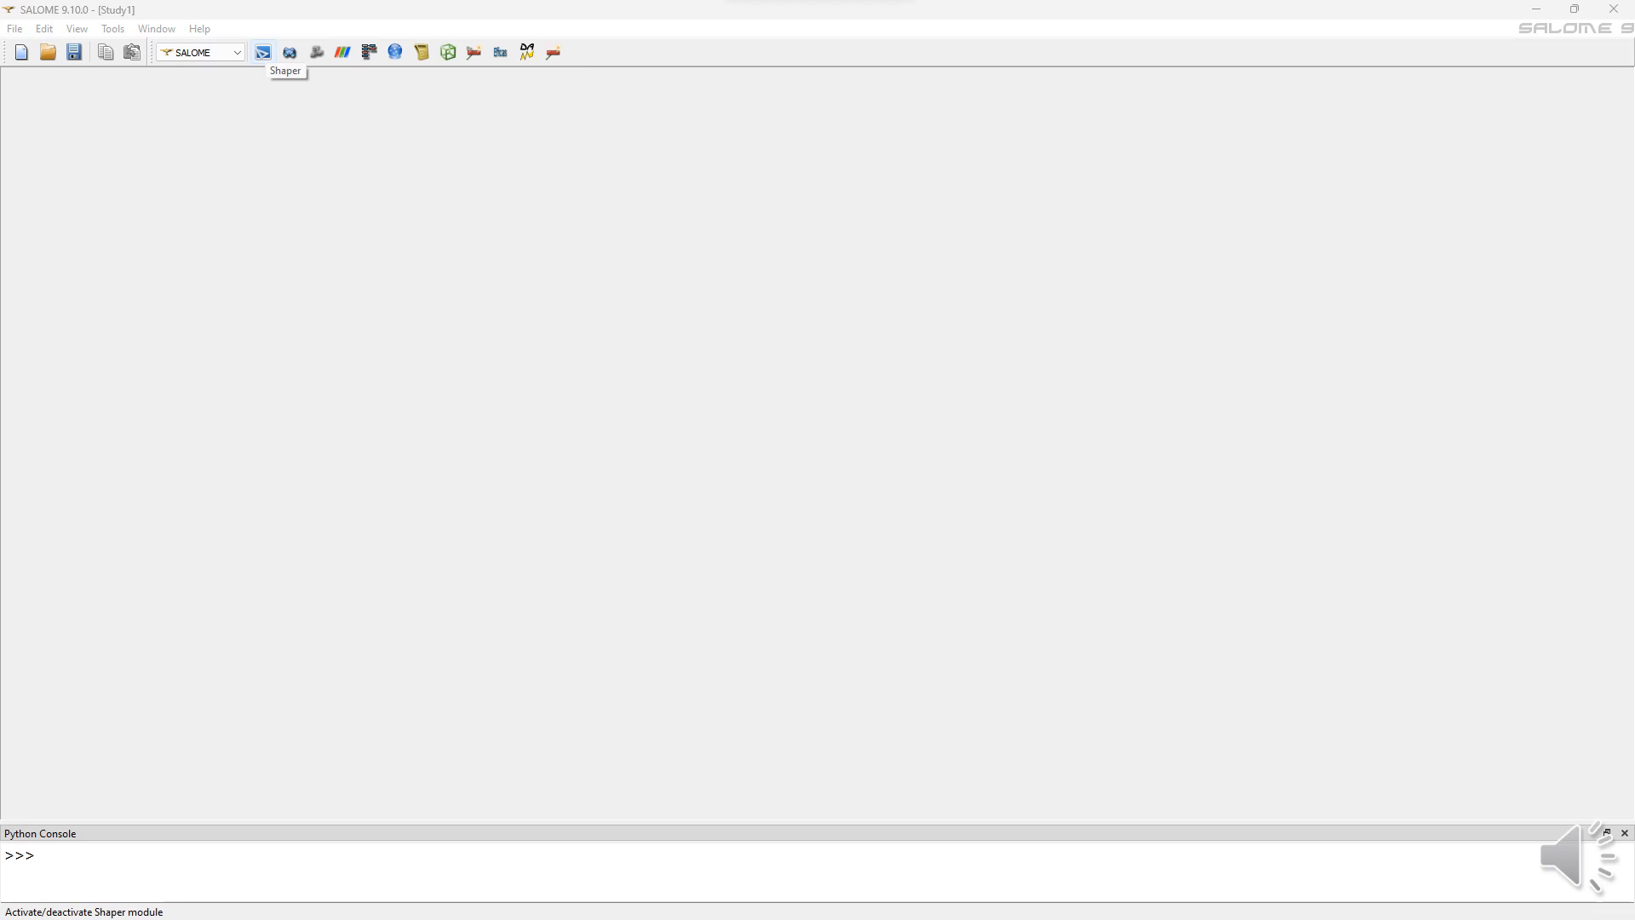
Step: Activate the Shaper module and change the viewer background to a vertical gradient with both colours black
click(263, 55)
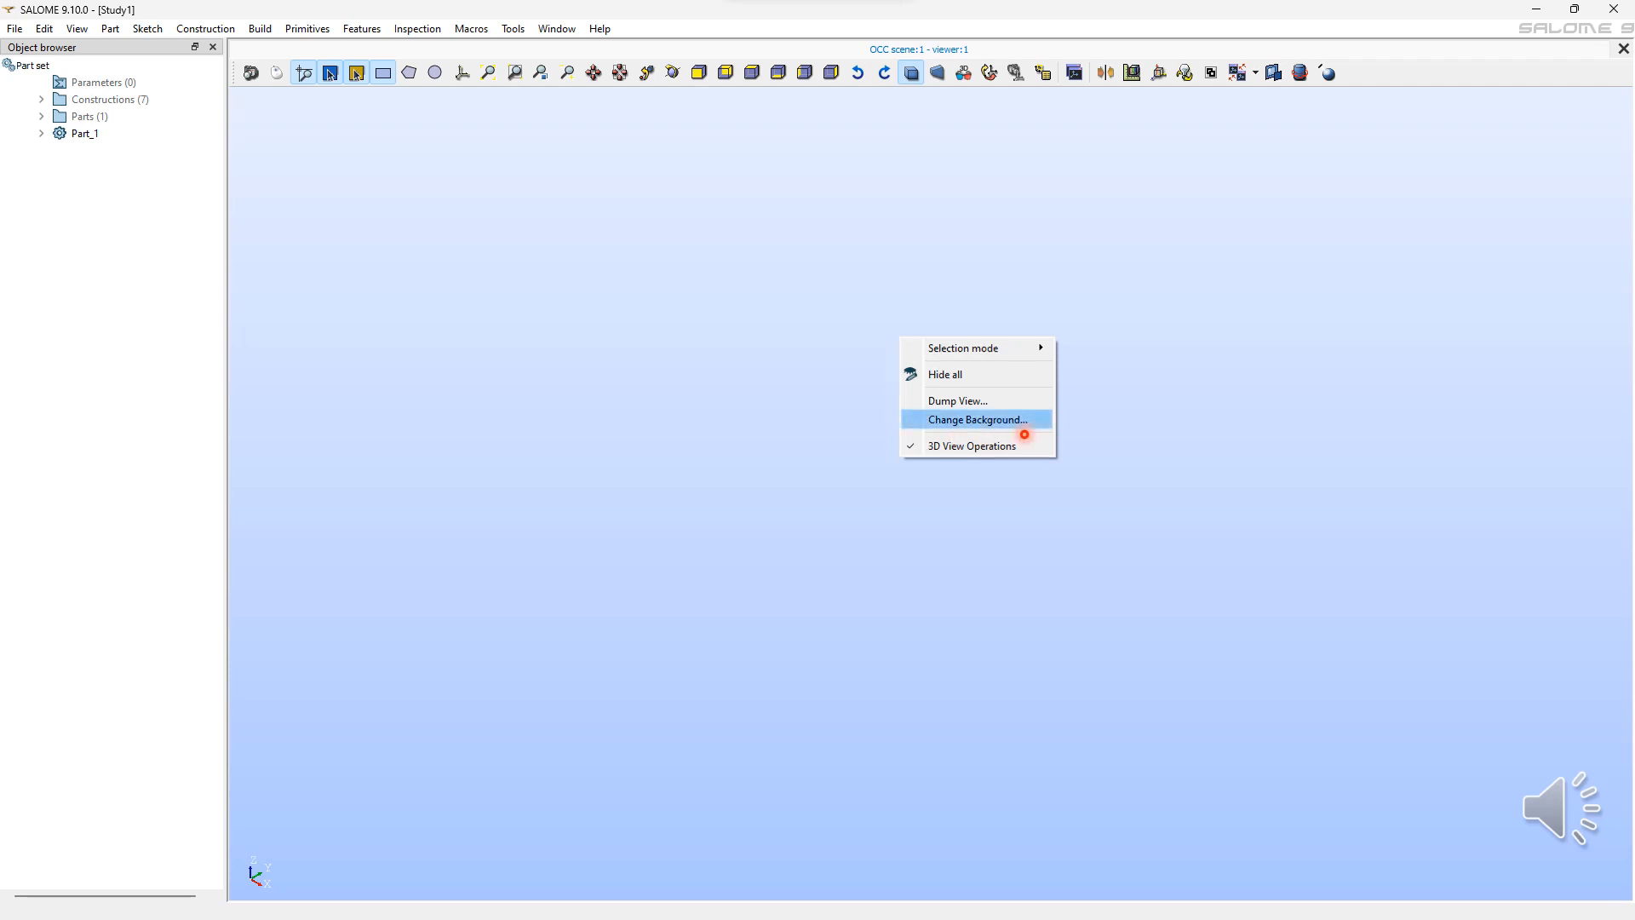
click(1024, 434)
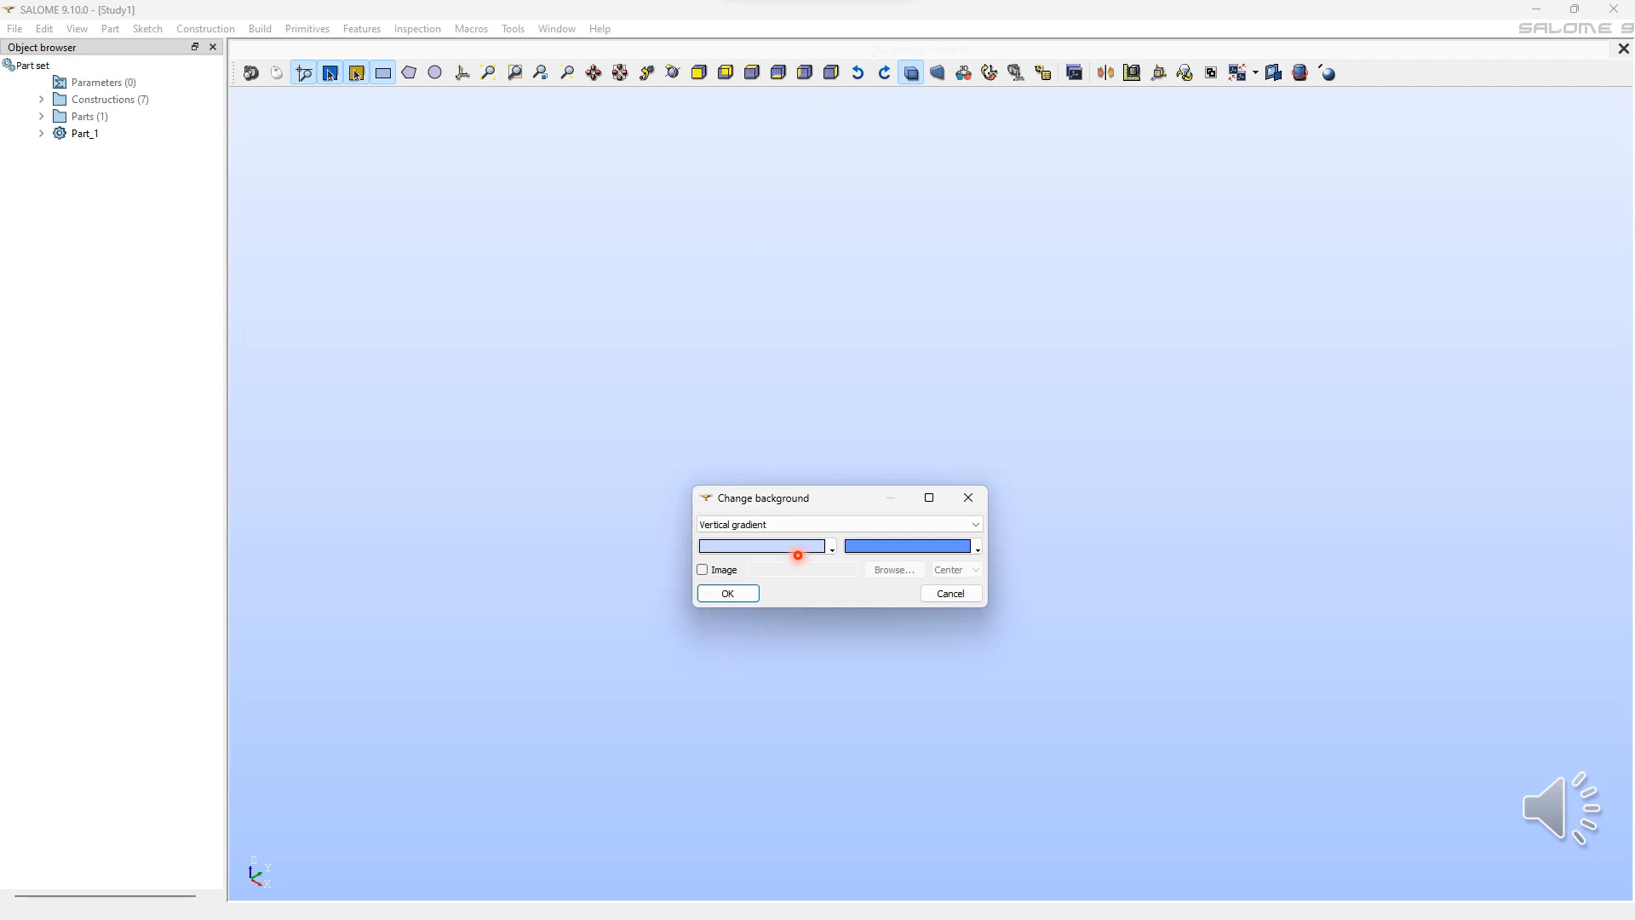
click(833, 552)
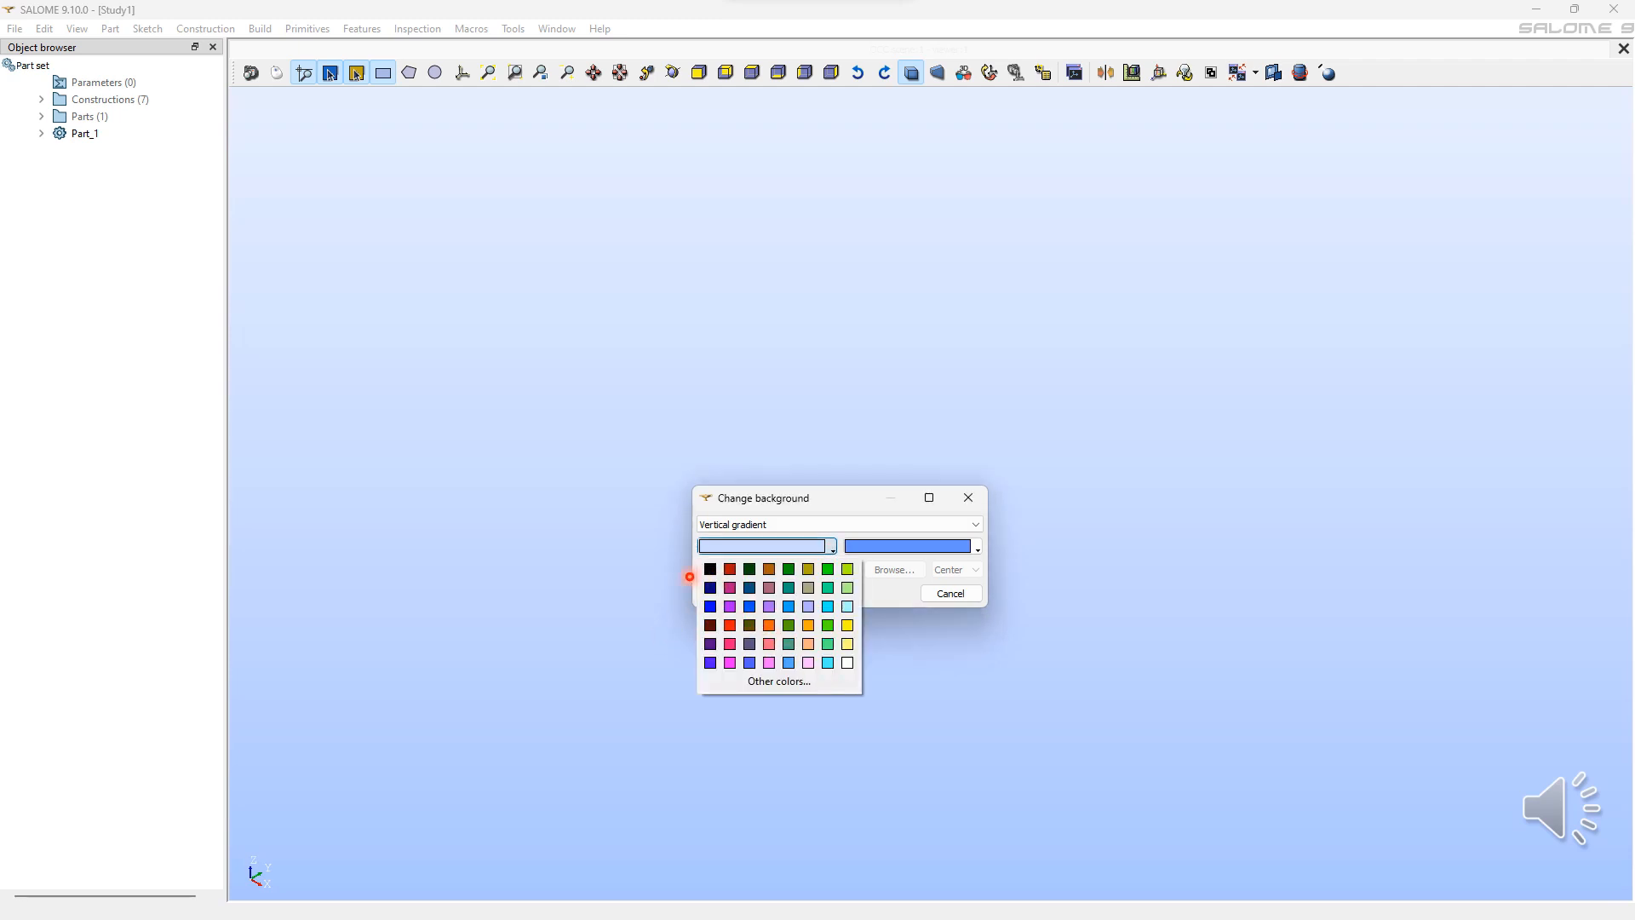
click(710, 569)
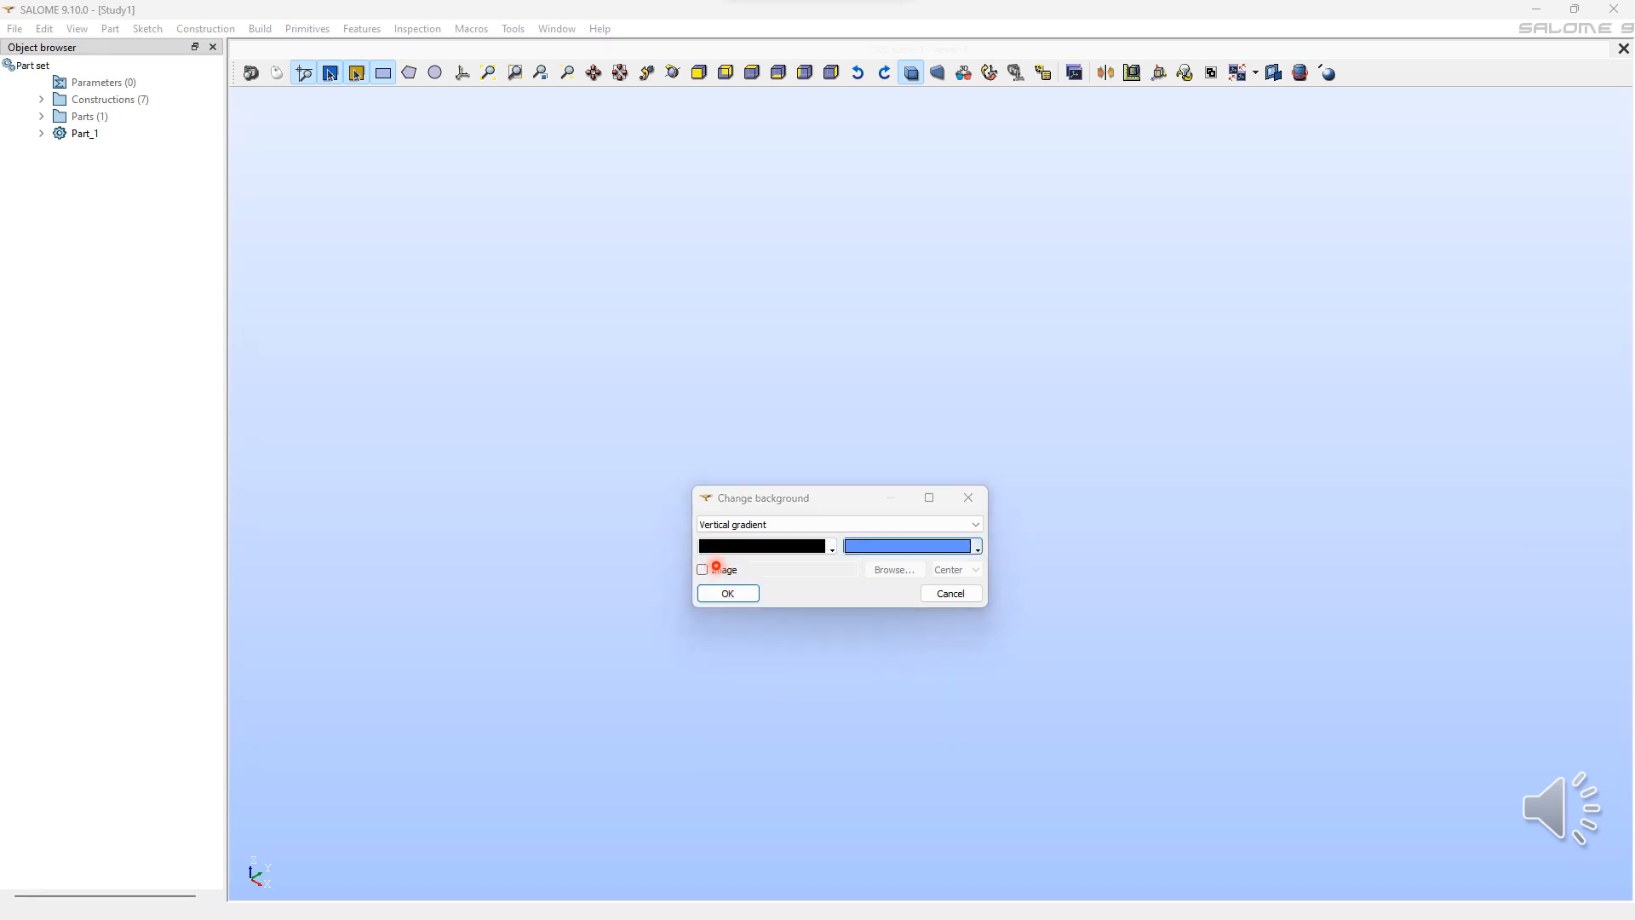
click(978, 549)
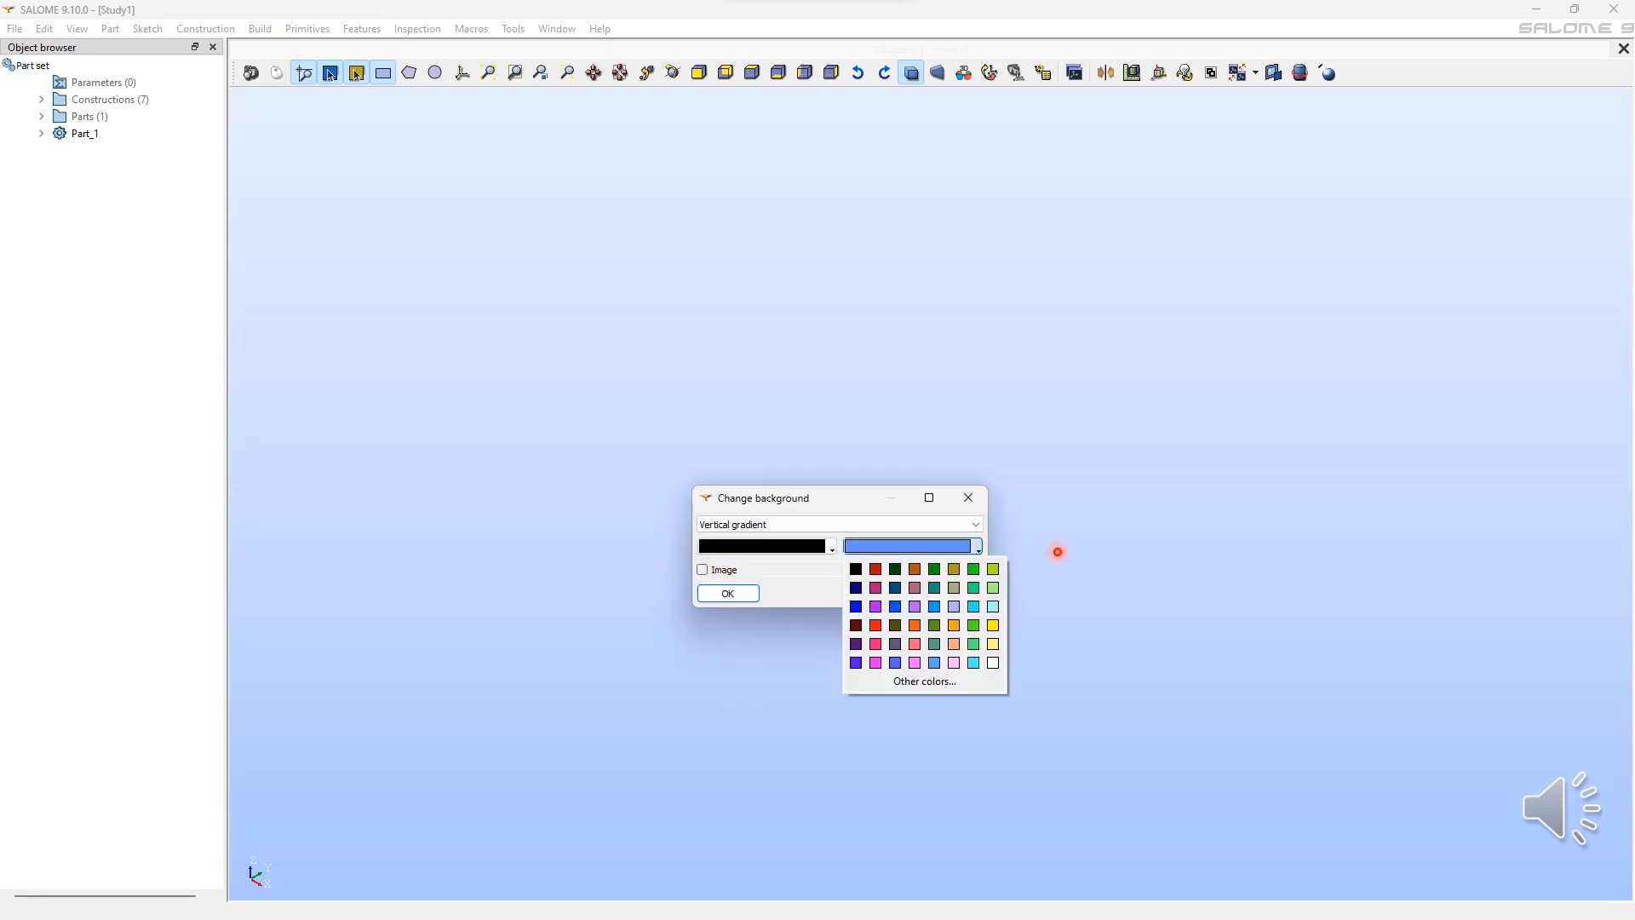
click(854, 569)
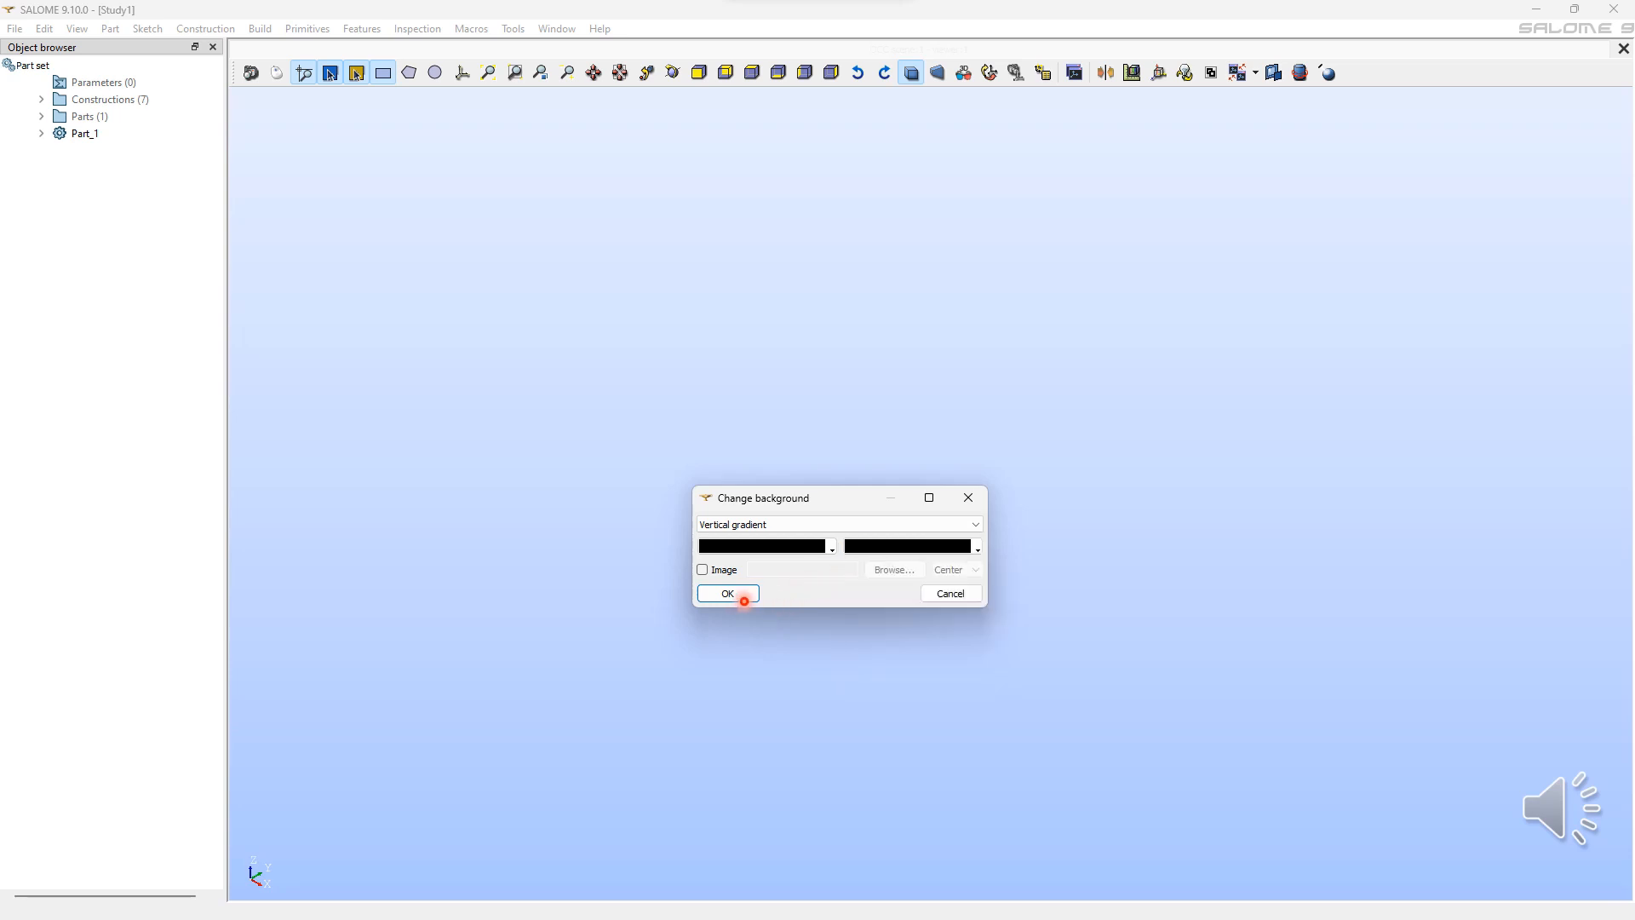
click(741, 595)
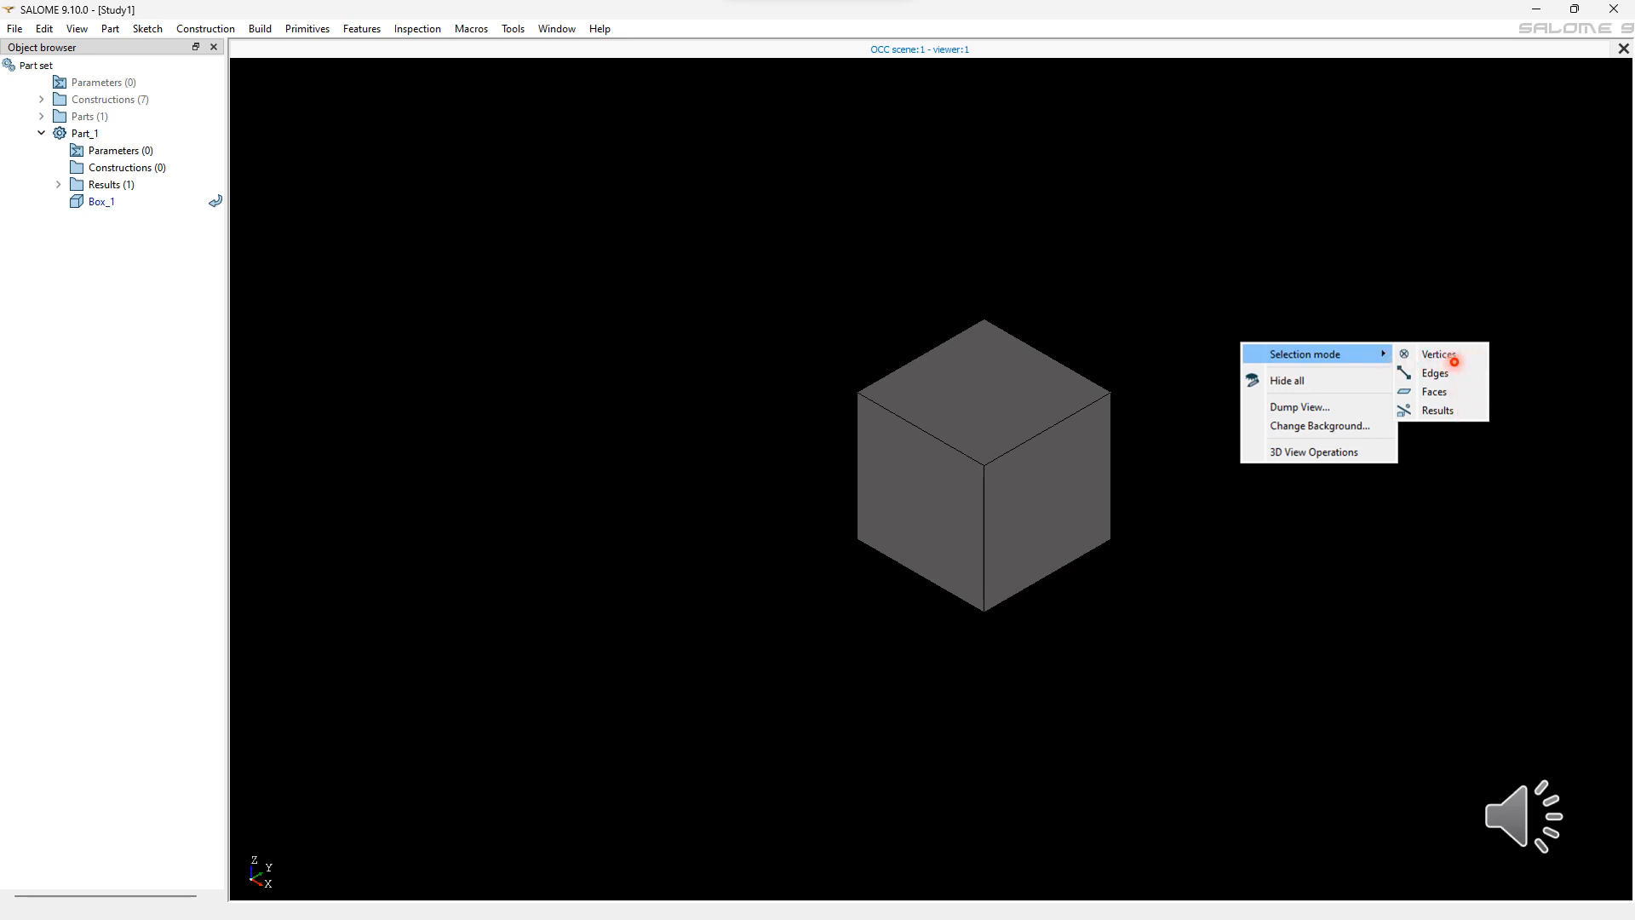
Step: Set the selection mode to Vertices and pick the box's top front corner vertex
click(1469, 362)
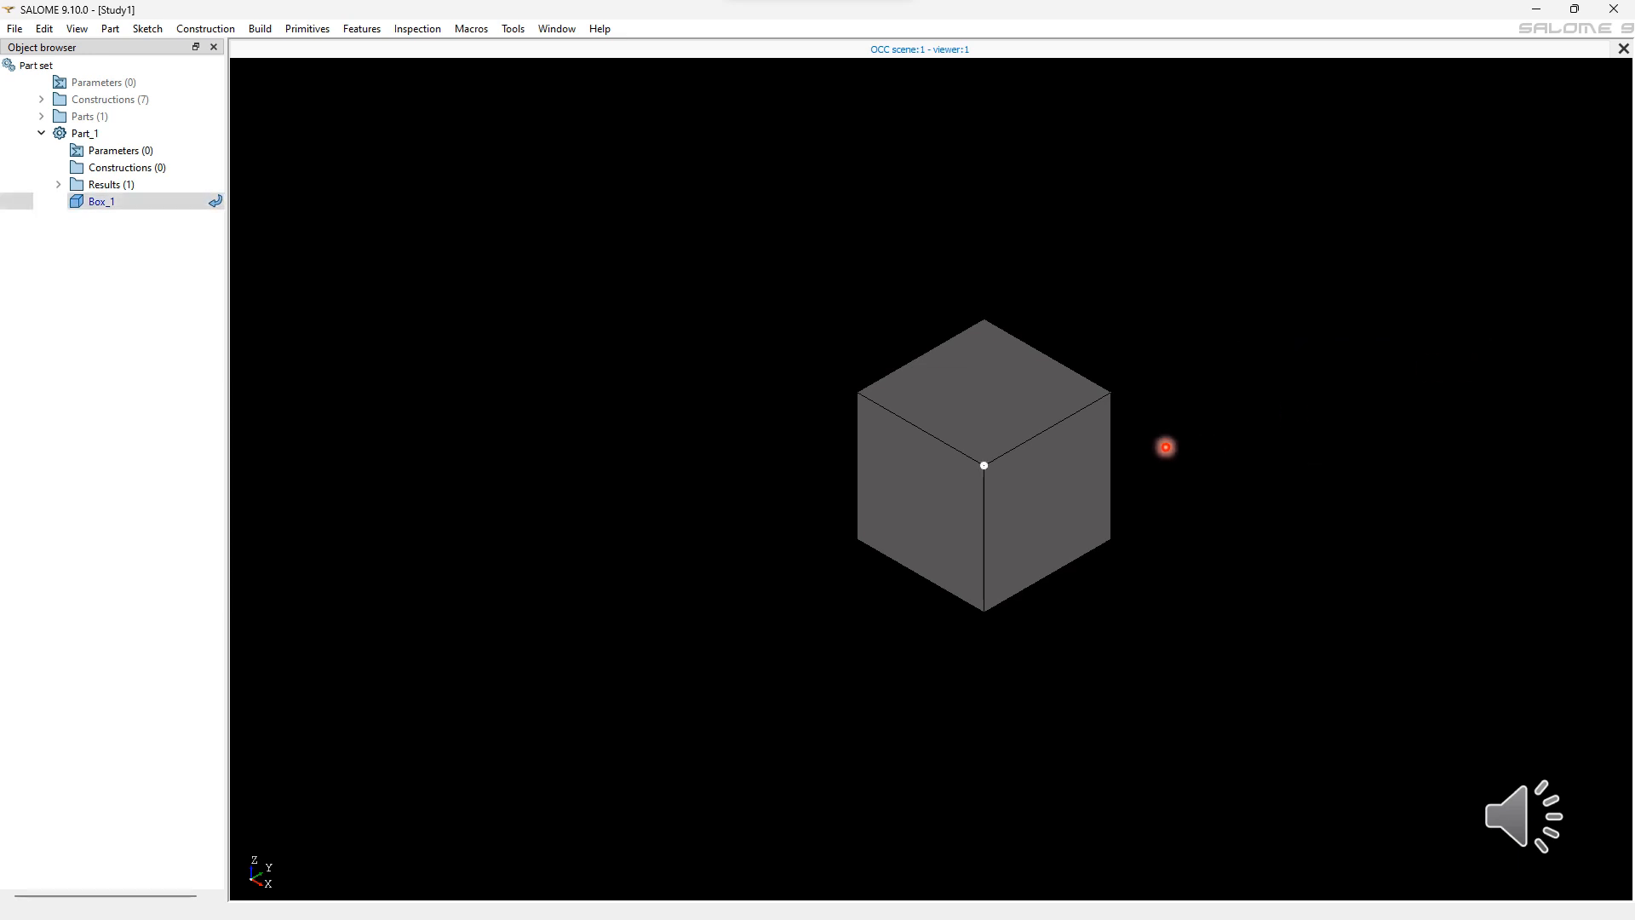
click(980, 462)
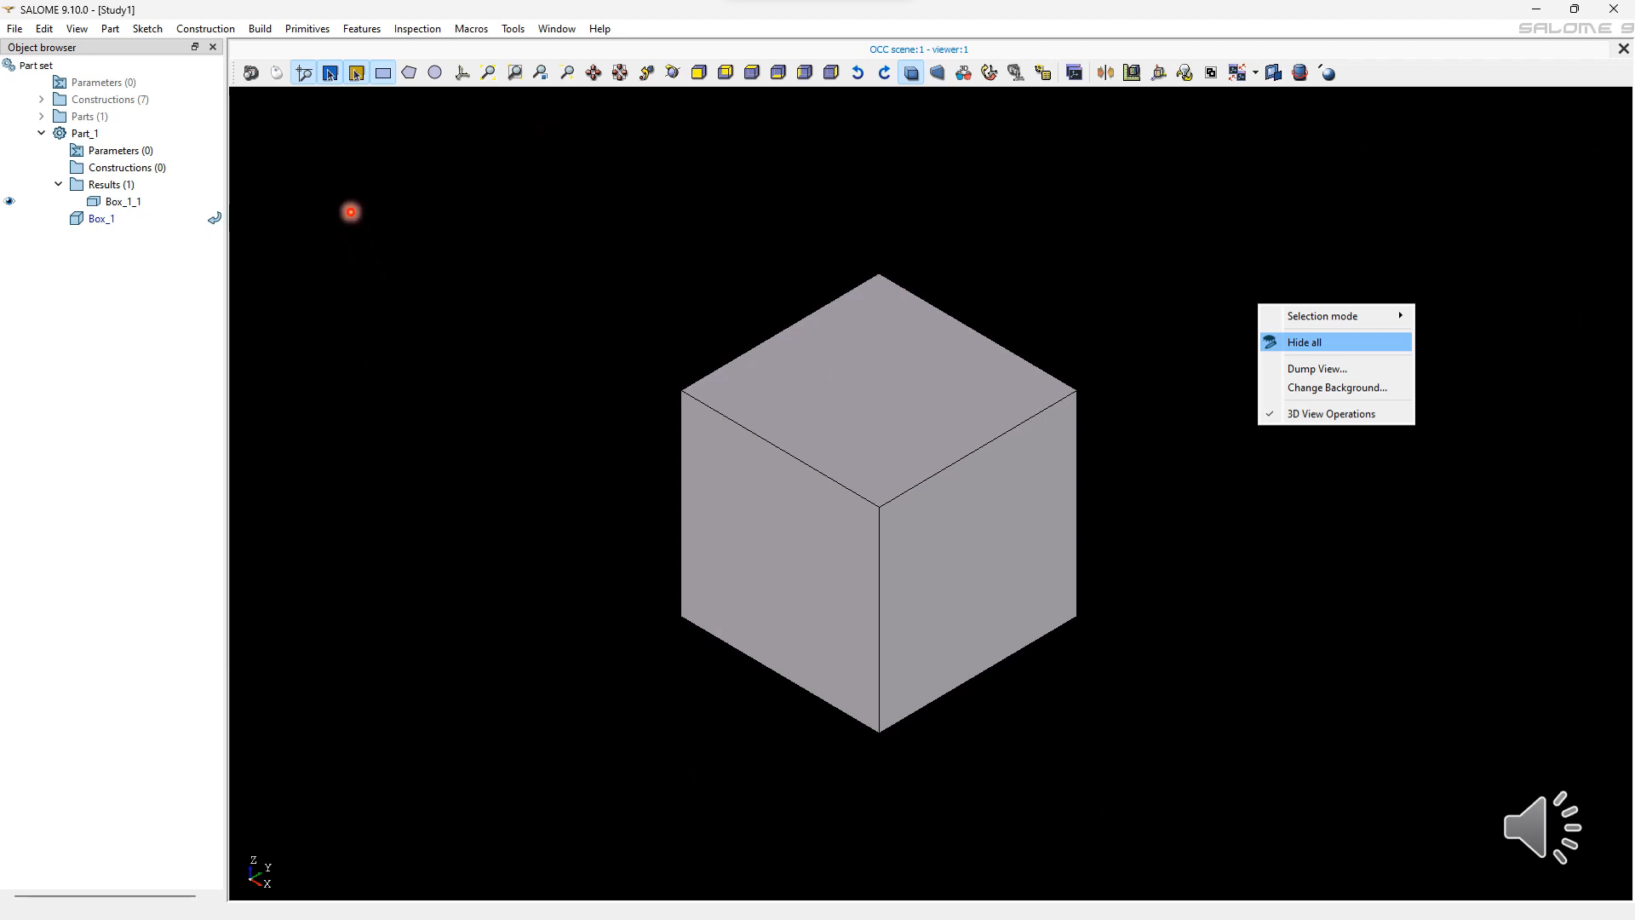
Step: Hide all objects in the viewer and make Box_1_1 visible again
key(Return)
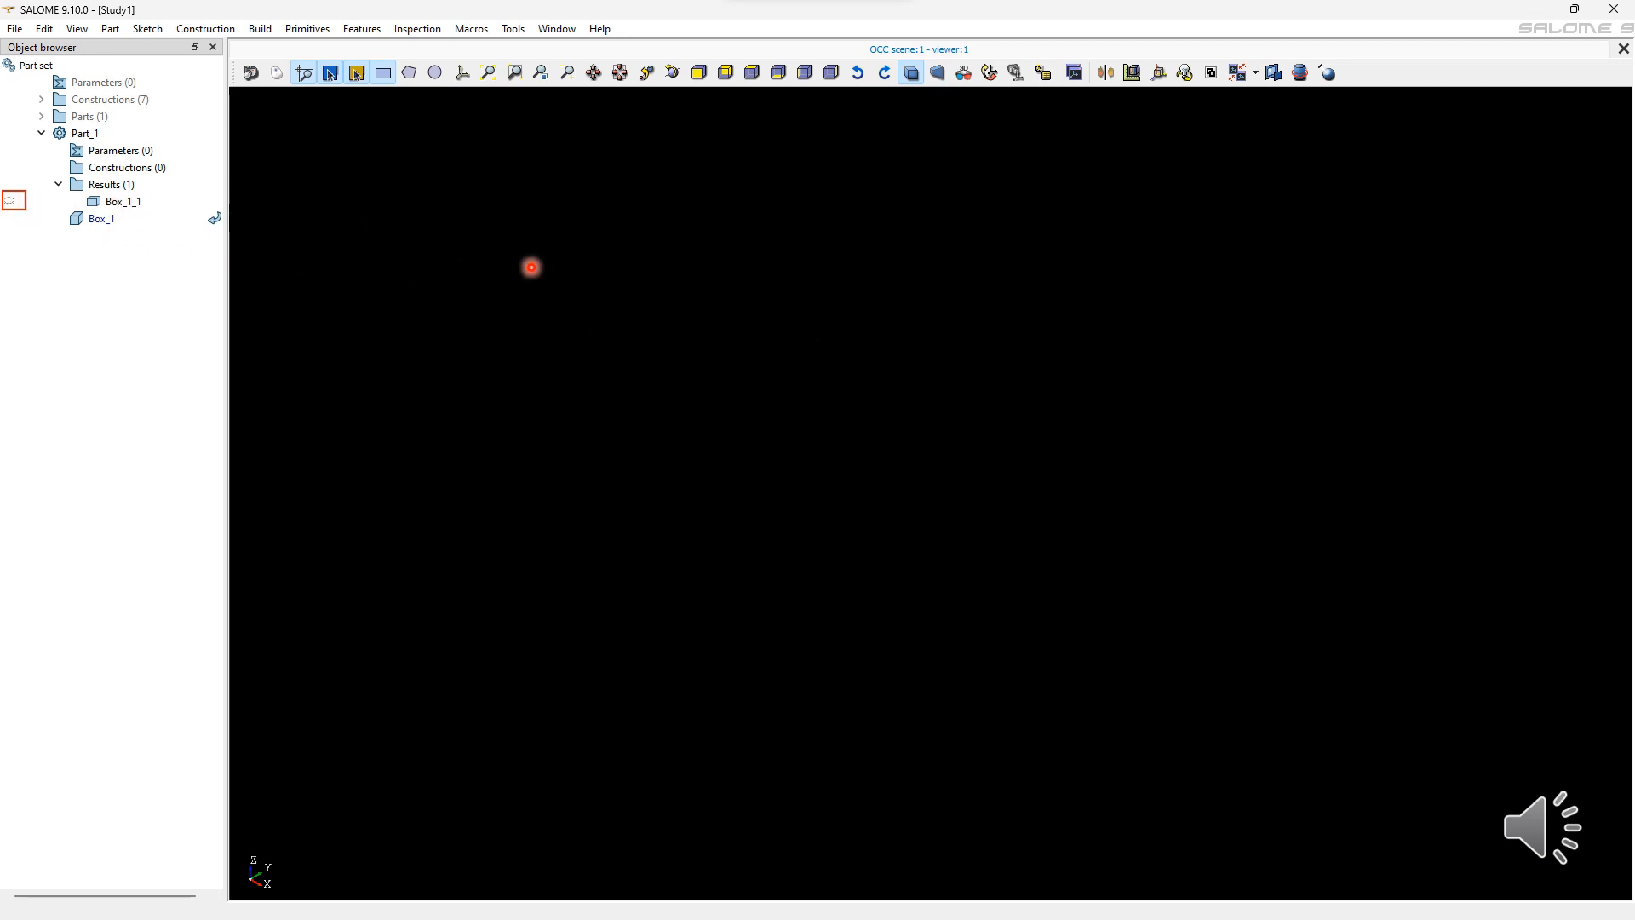
click(12, 201)
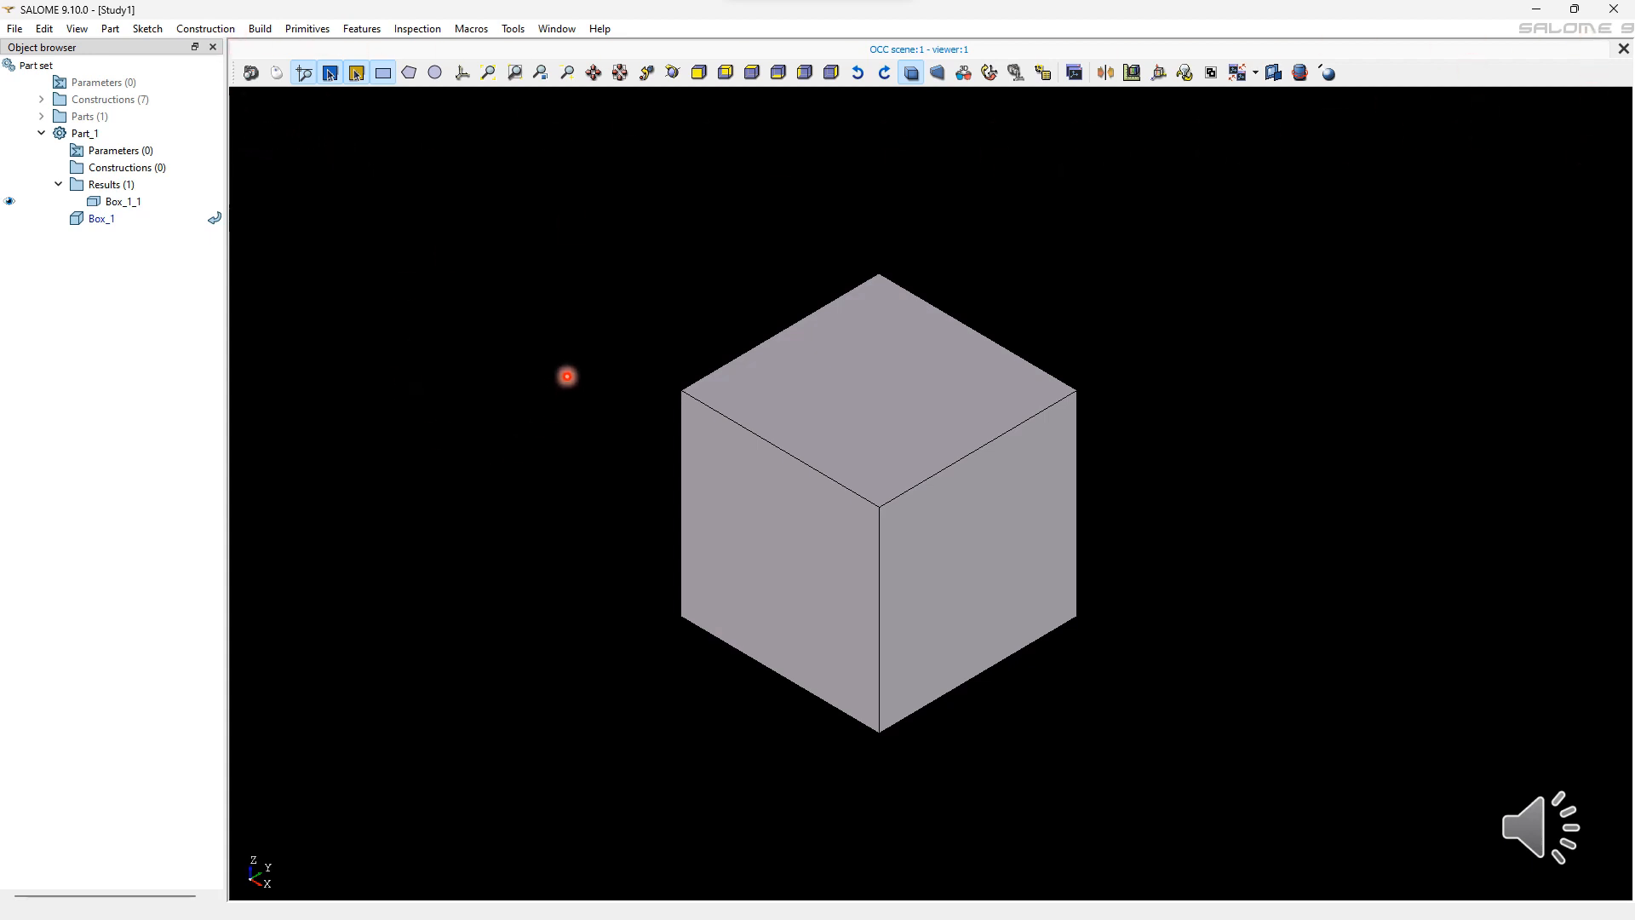
Step: Start dumping the current view of the box with Dump View
right_click(1211, 333)
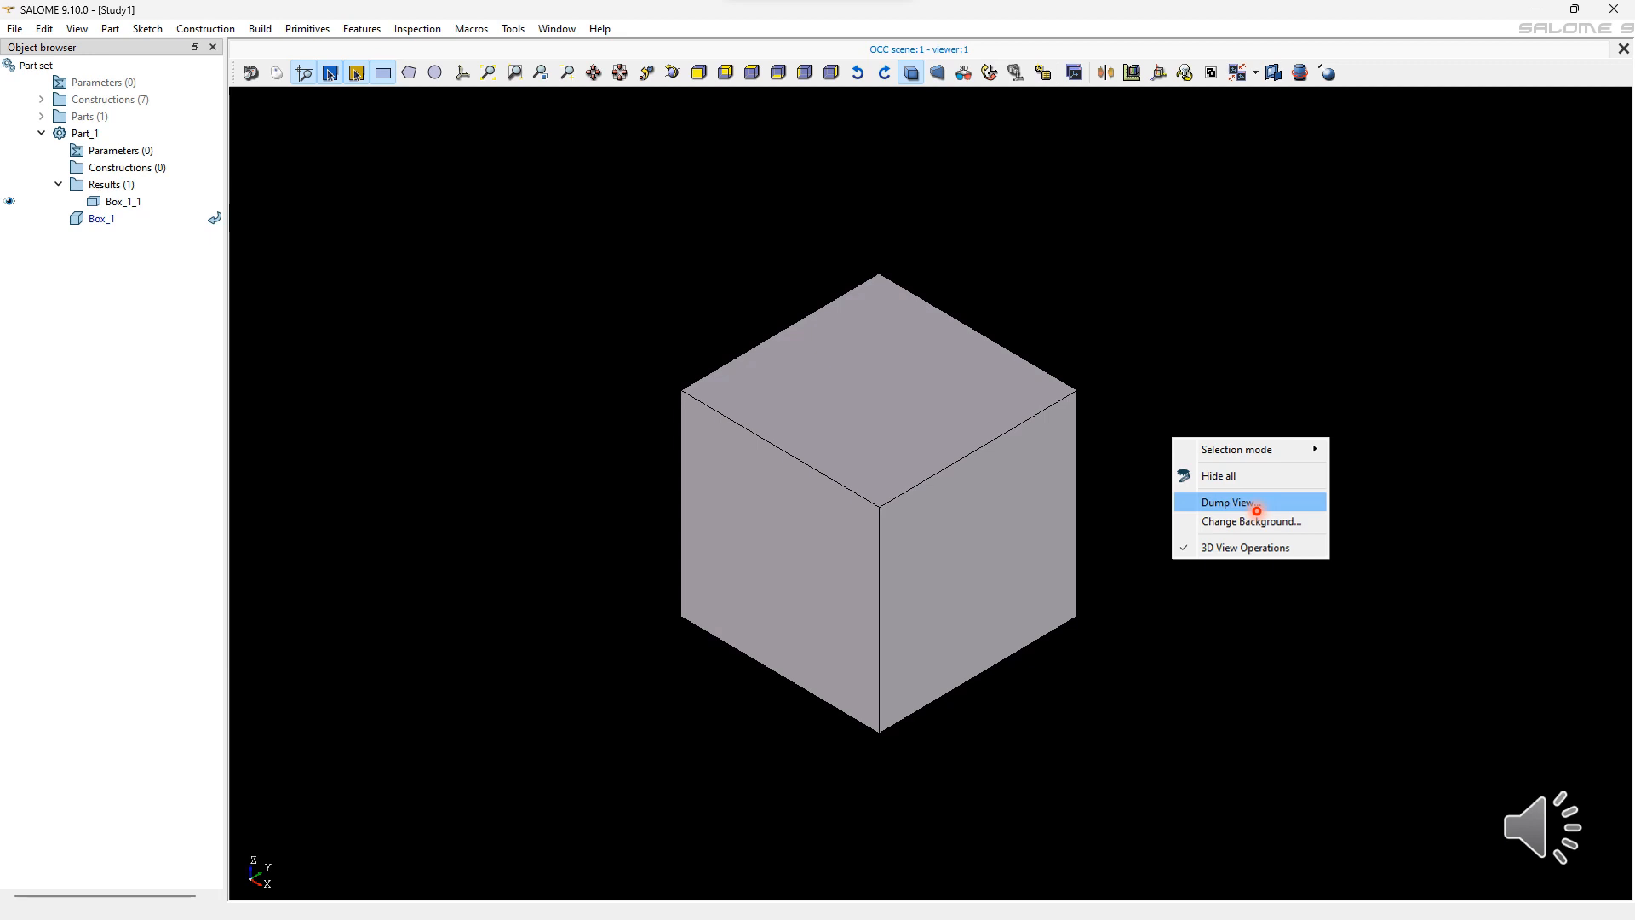
click(1257, 511)
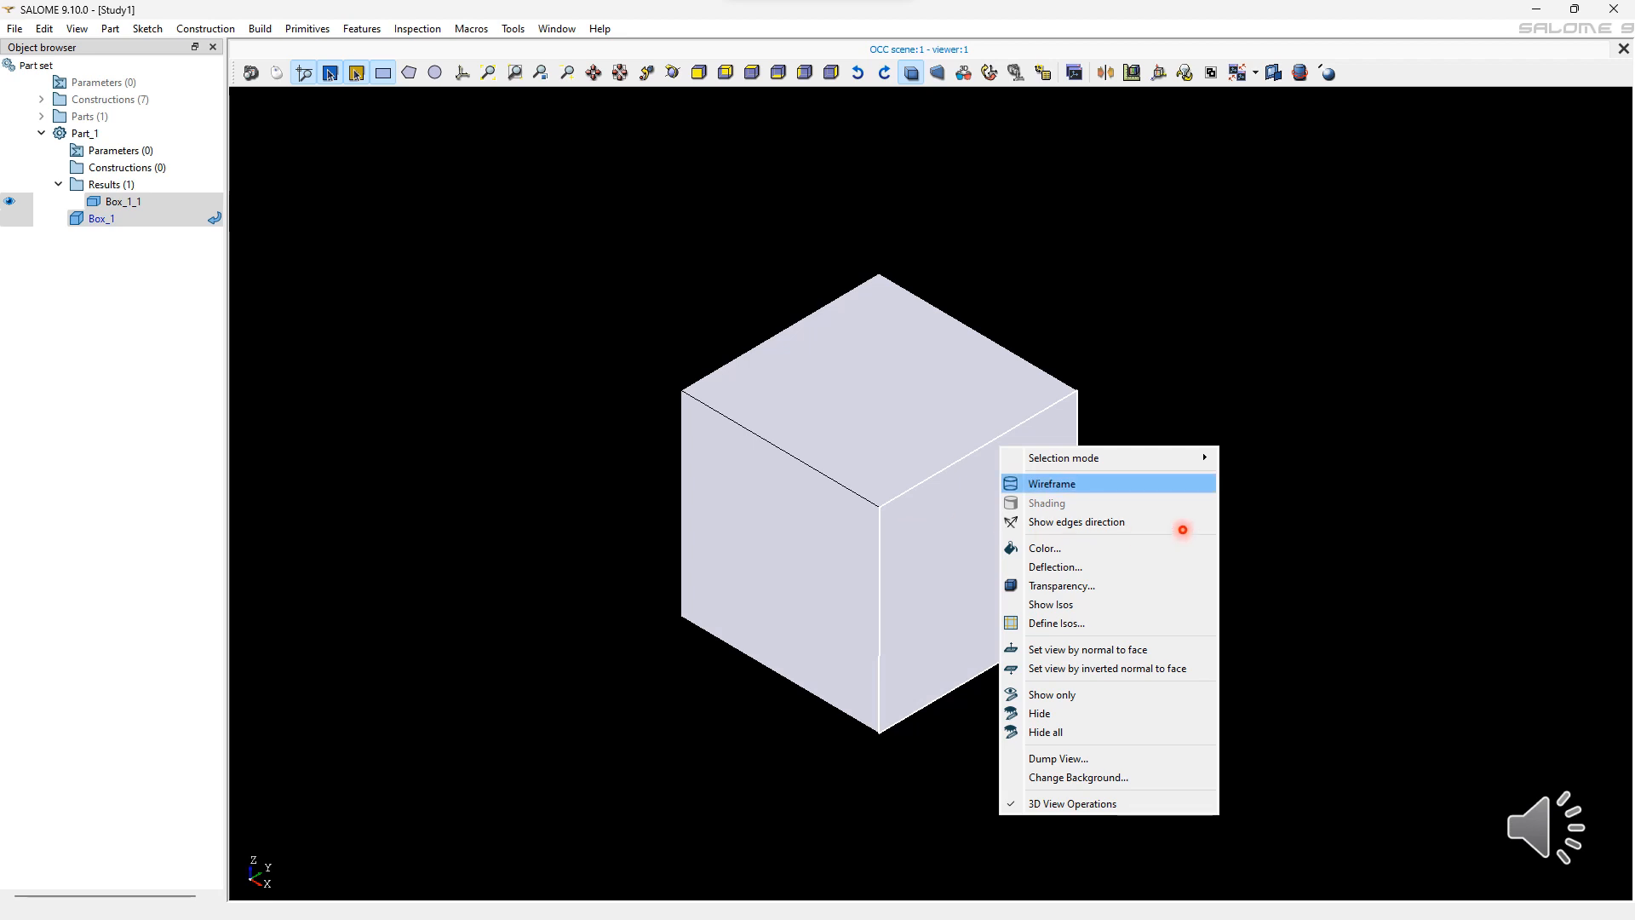
Step: Switch the box's display to Wireframe and return it to Shading
click(1073, 483)
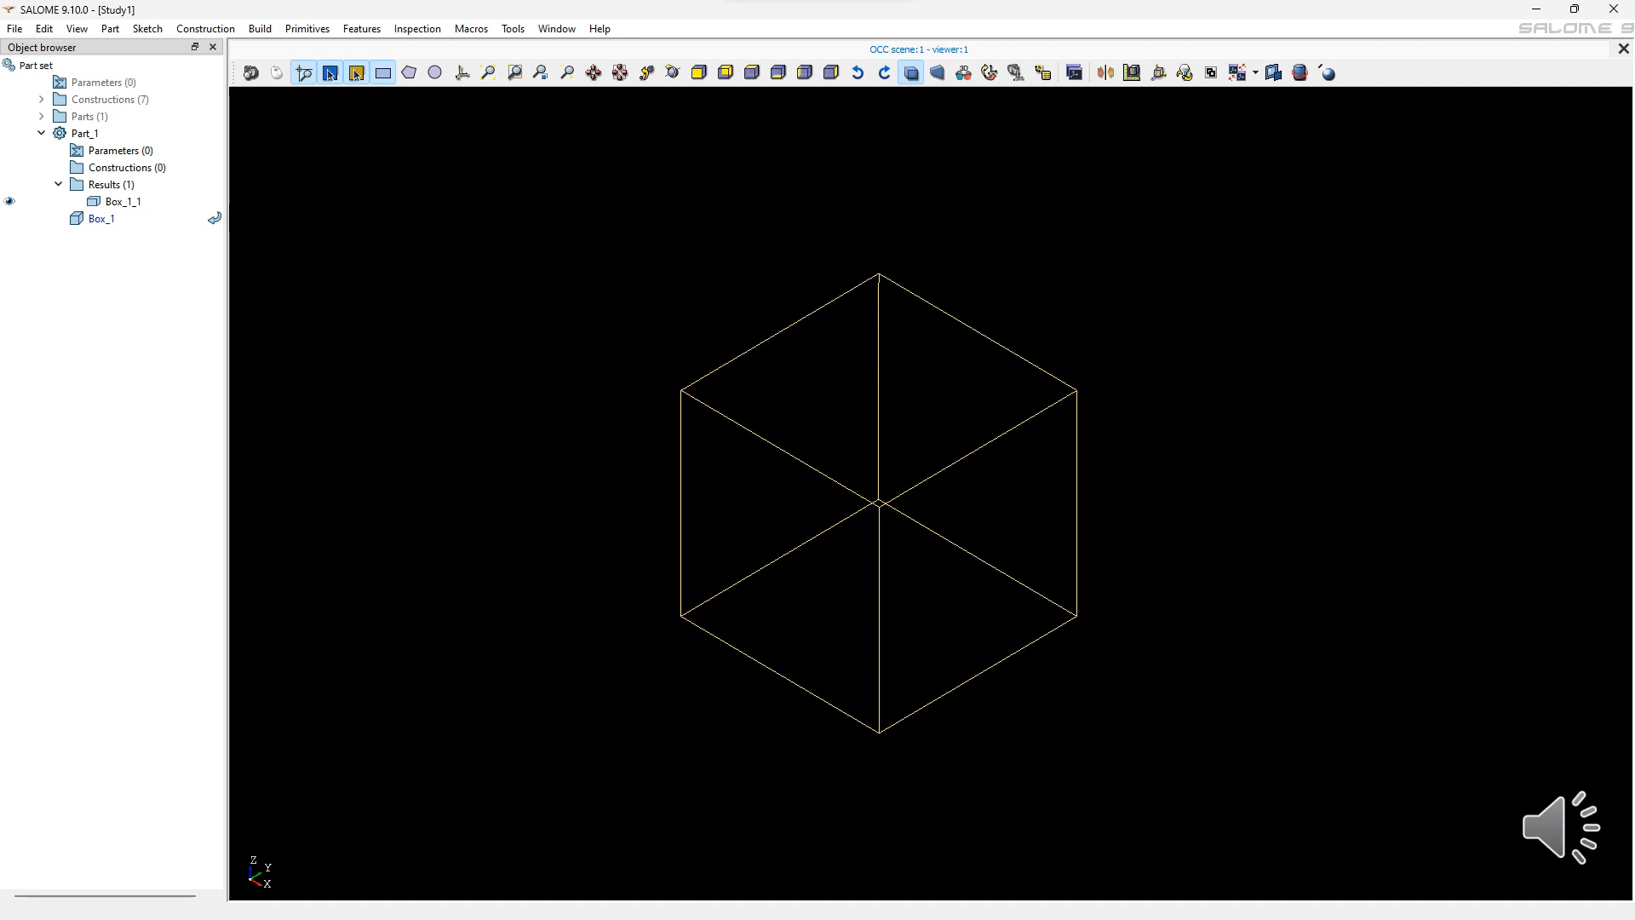
right_click(852, 361)
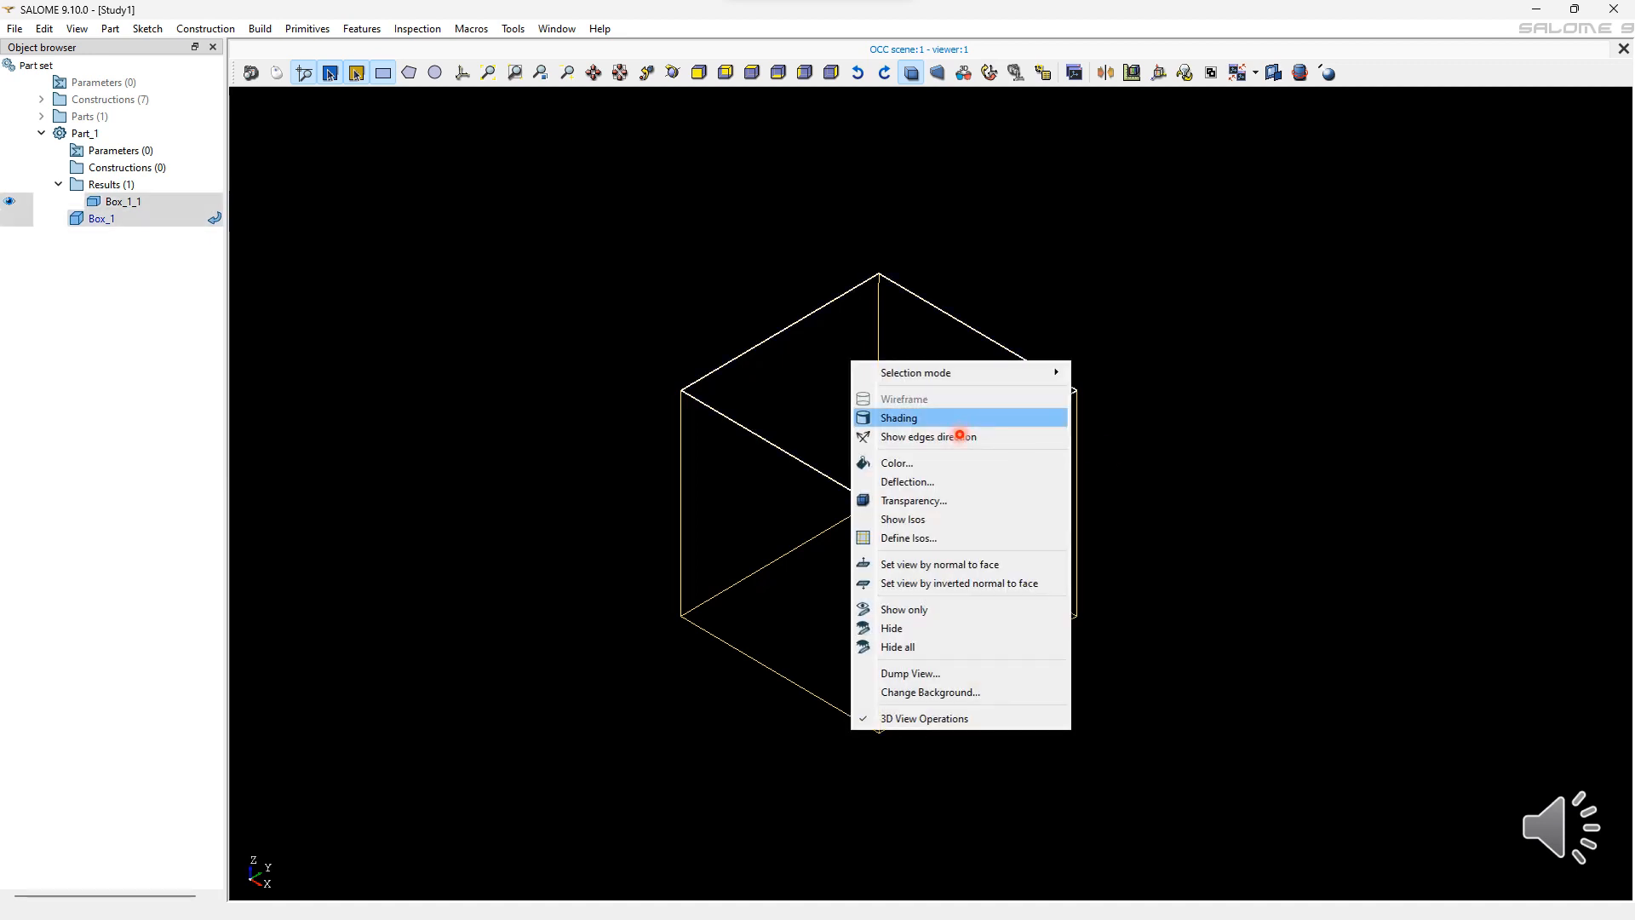
click(960, 431)
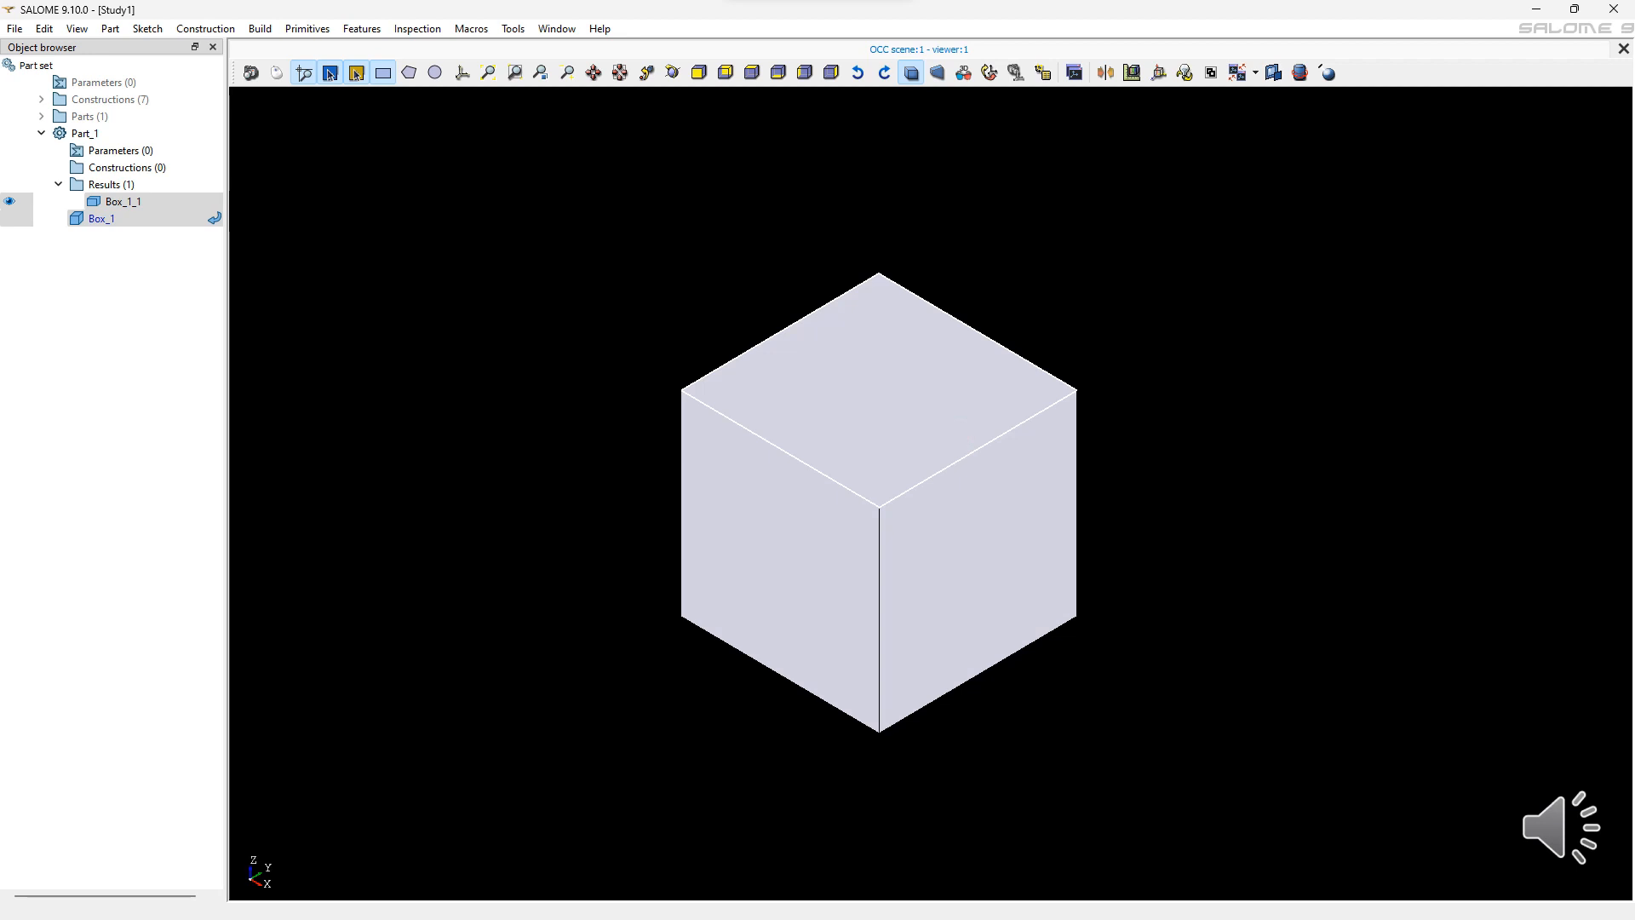
right_click(1026, 372)
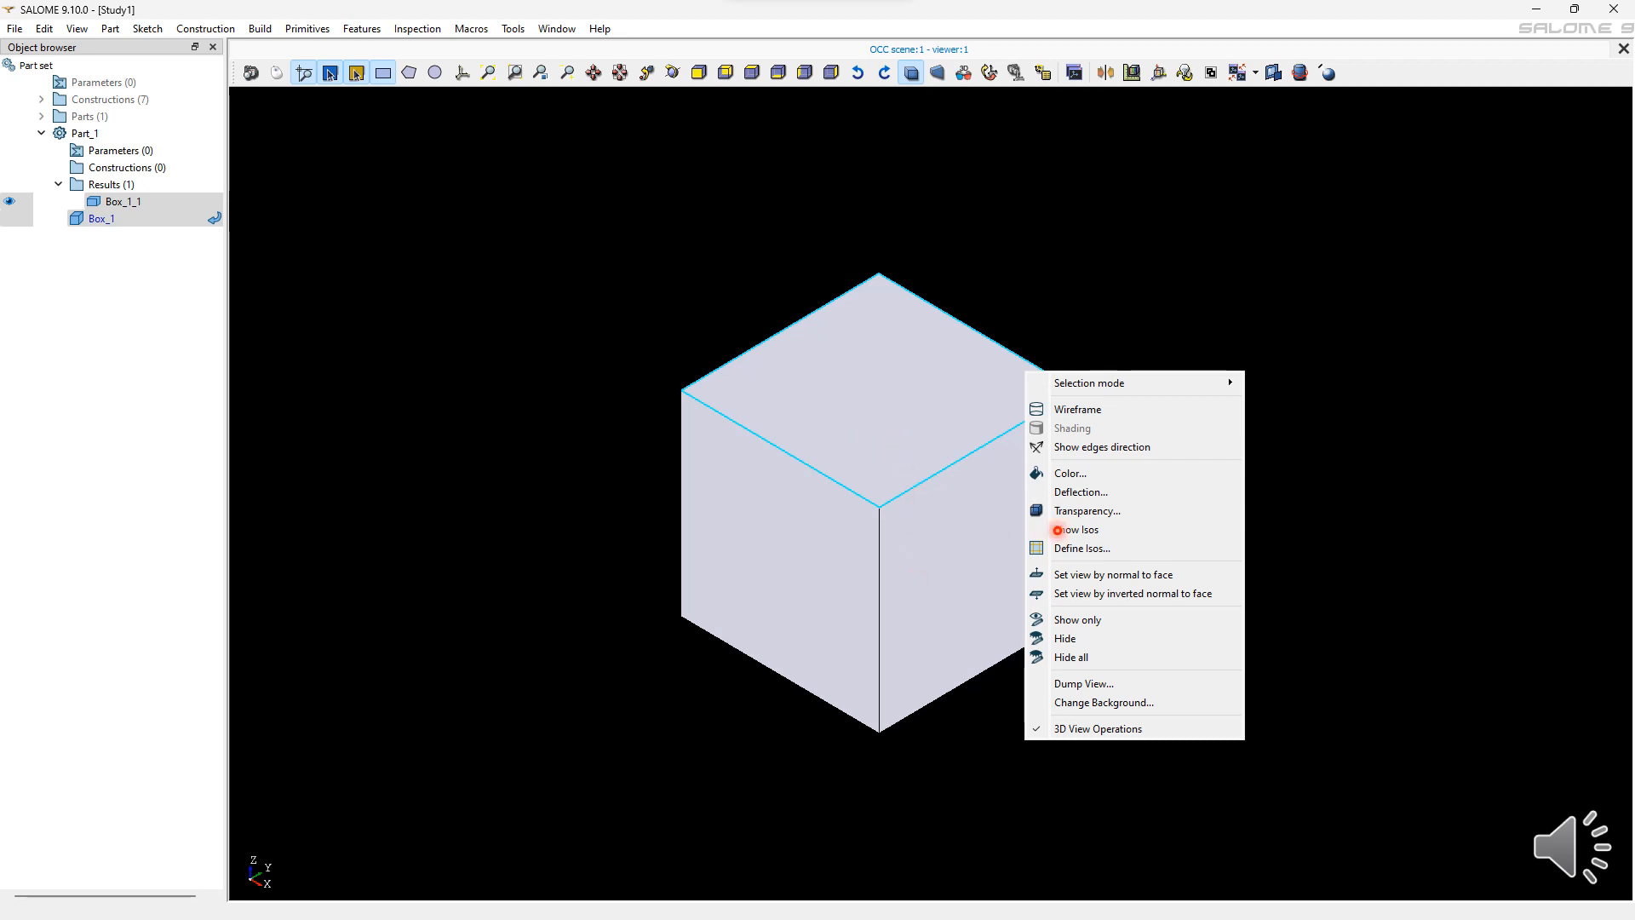
key(Return)
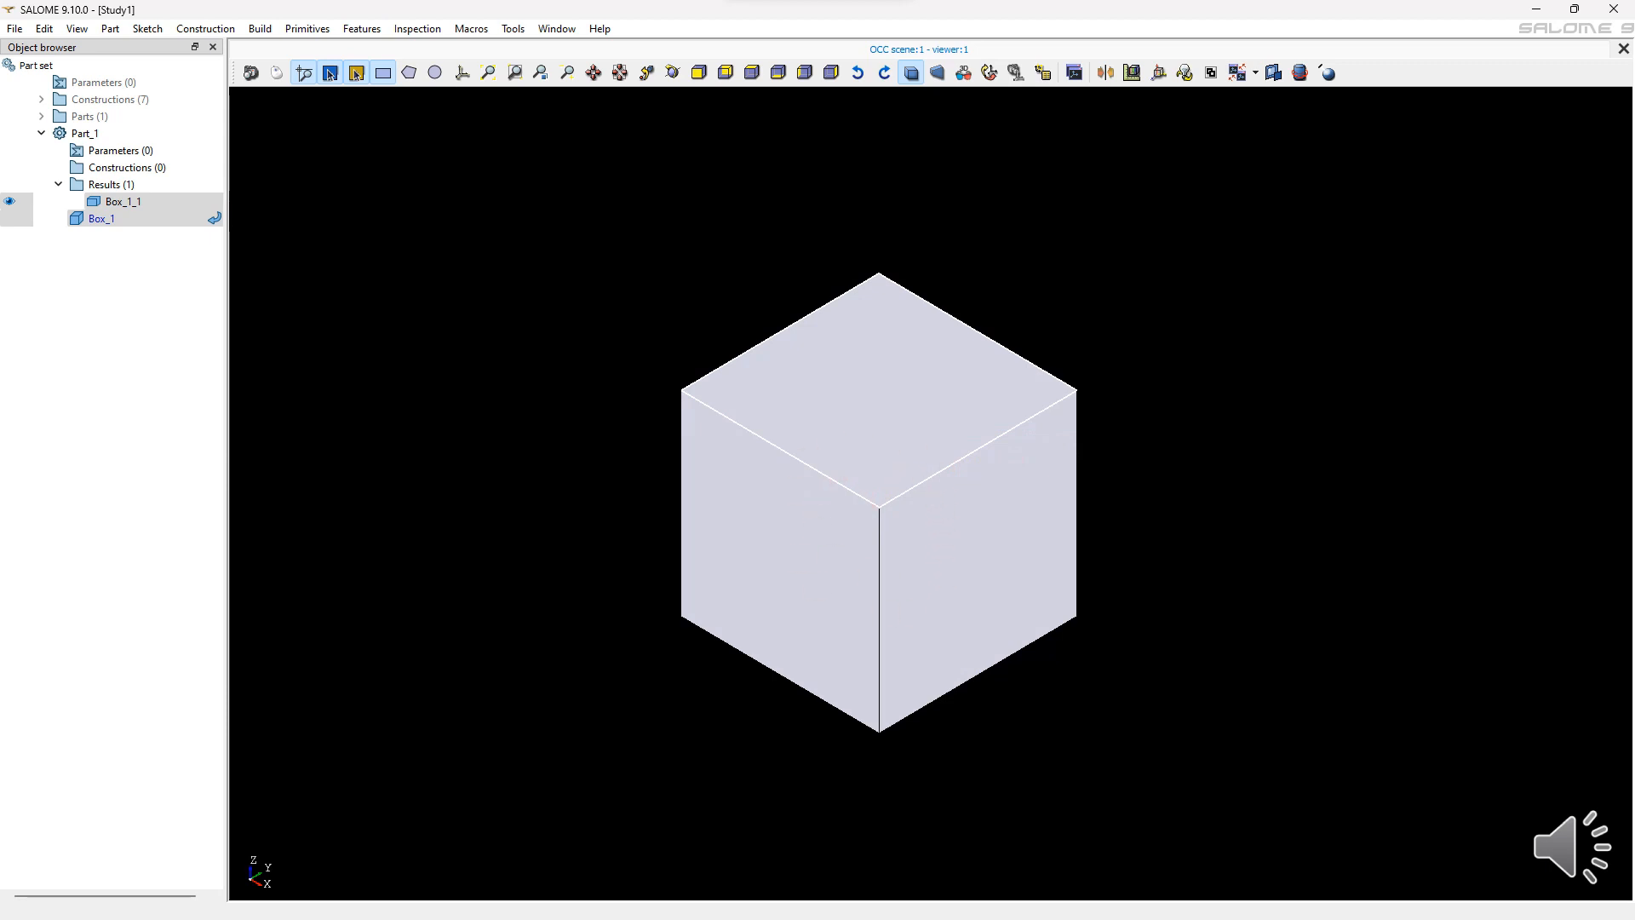
Step: Change the box's colour to the dark blue custom colour #141a3d
right_click(1025, 372)
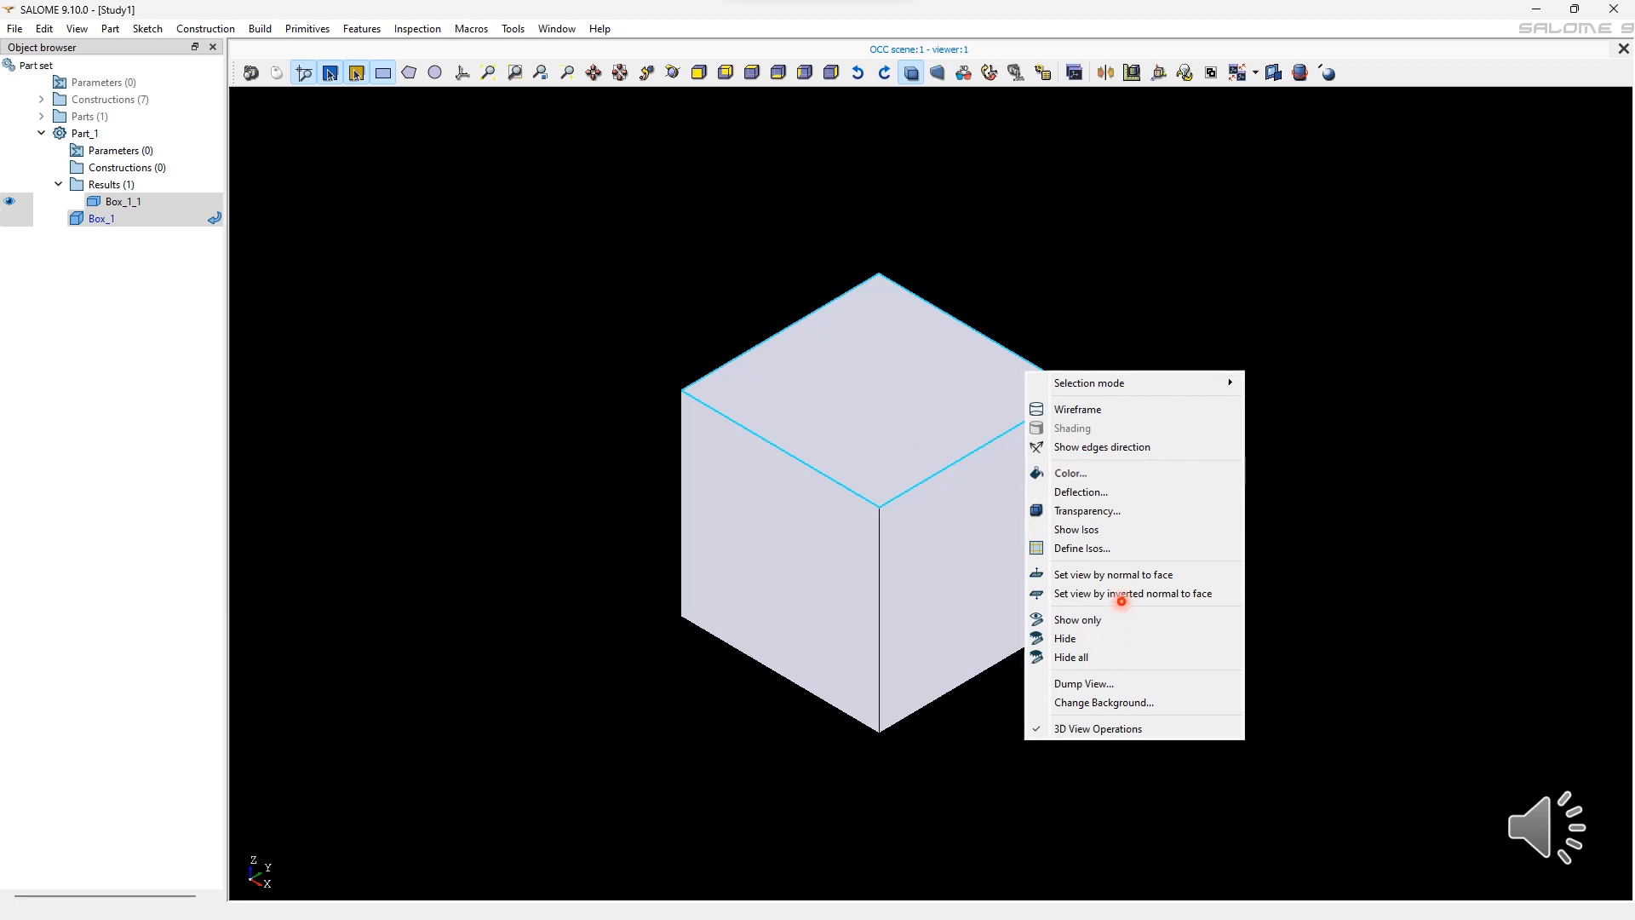
click(1126, 474)
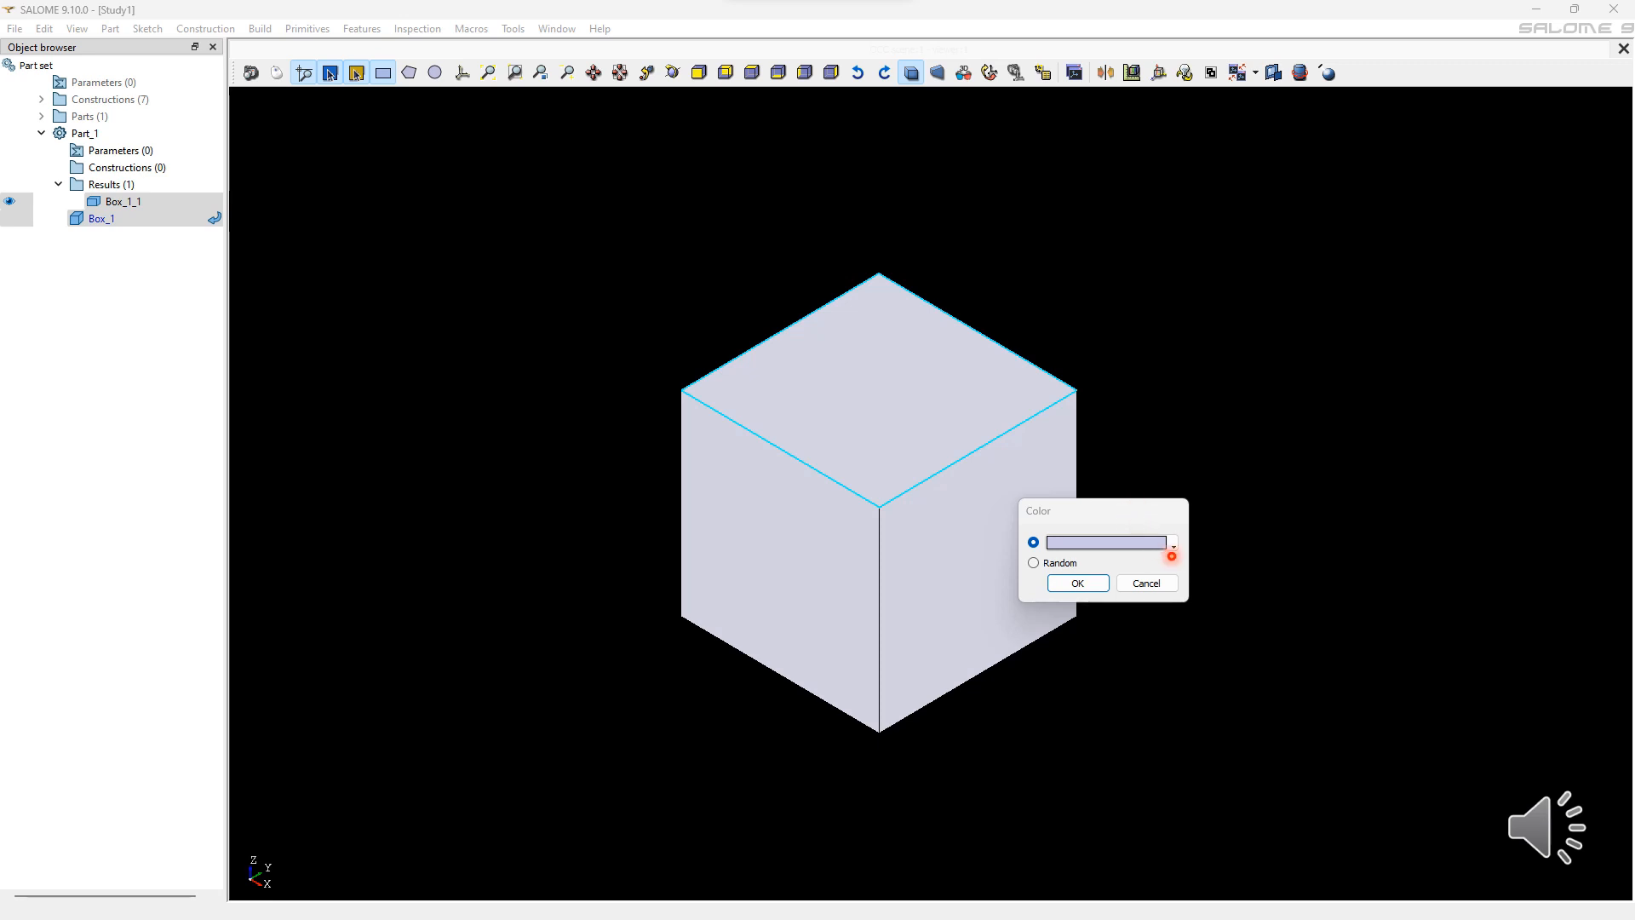
click(1173, 547)
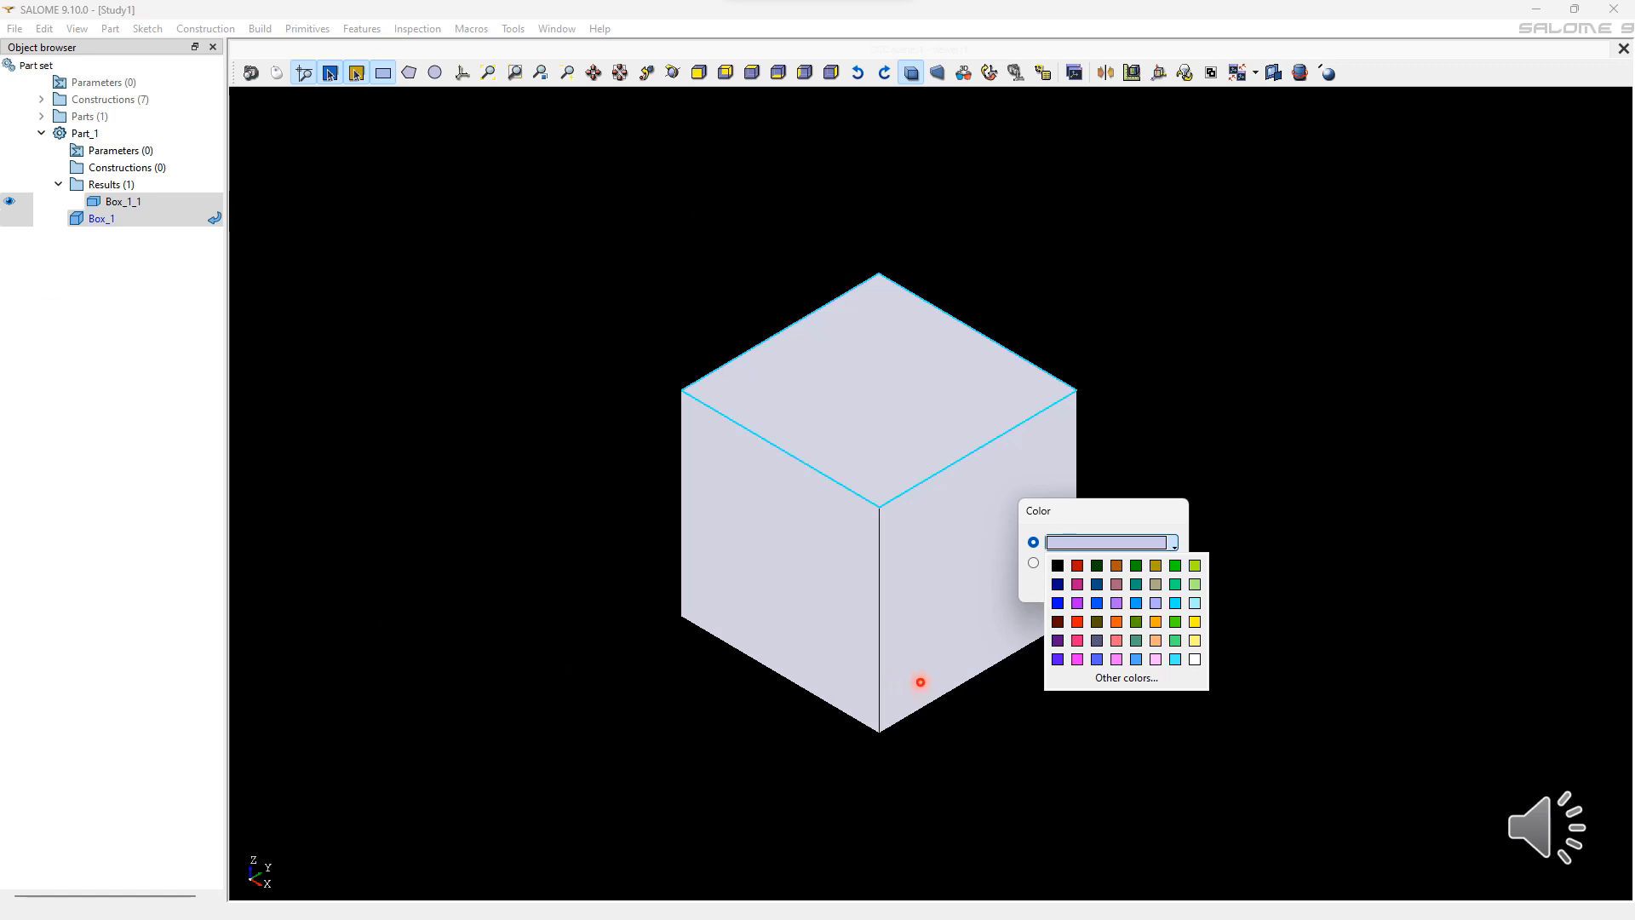
click(1107, 686)
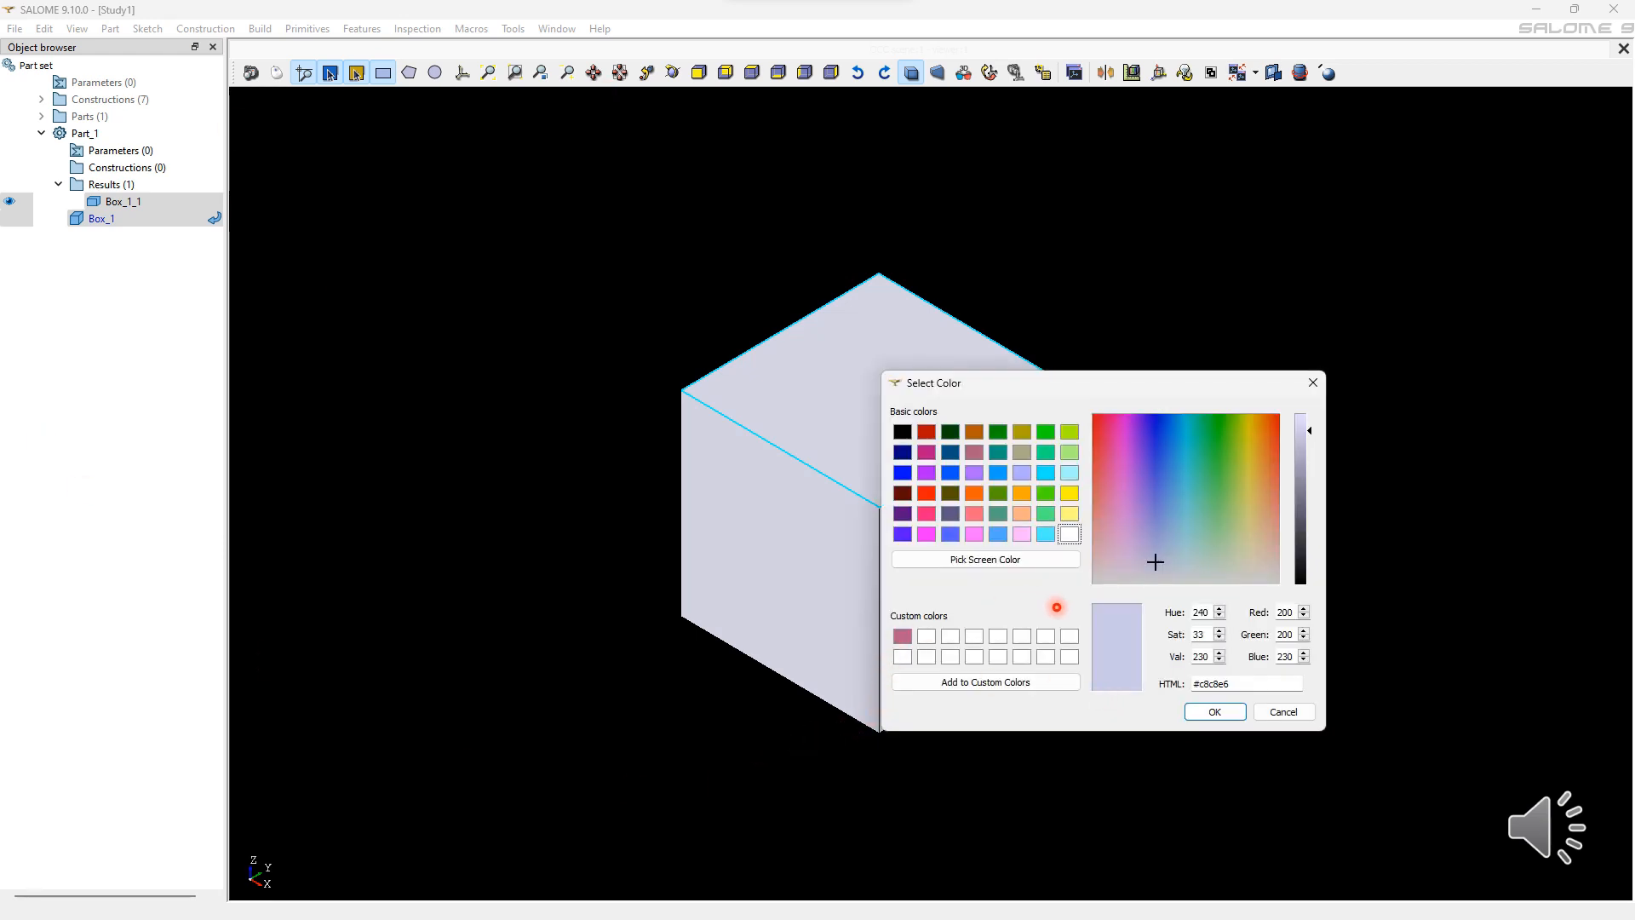
drag(1175, 565, 1154, 462)
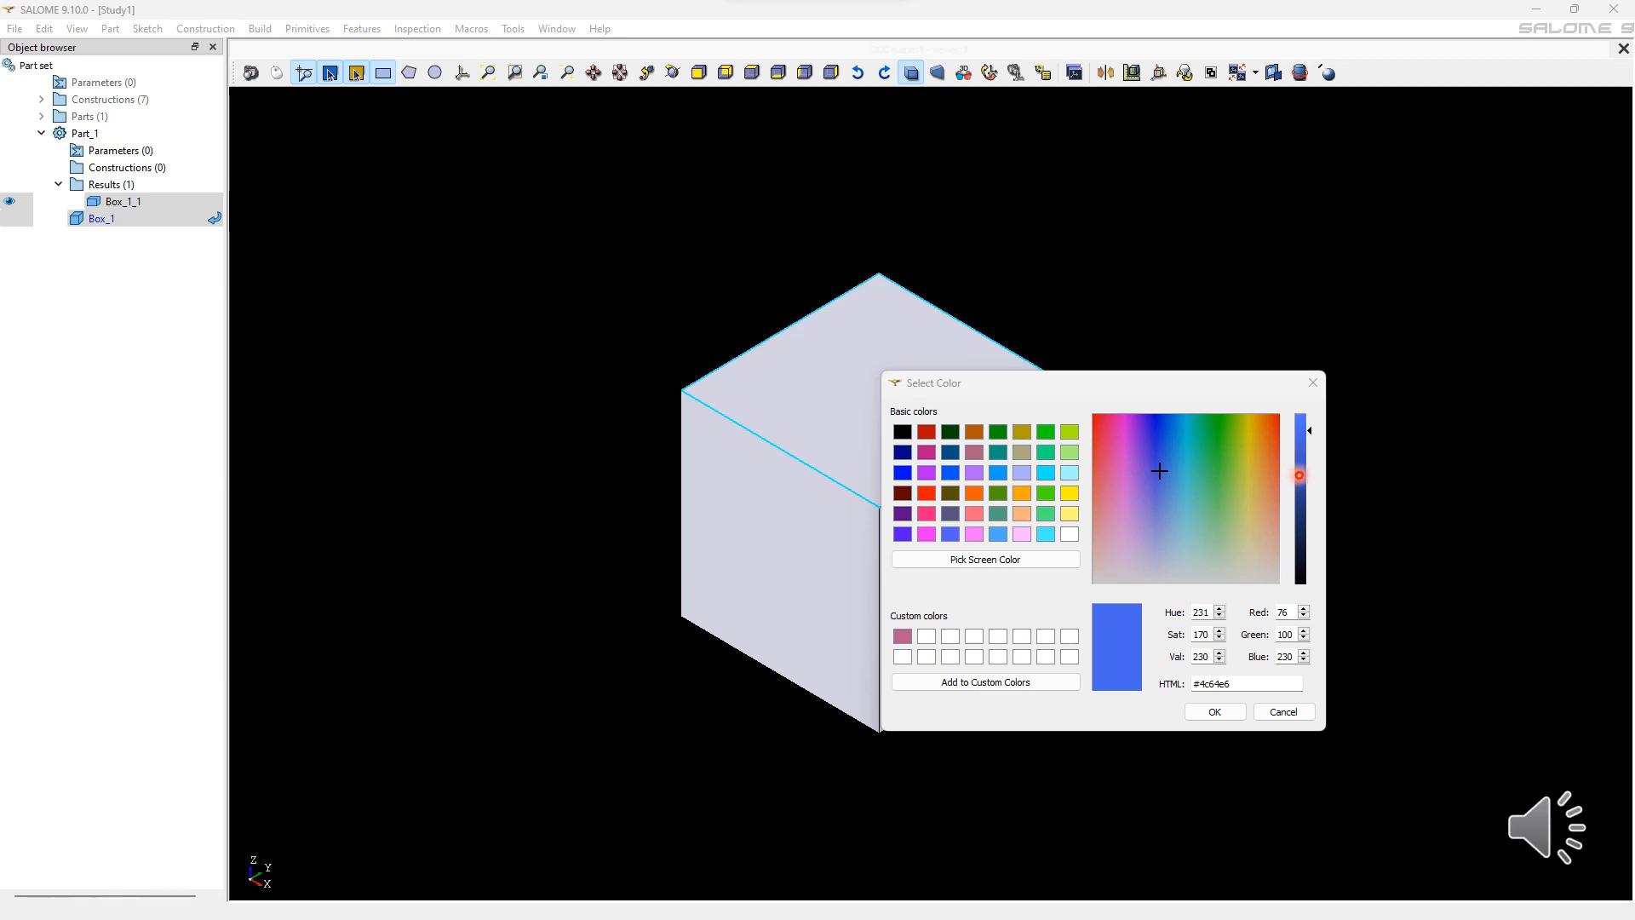
drag(1300, 477, 1303, 542)
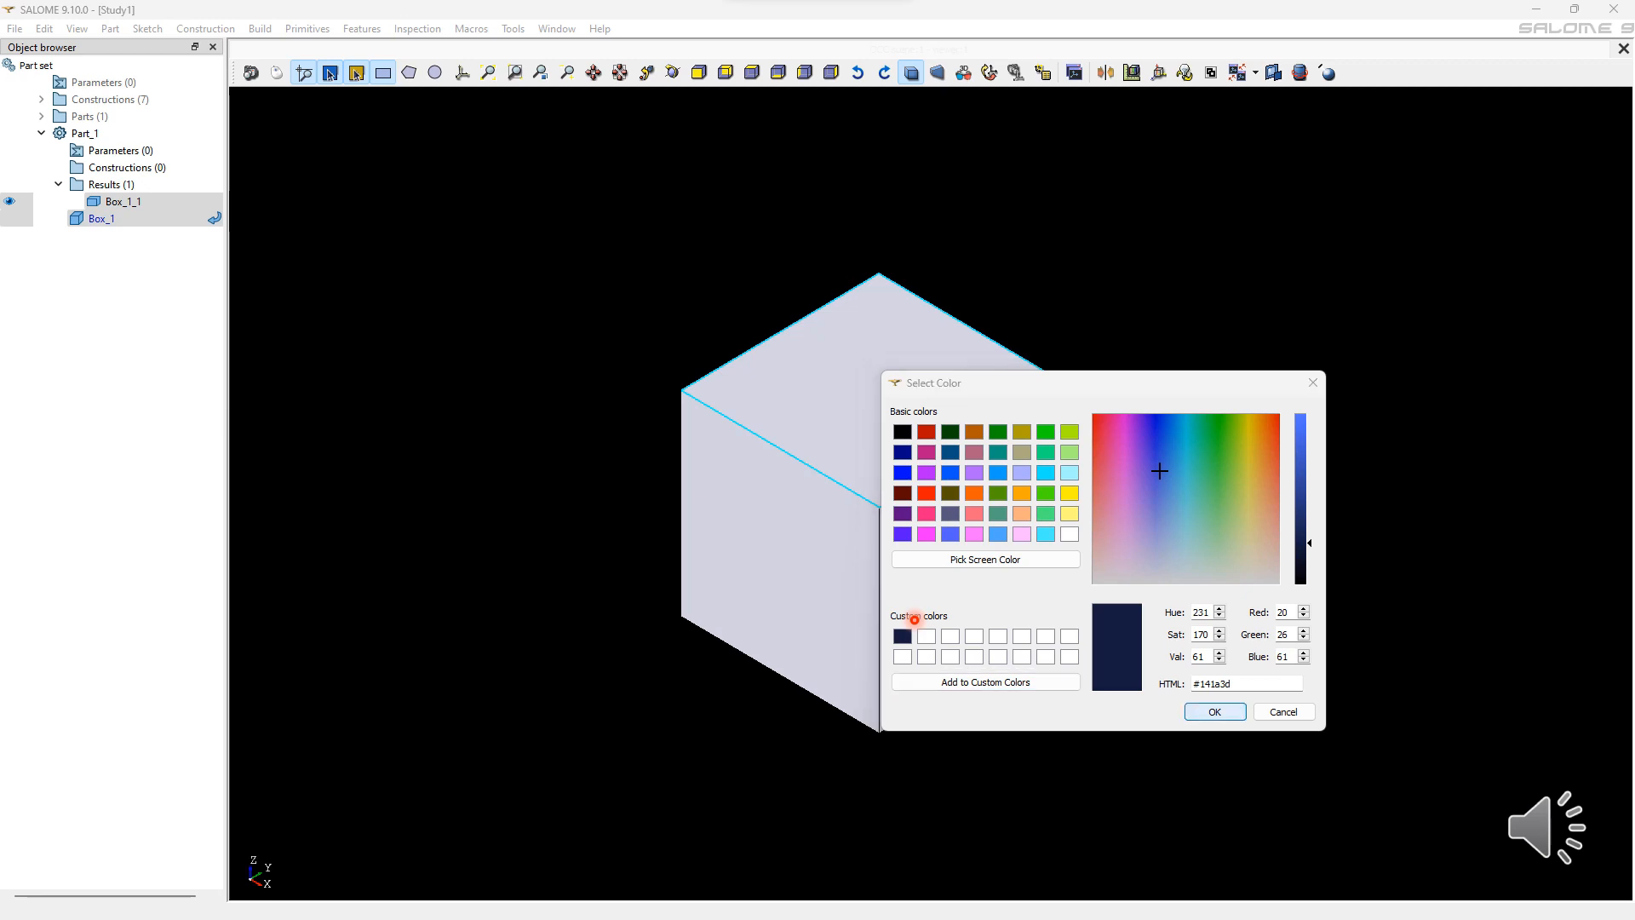
click(1215, 711)
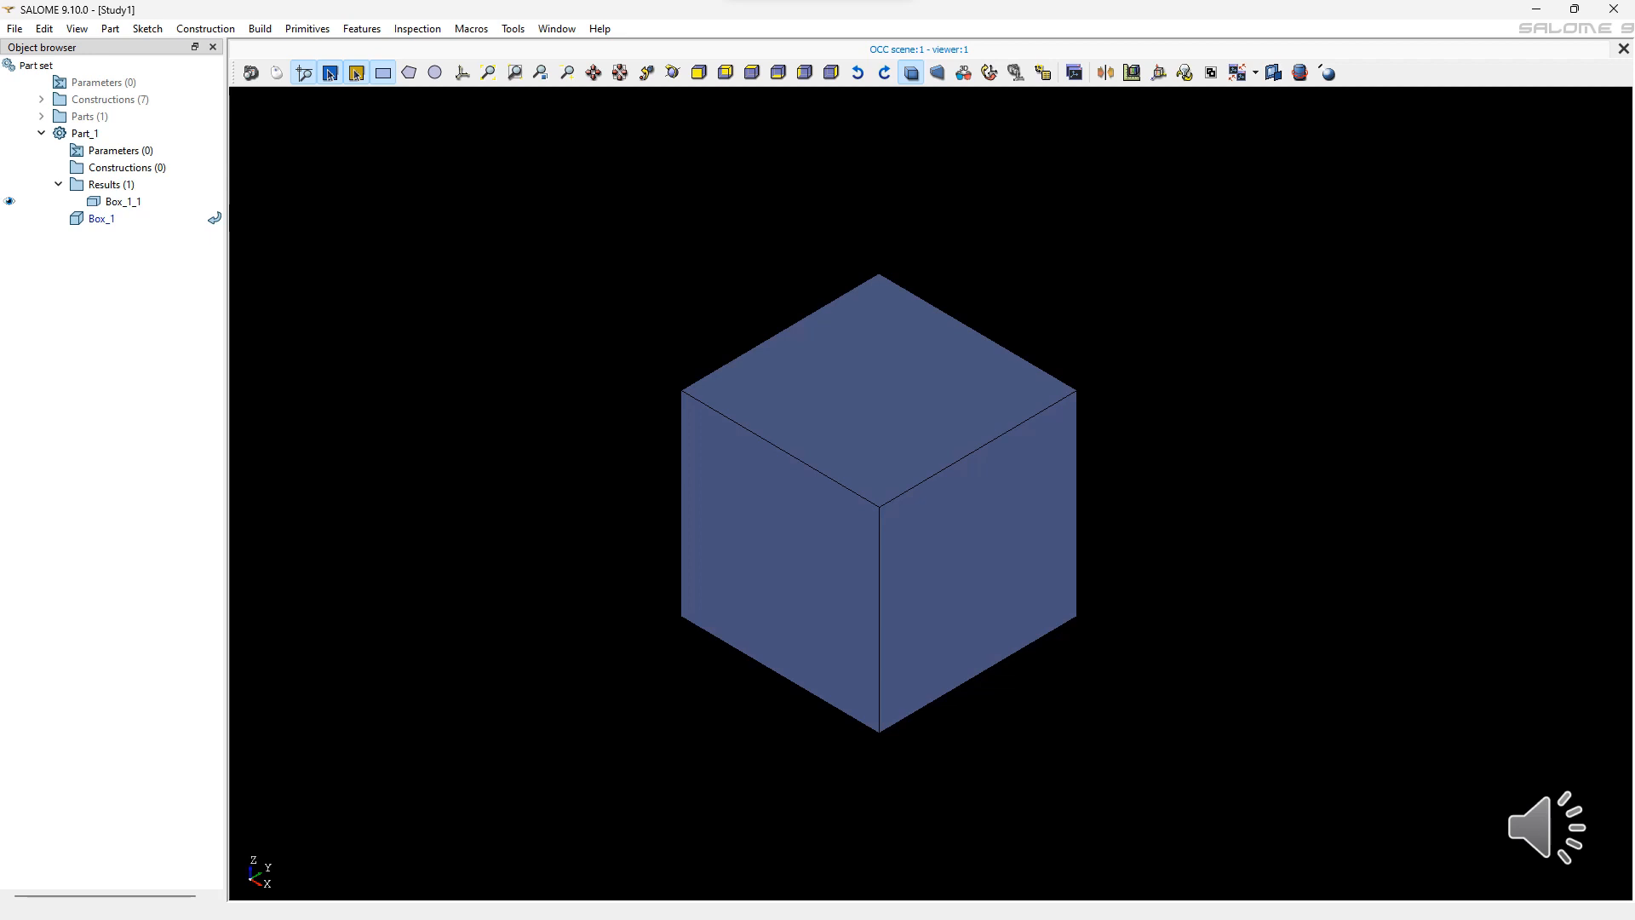
Step: Set the box's deflection to 0.981
right_click(1025, 372)
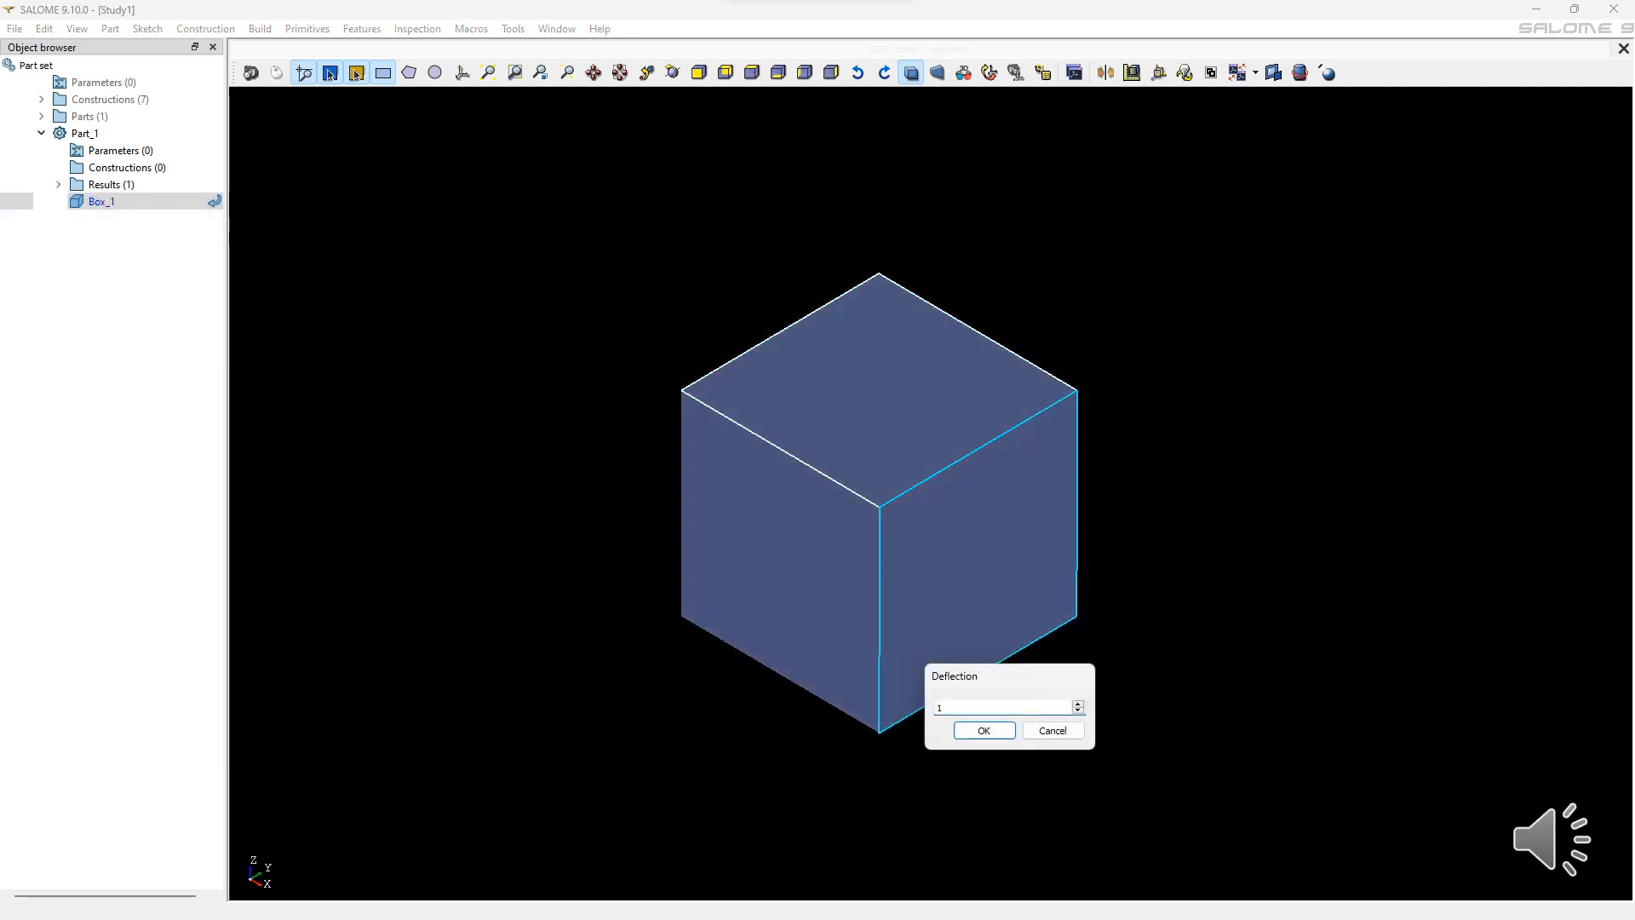
text(0.001)
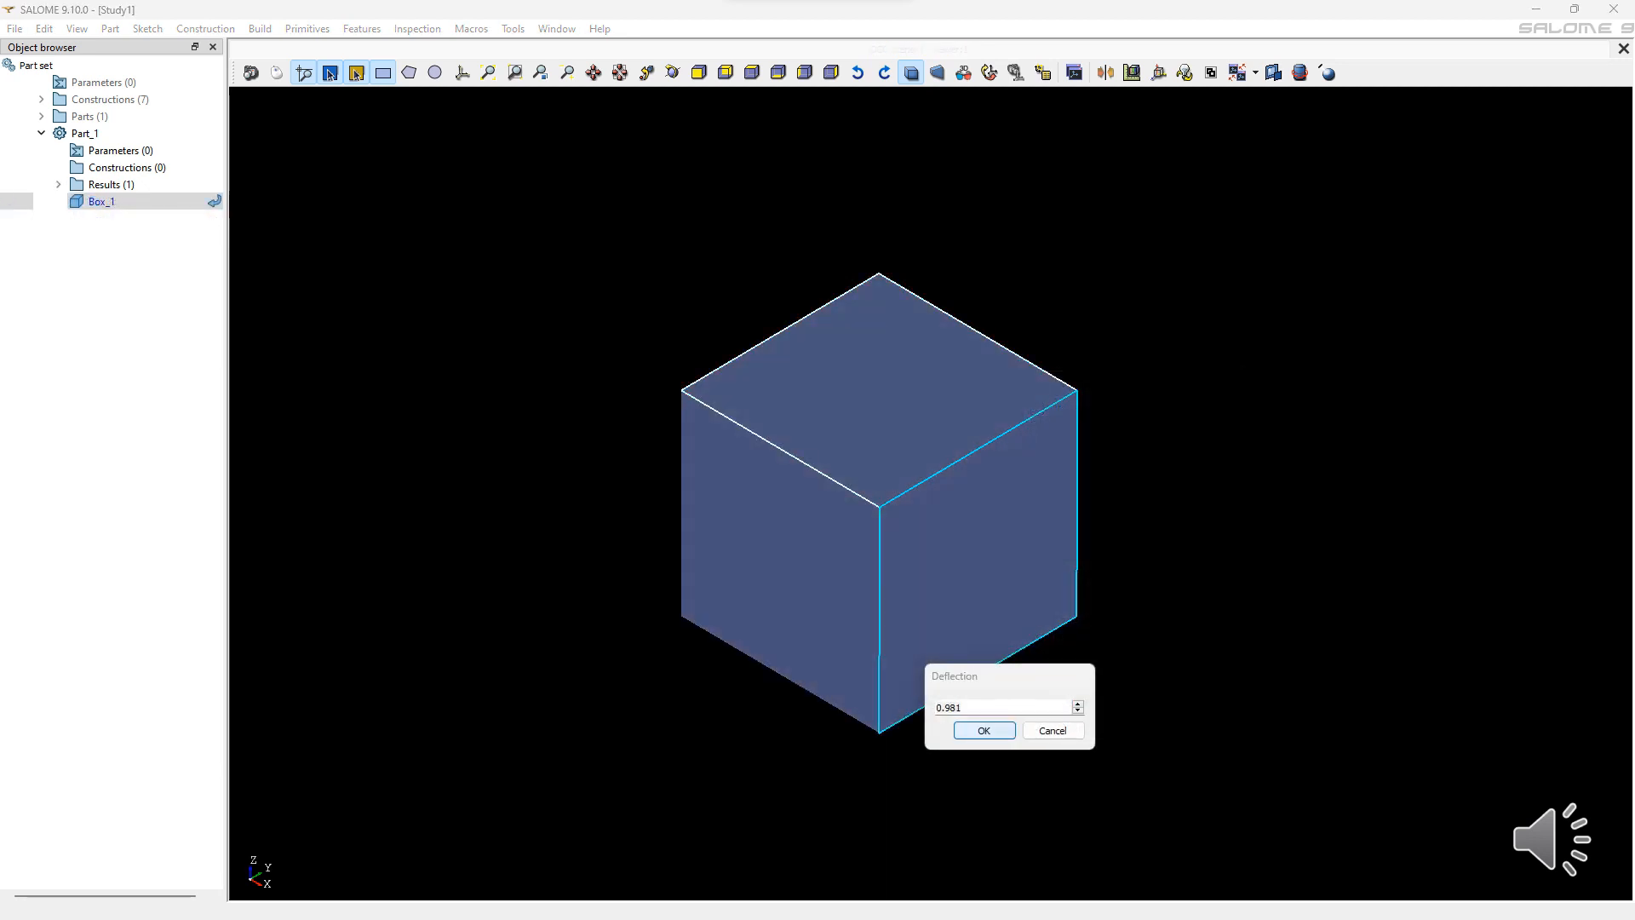
click(984, 730)
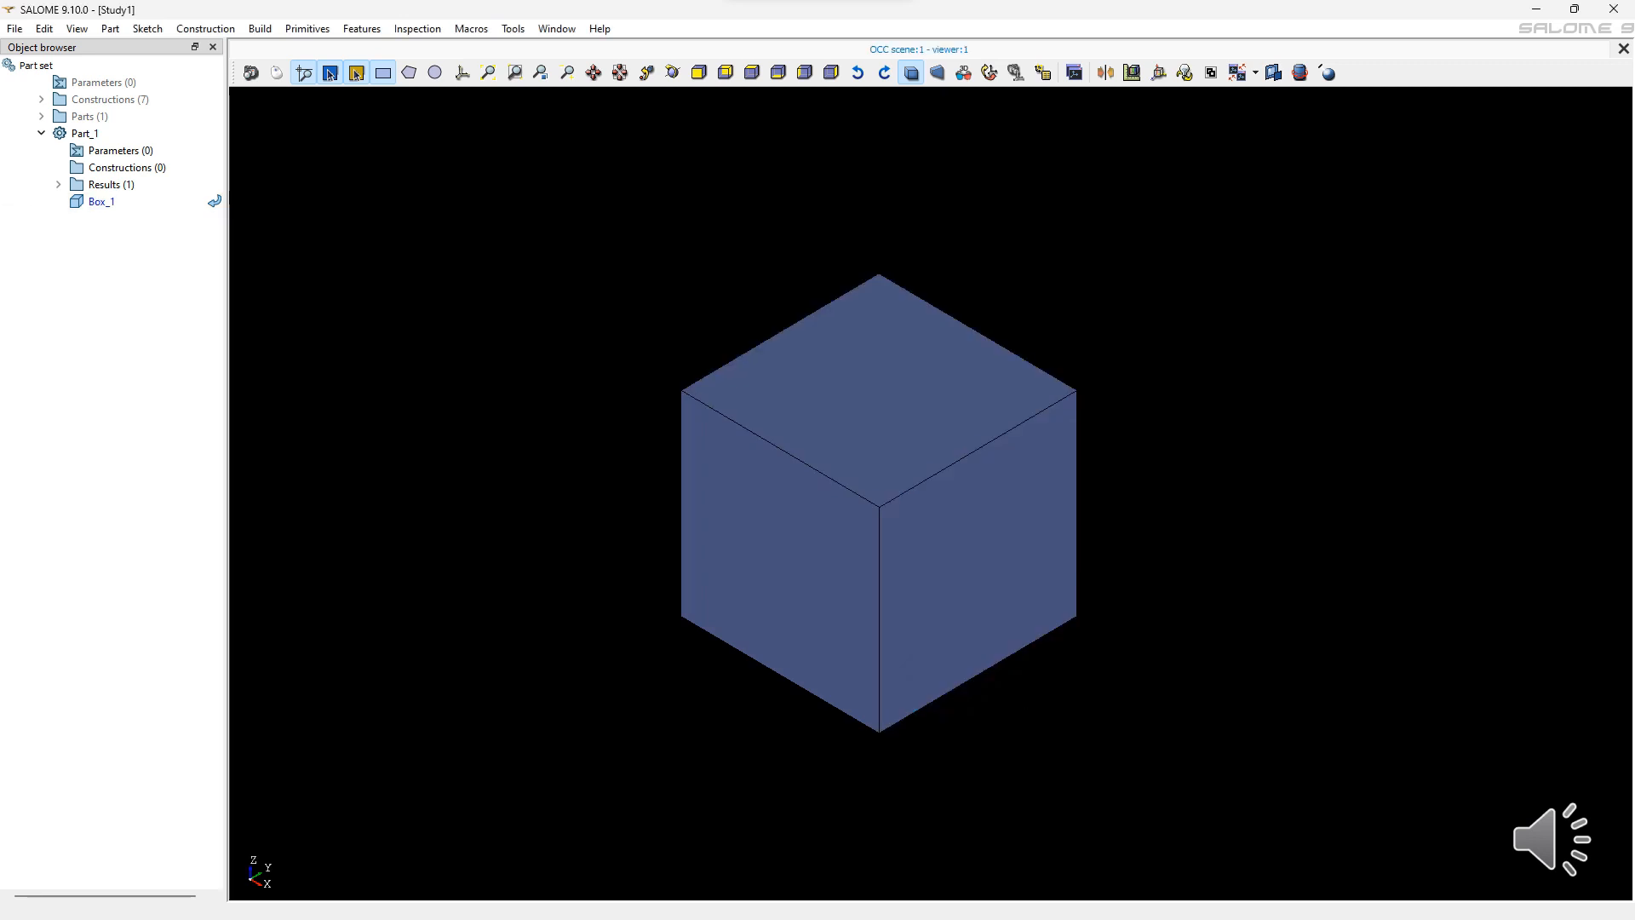
Step: Set the box's transparency to 69%
right_click(960, 366)
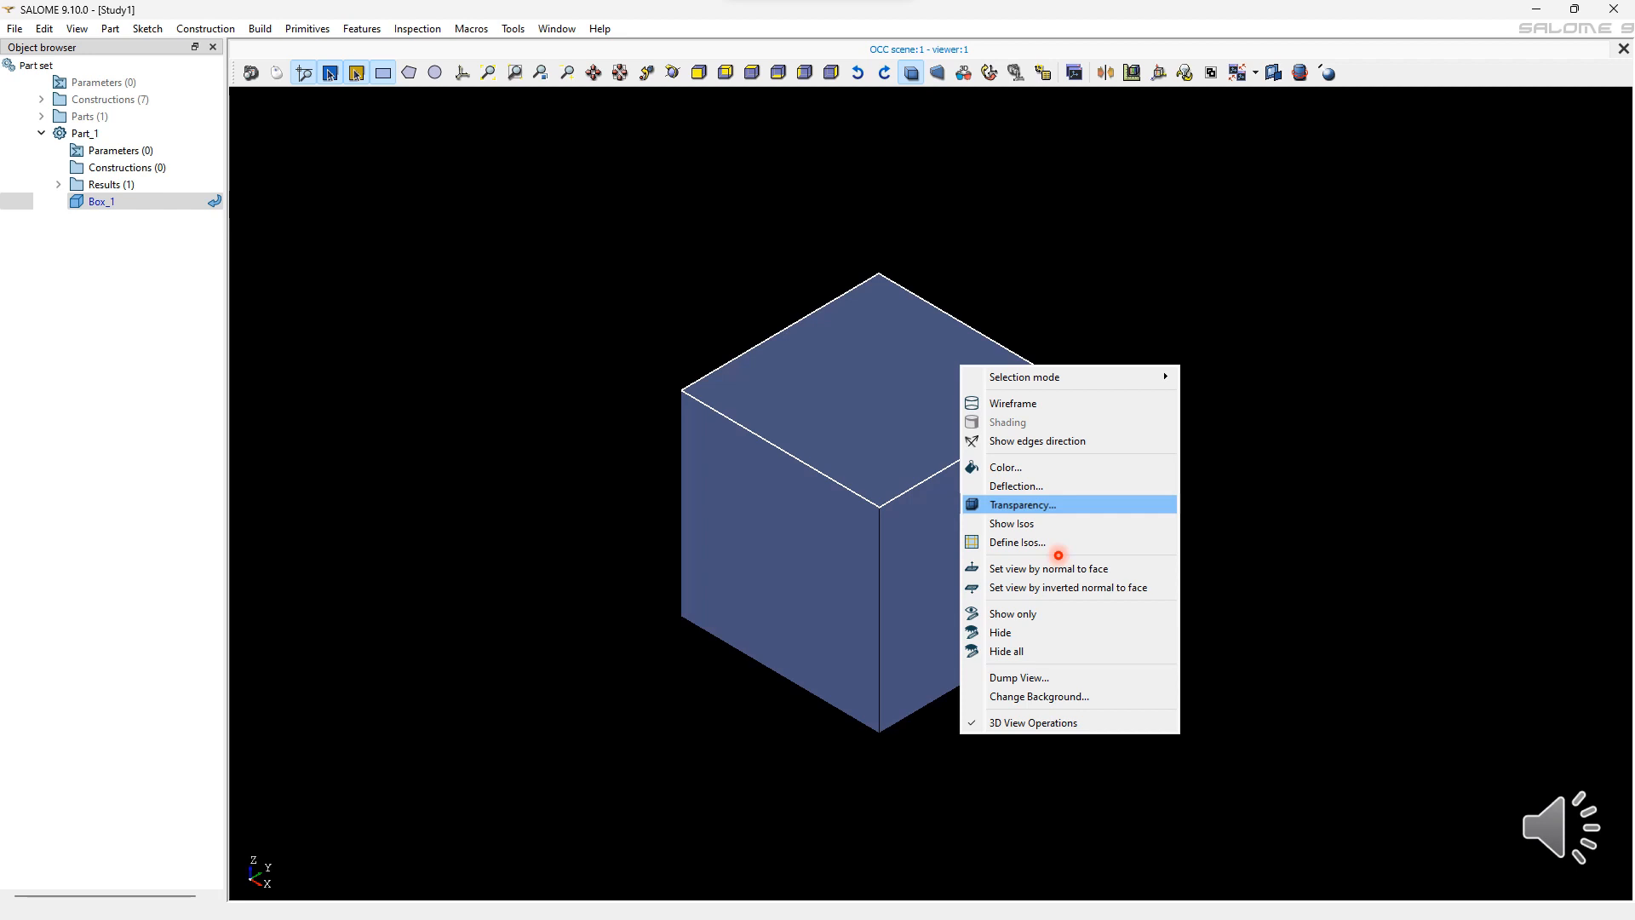
key(Return)
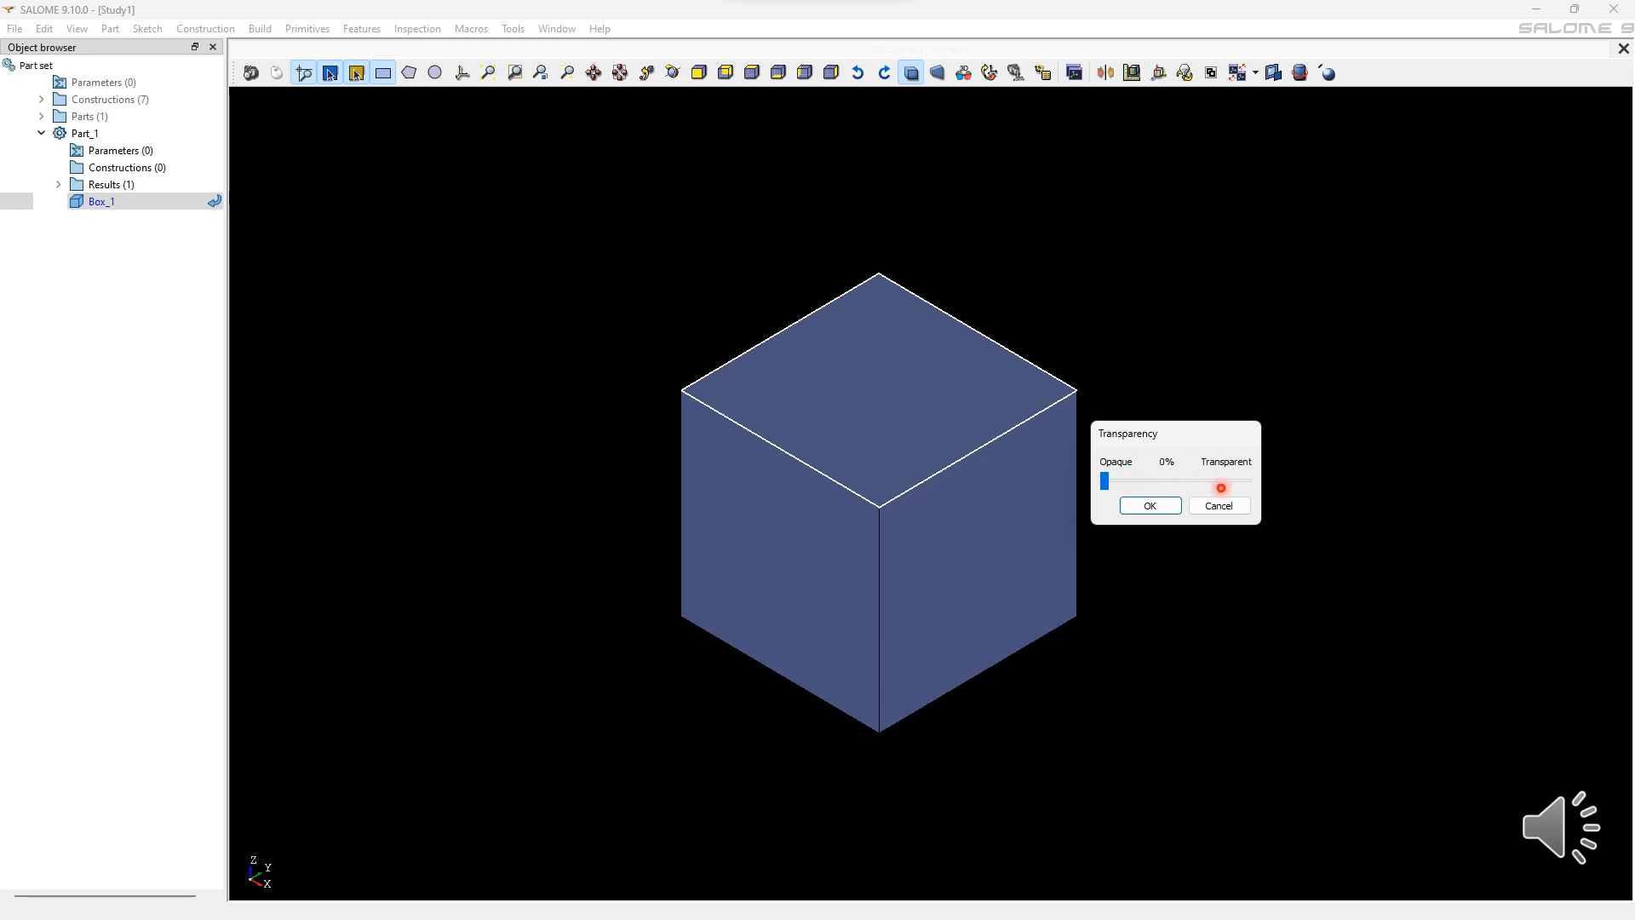
click(1235, 488)
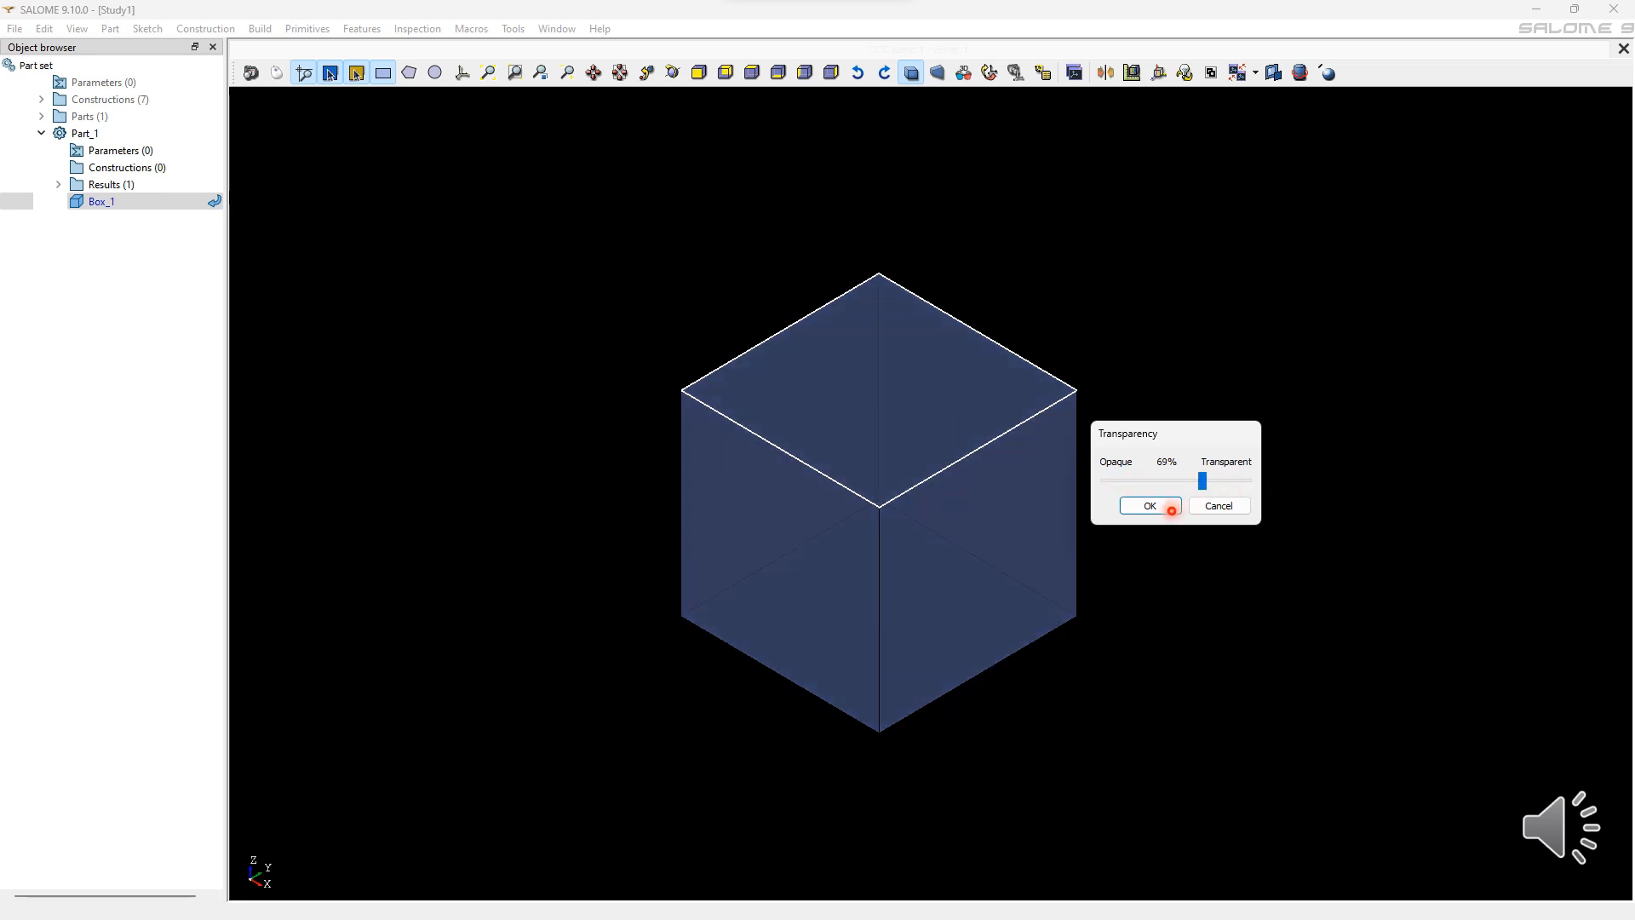
click(1171, 509)
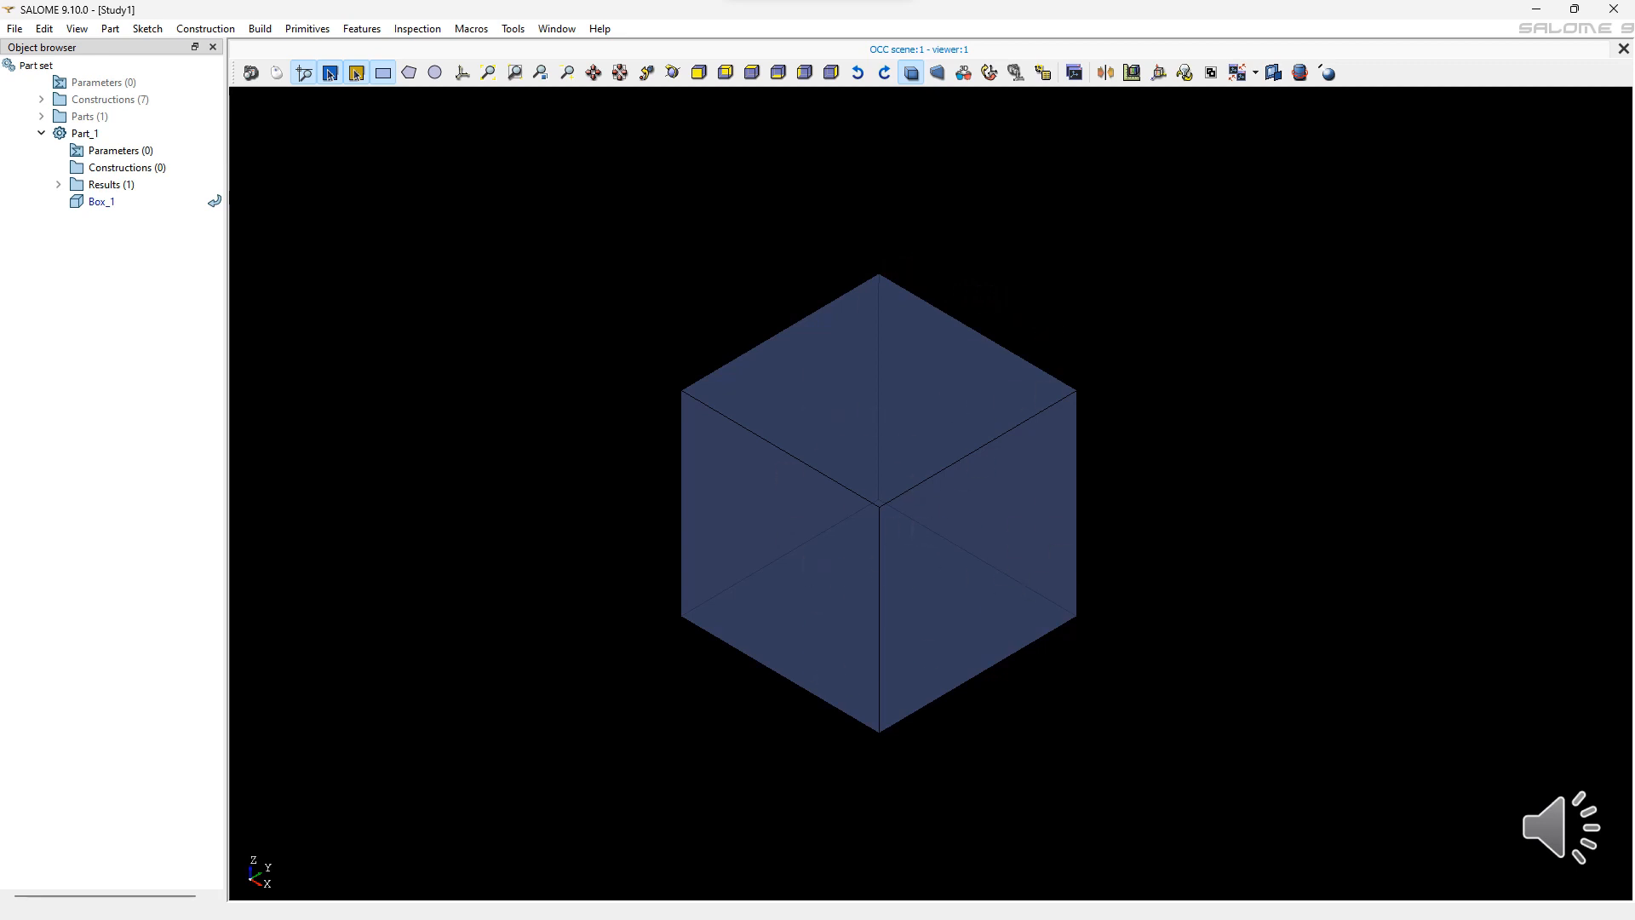
Step: Try to show the isos on the box
right_click(995, 375)
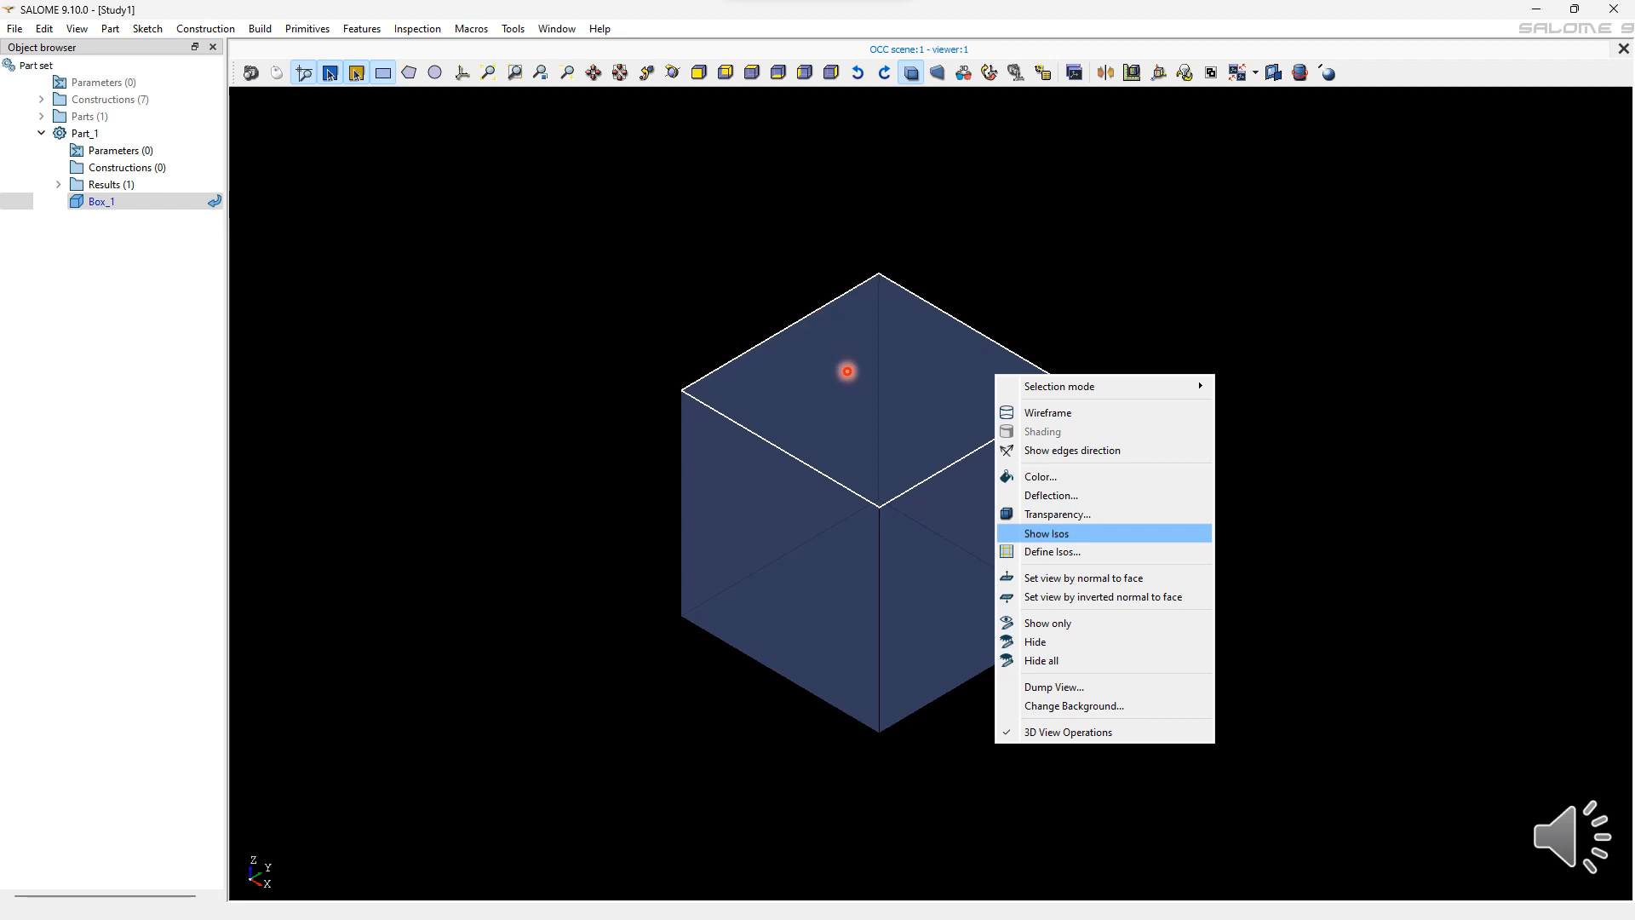
key(Return)
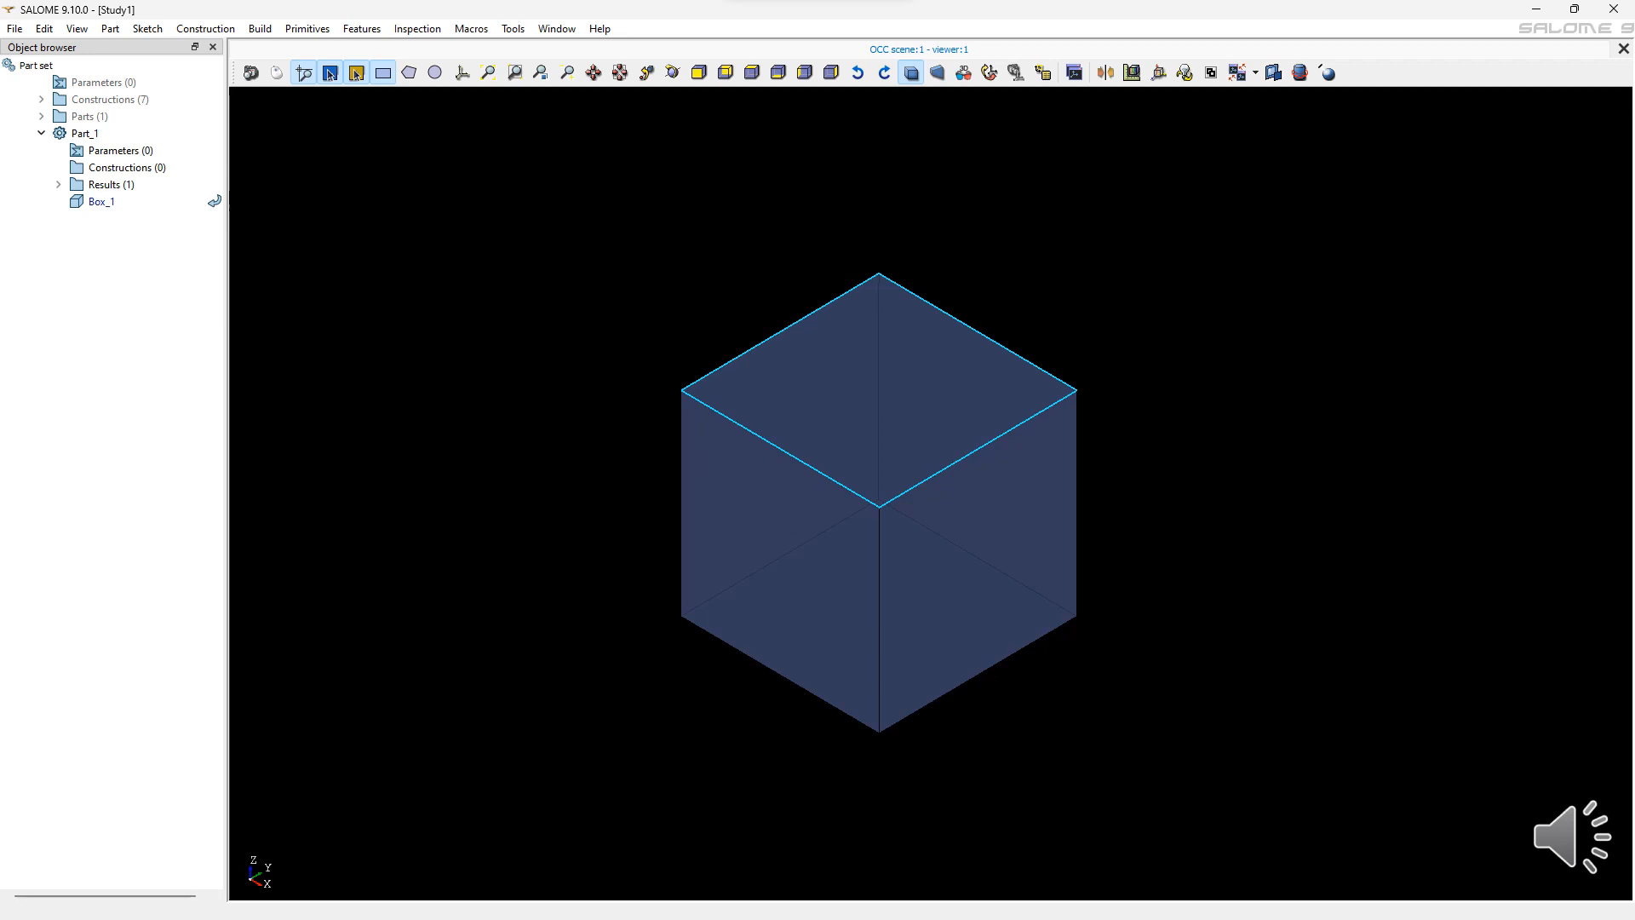
Step: Change the numbers of U and V iso-lines defined for the box and show its isos
right_click(924, 400)
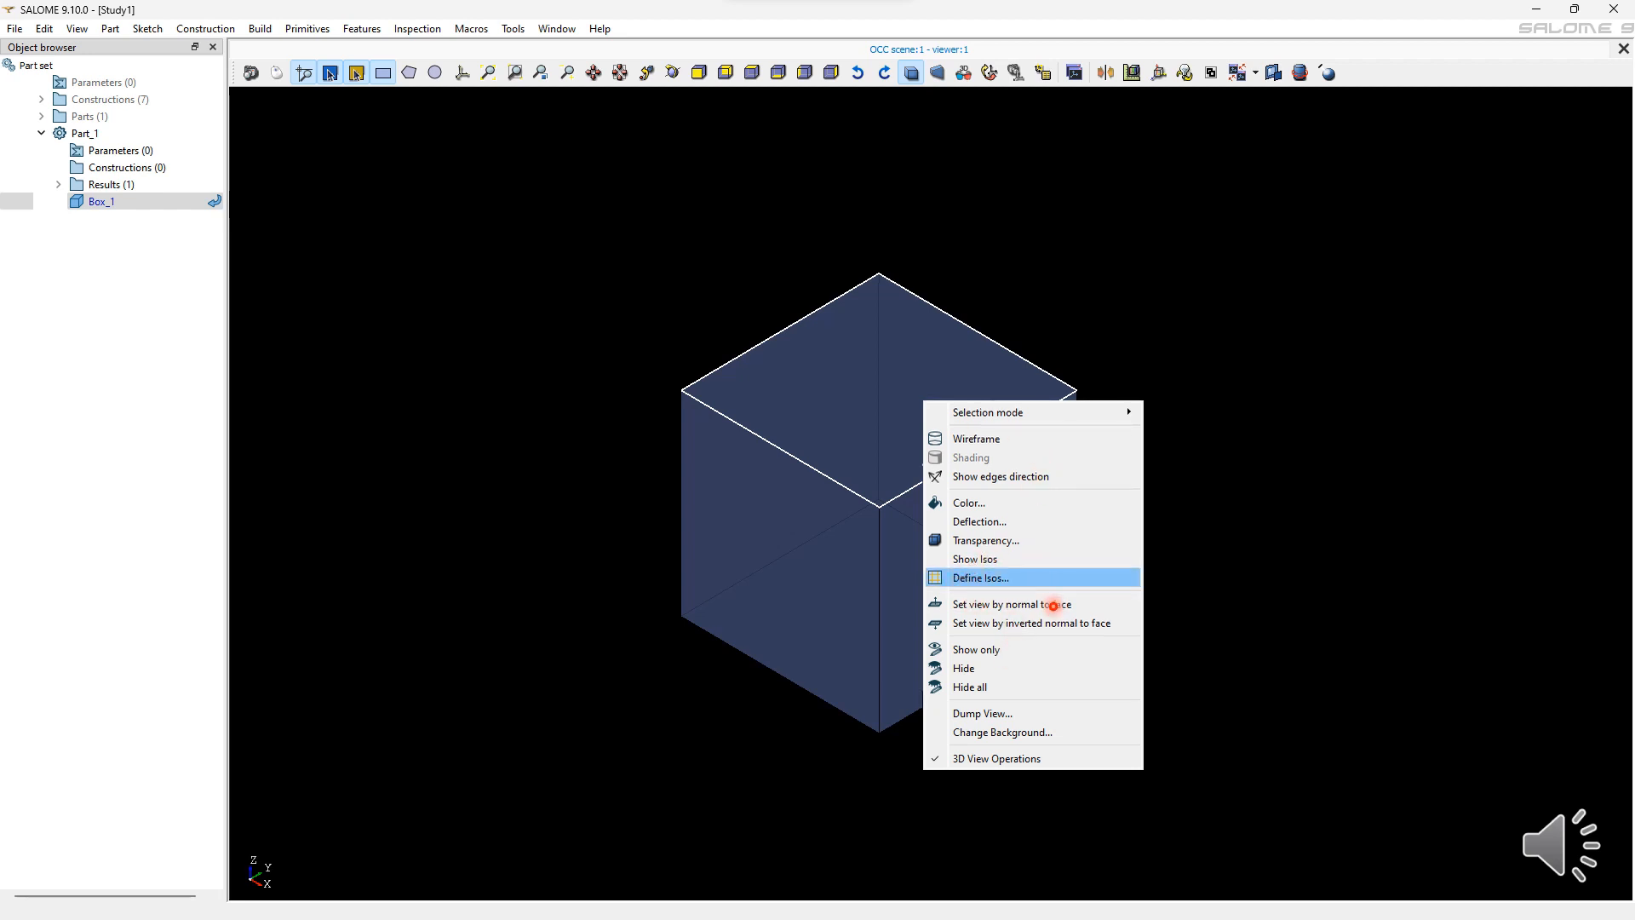
click(1047, 579)
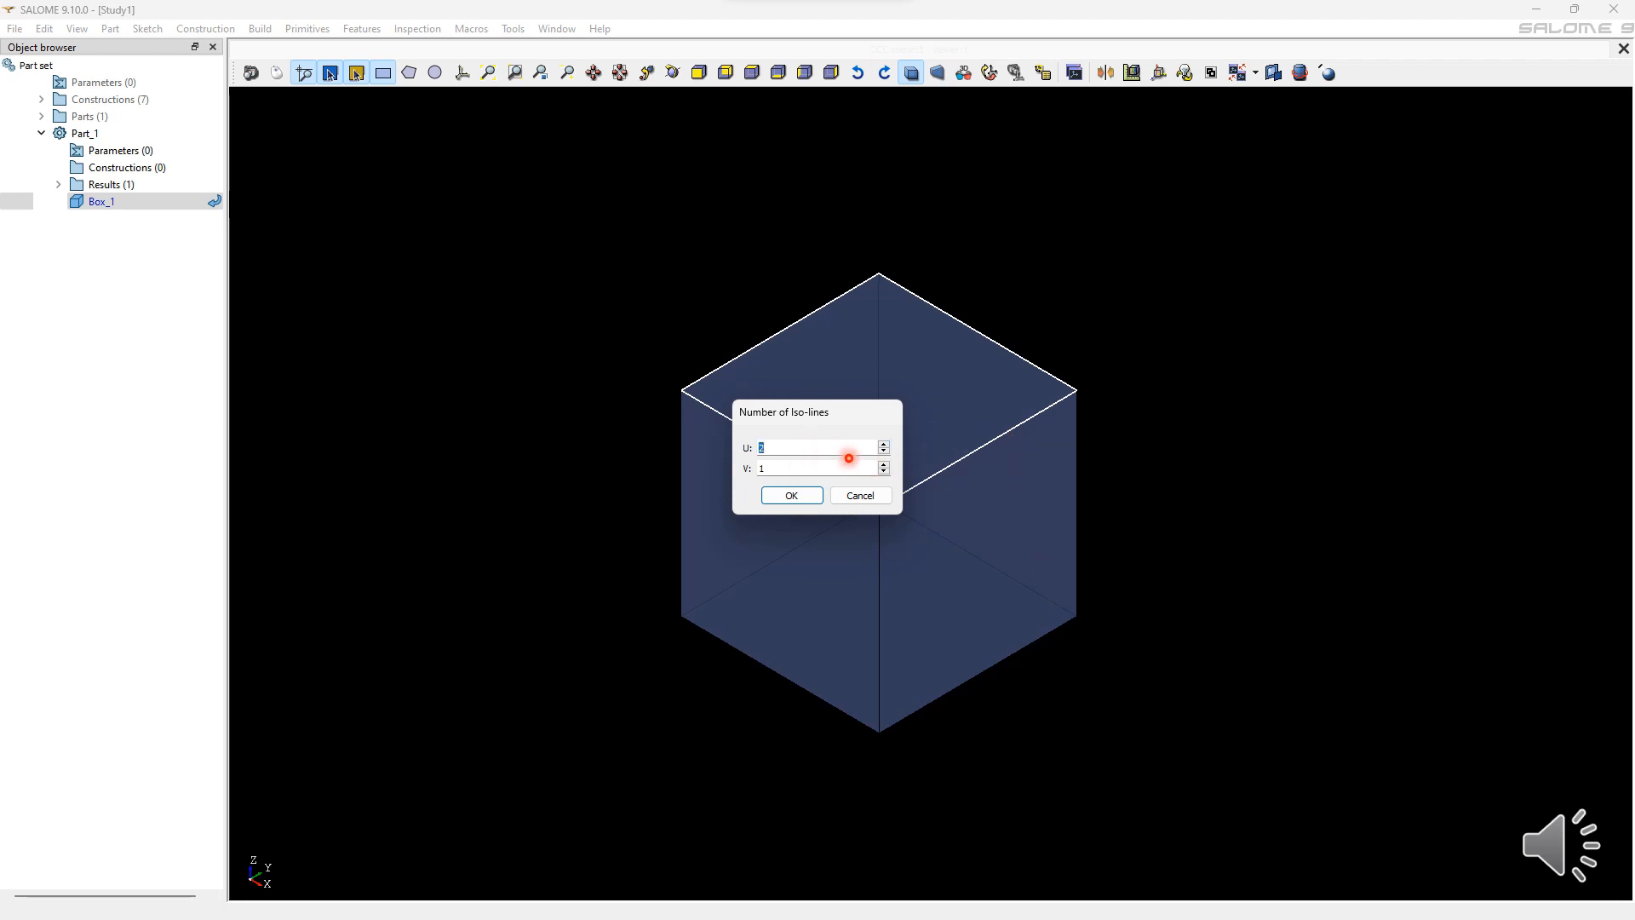
text(3)
key(Up)
key(Tab)
key(Up)
key(Return)
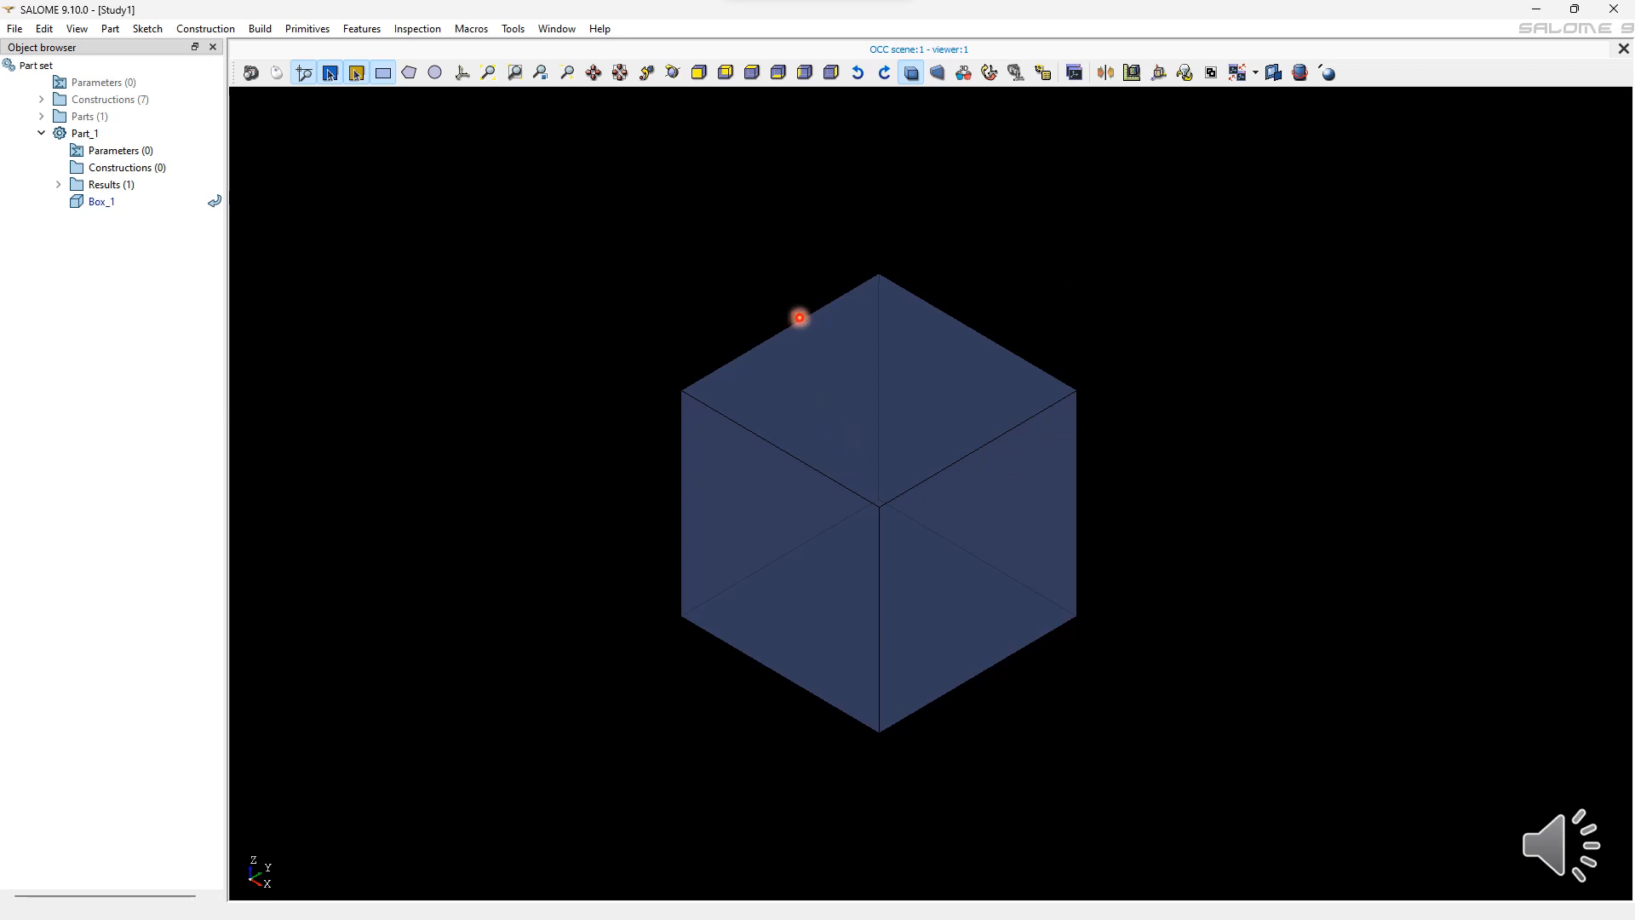
right_click(915, 461)
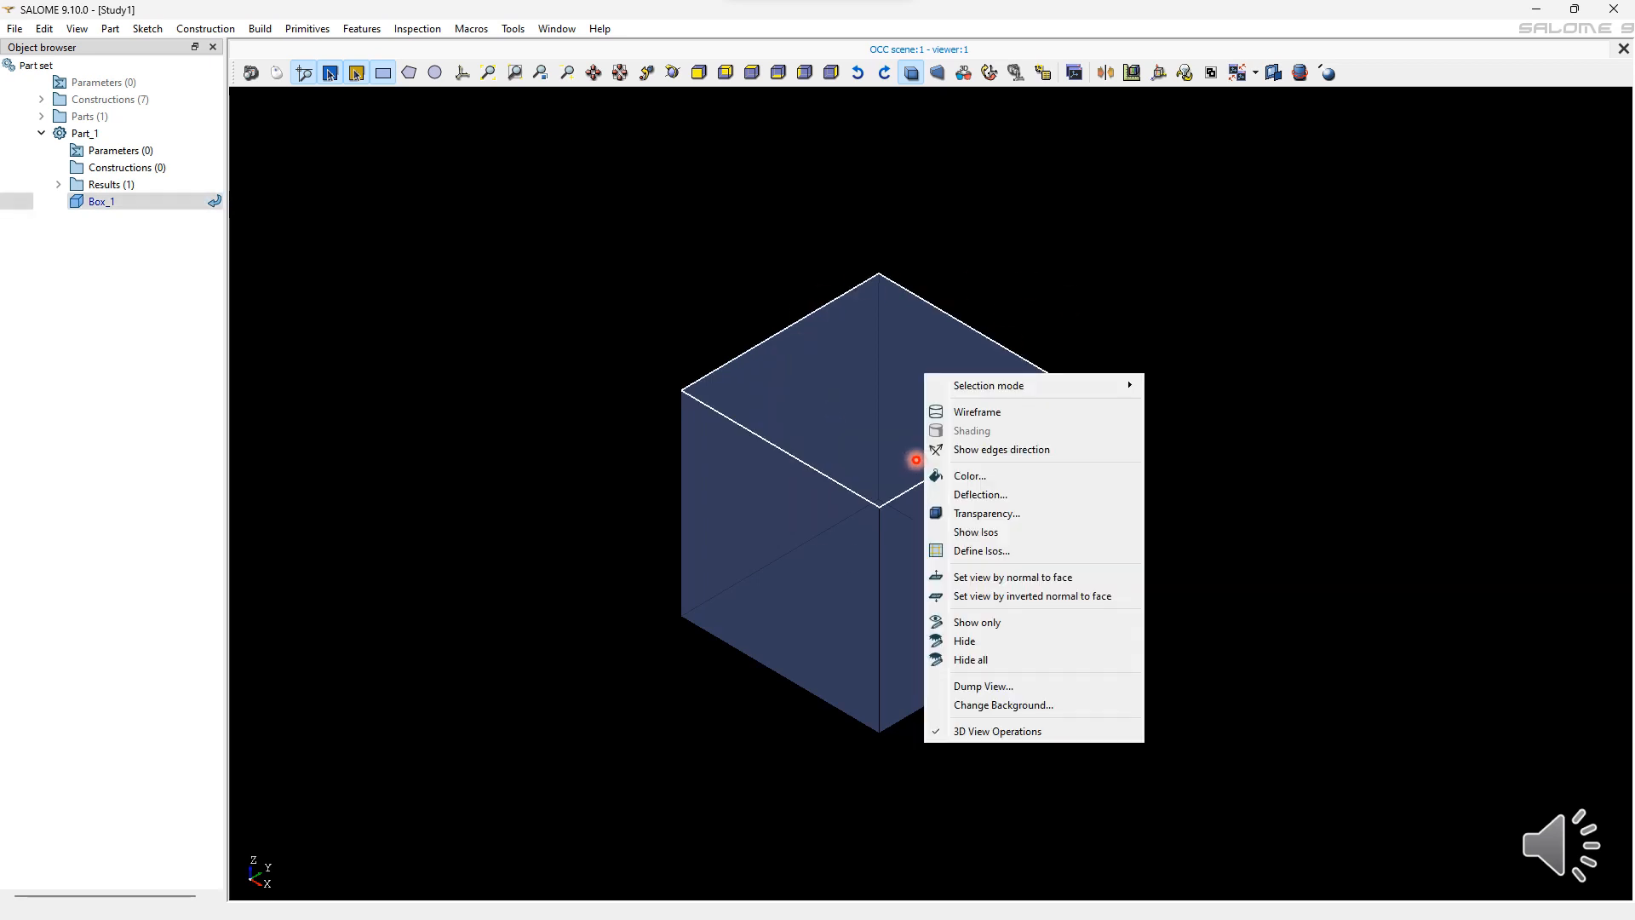
click(1015, 533)
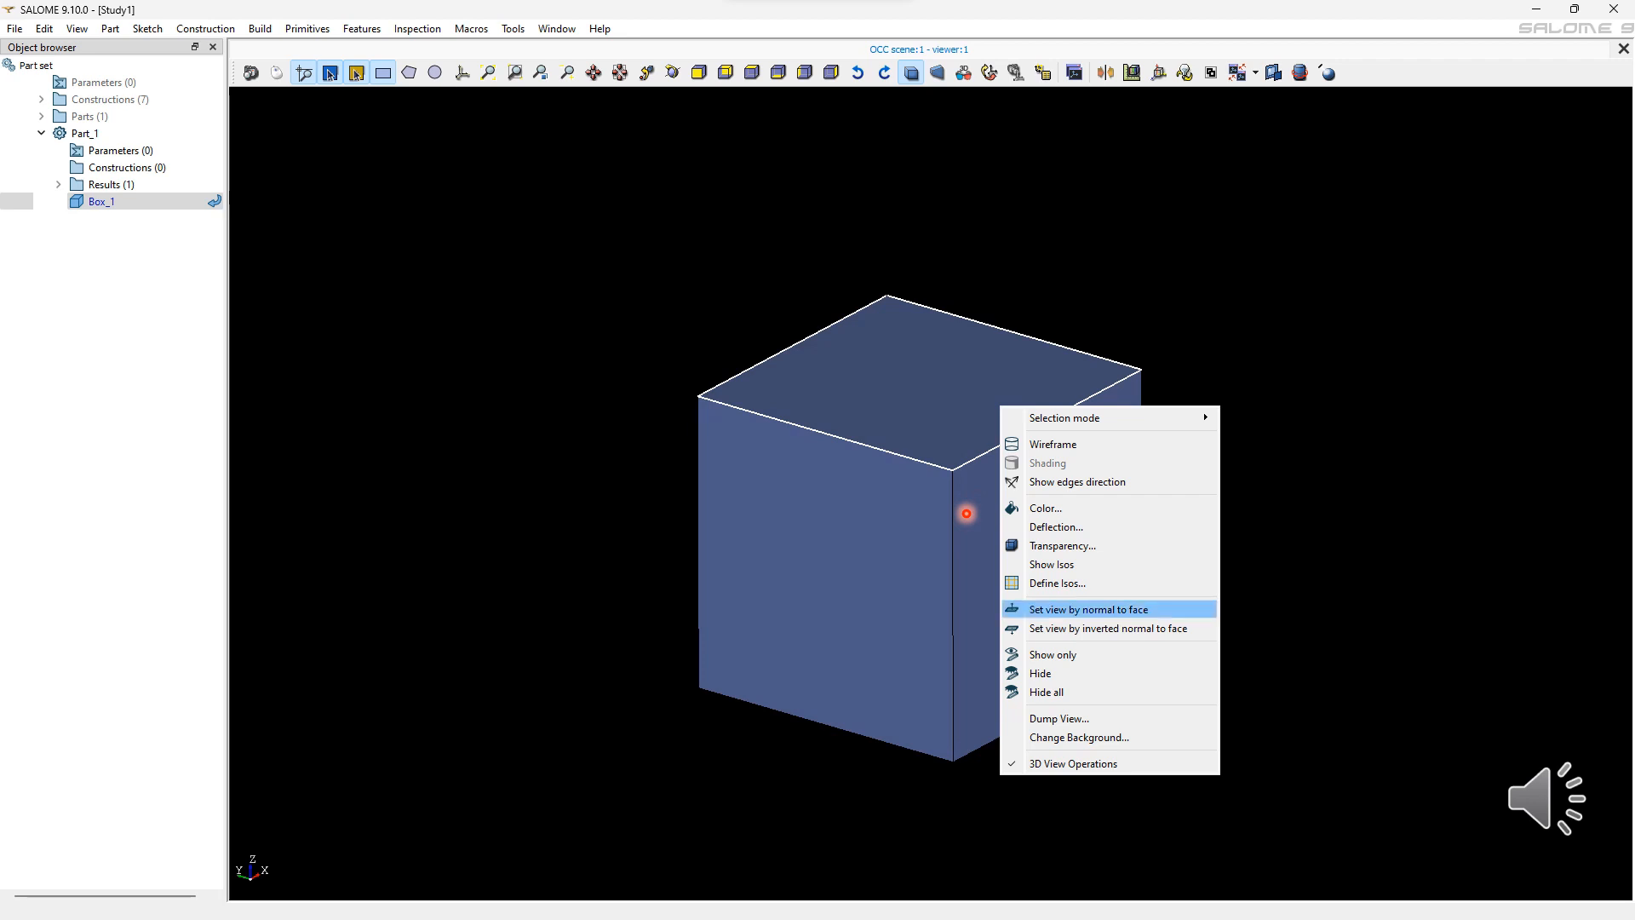
Step: Set the view by the normal to the box's top face, and by the face's inverted normal
key(Return)
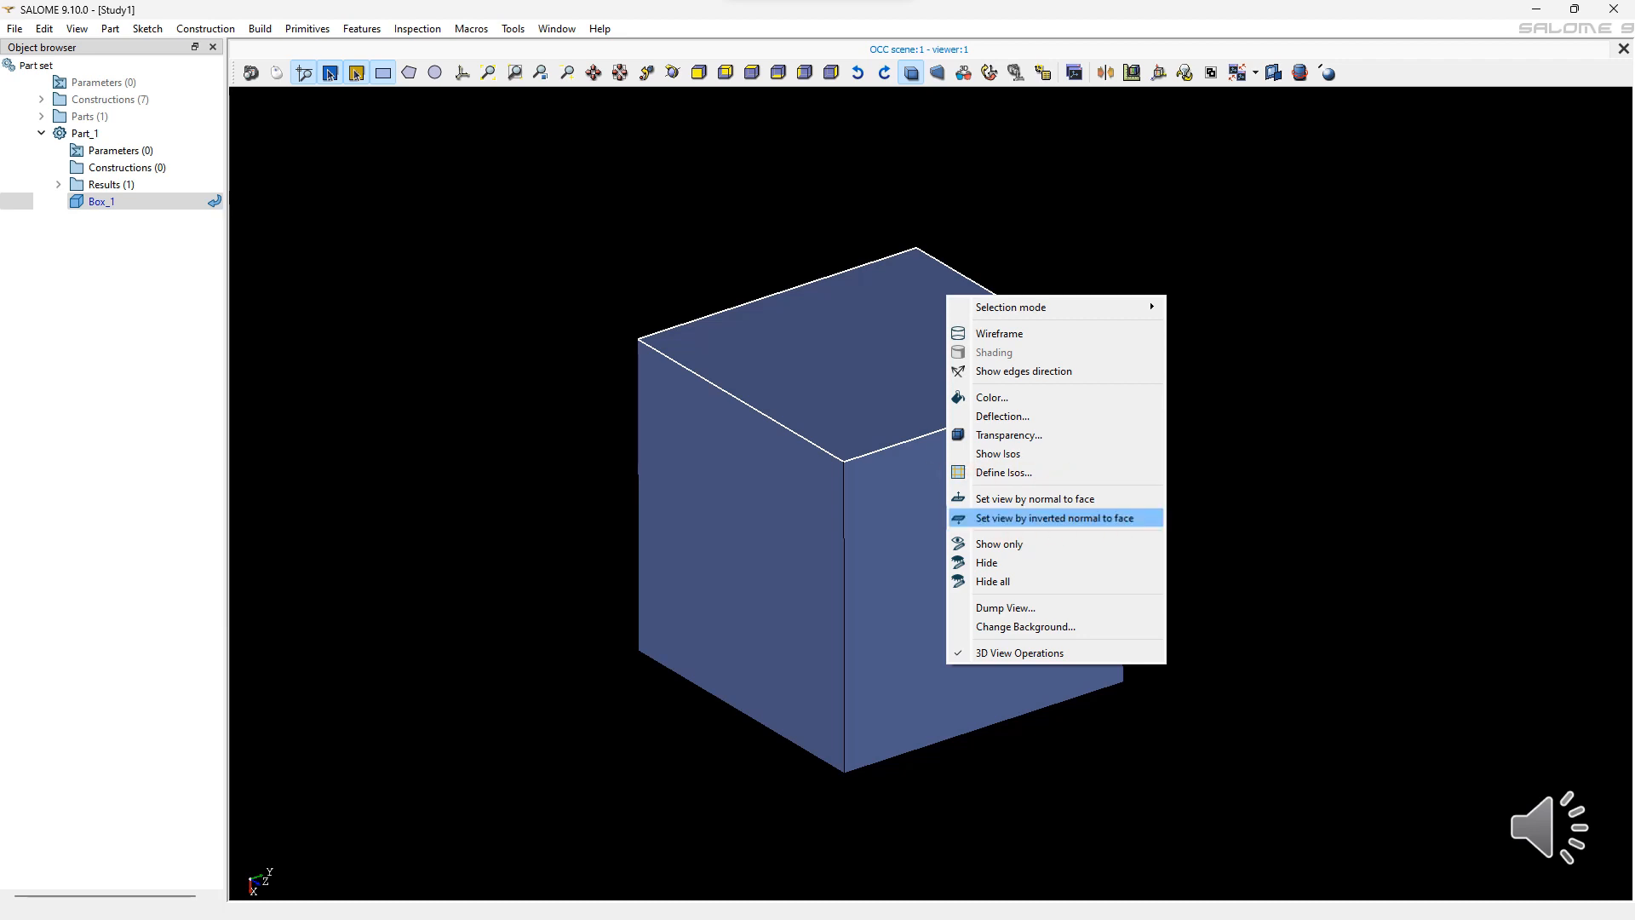
click(1054, 518)
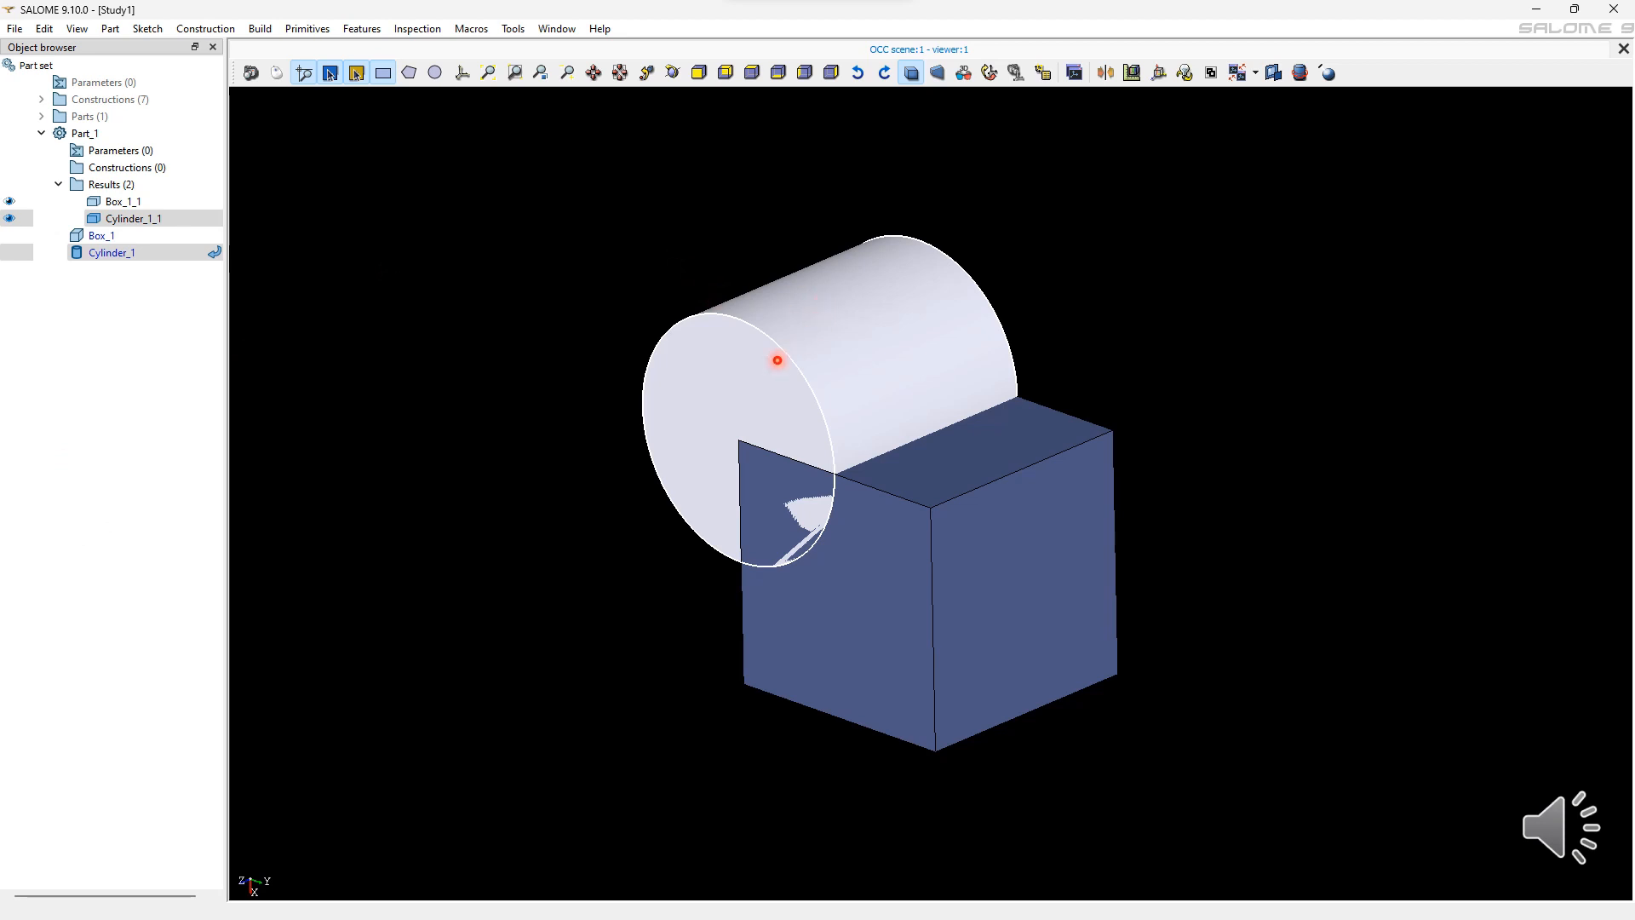
Step: Show only the cylinder in the viewer
right_click(778, 358)
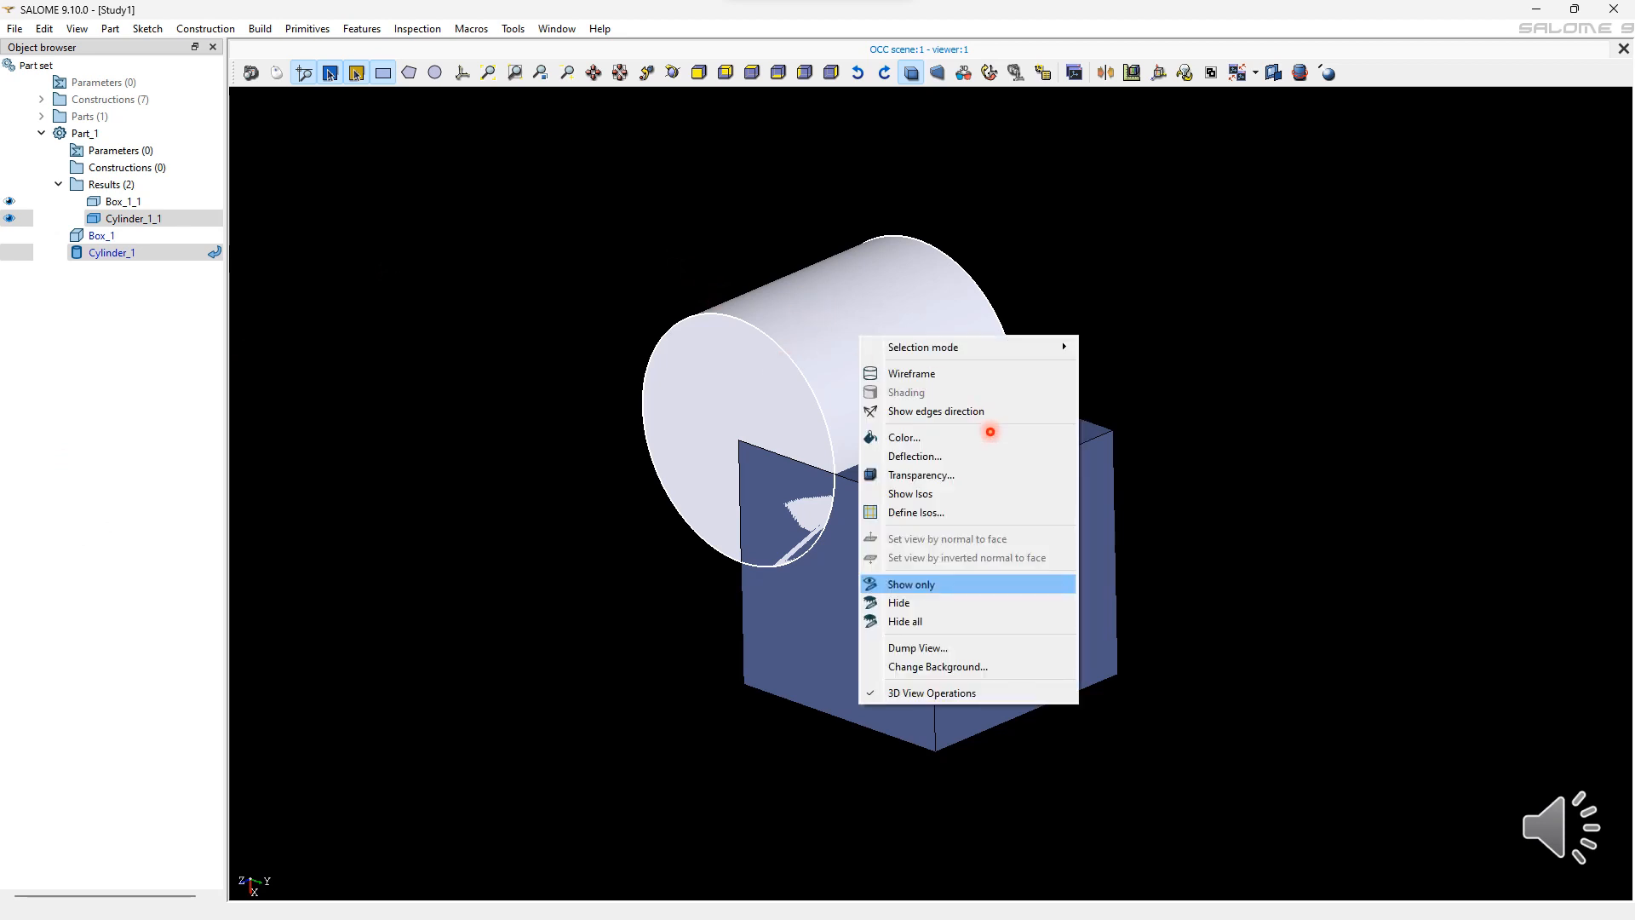
click(953, 583)
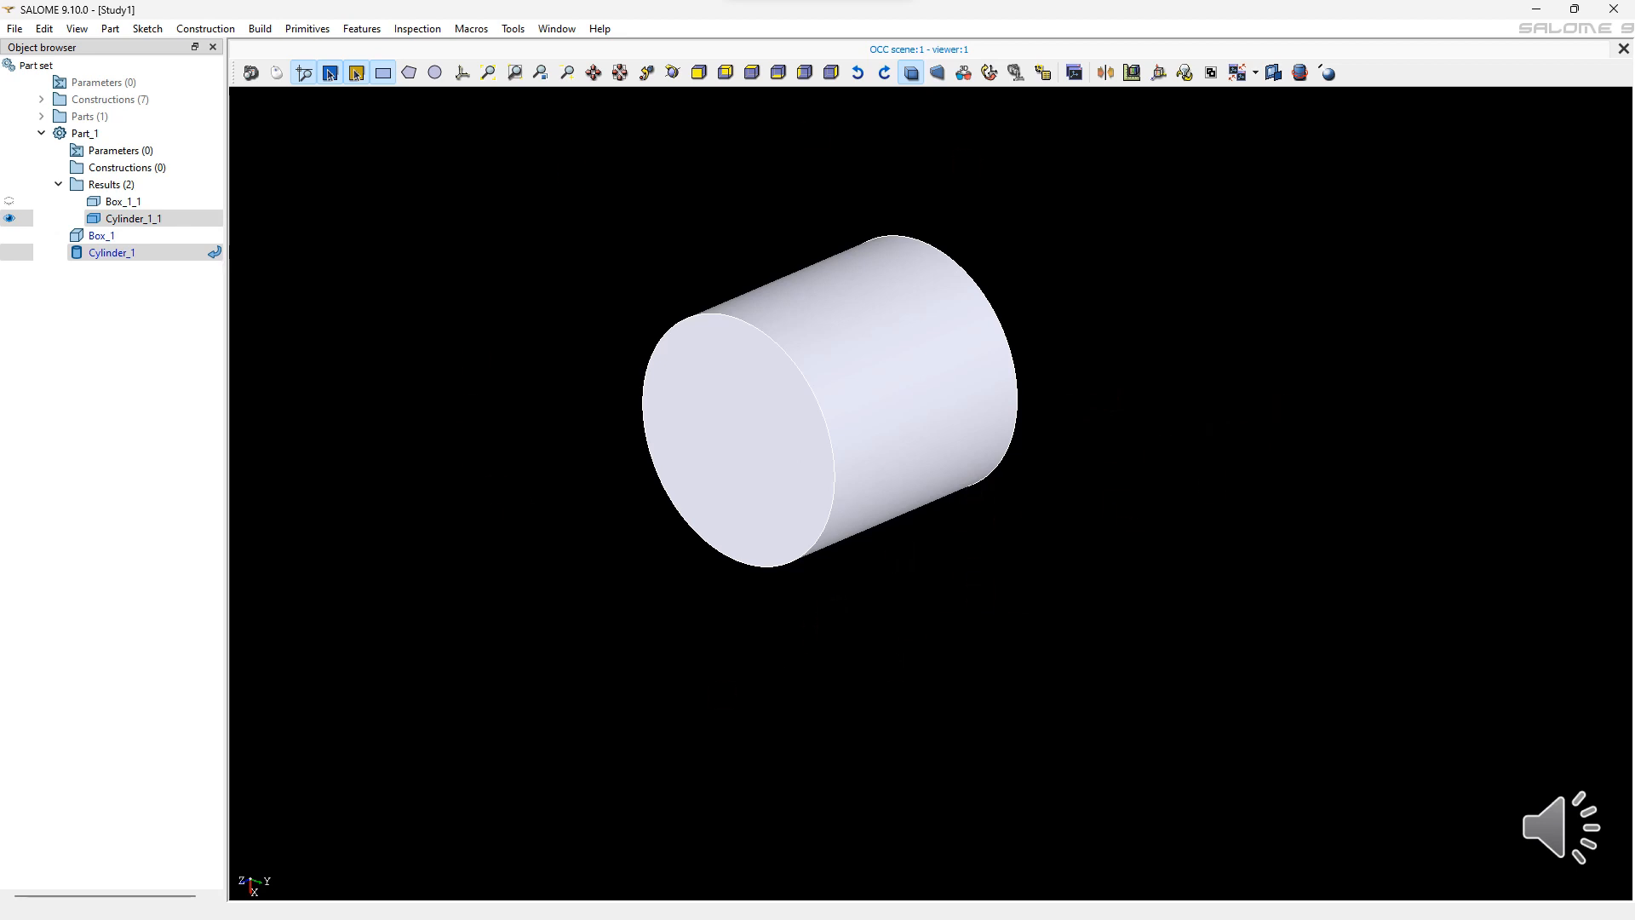
Step: Make the box result visible again and hide all objects in the viewer
click(10, 201)
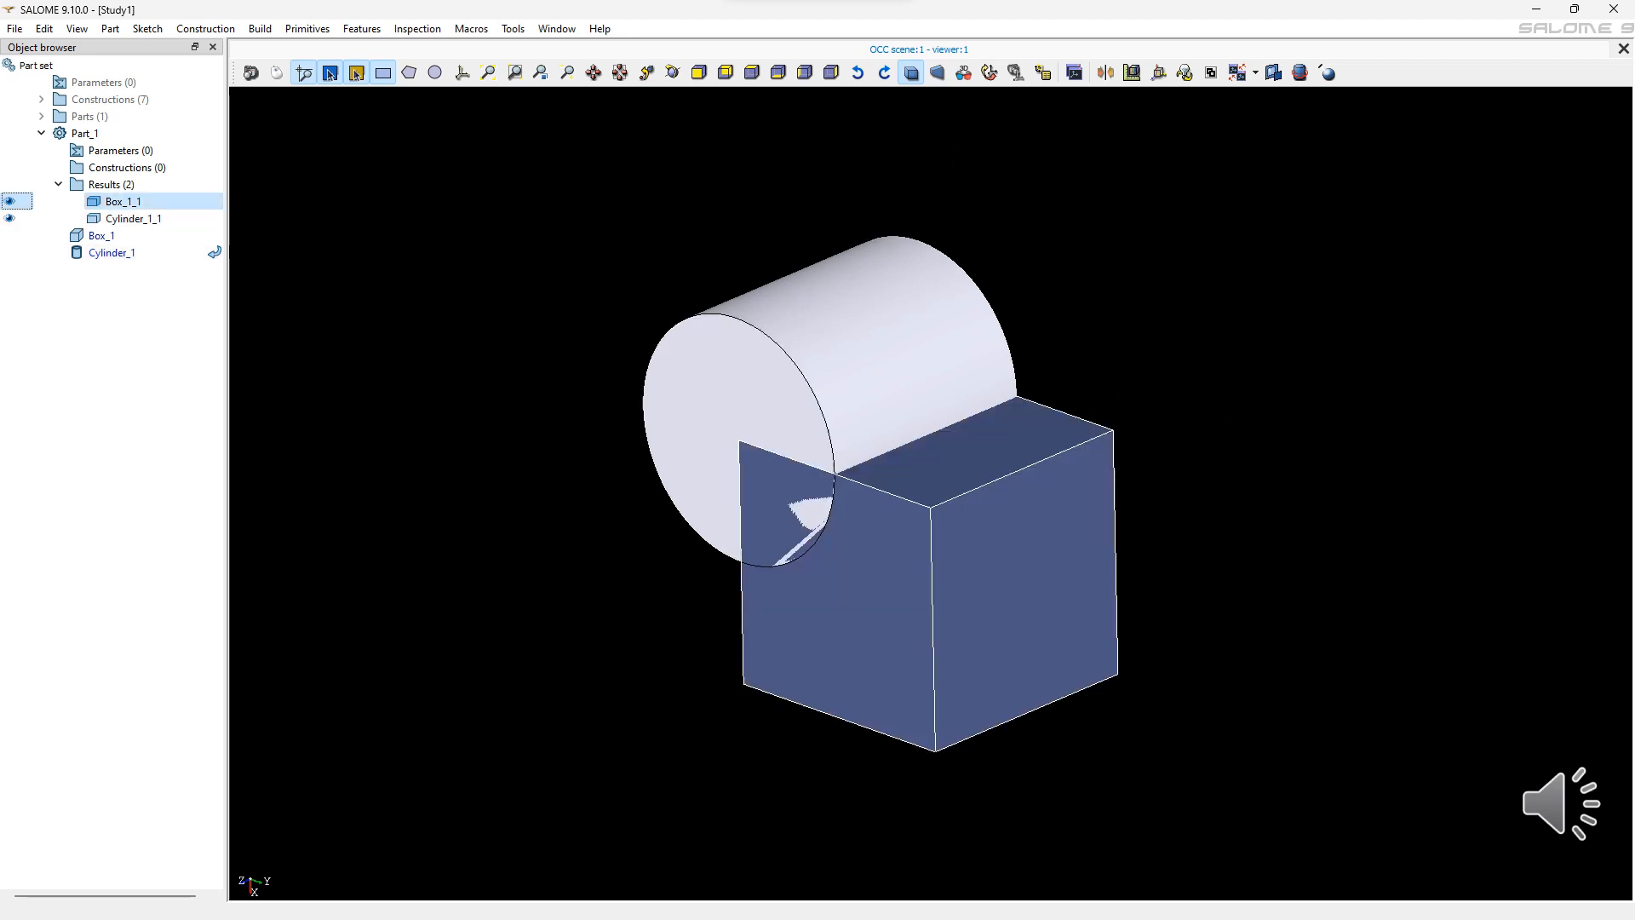
right_click(912, 412)
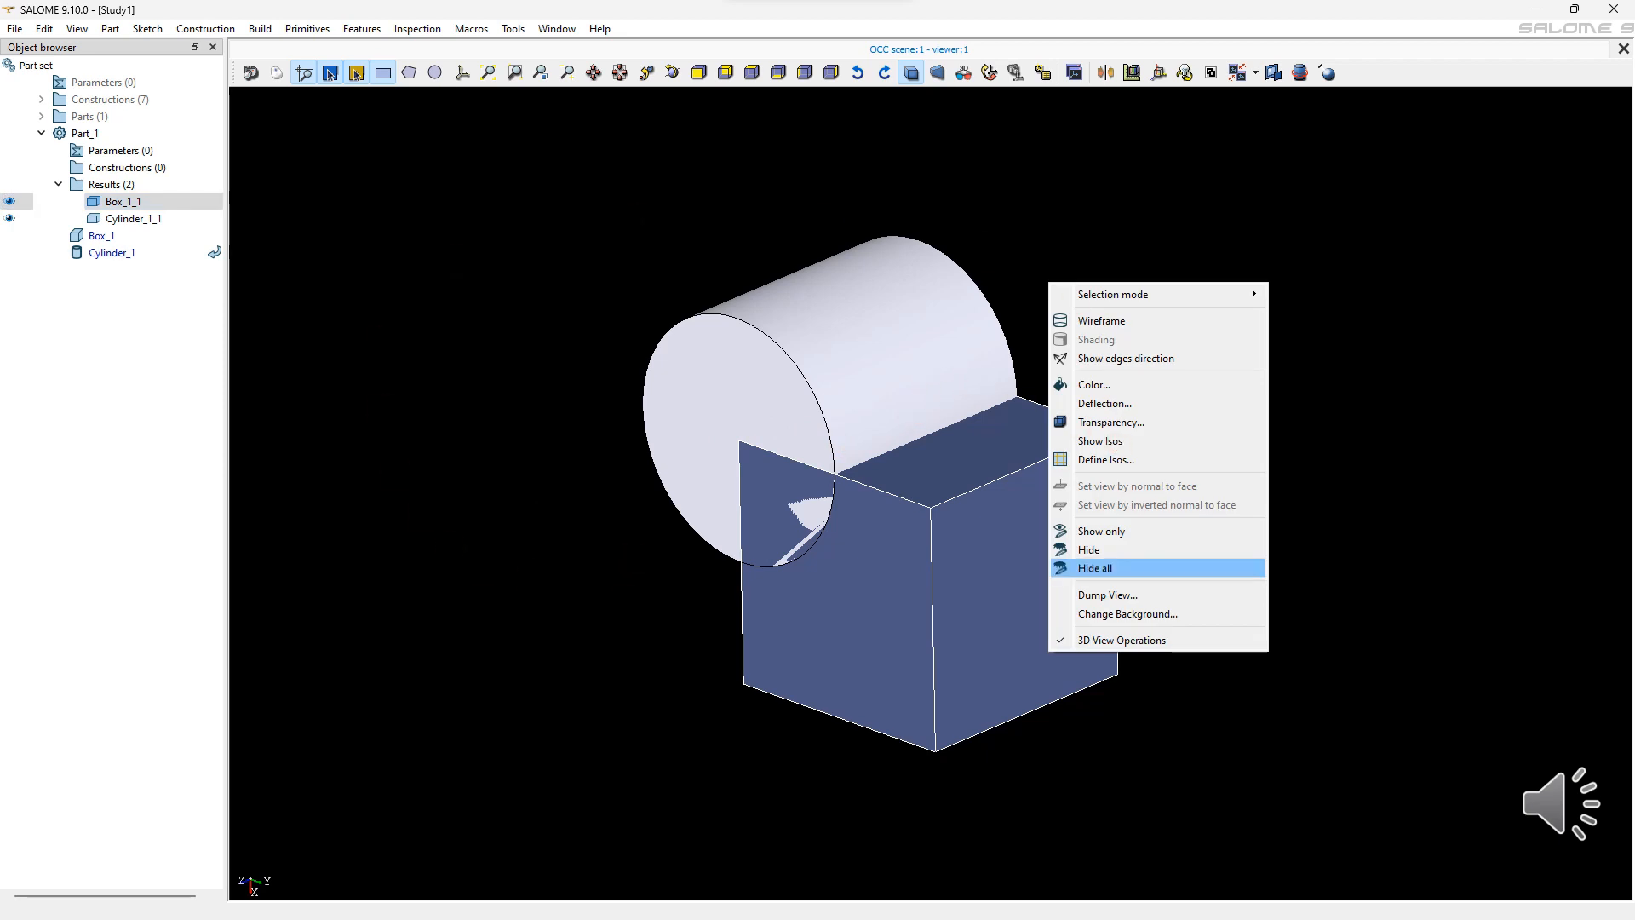
click(1095, 568)
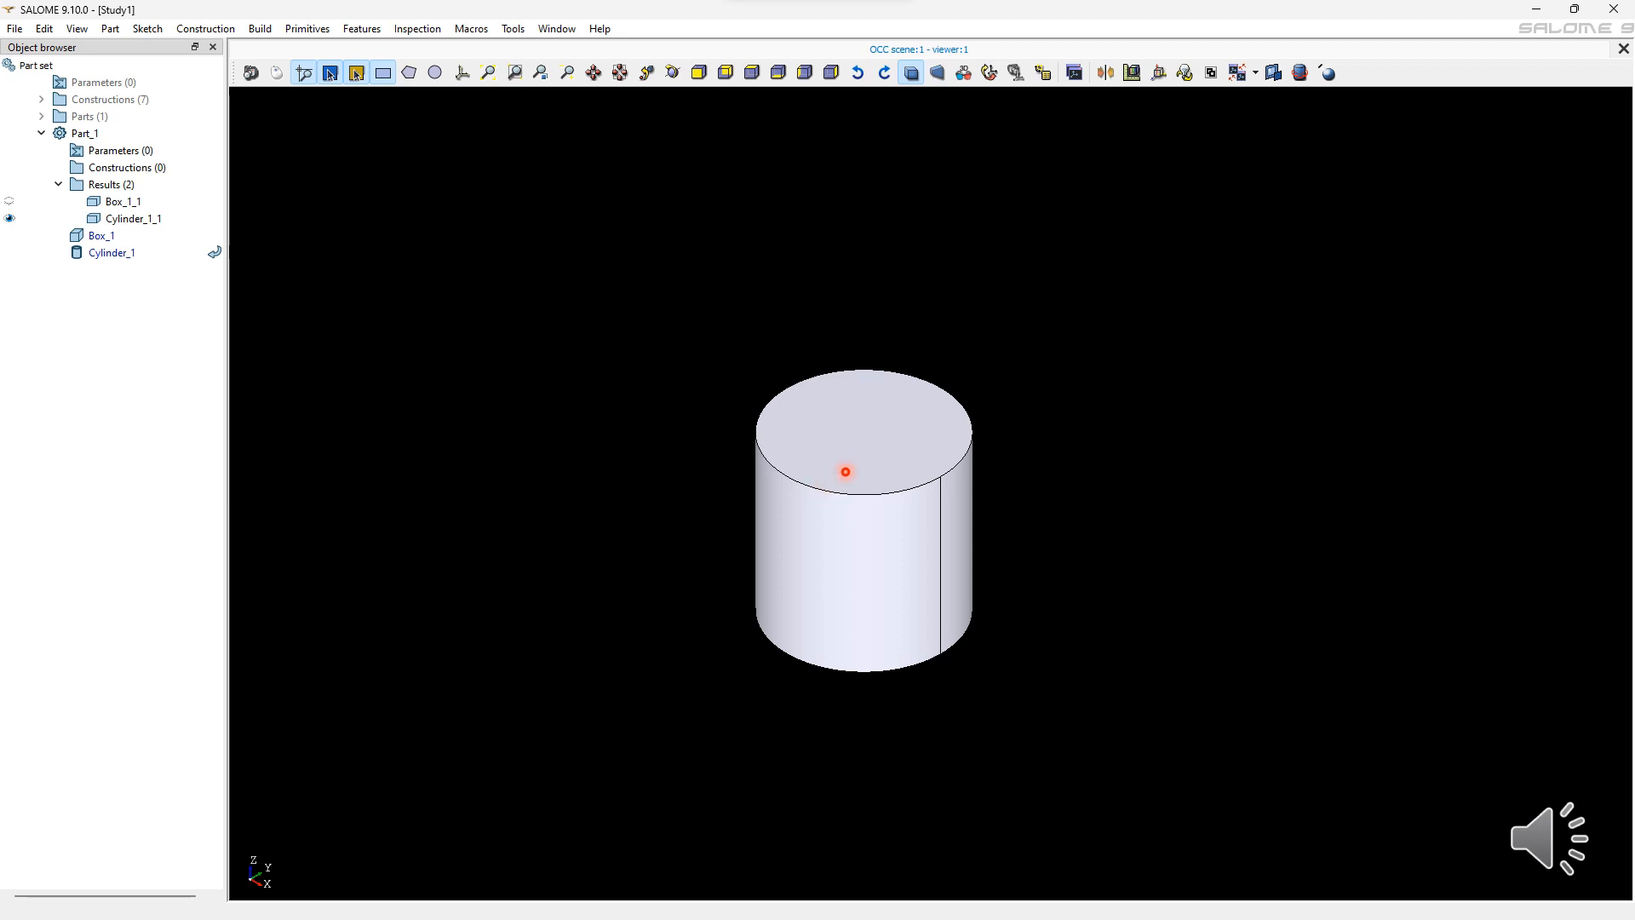
Step: Edit the Cylinder_1 feature, setting its height to 13, and apply the change
click(846, 472)
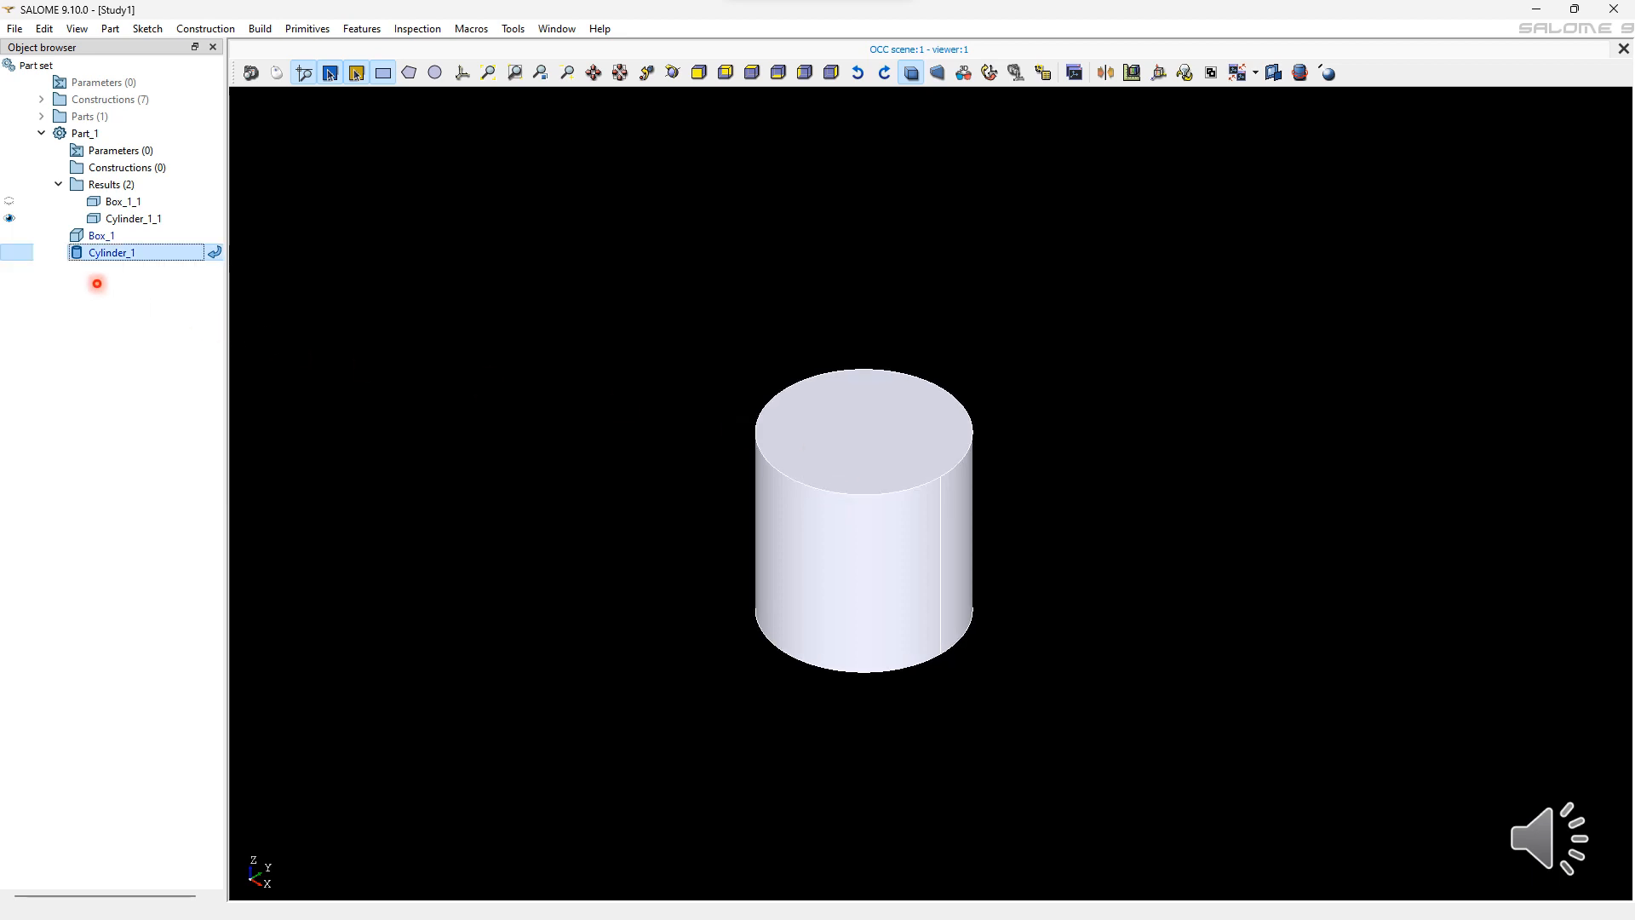
right_click(97, 284)
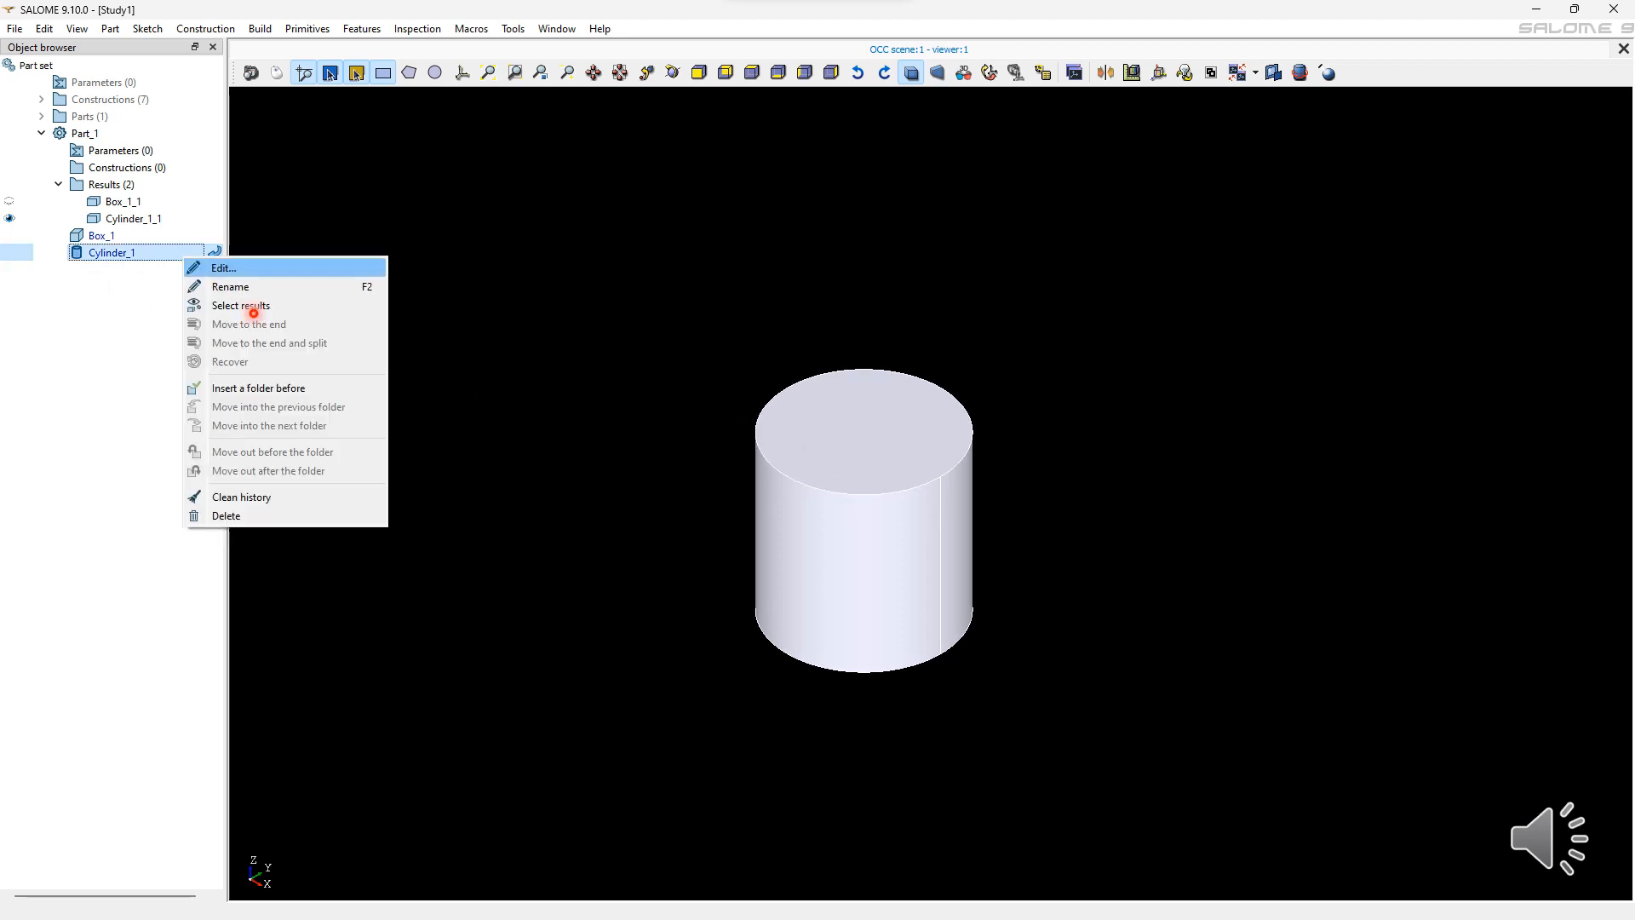
click(254, 274)
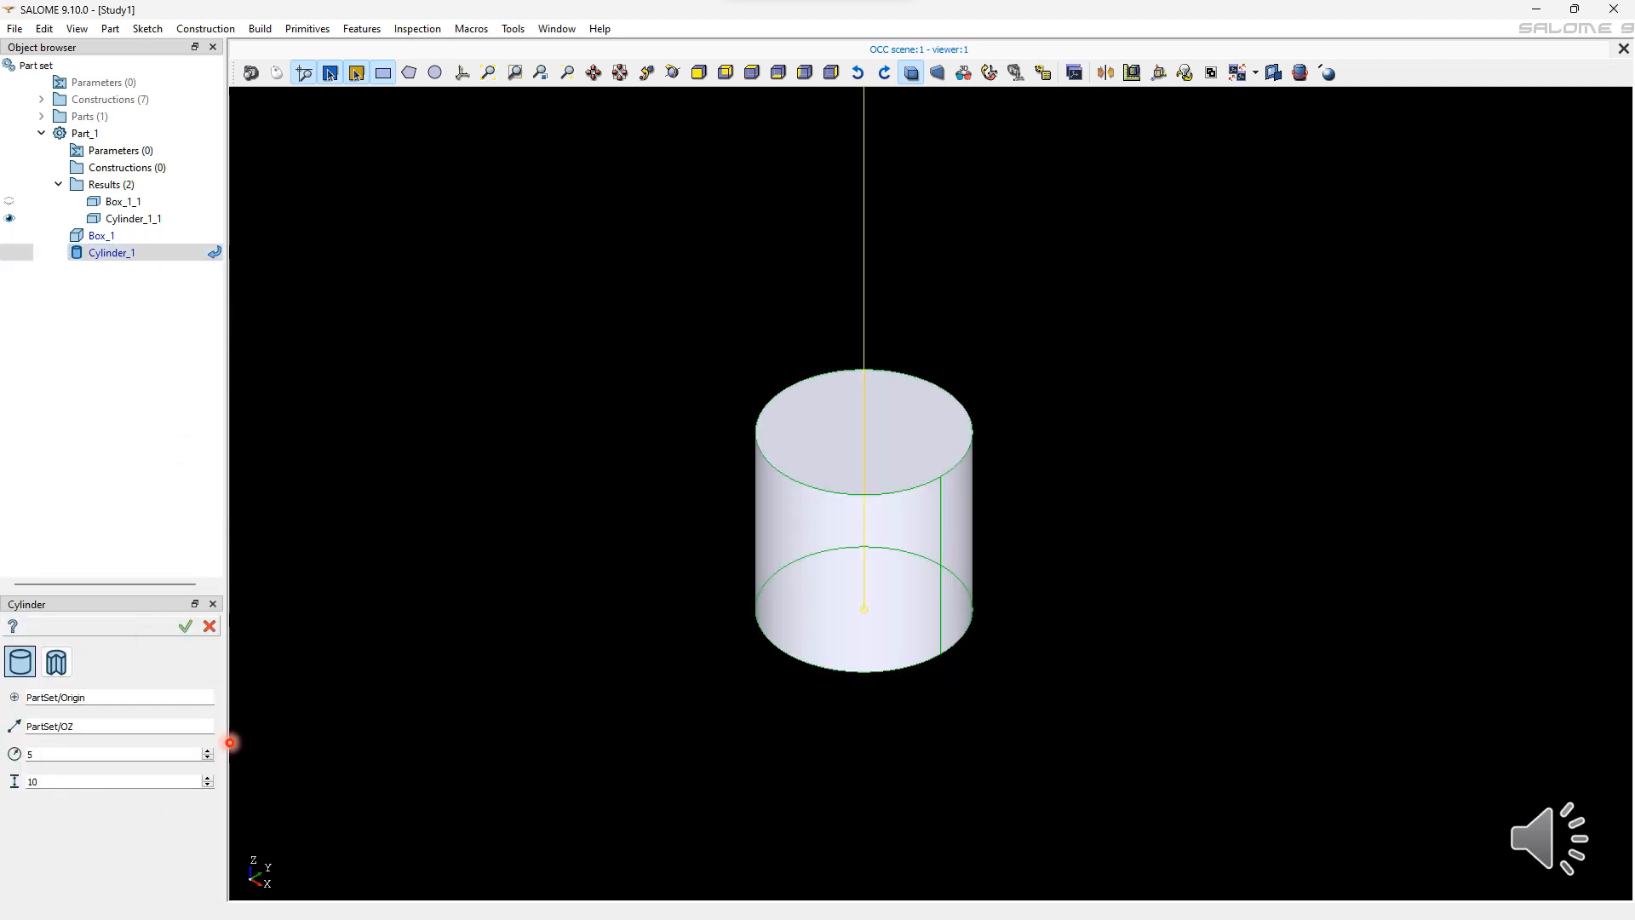
key(BackSpace)
text(3)
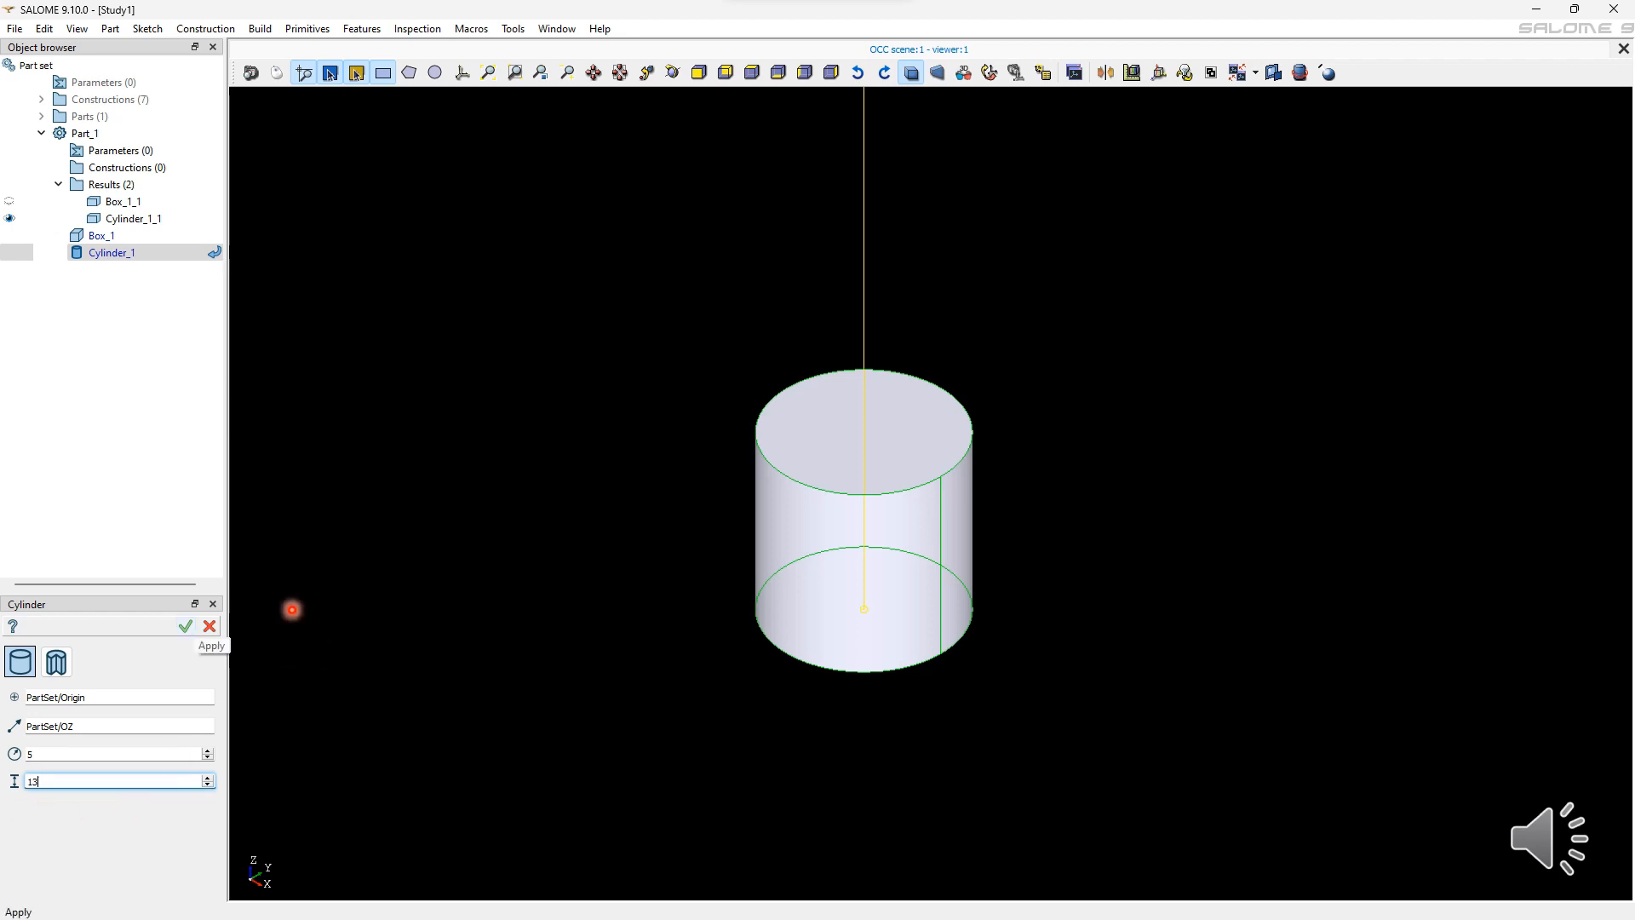
click(185, 627)
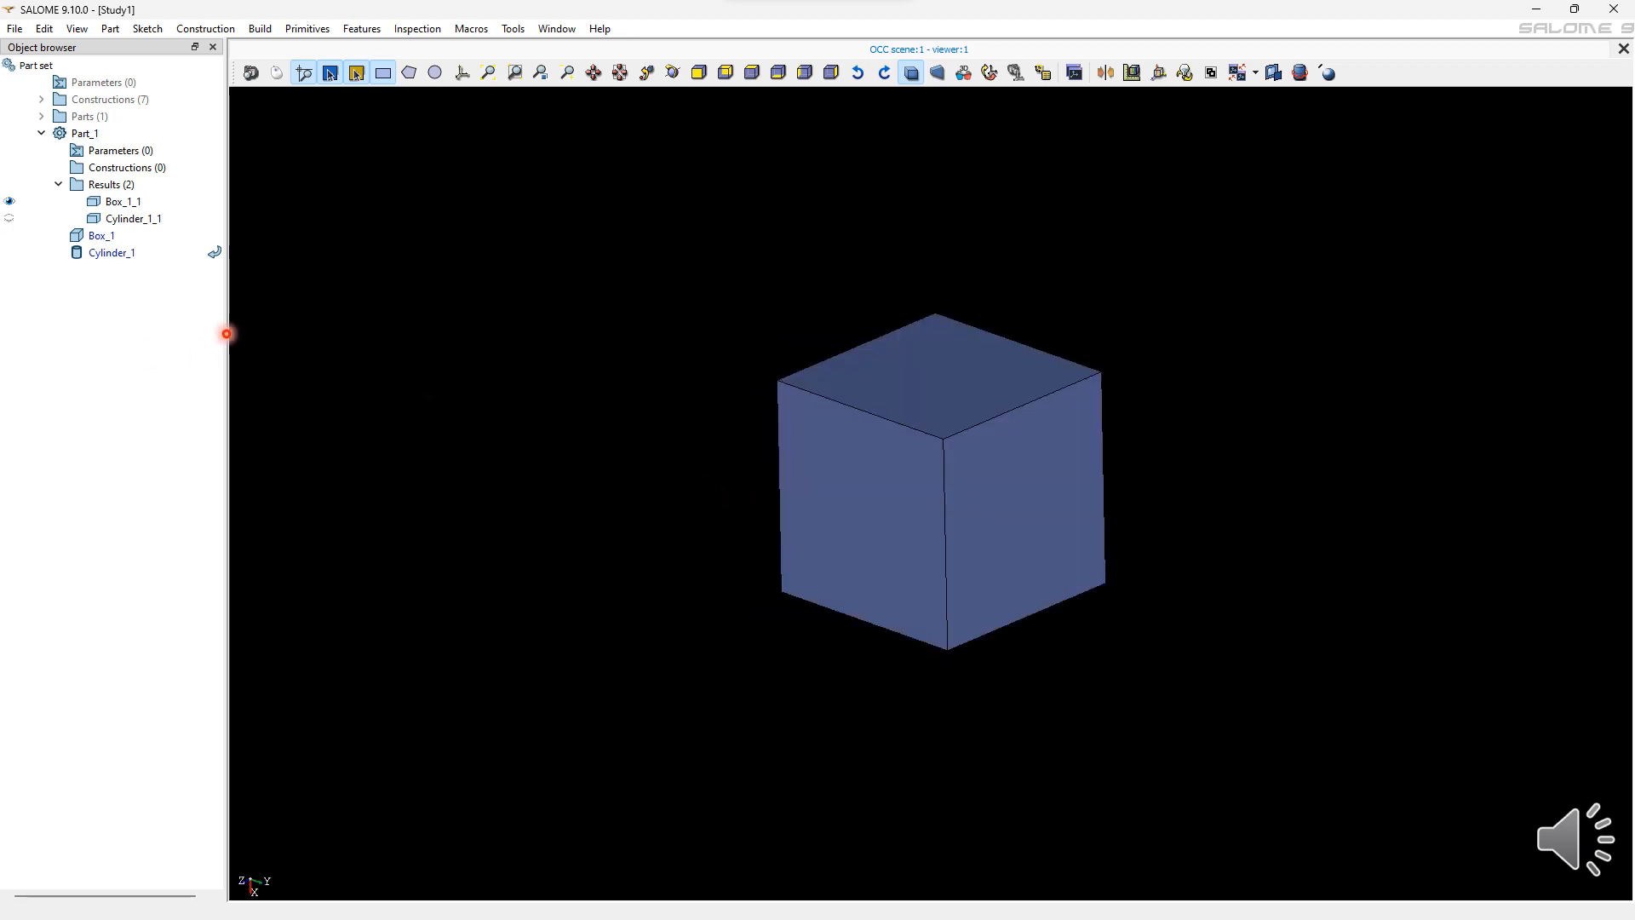
Step: Rename the Box_1 feature as solid
click(944, 408)
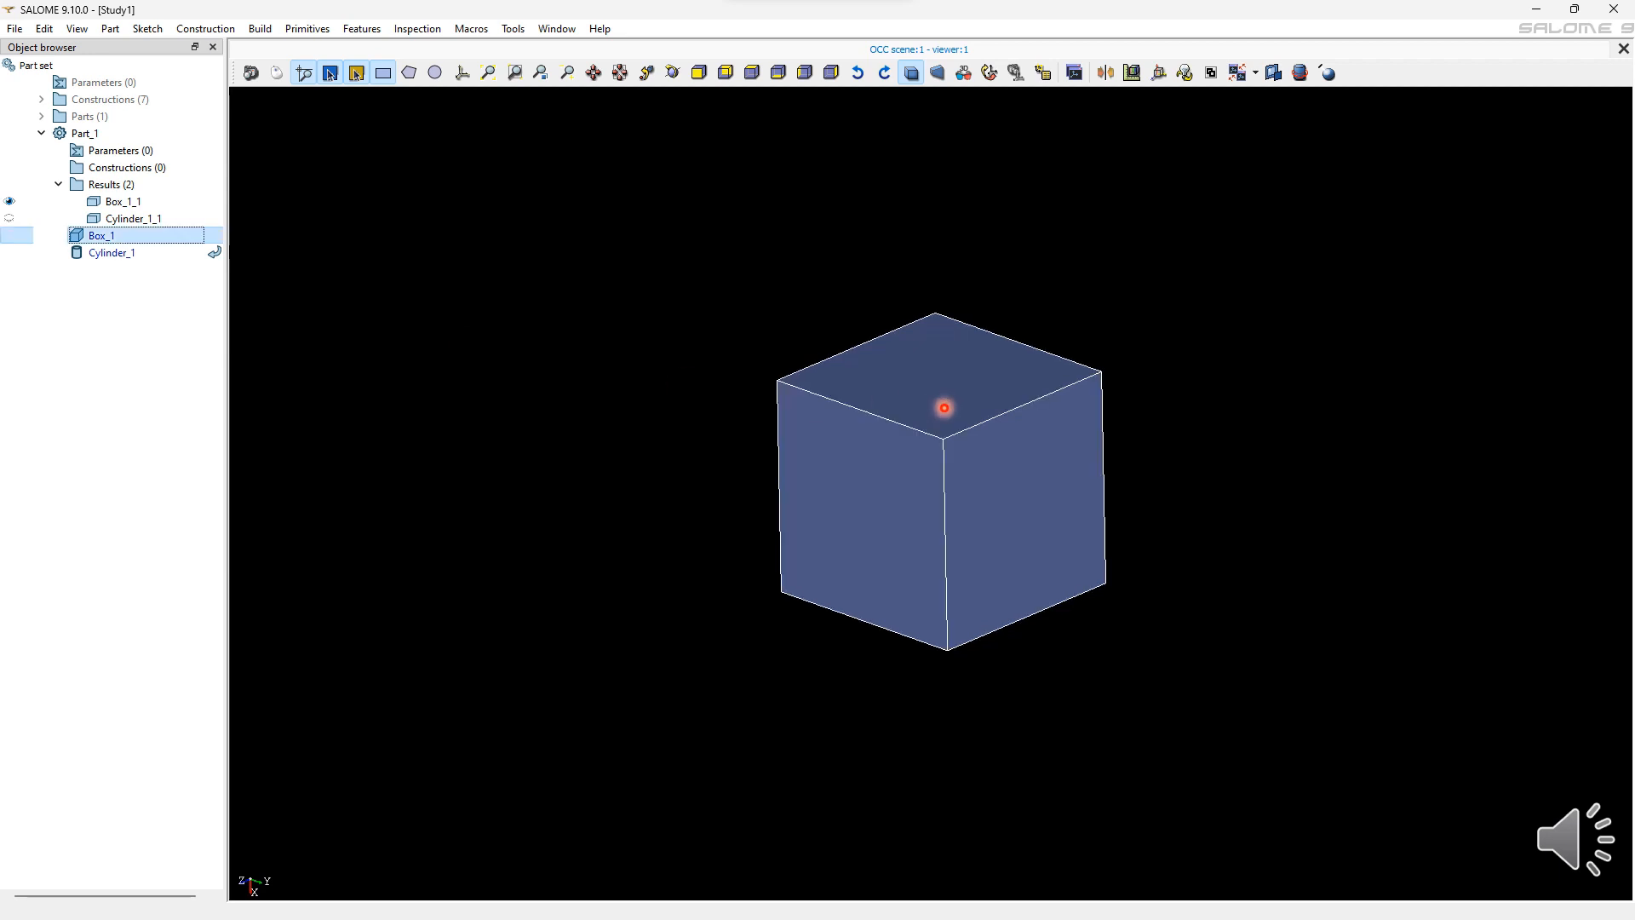
right_click(183, 254)
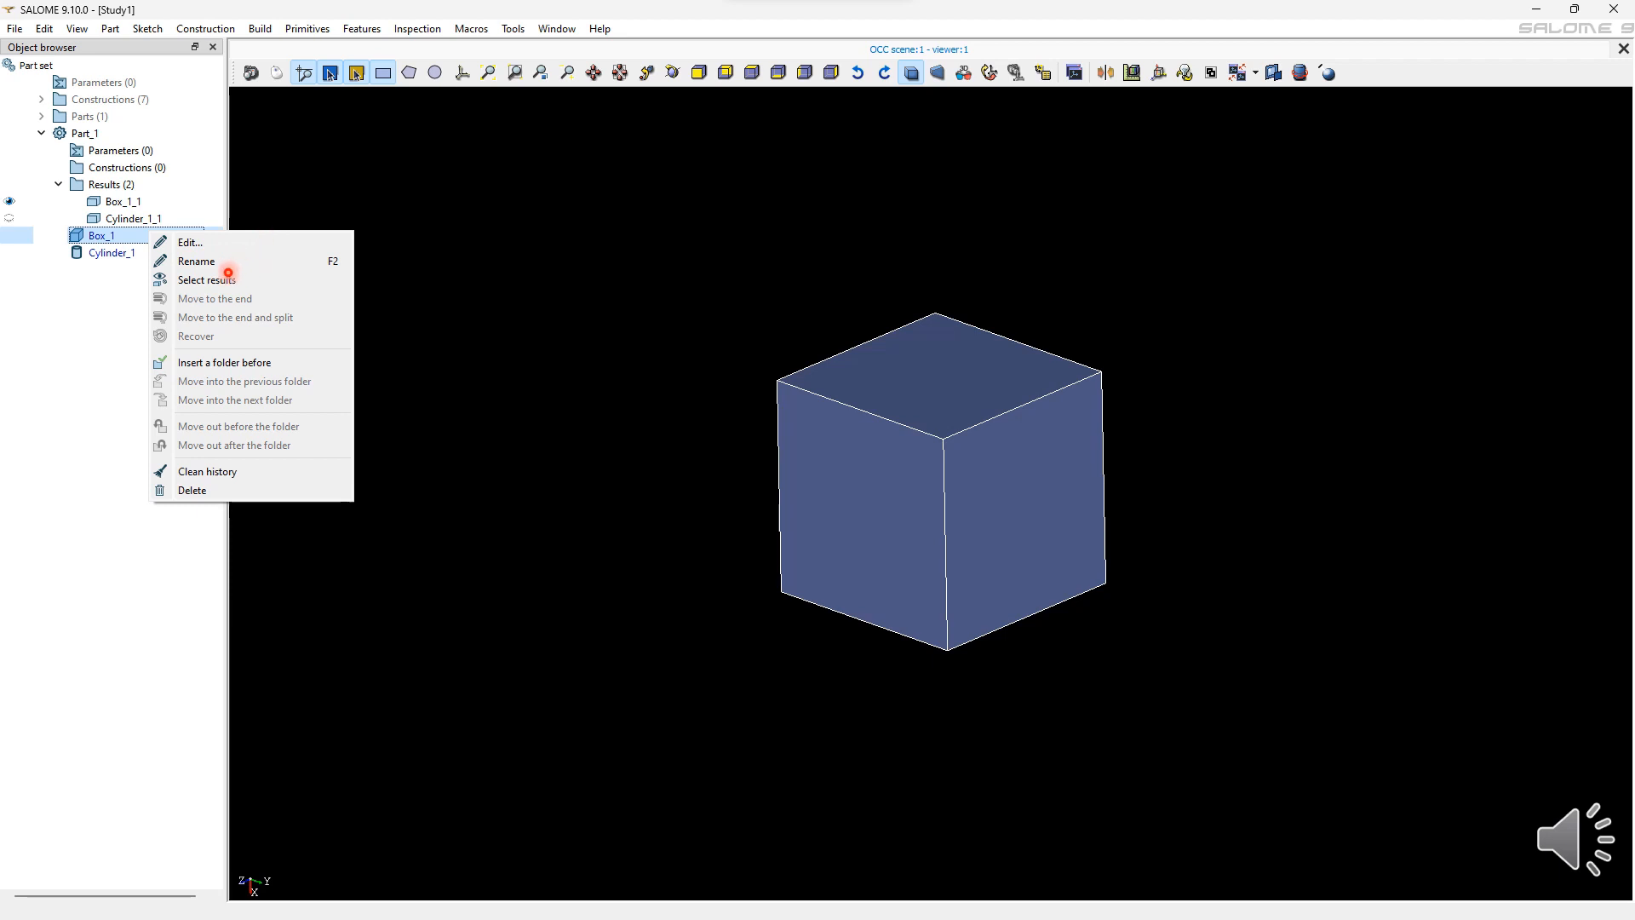
click(241, 264)
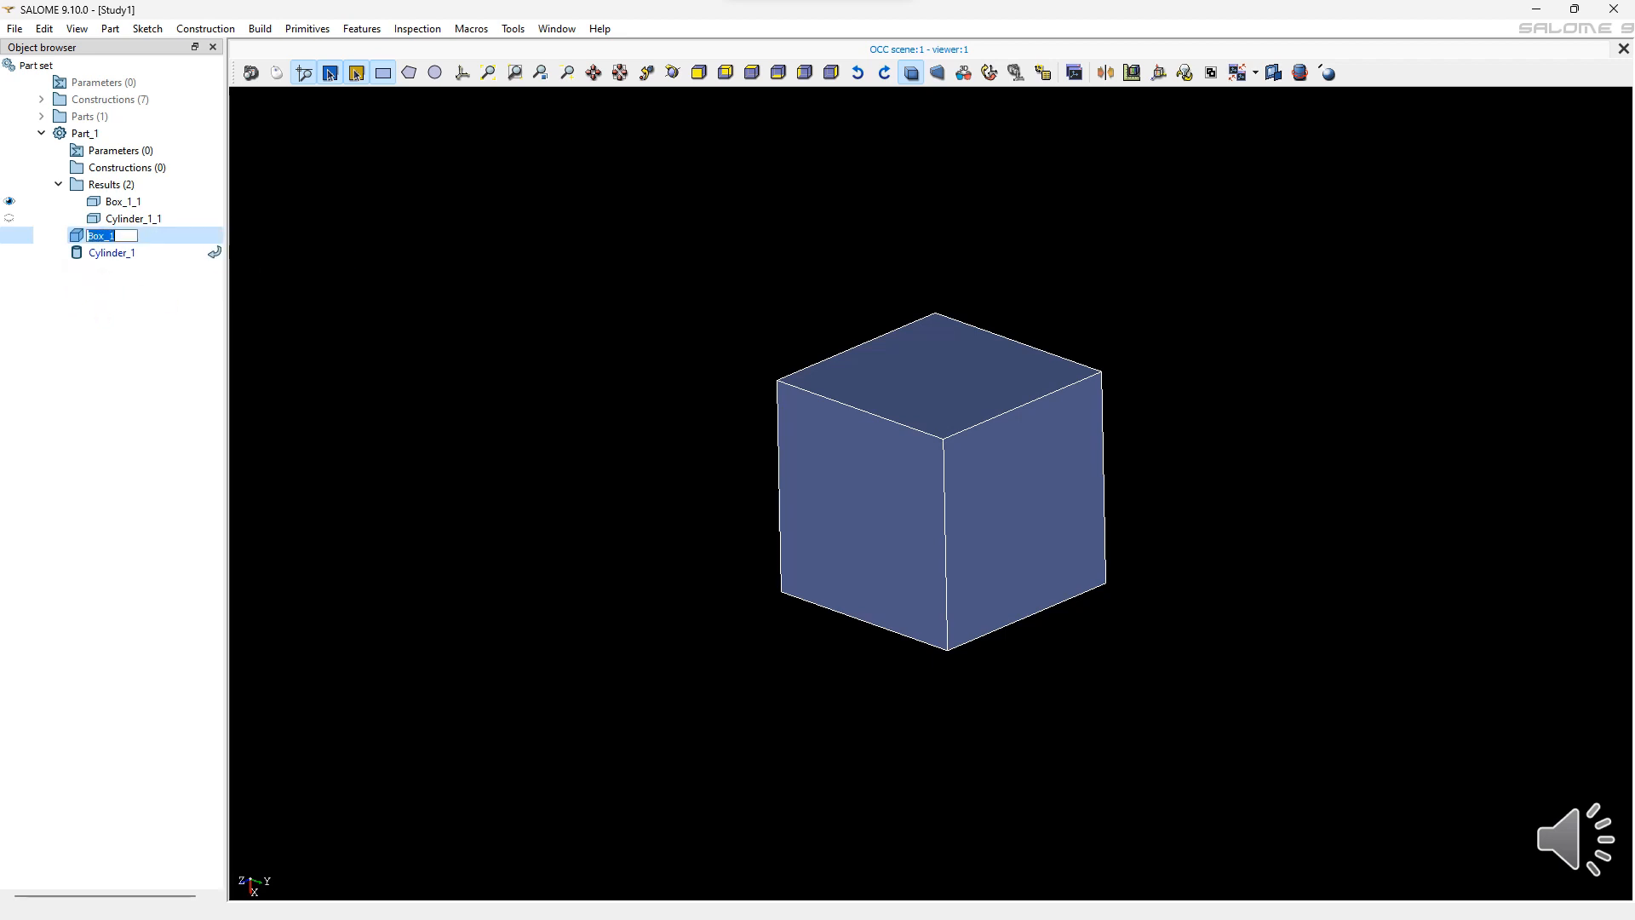
text(solid)
key(Return)
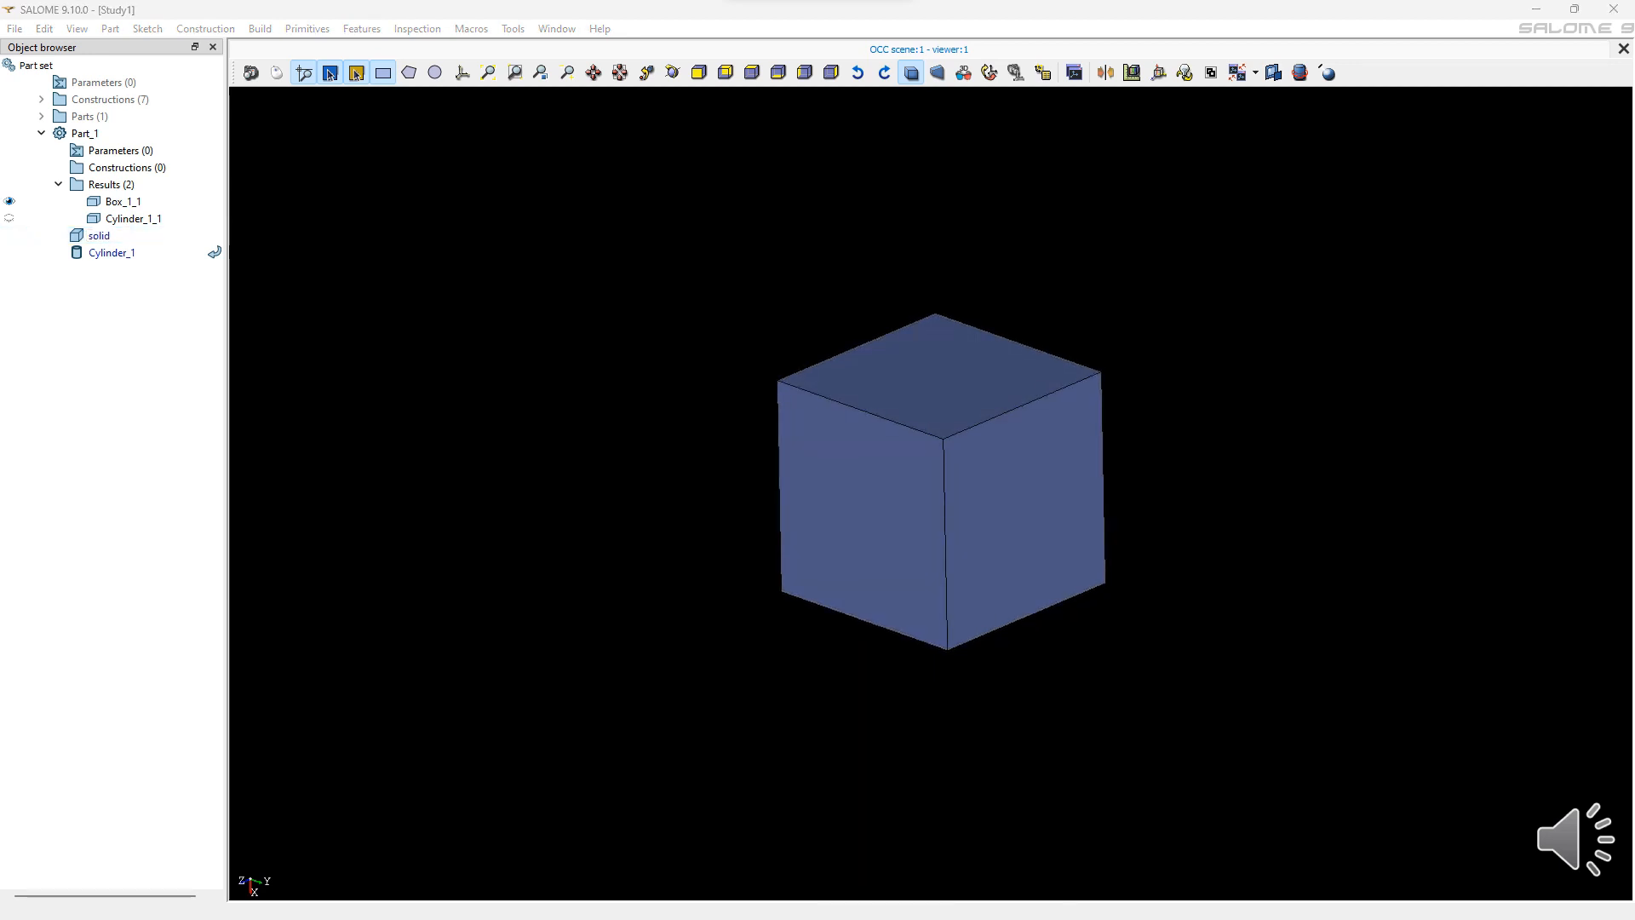
Step: Delete the Cylinder_1 feature and clean the history to remove the unused solid feature
right_click(171, 253)
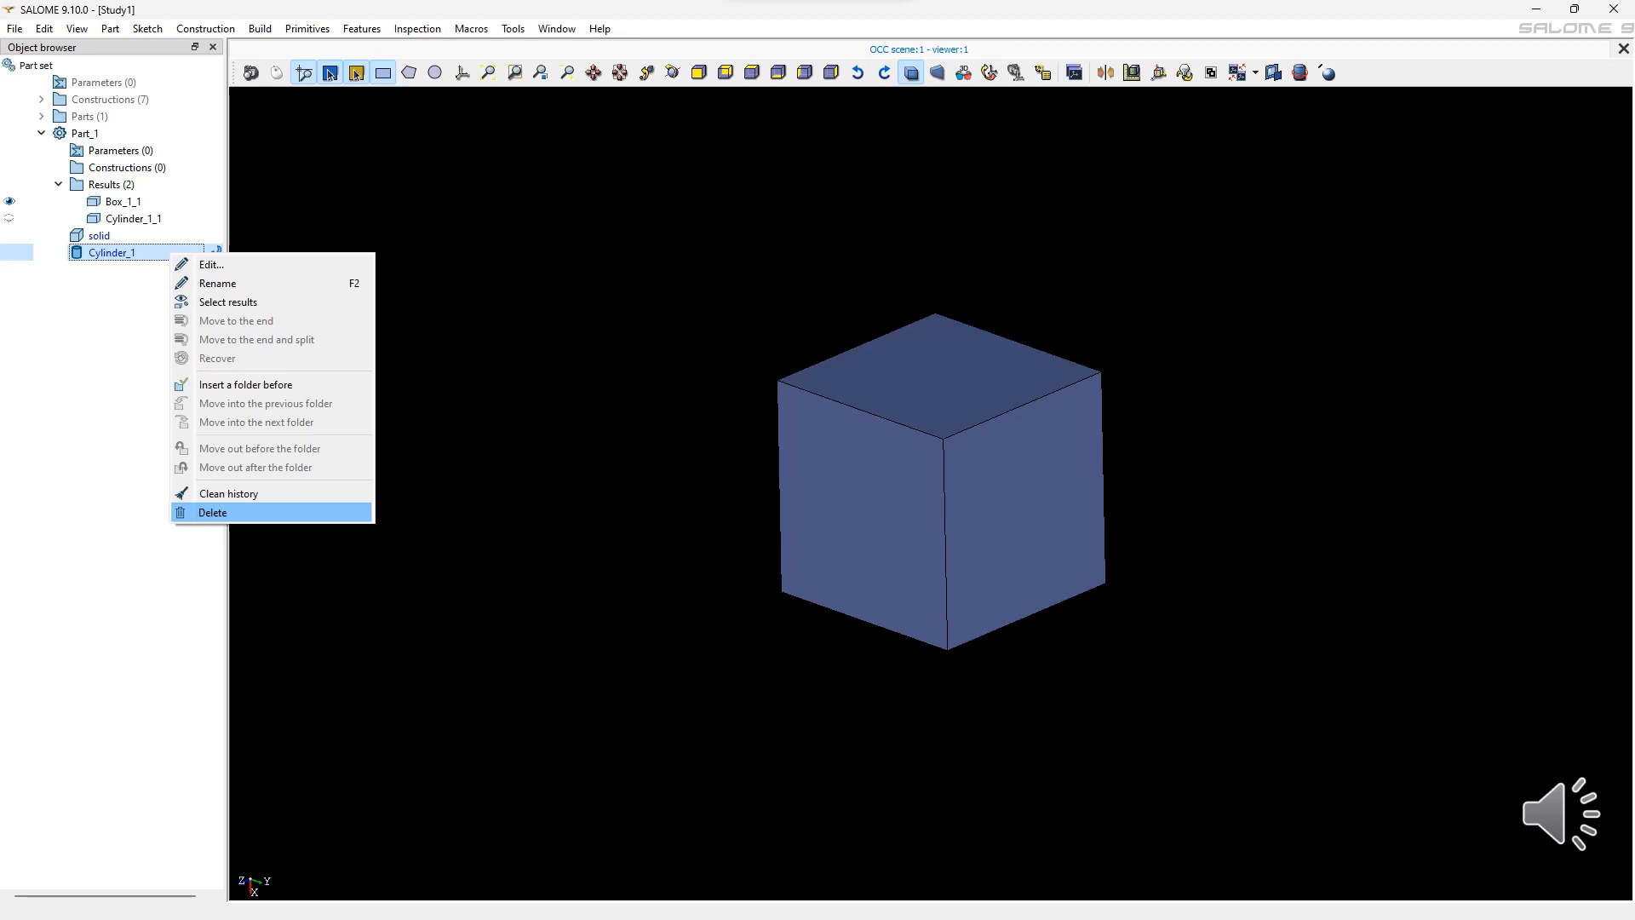
click(212, 512)
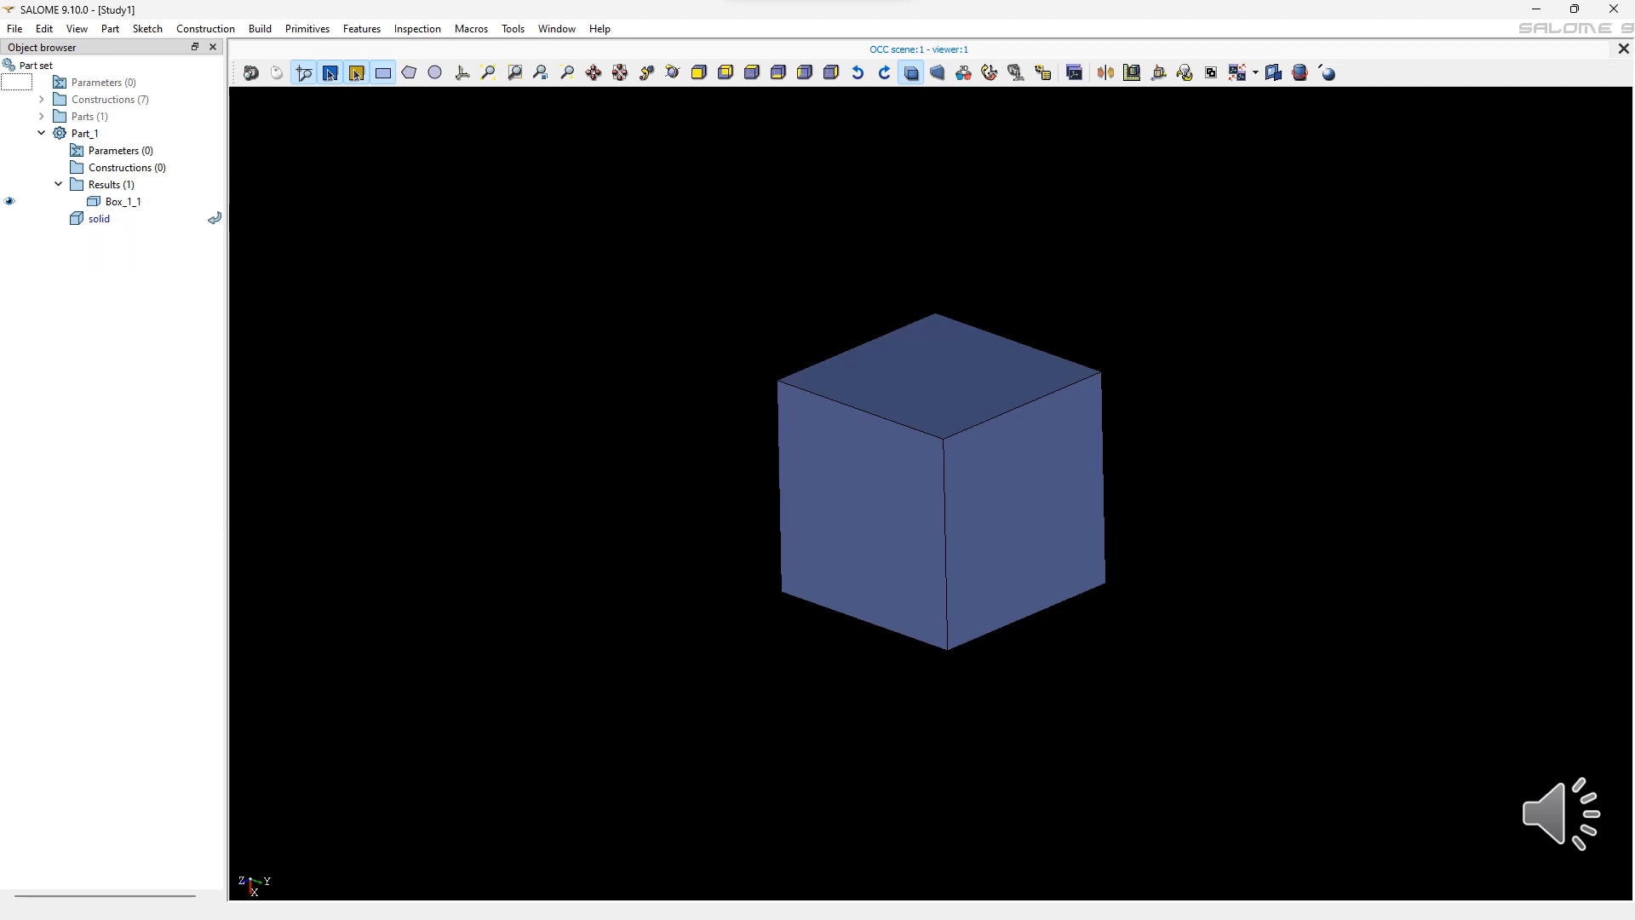
right_click(131, 213)
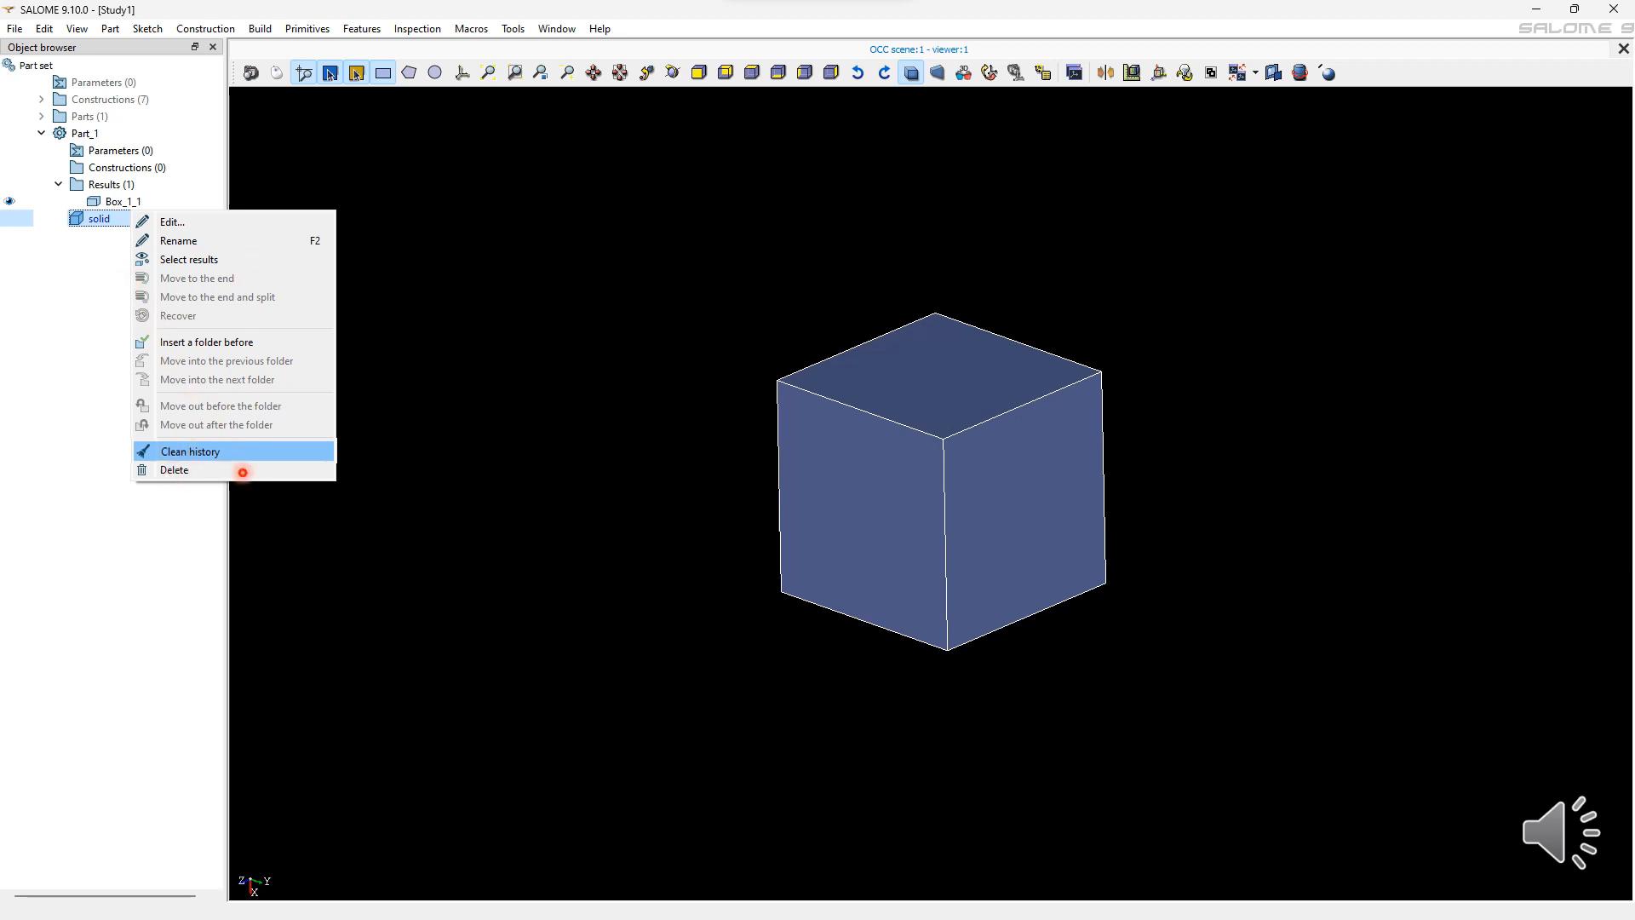
key(Return)
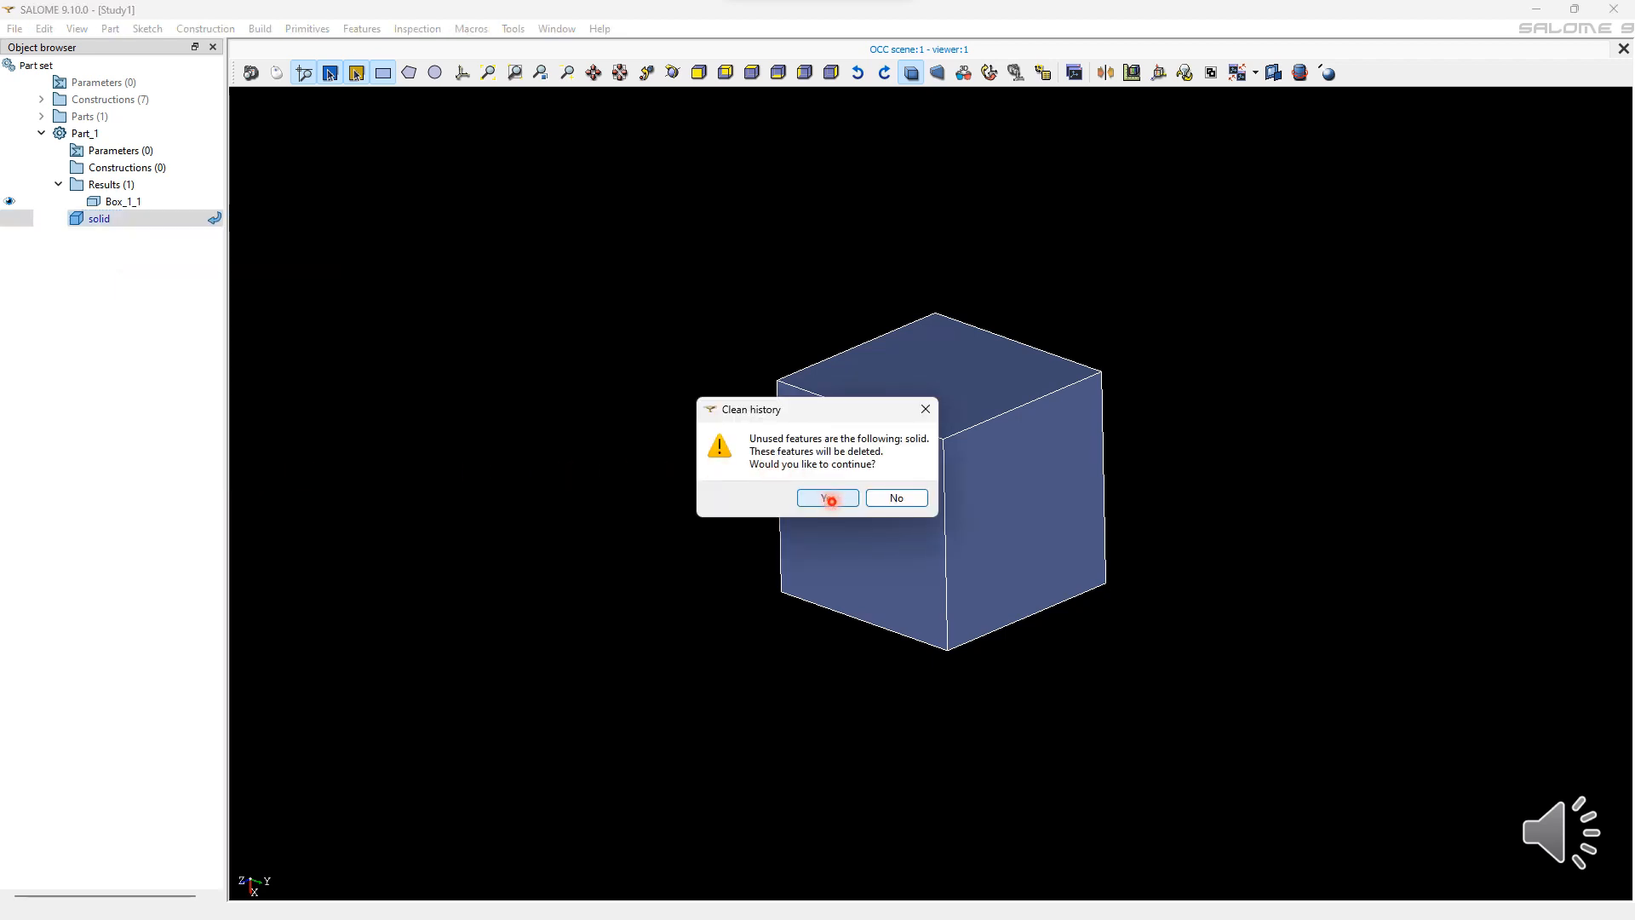
click(843, 498)
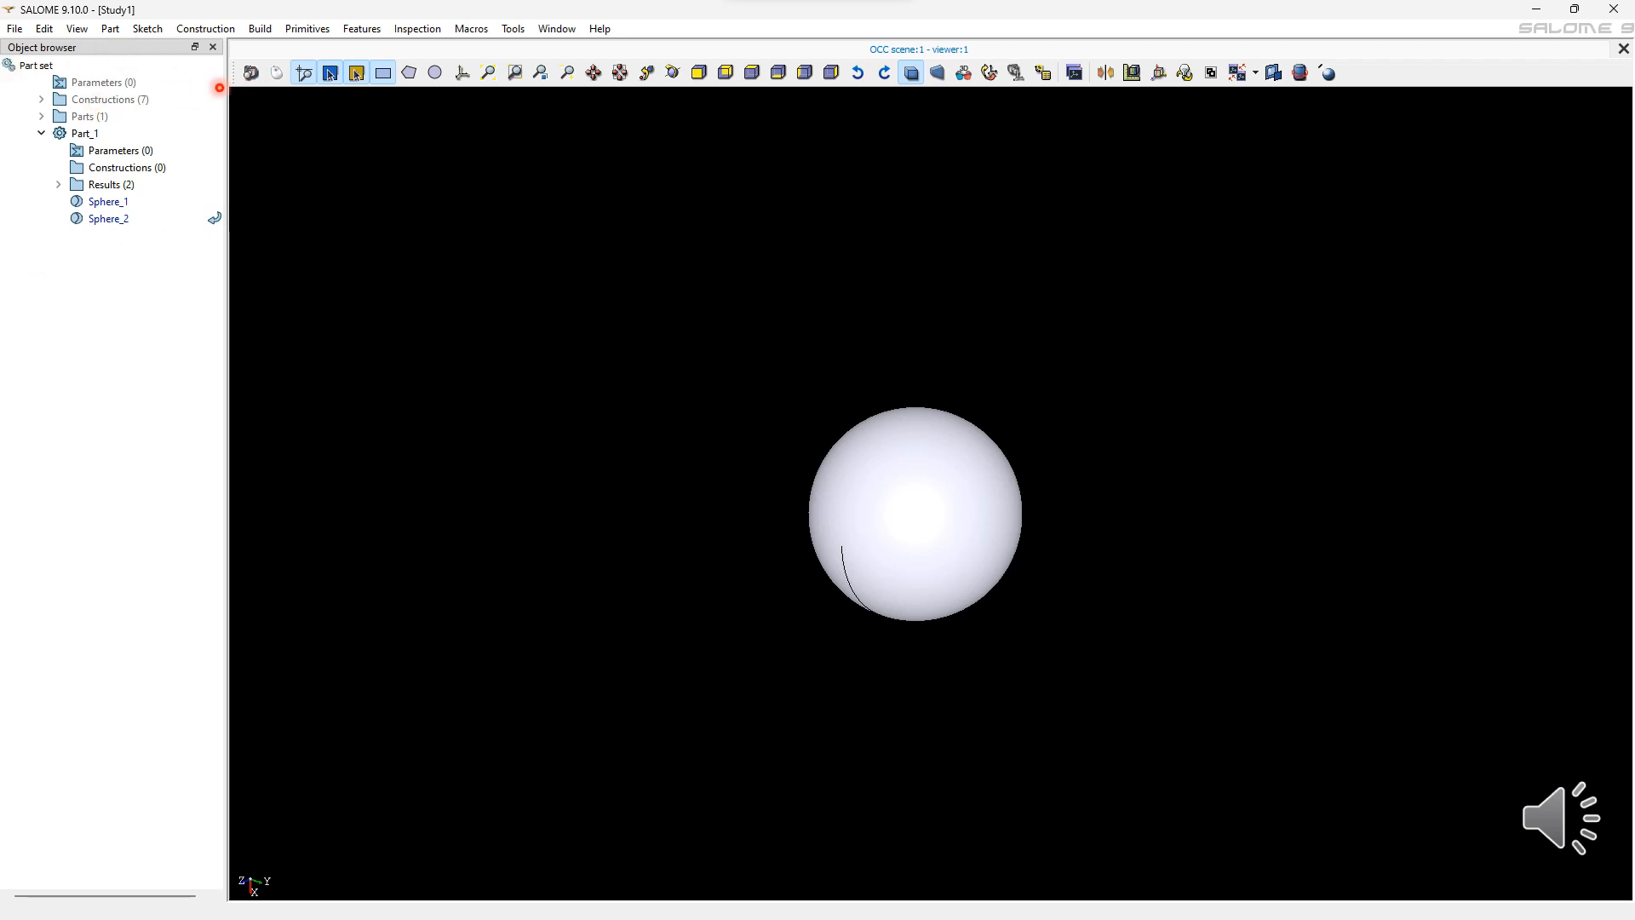
Step: Insert a folder before Sphere_1 and move Sphere_1 into it
right_click(102, 202)
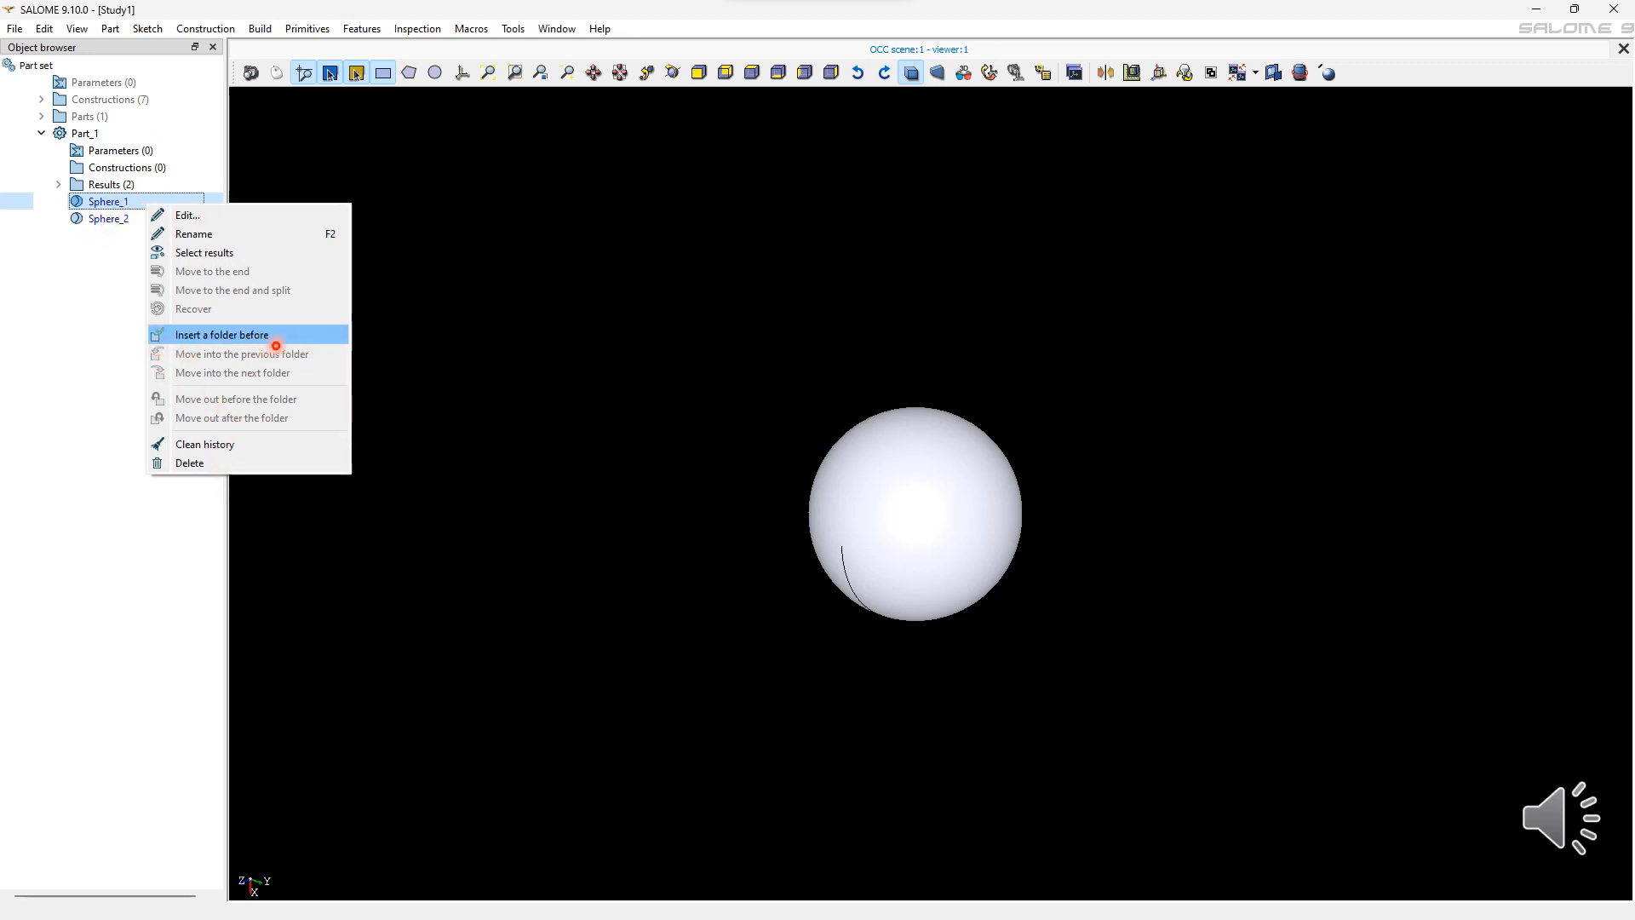
click(332, 335)
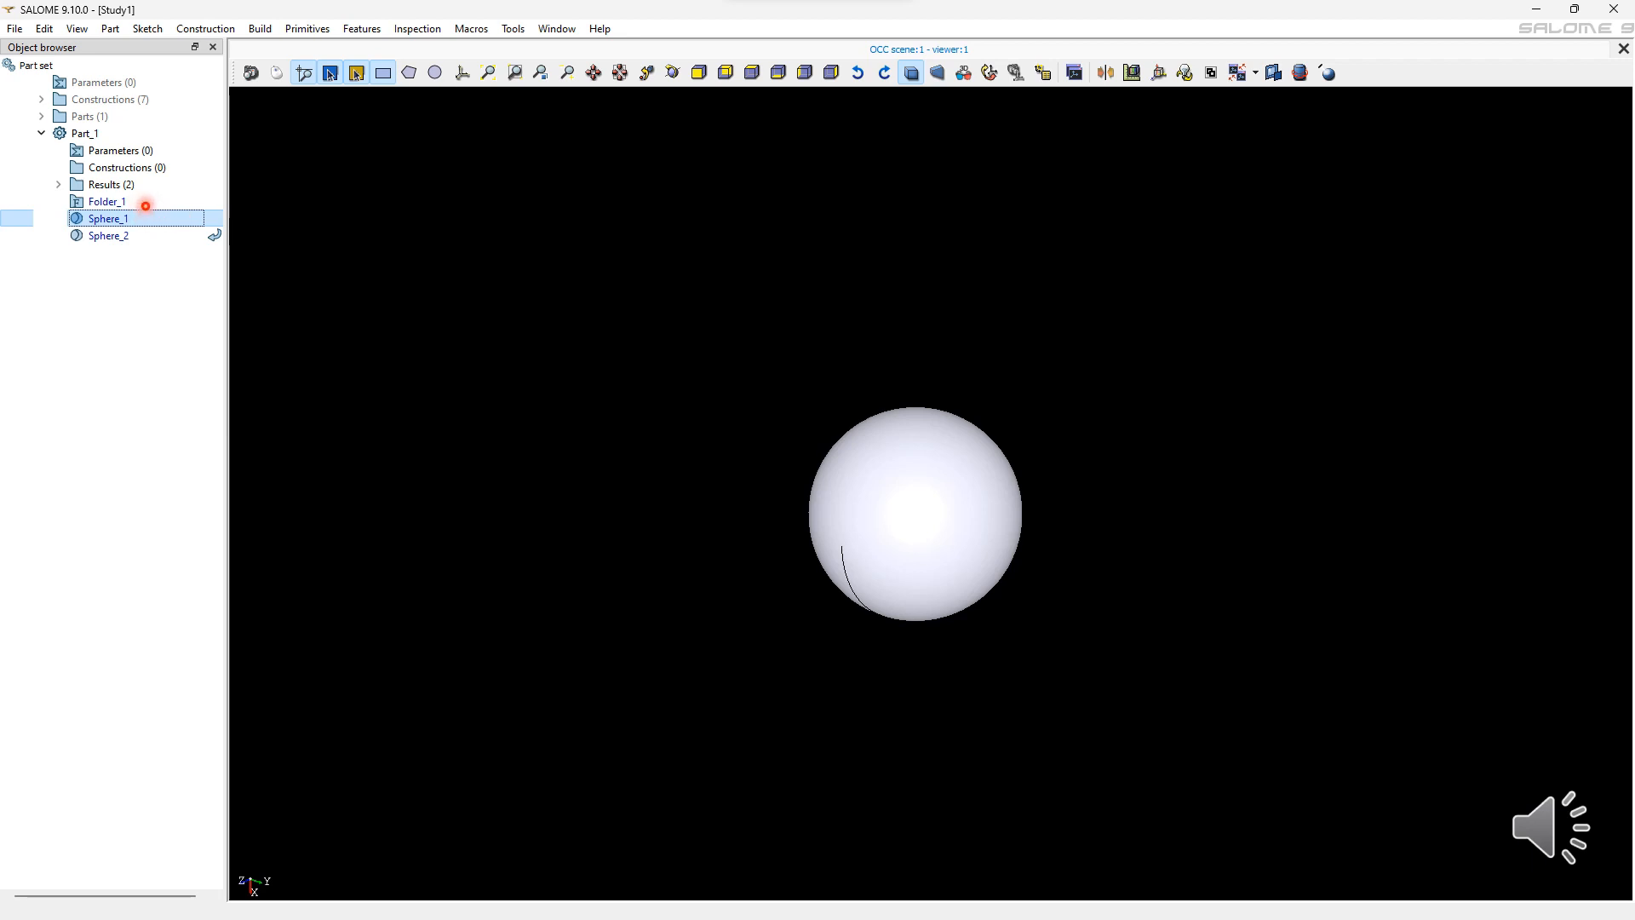
right_click(178, 219)
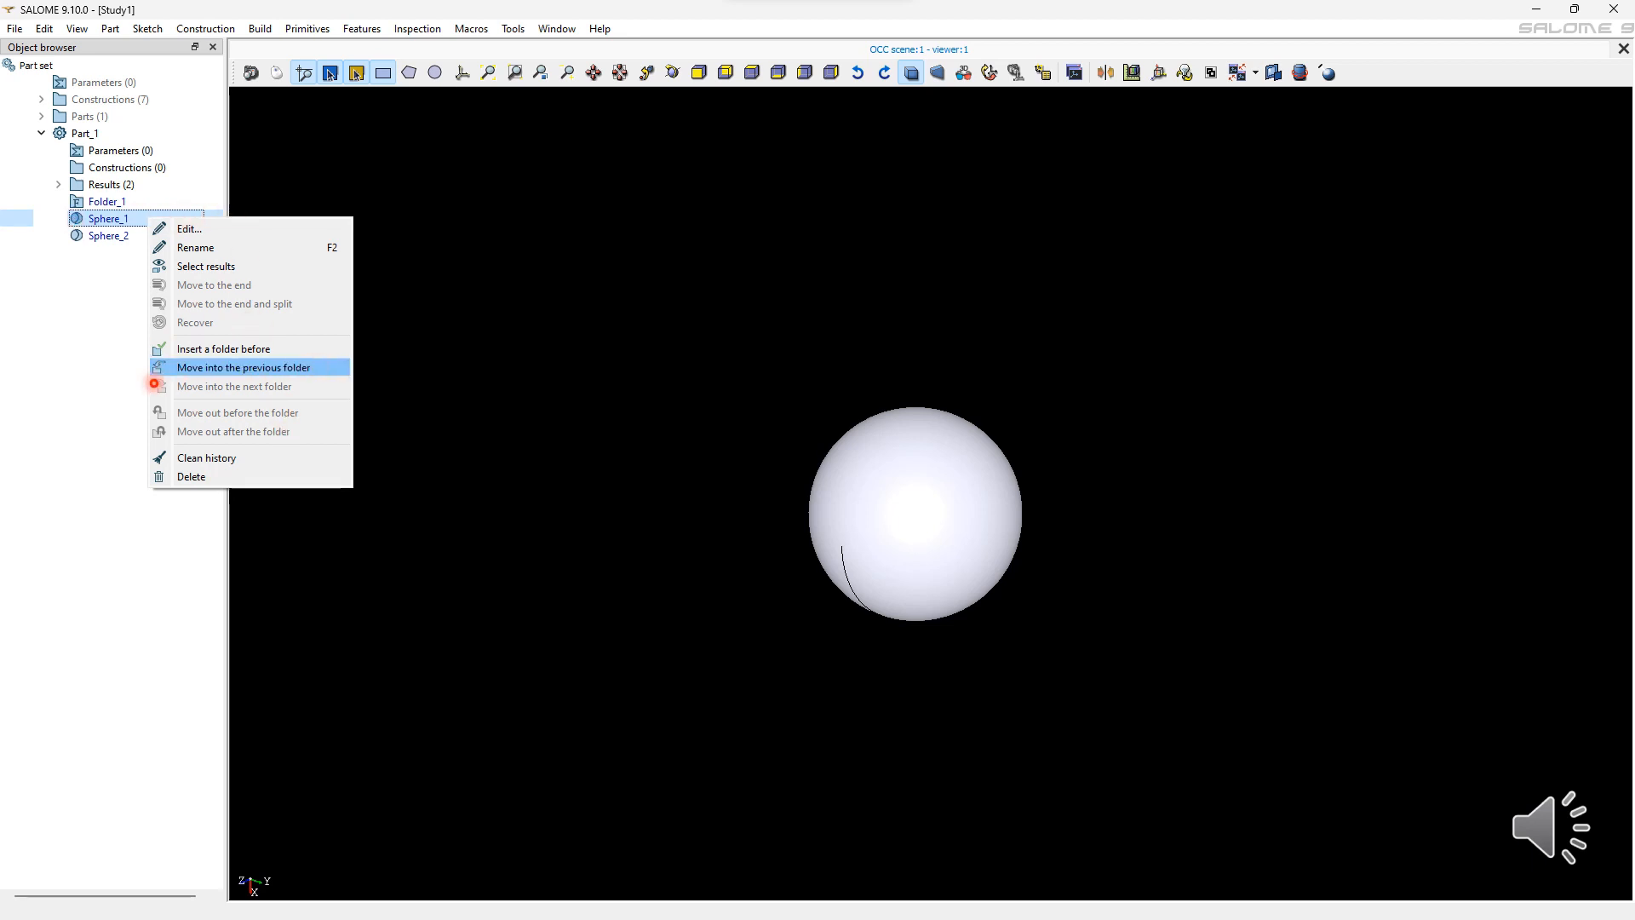
click(325, 374)
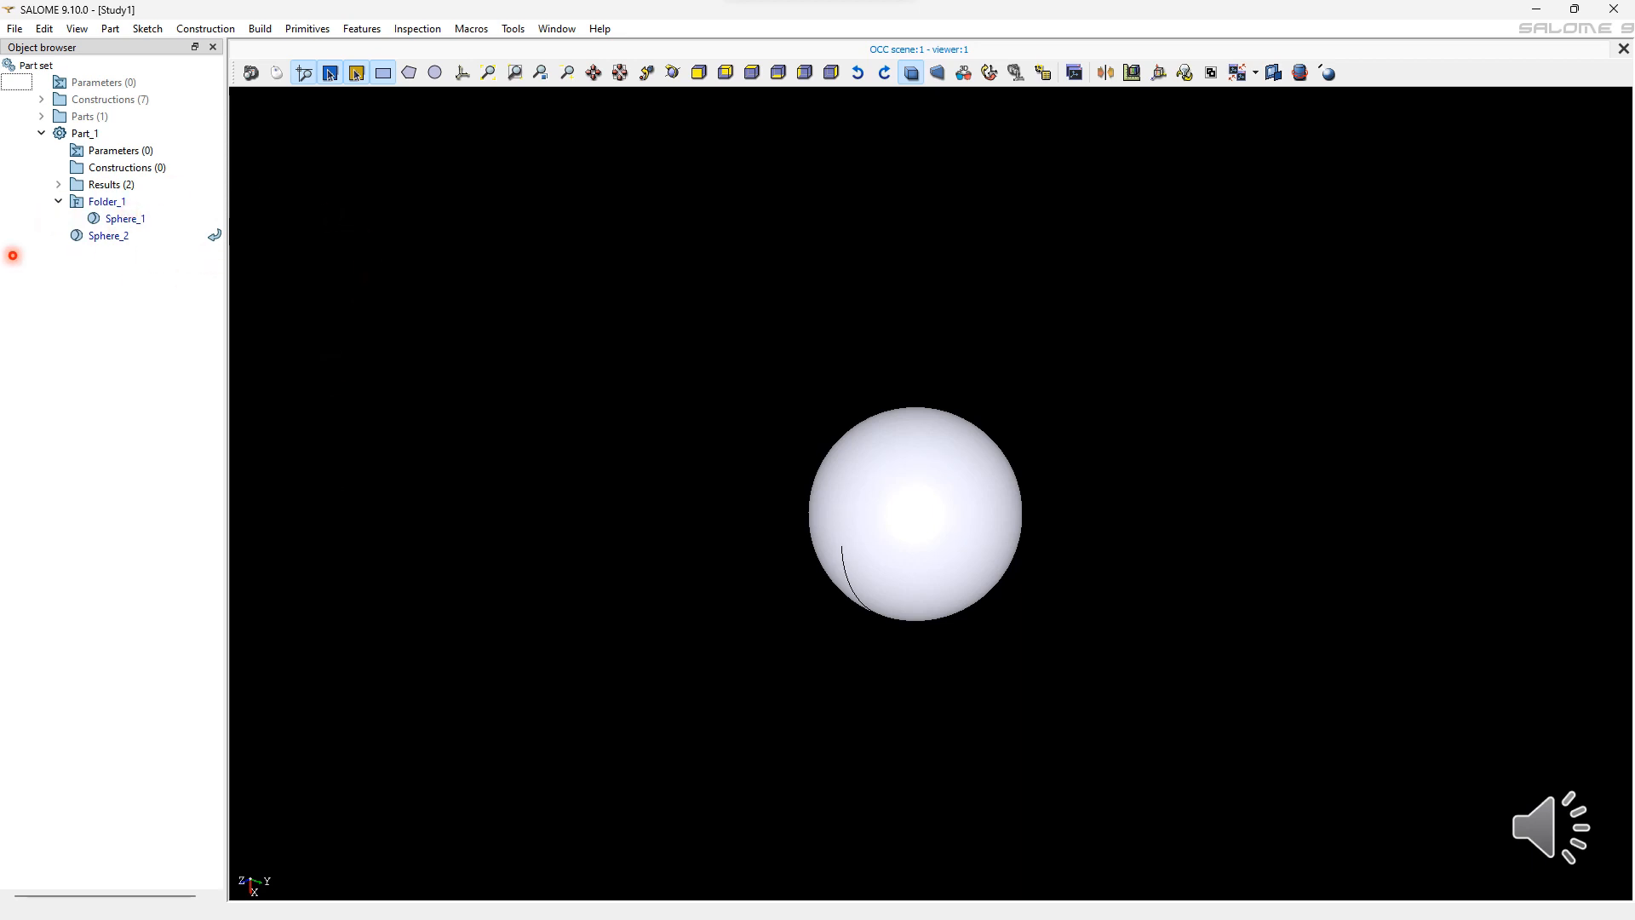
Step: Move Sphere_1 out of Folder_1, placing it before the folder
right_click(185, 219)
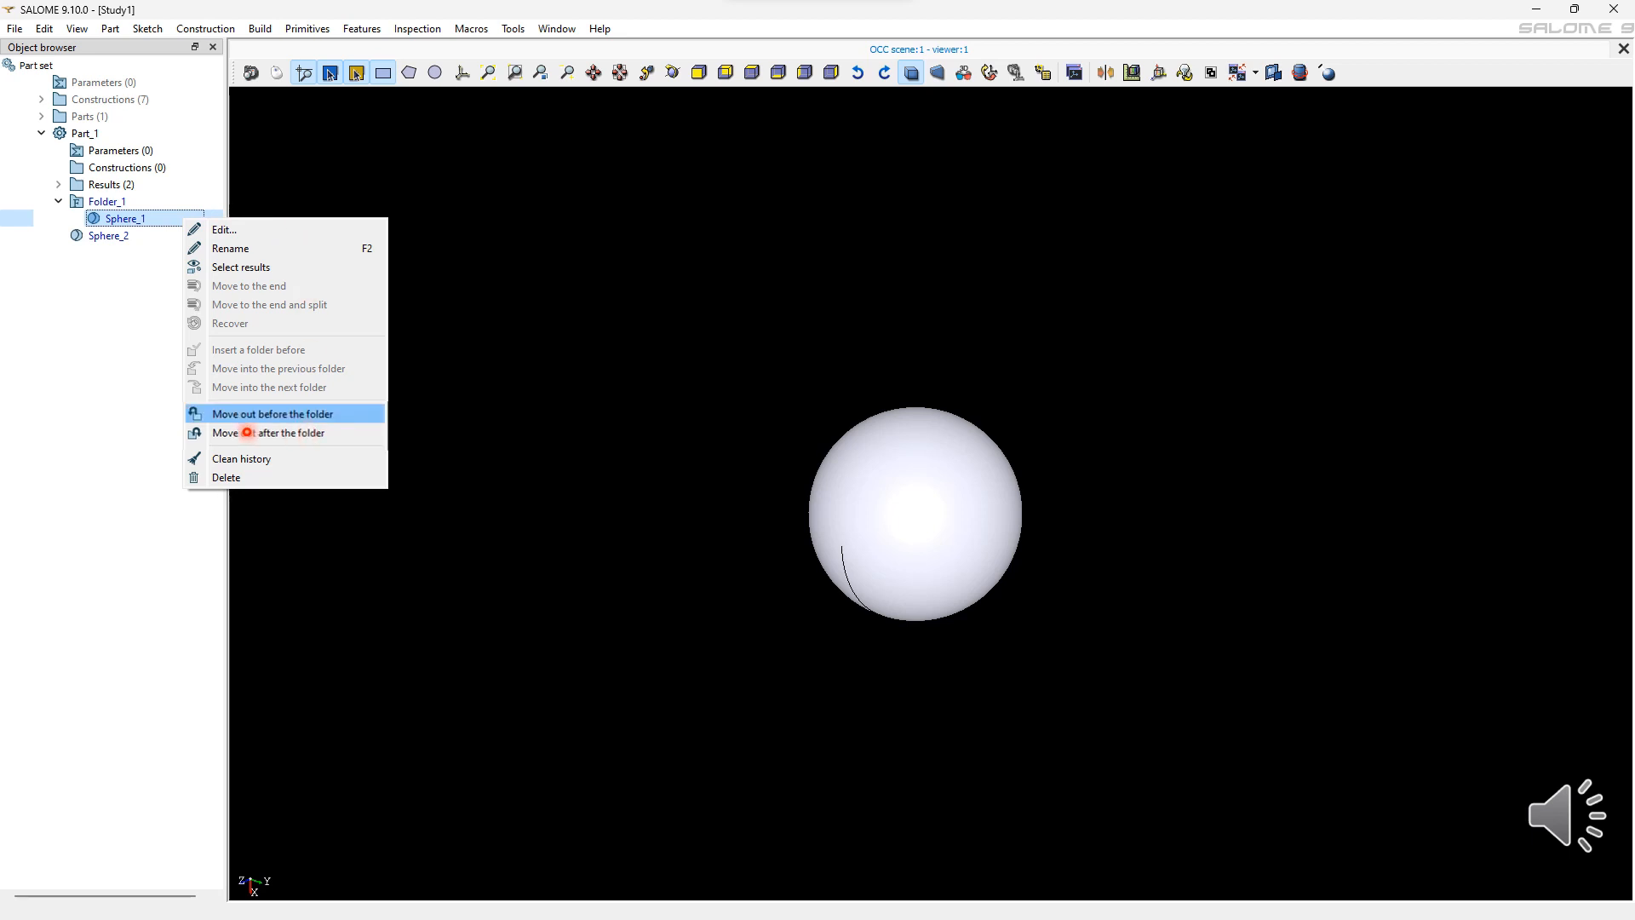
click(304, 422)
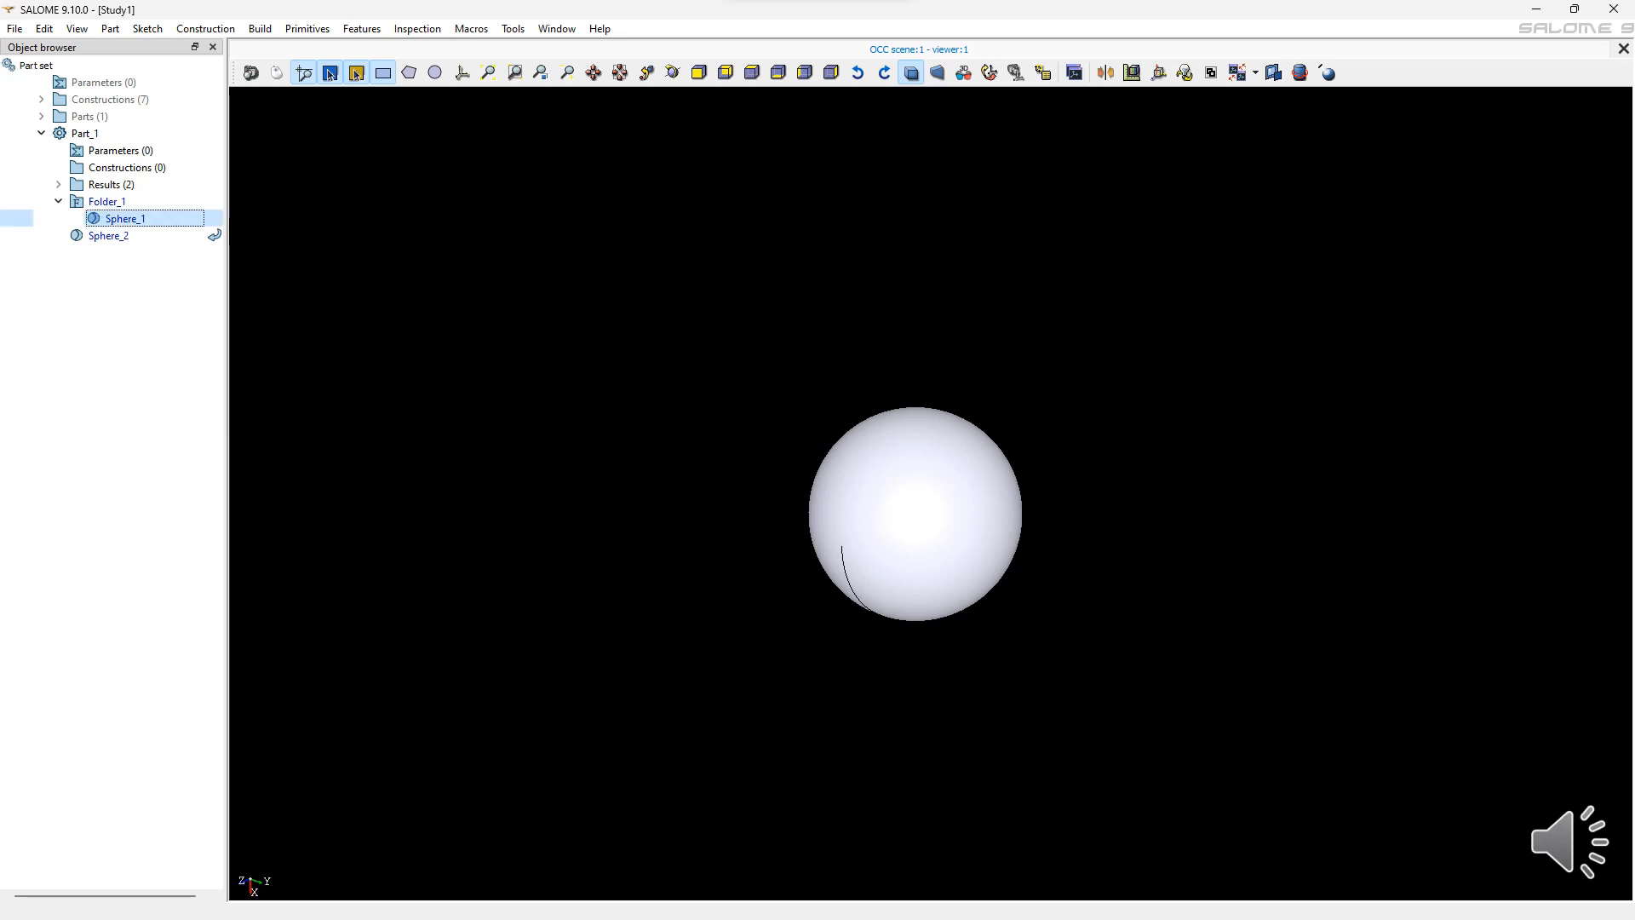
Step: Move Sphere_1 out of Folder_1, placing it after the folder
click(176, 223)
right_click(176, 223)
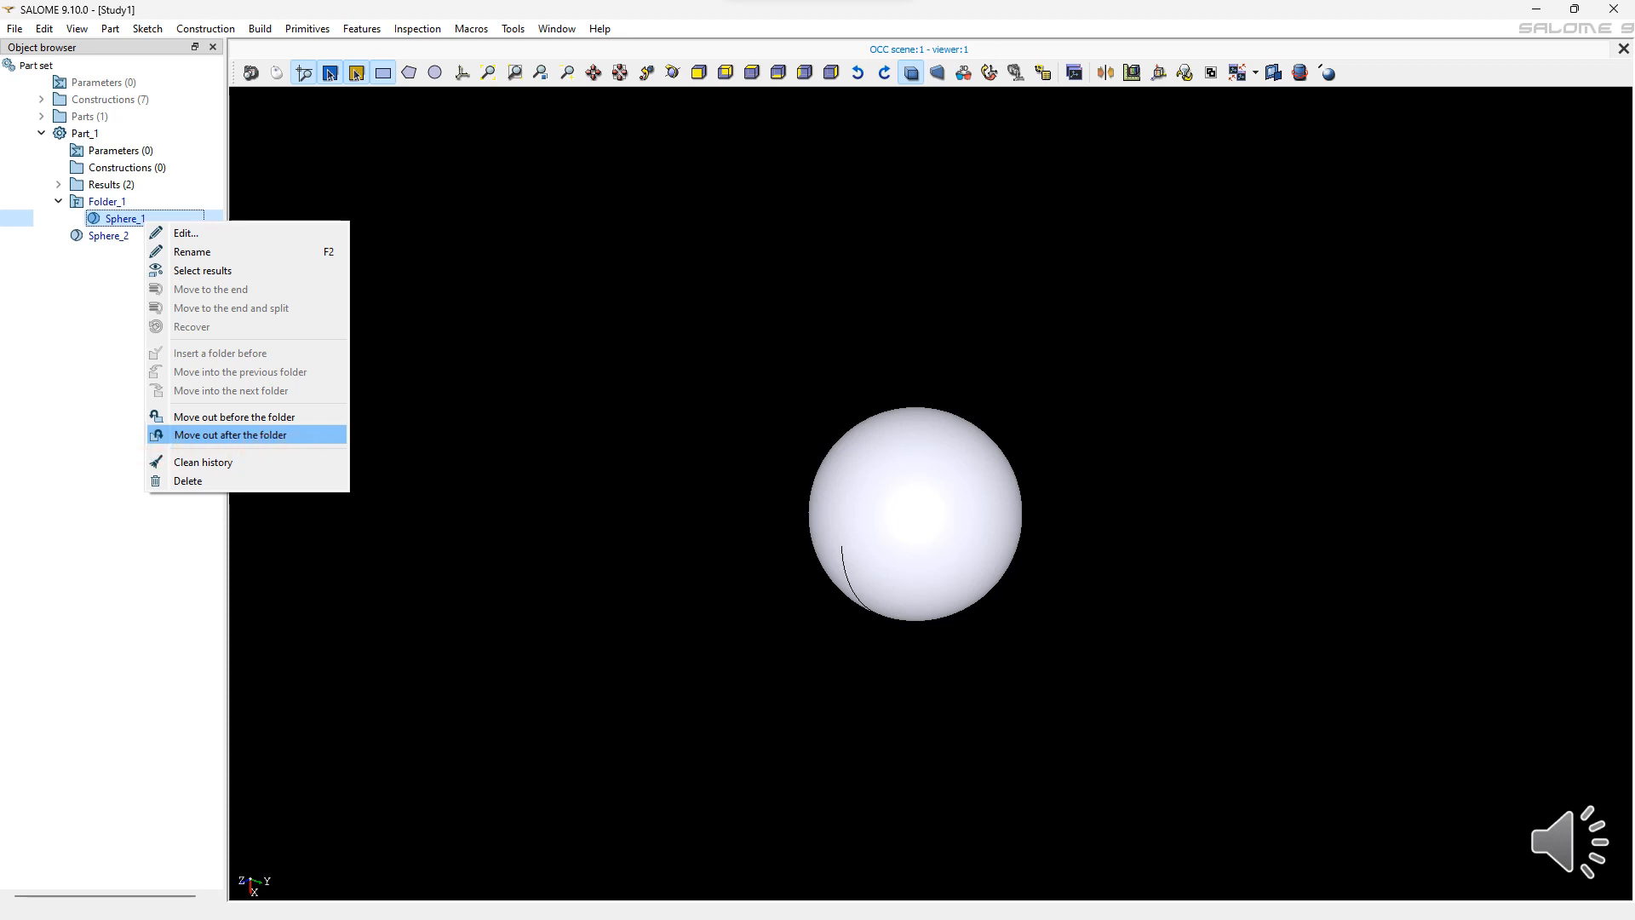
click(247, 435)
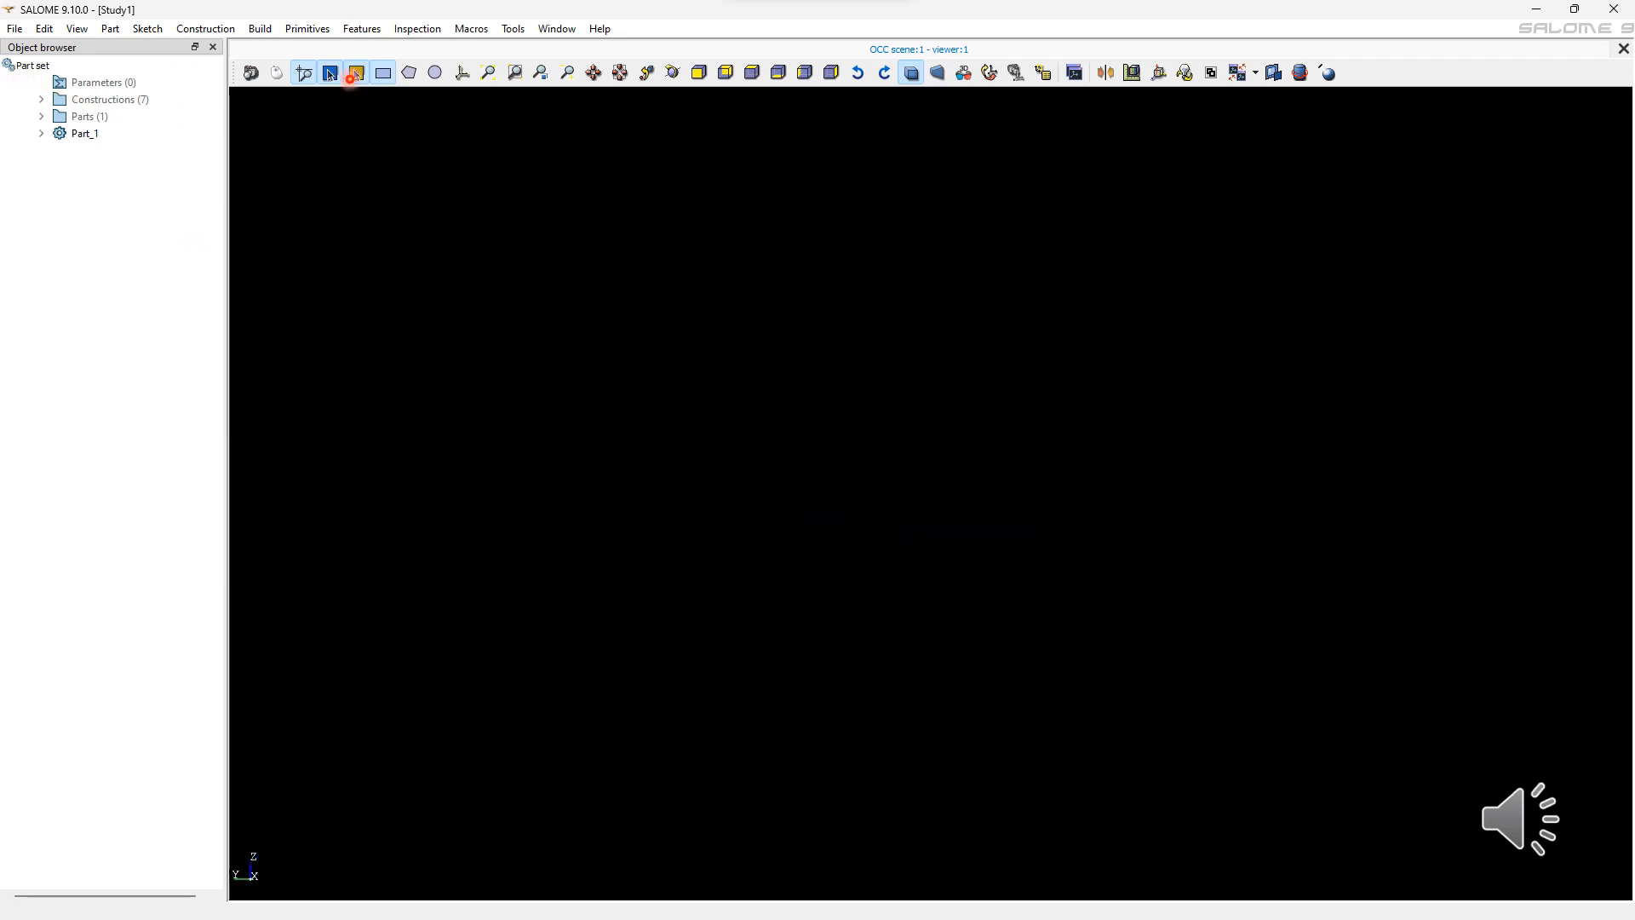
Step: Consult the SALOME Website and the Video Tutorials from the help resources
click(599, 28)
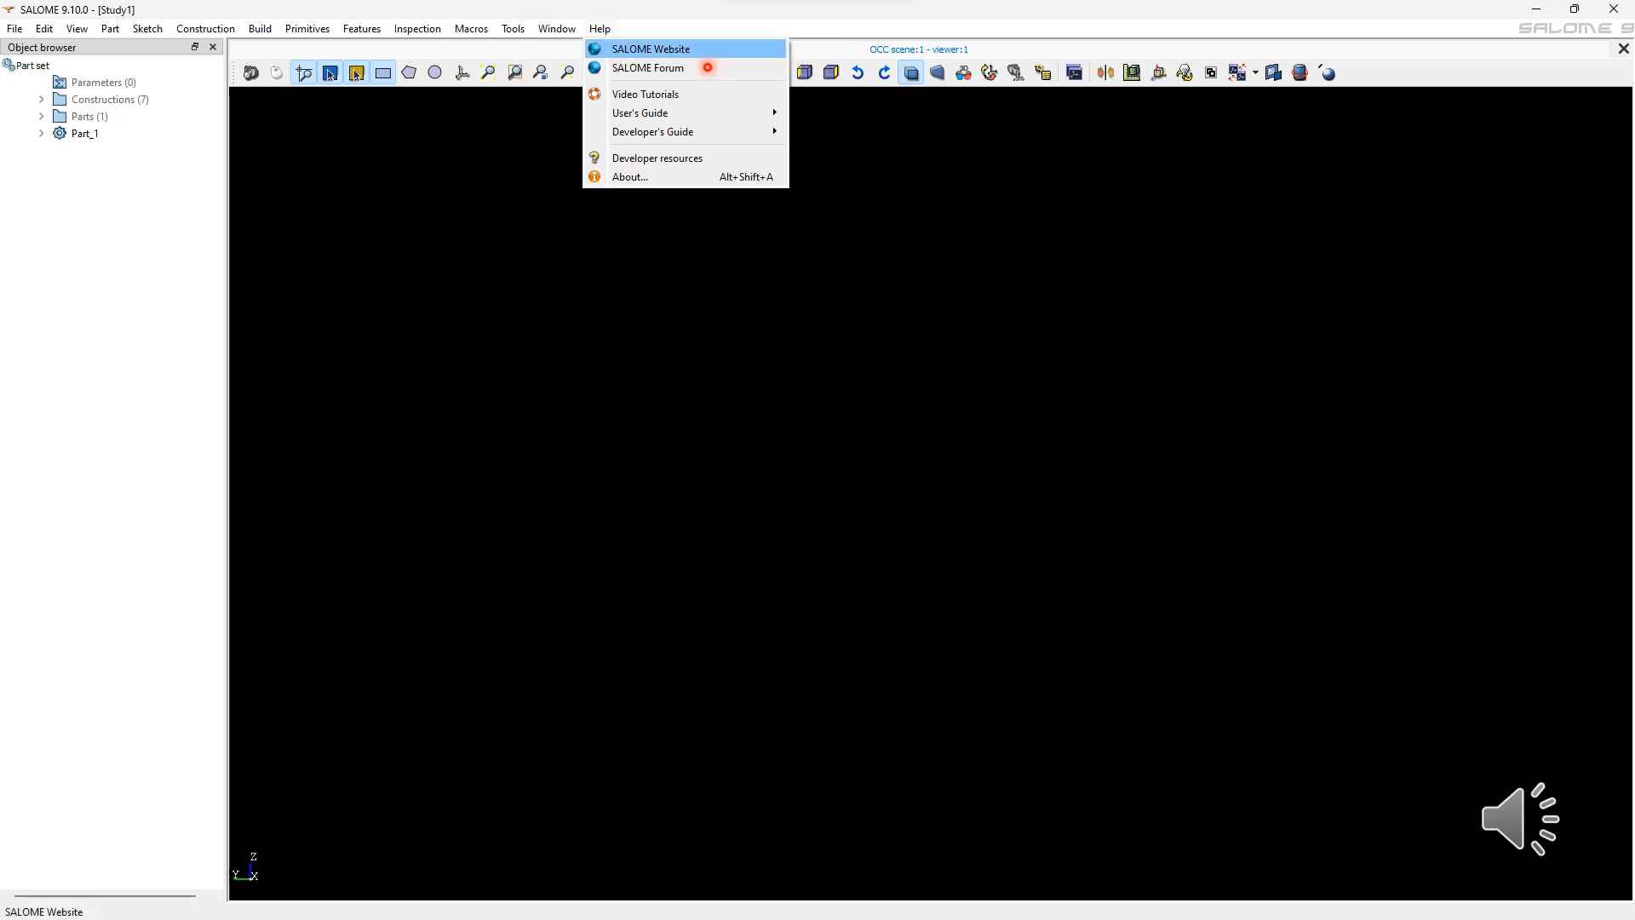
click(707, 51)
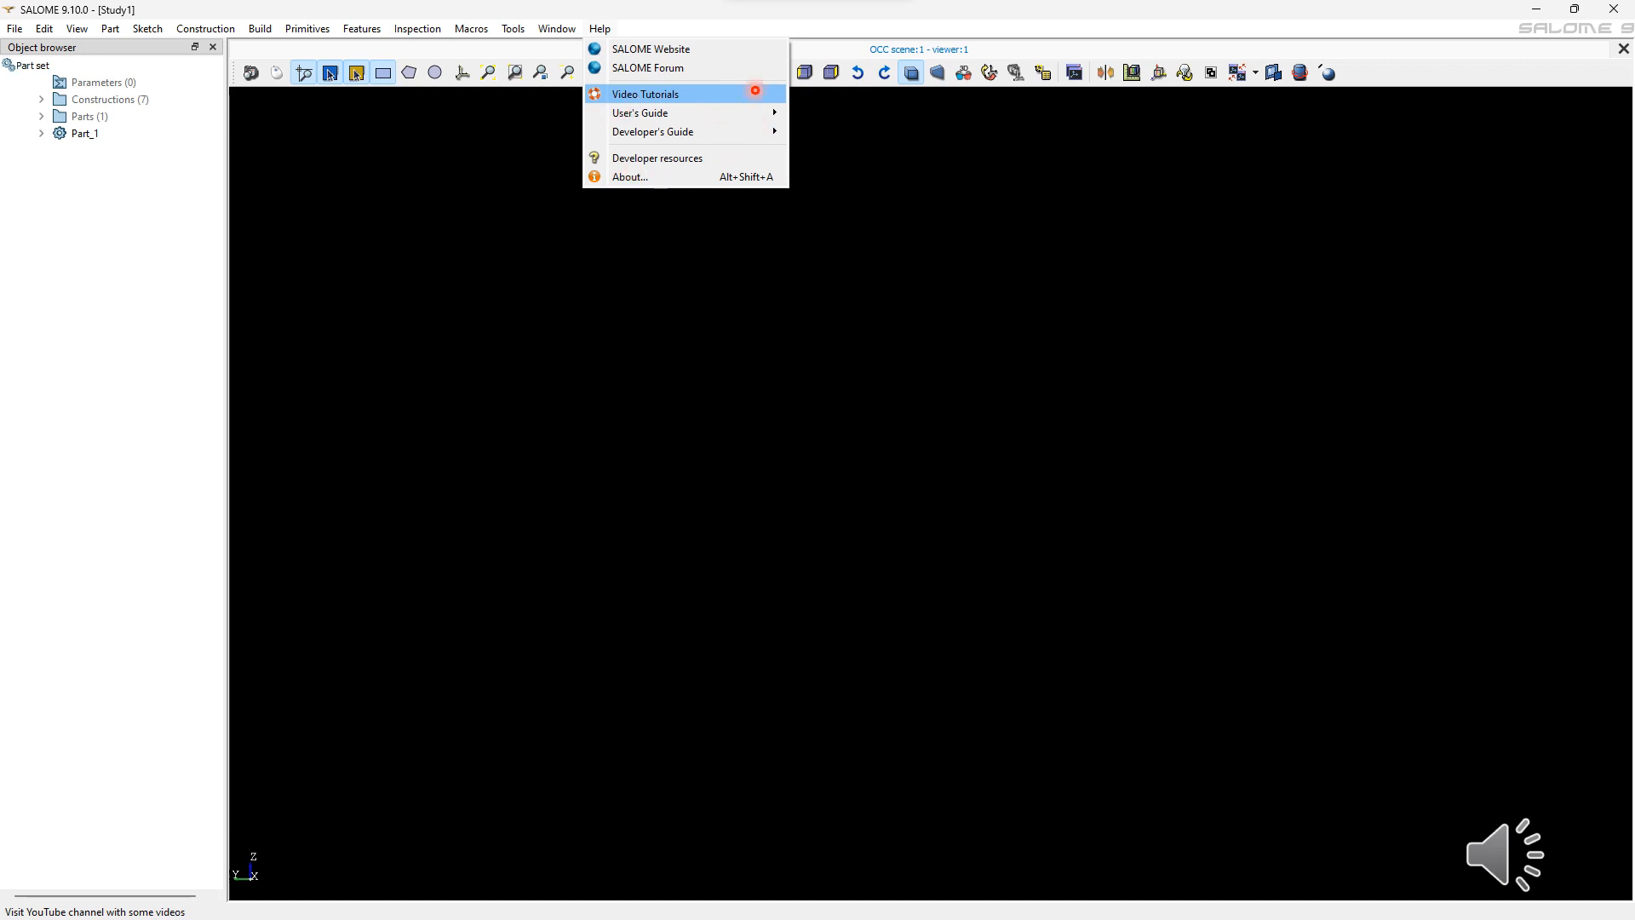
click(756, 91)
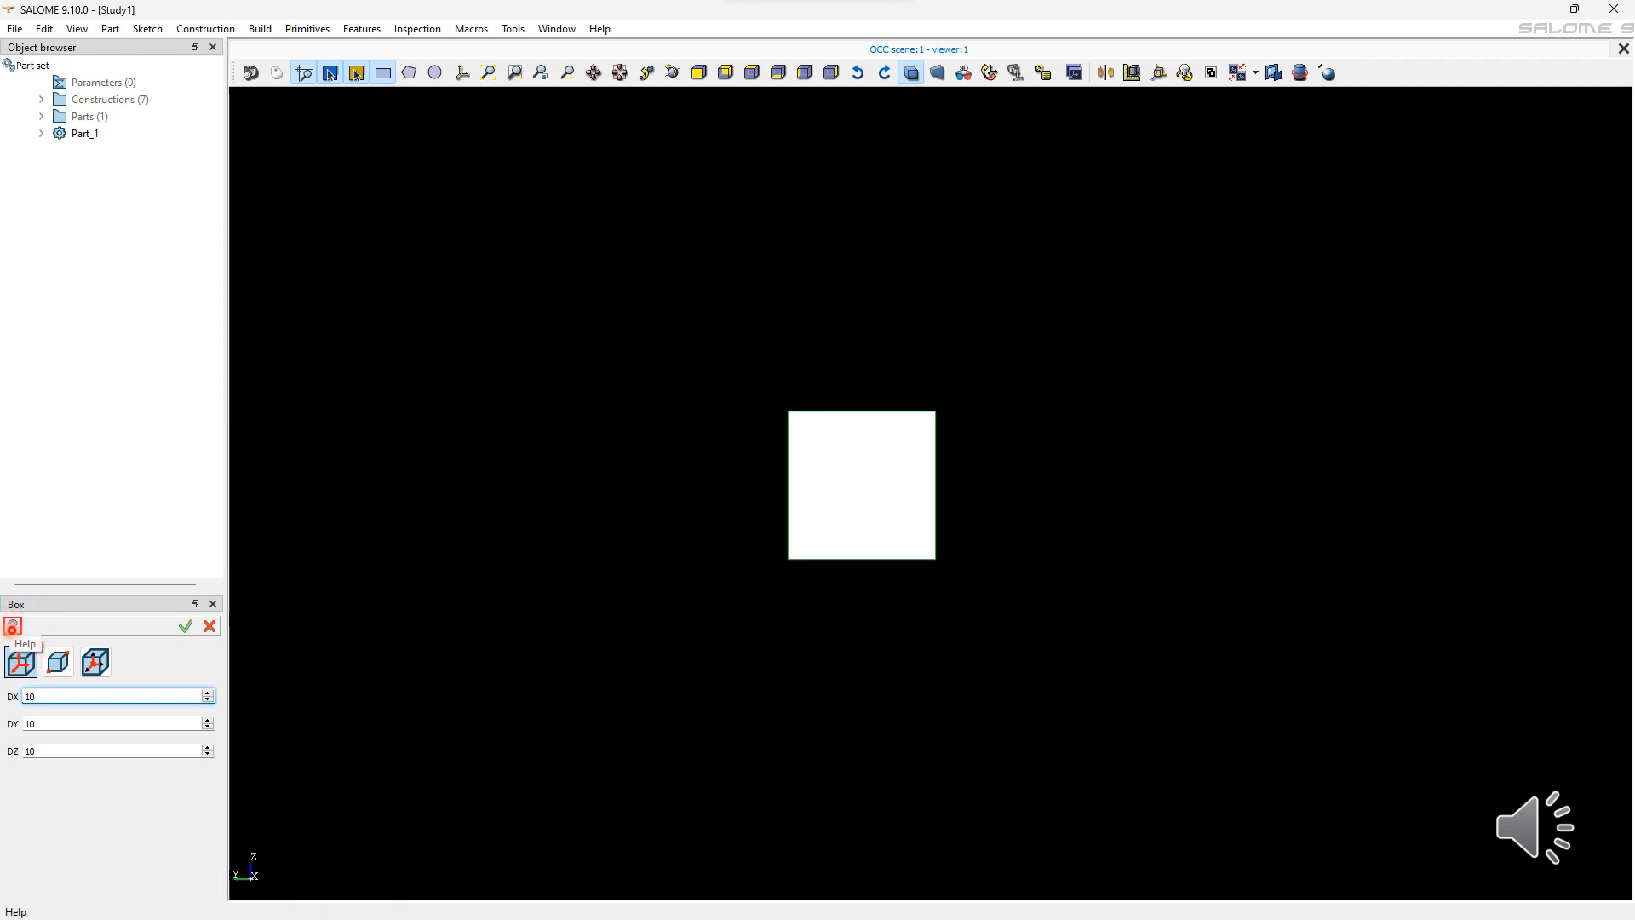
Step: Consult the Box feature's help, the Shaper module Developer's Guide and the About information
click(12, 626)
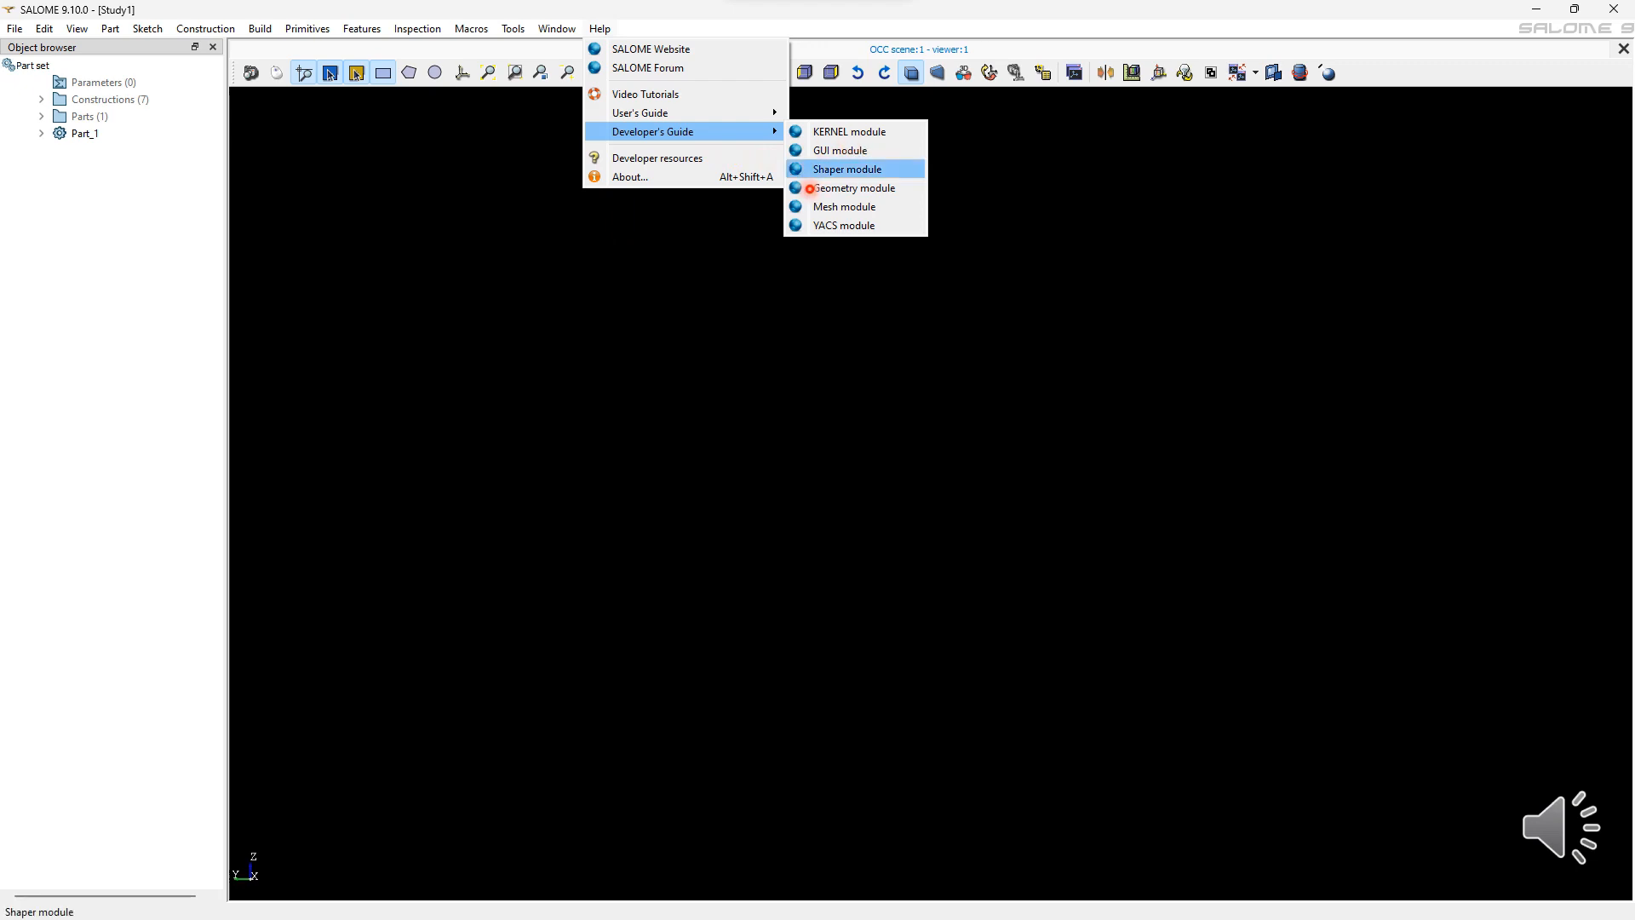
click(920, 175)
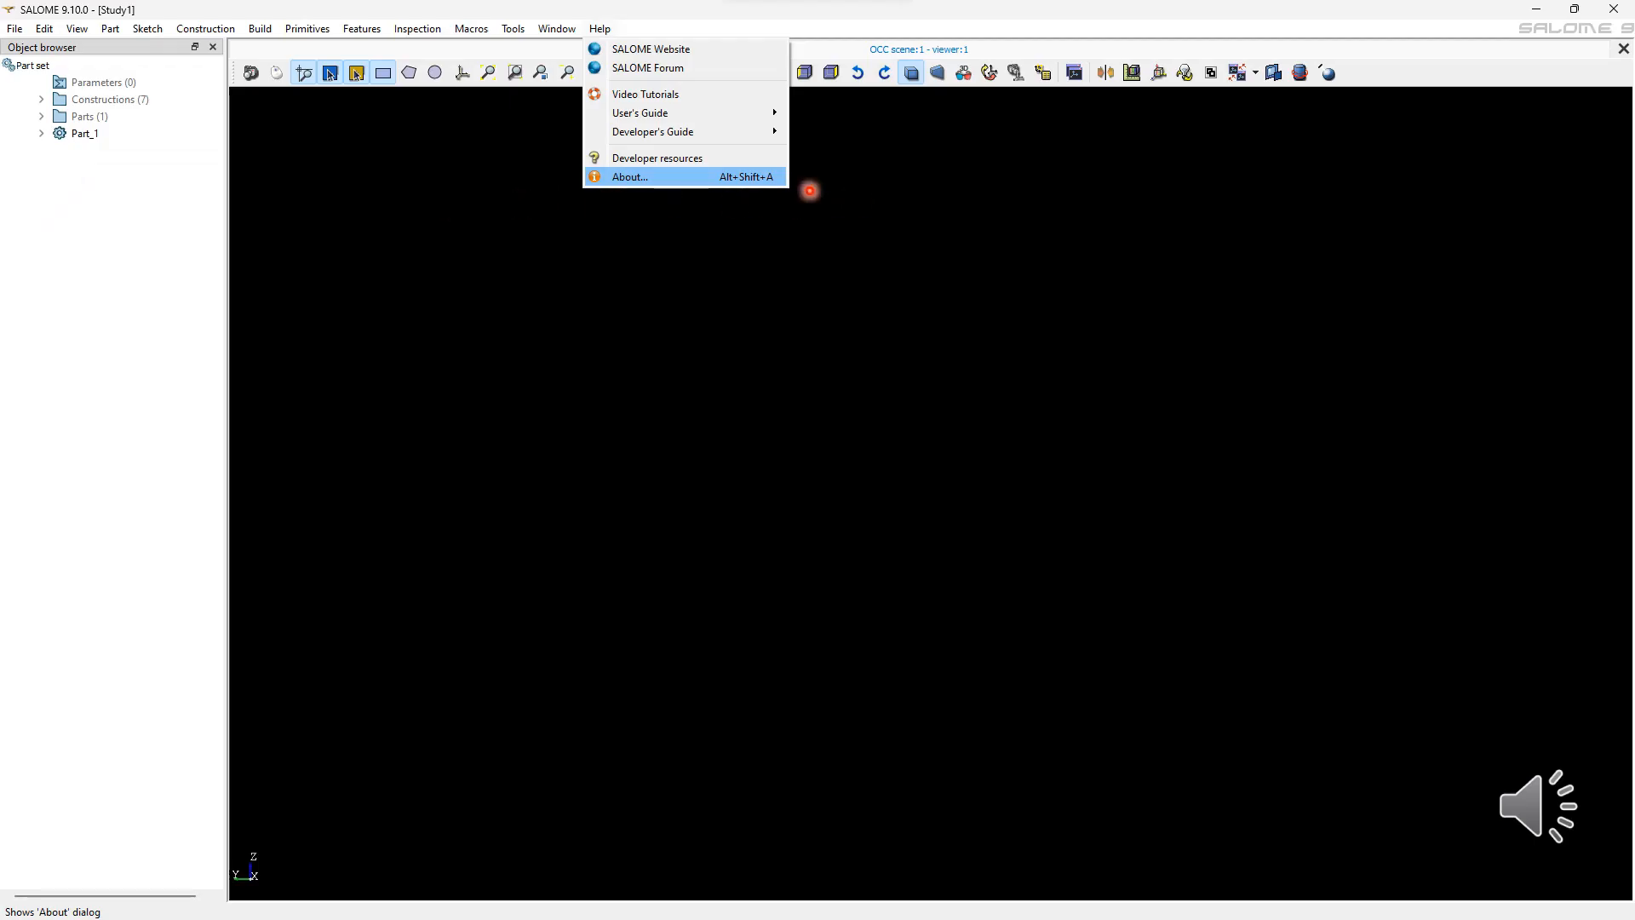
key(Return)
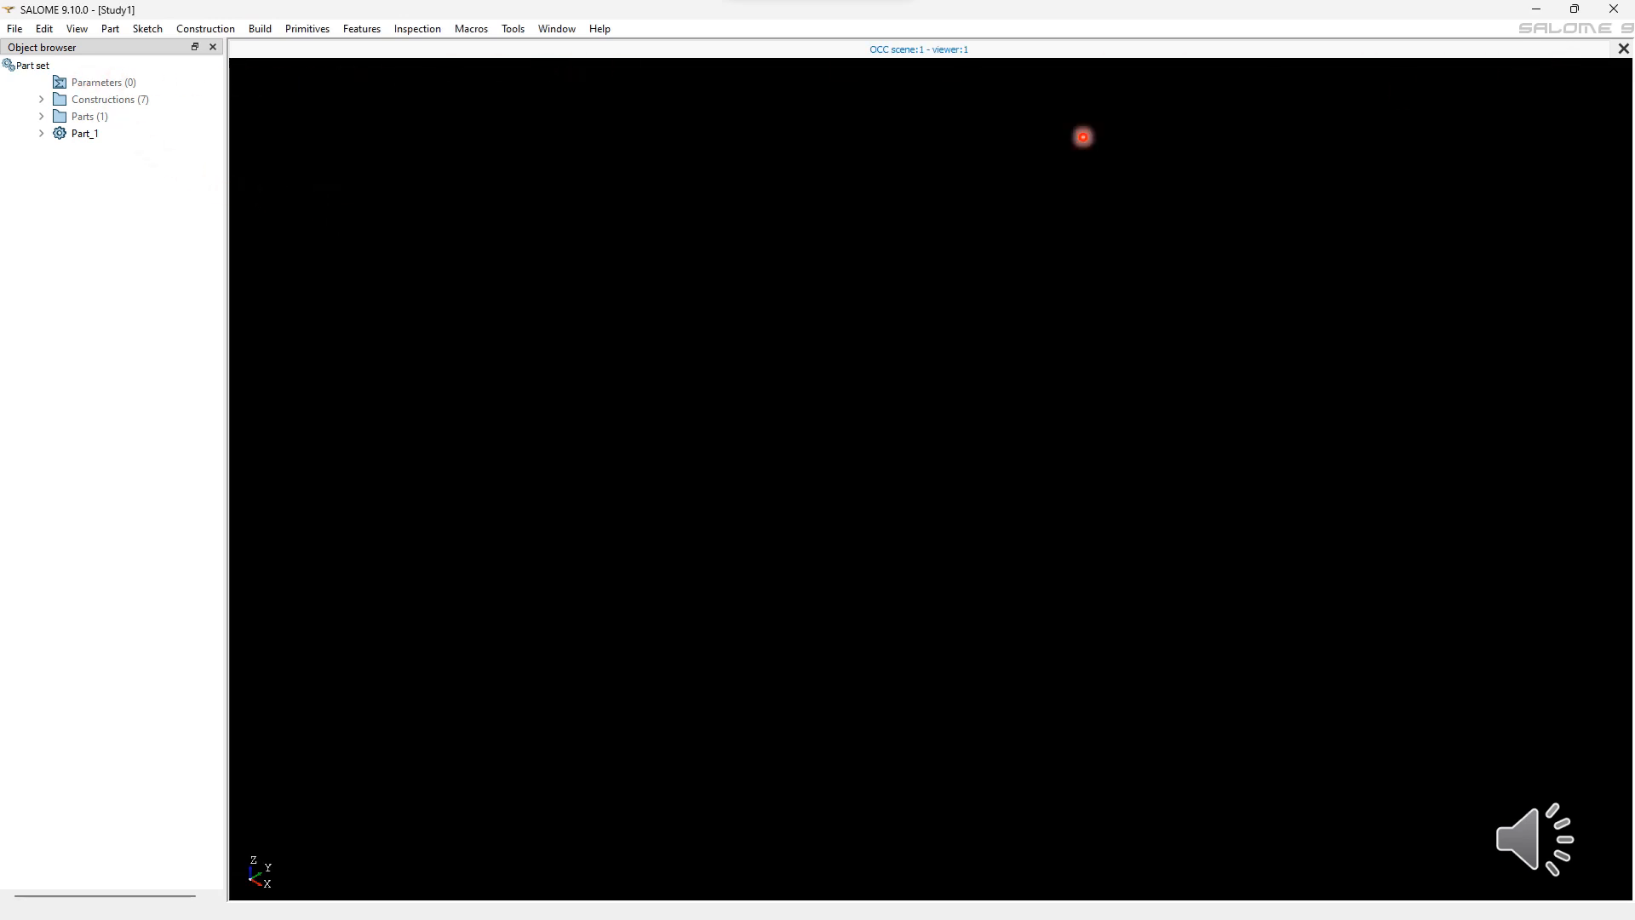
Step: Switch the viewer's interaction style and try navigating around the displayed cylinder
right_click(1054, 321)
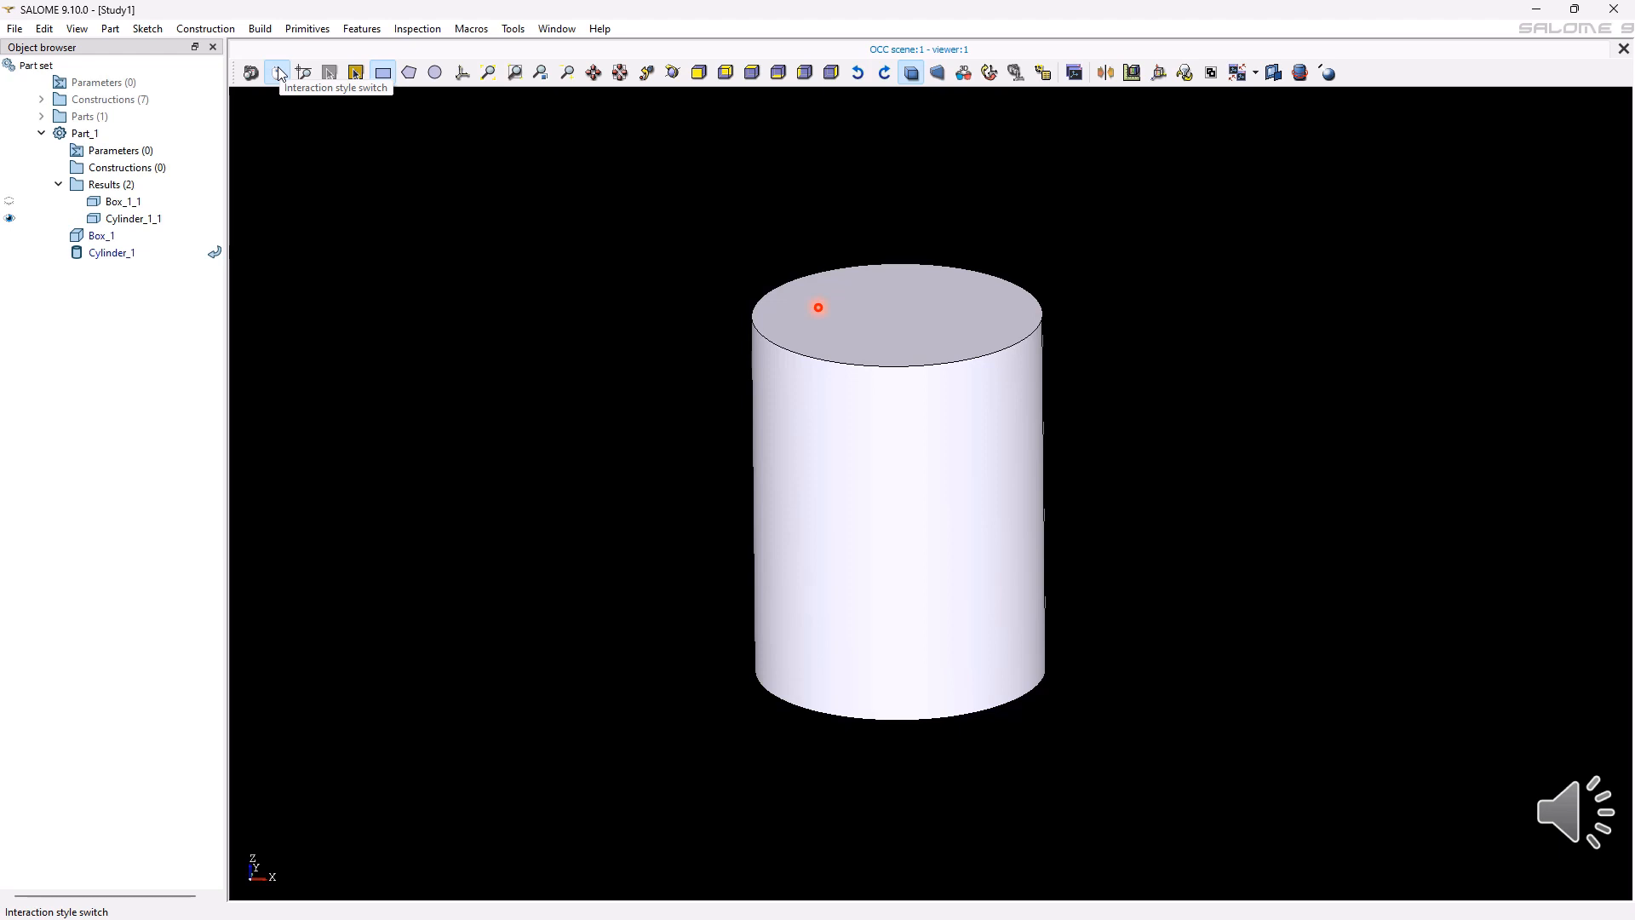
click(281, 74)
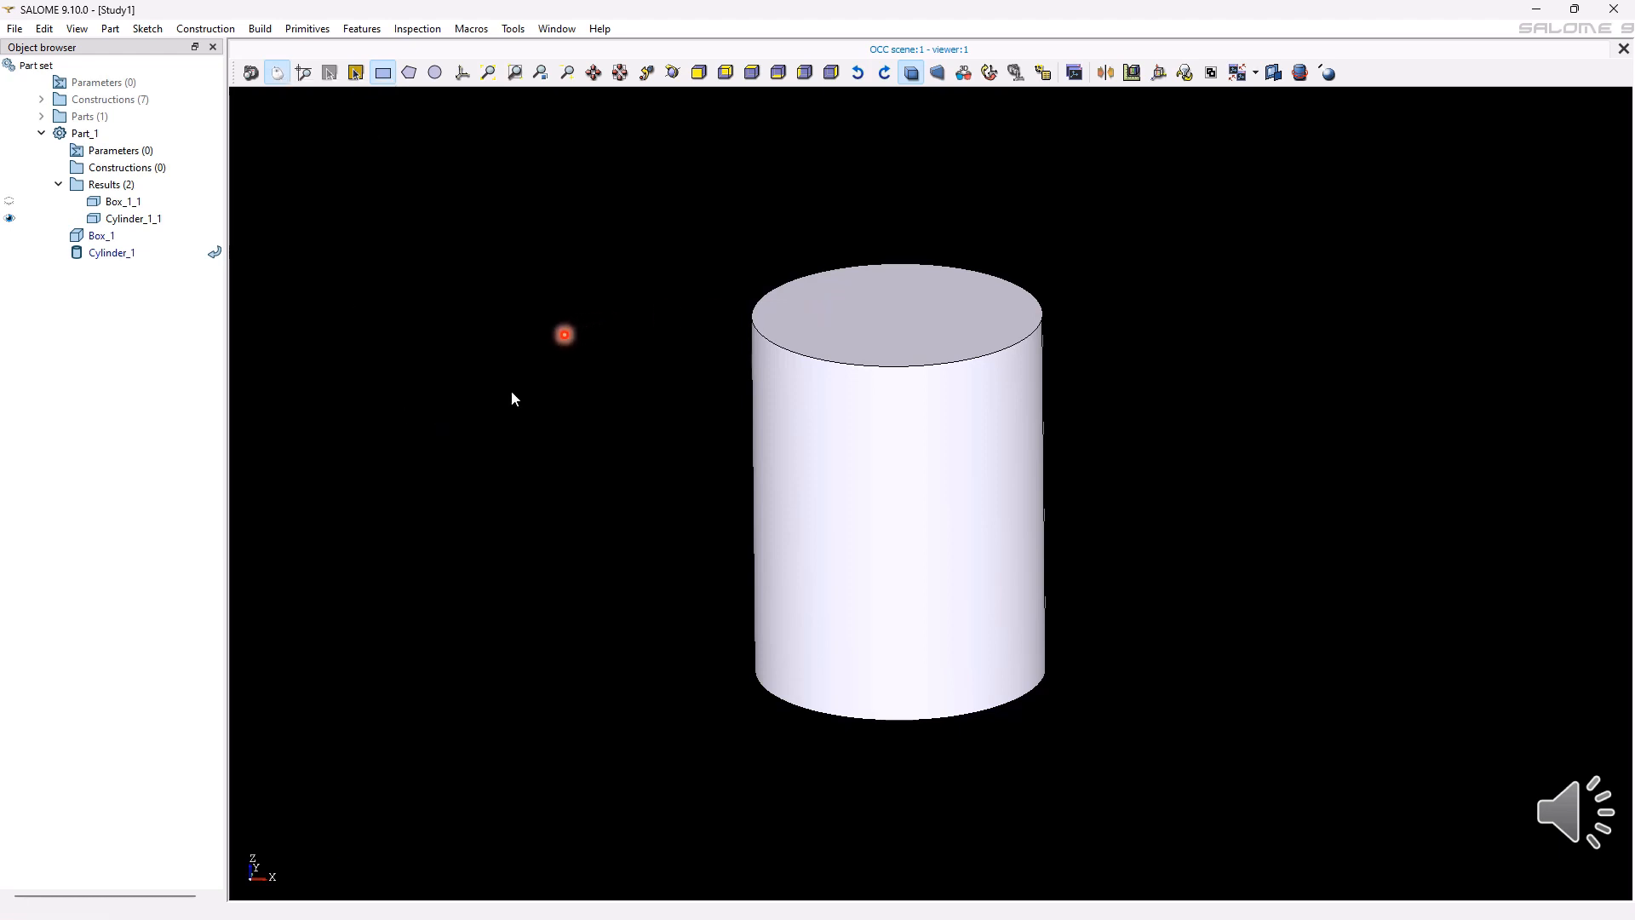
drag(901, 343, 886, 394)
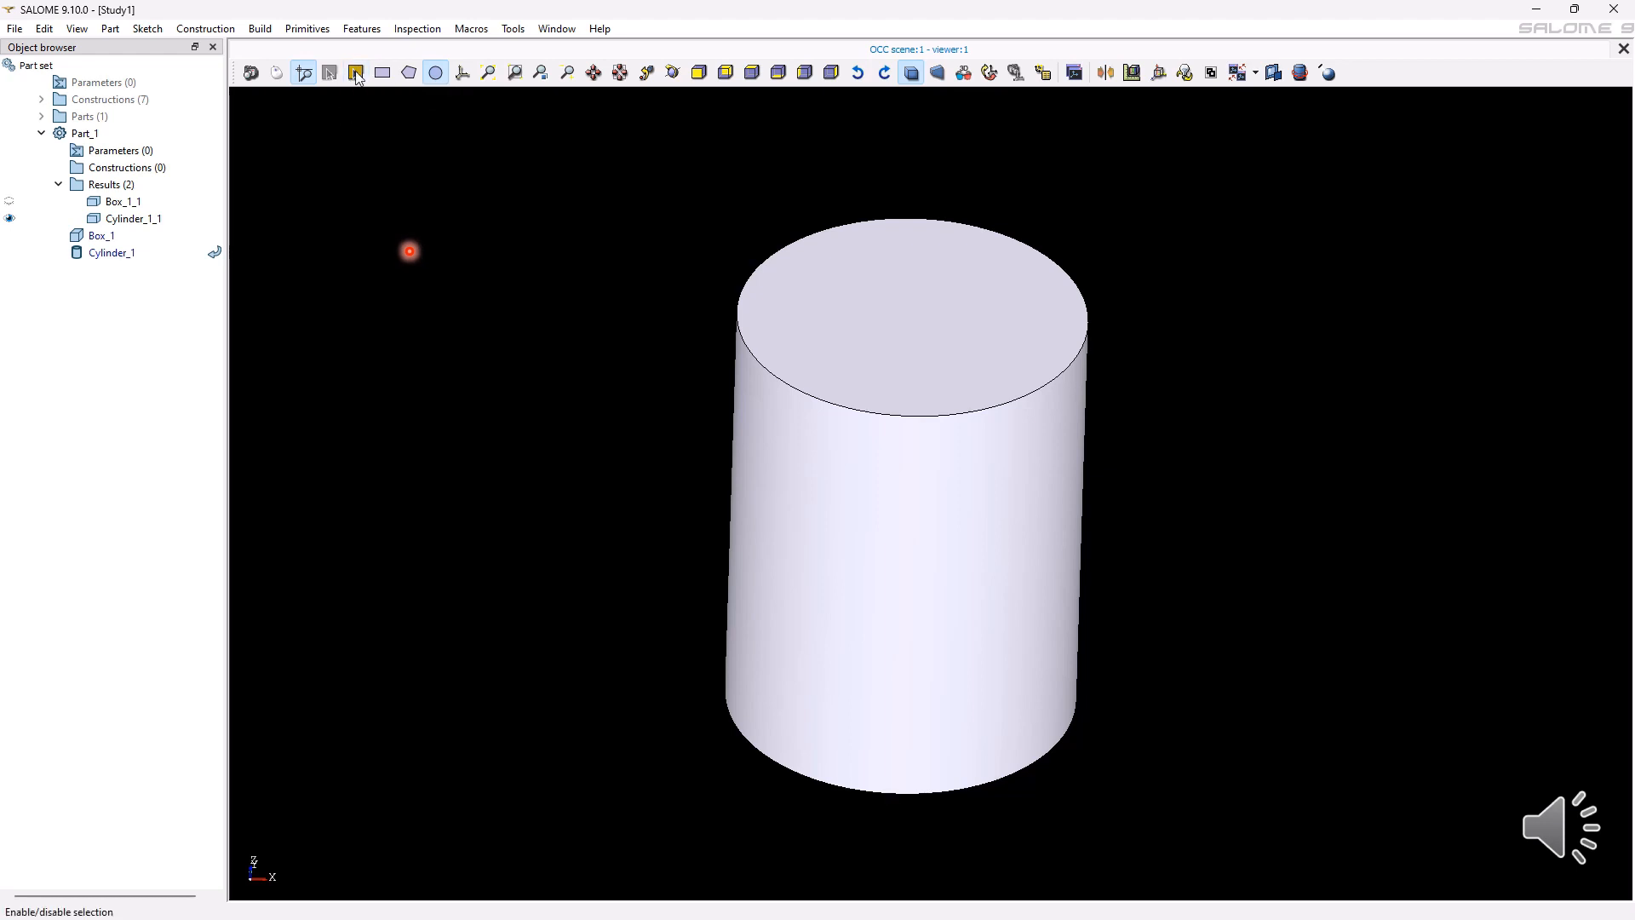
Step: Toggle the viewer's selection and preselection modes, and pick the cylinder in the scene to test them
click(356, 74)
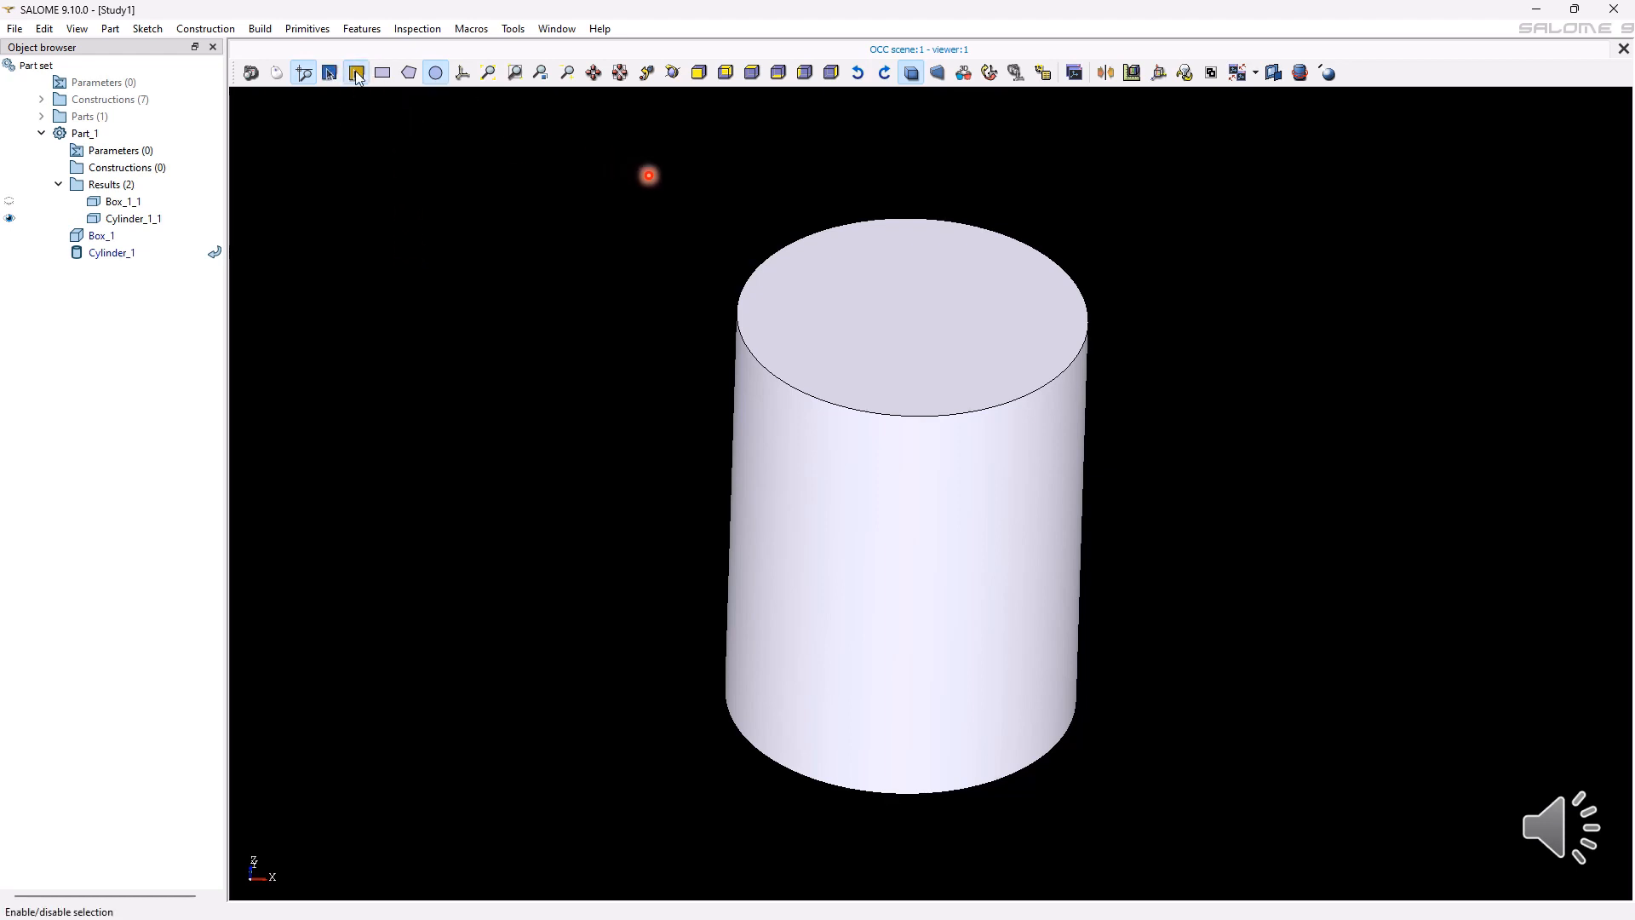
click(790, 393)
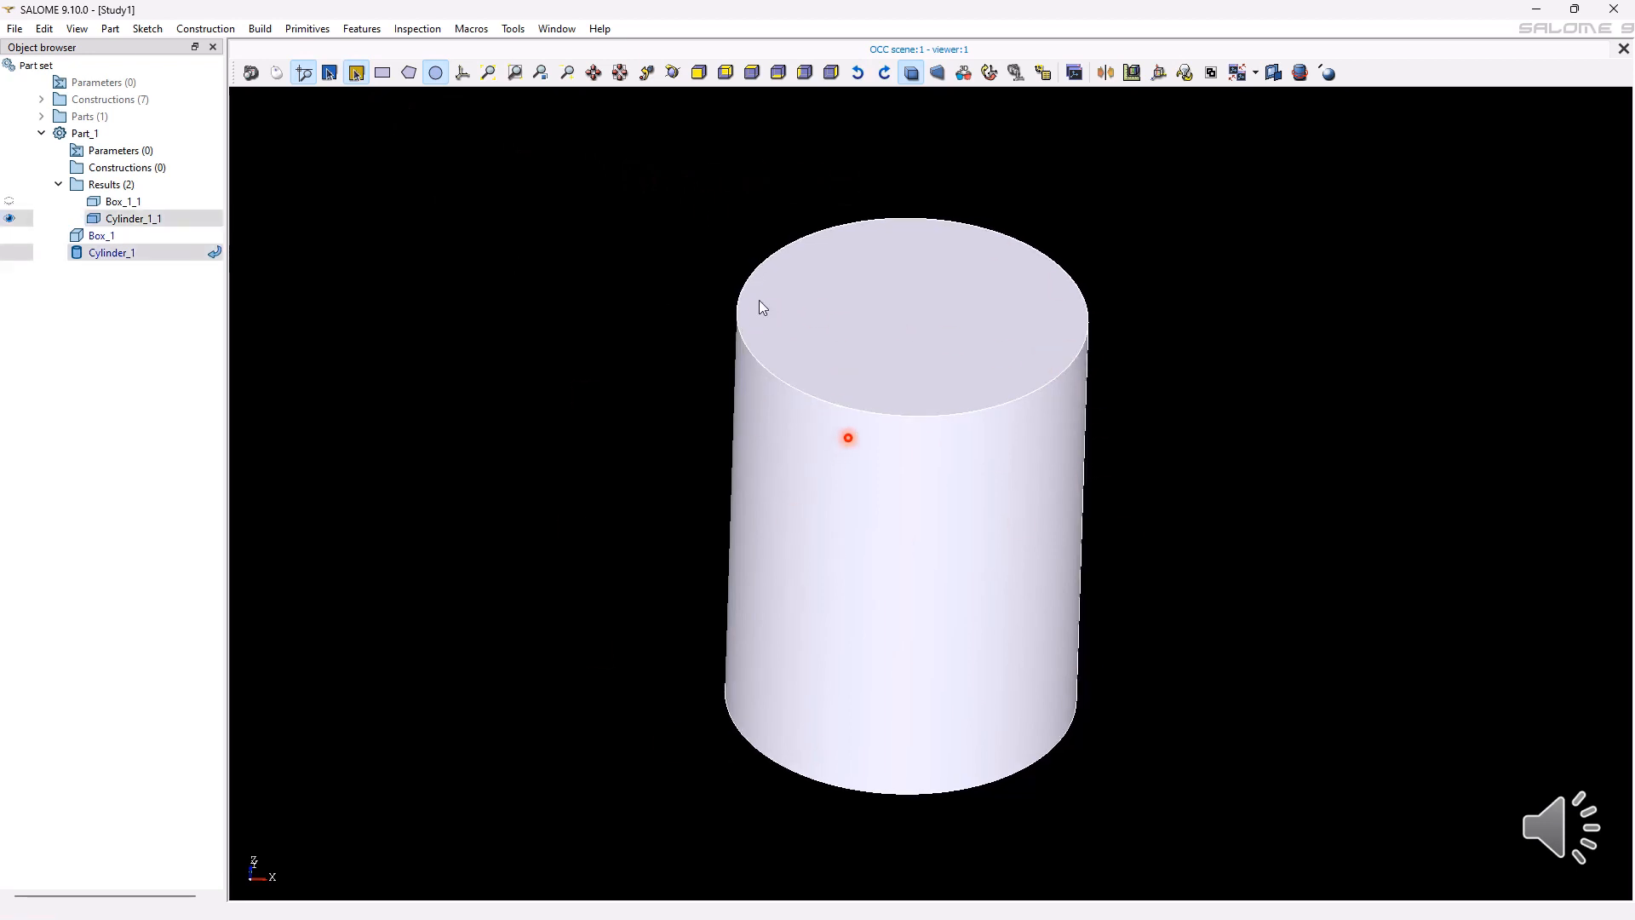
click(331, 75)
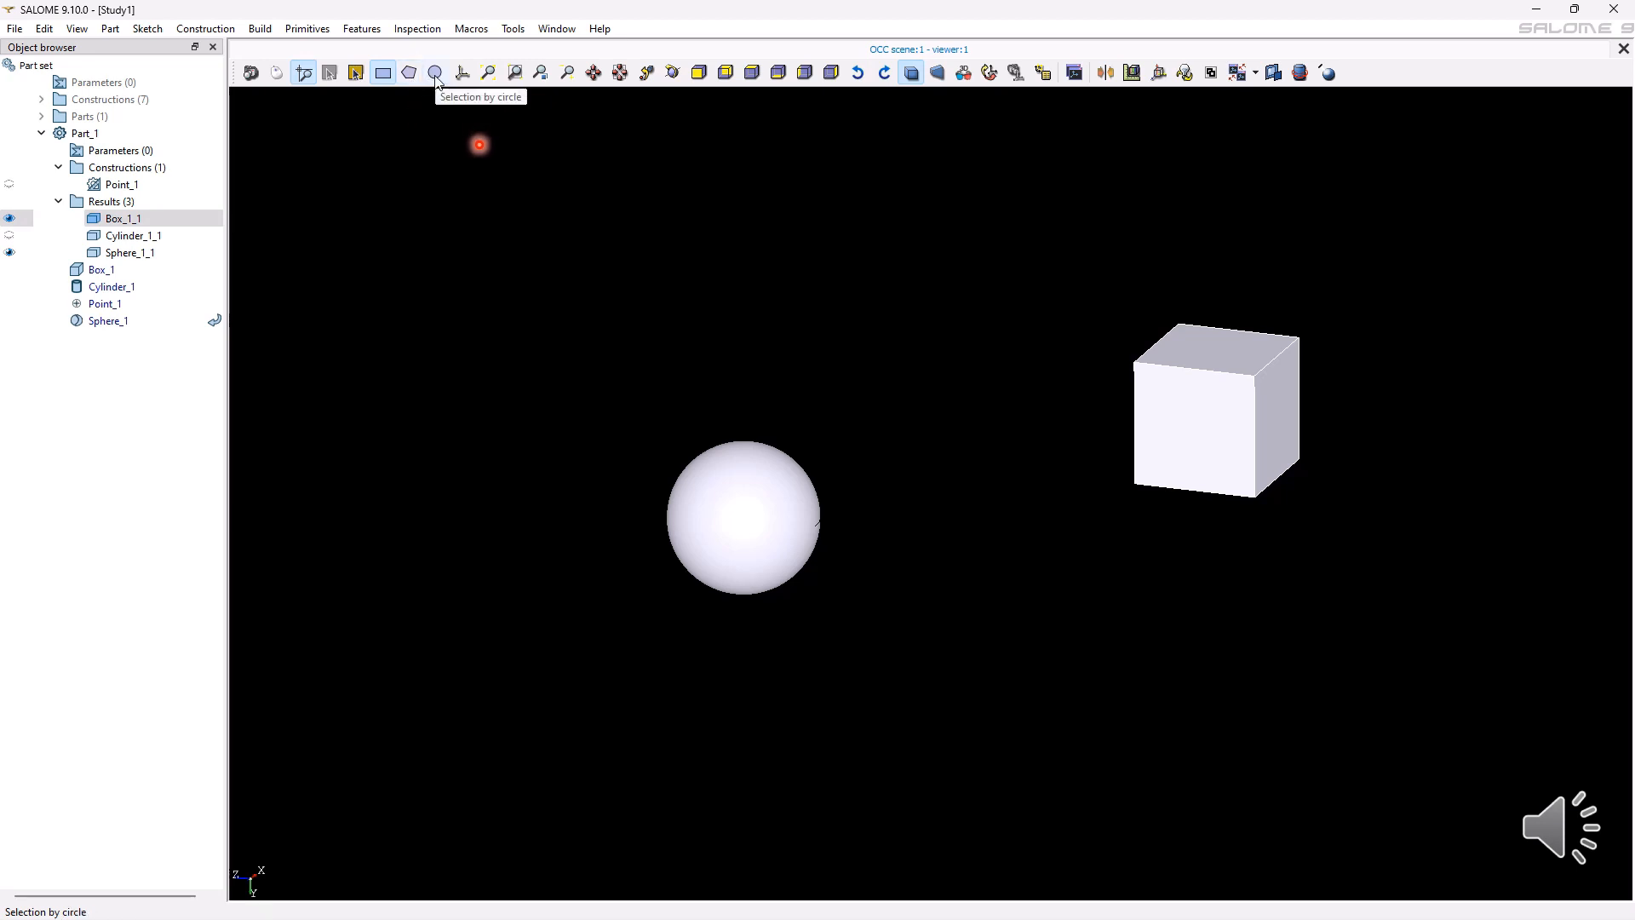
Step: Select Sphere_1_1 by enclosing it in a selection rectangle, and clear the selection
click(382, 75)
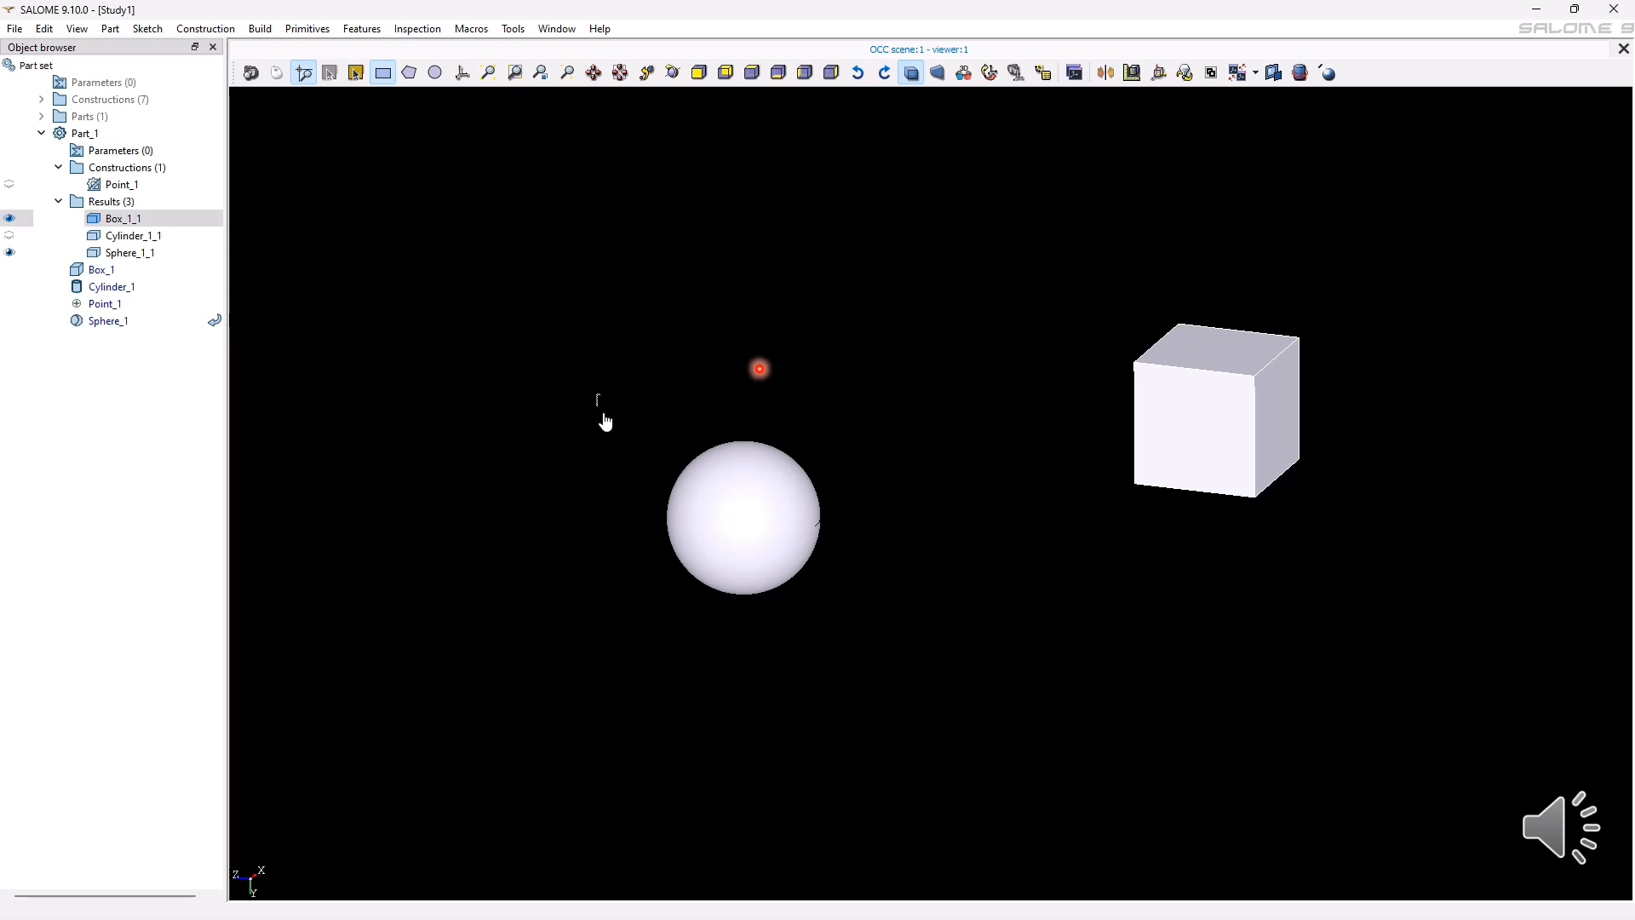
drag(601, 409, 931, 695)
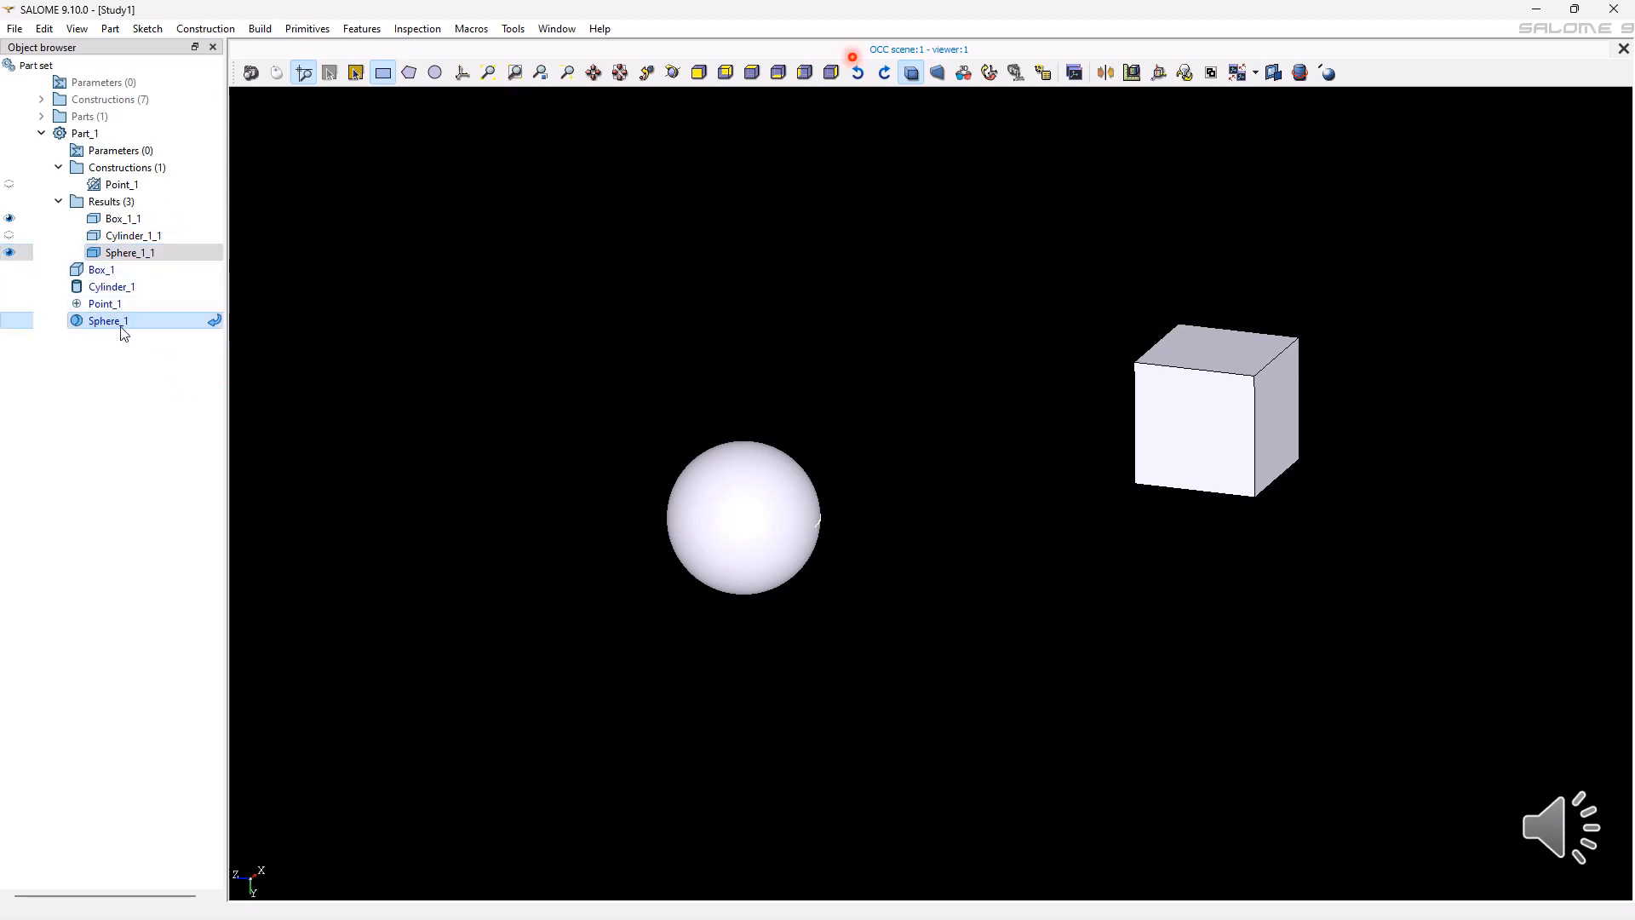
click(876, 559)
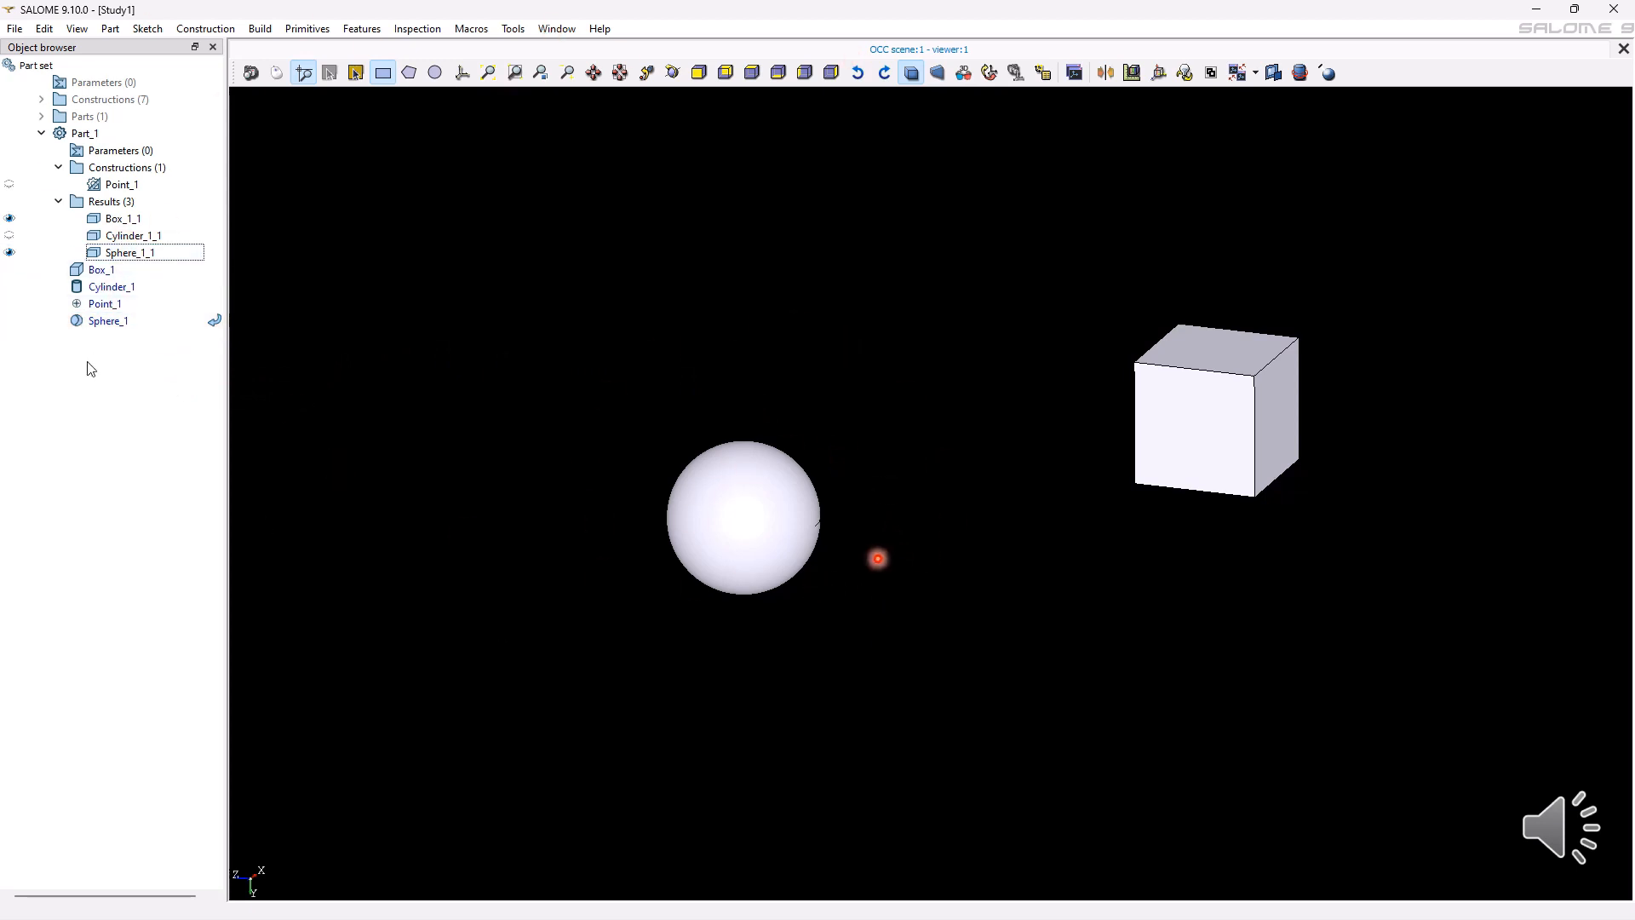
Step: Select Sphere_1_1 by enclosing it in a closed five-sided selection polygon, and clear the selection
click(410, 75)
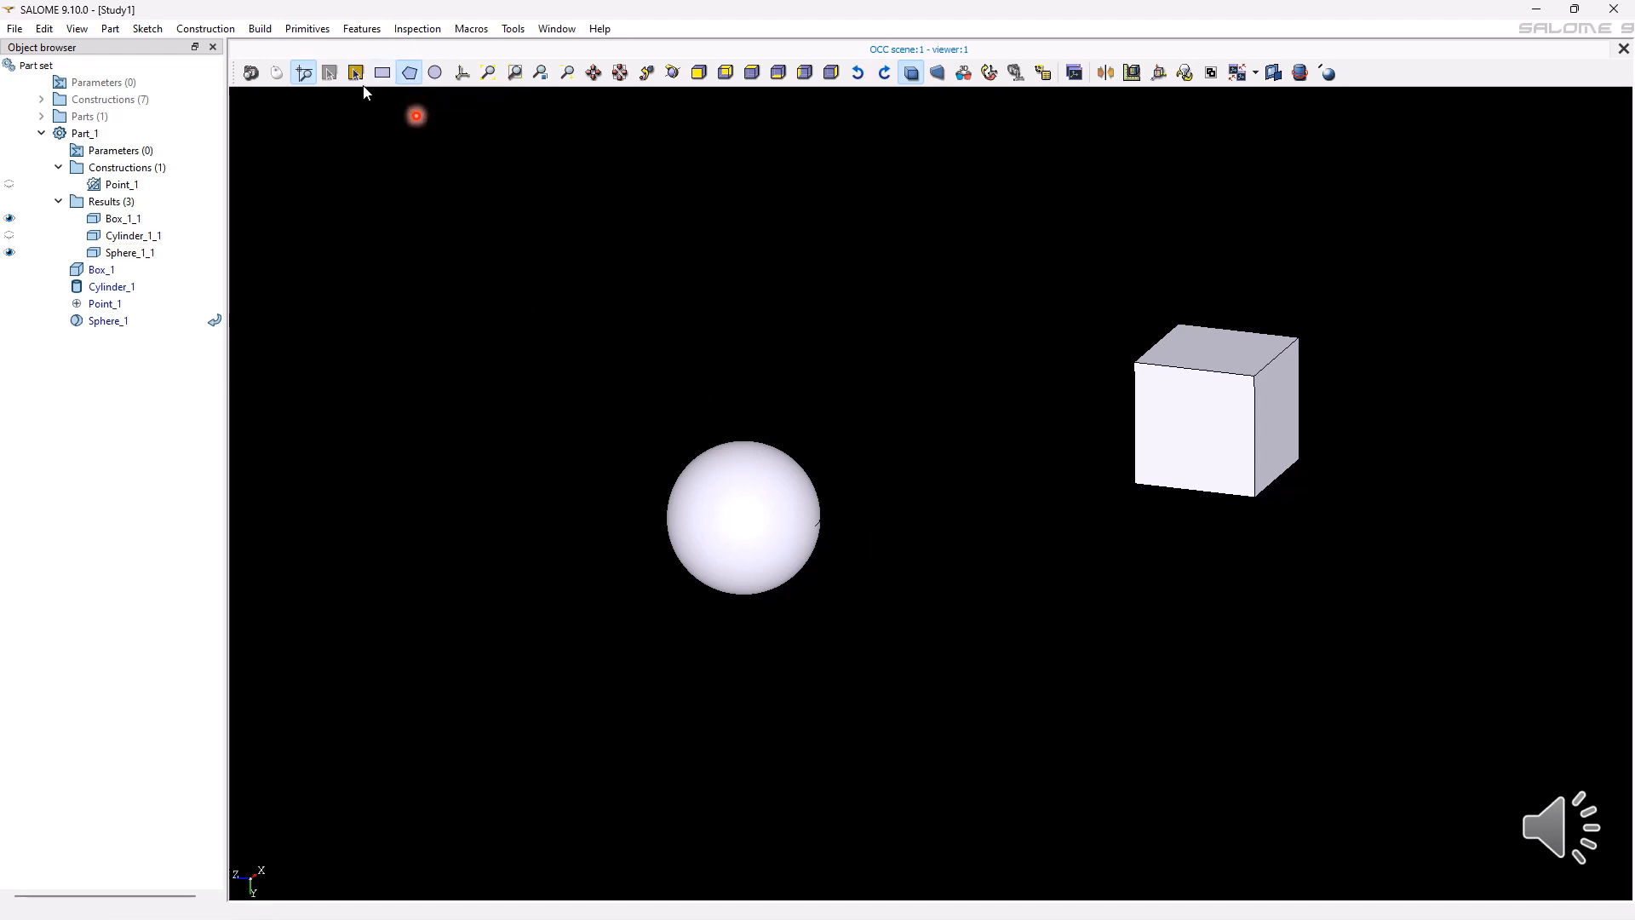
click(596, 464)
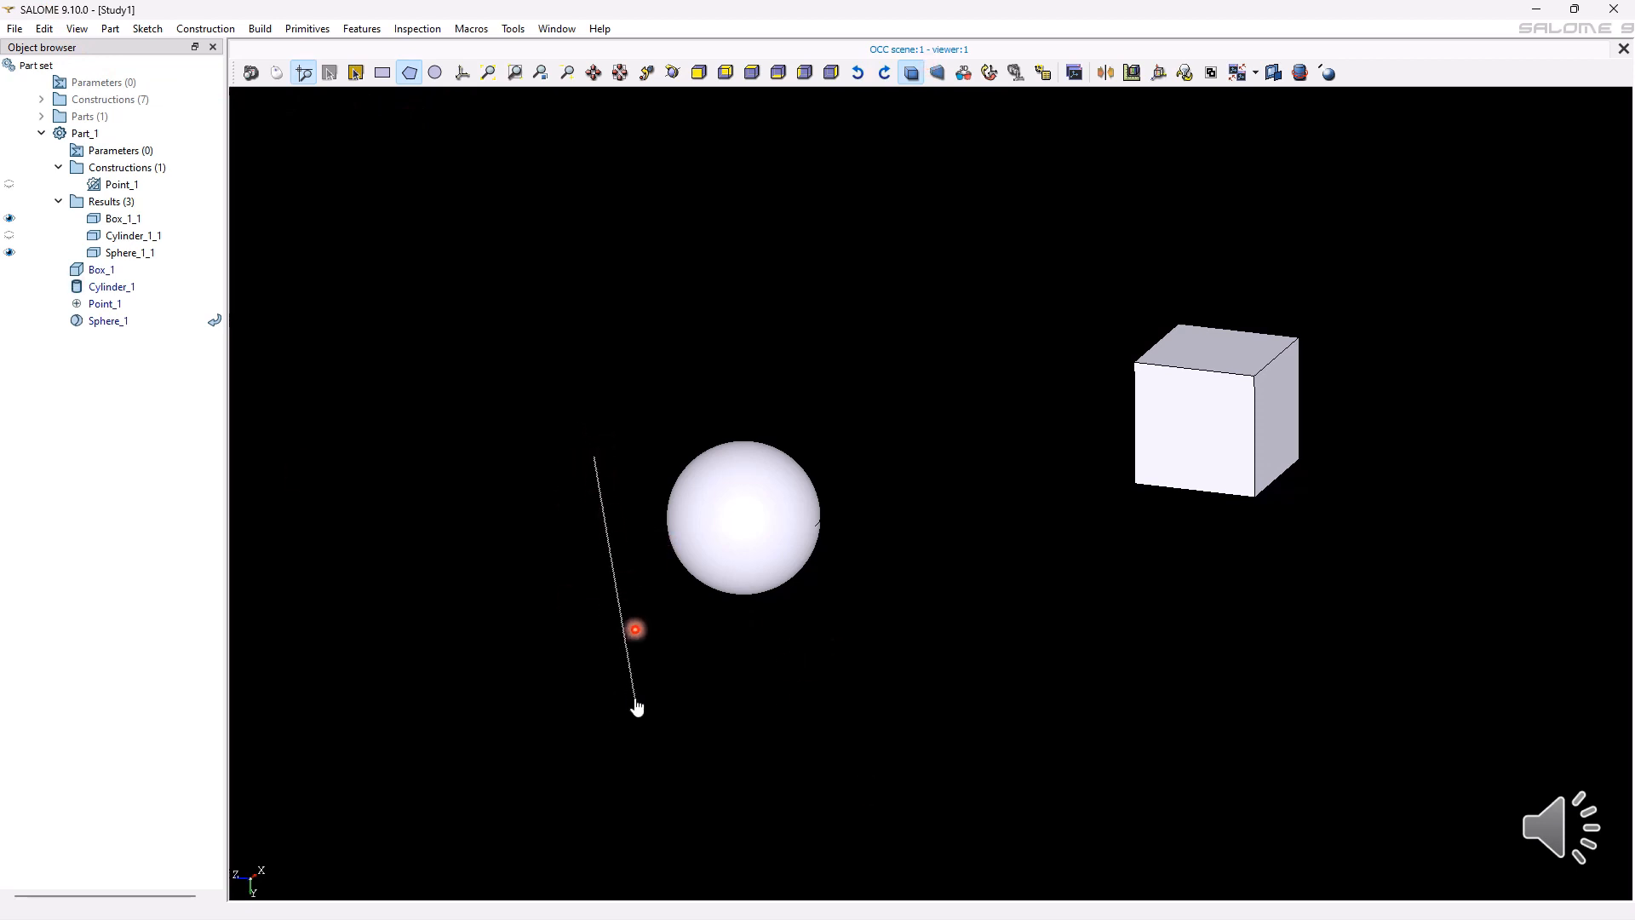
click(635, 698)
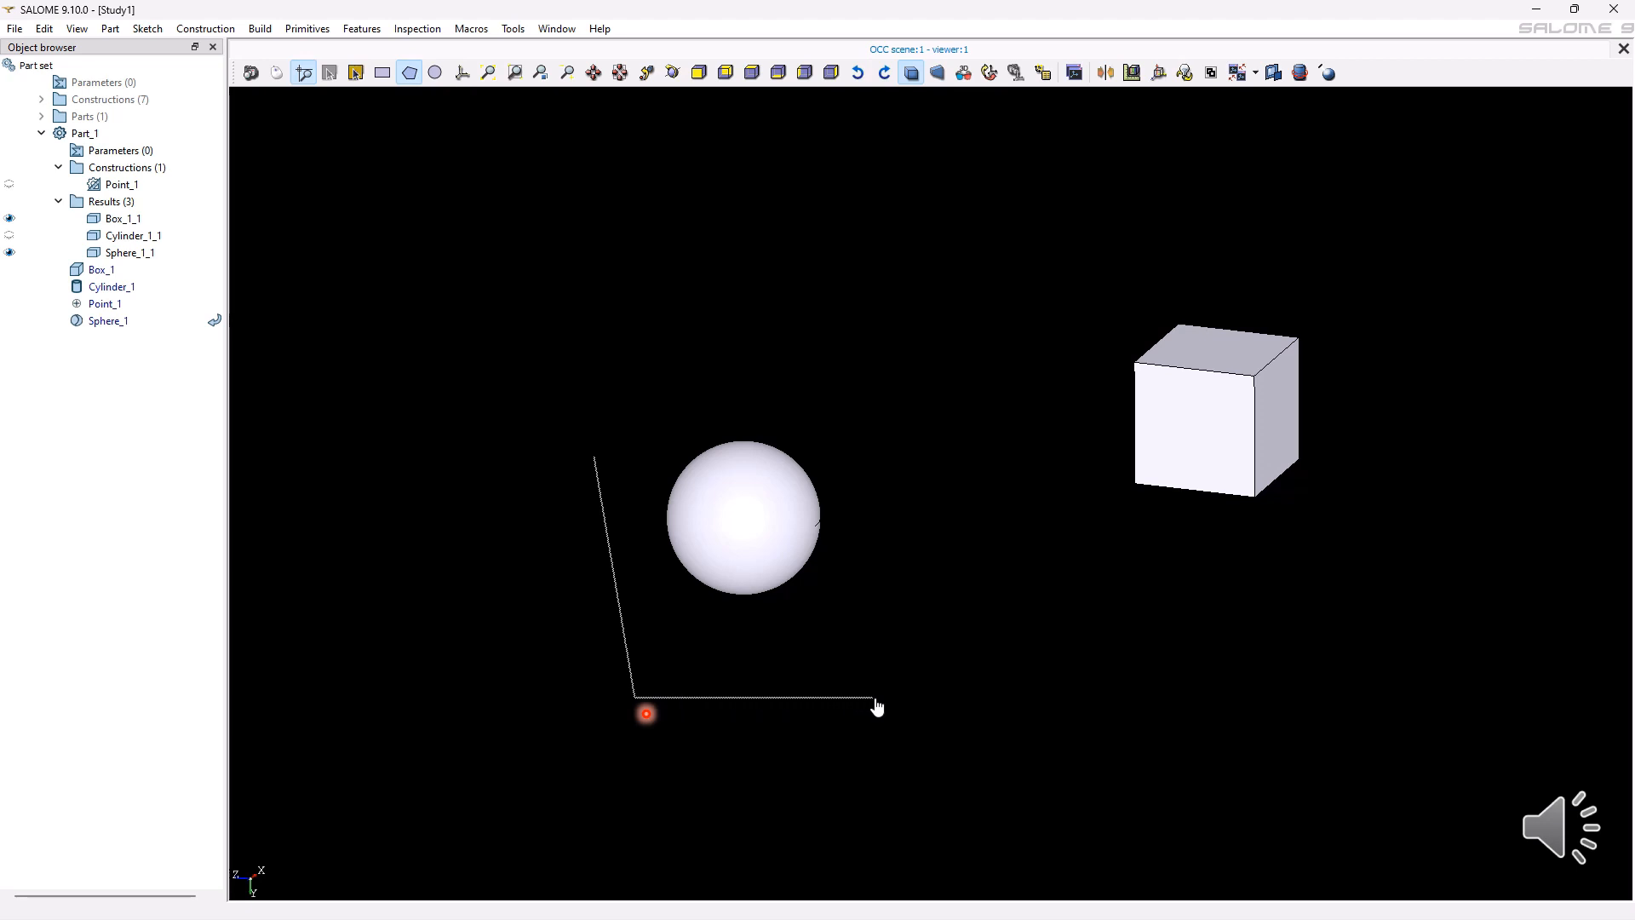
click(877, 698)
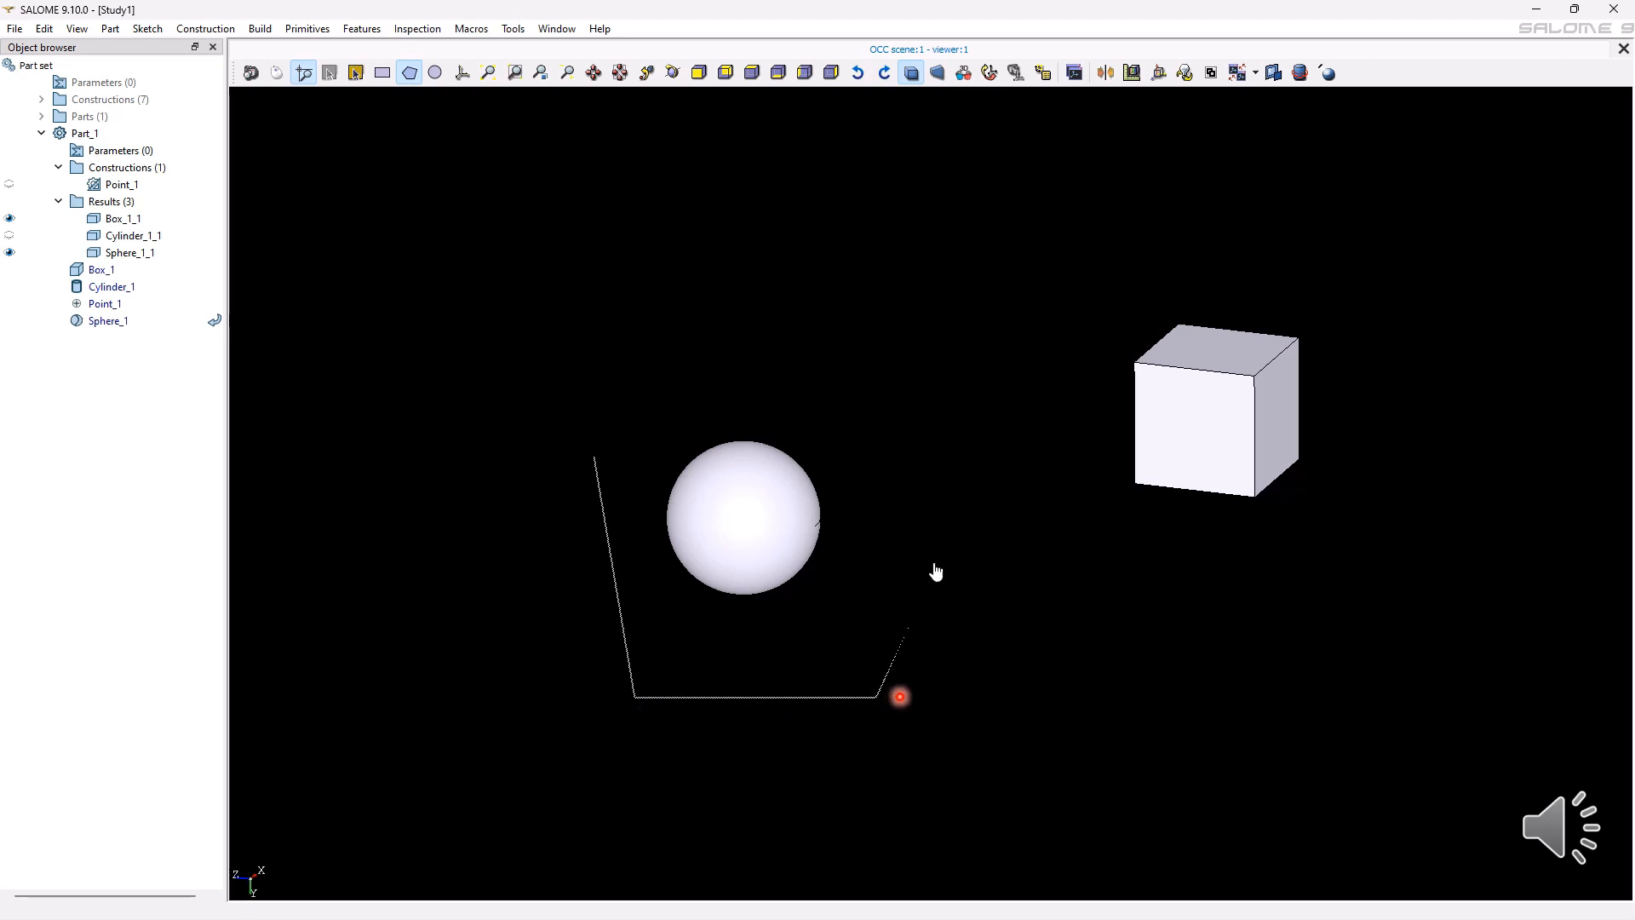
click(939, 450)
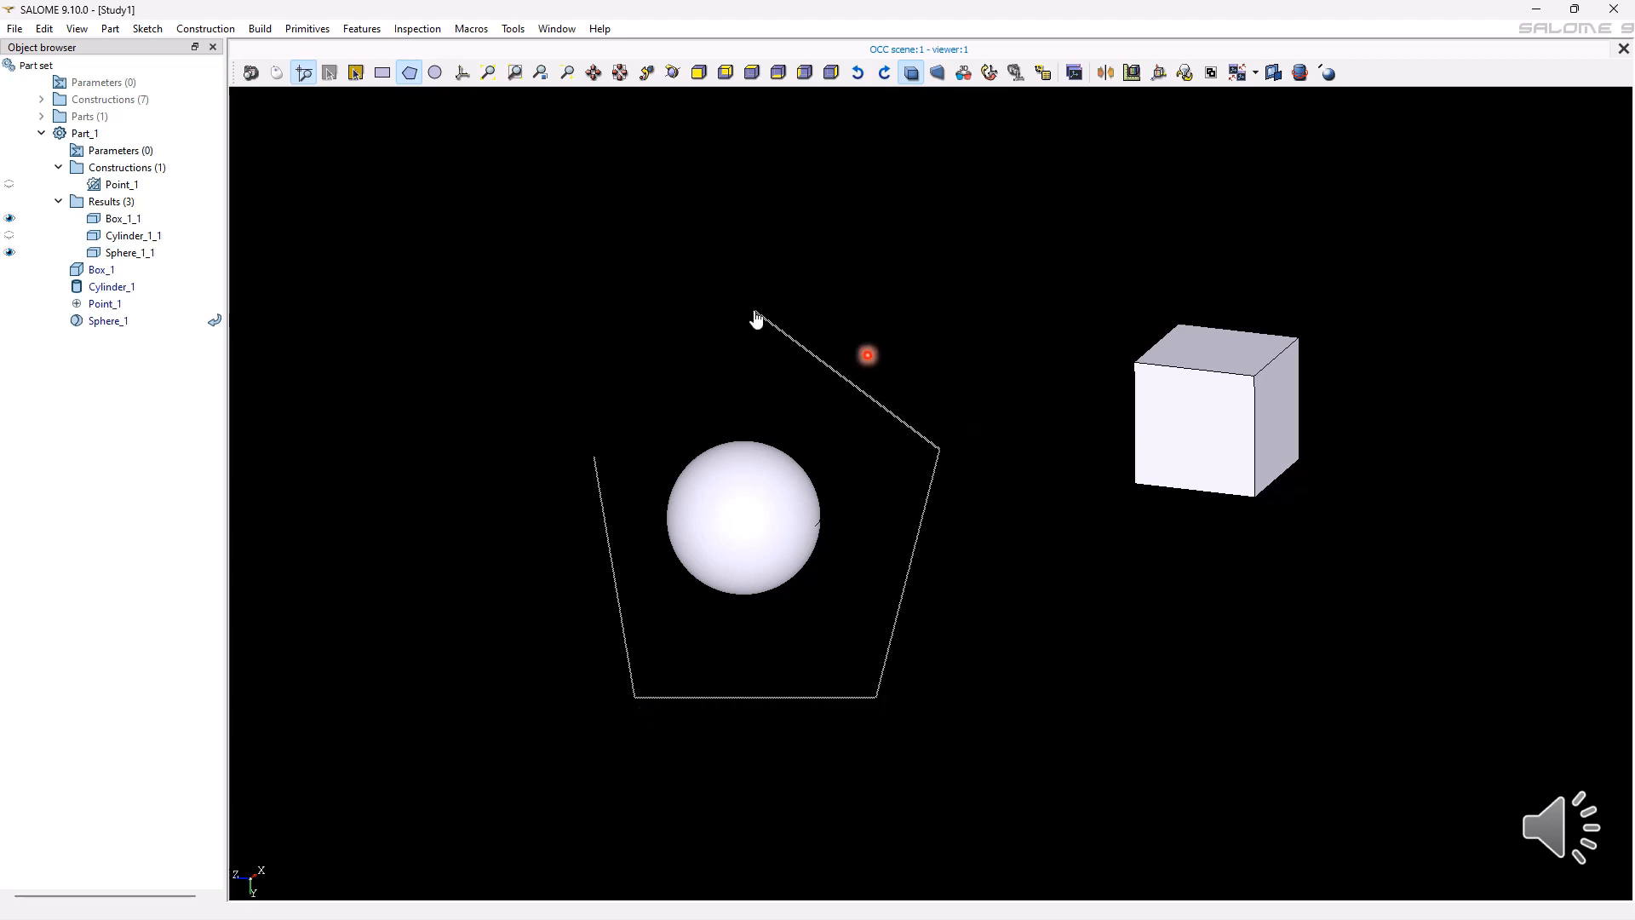
click(755, 313)
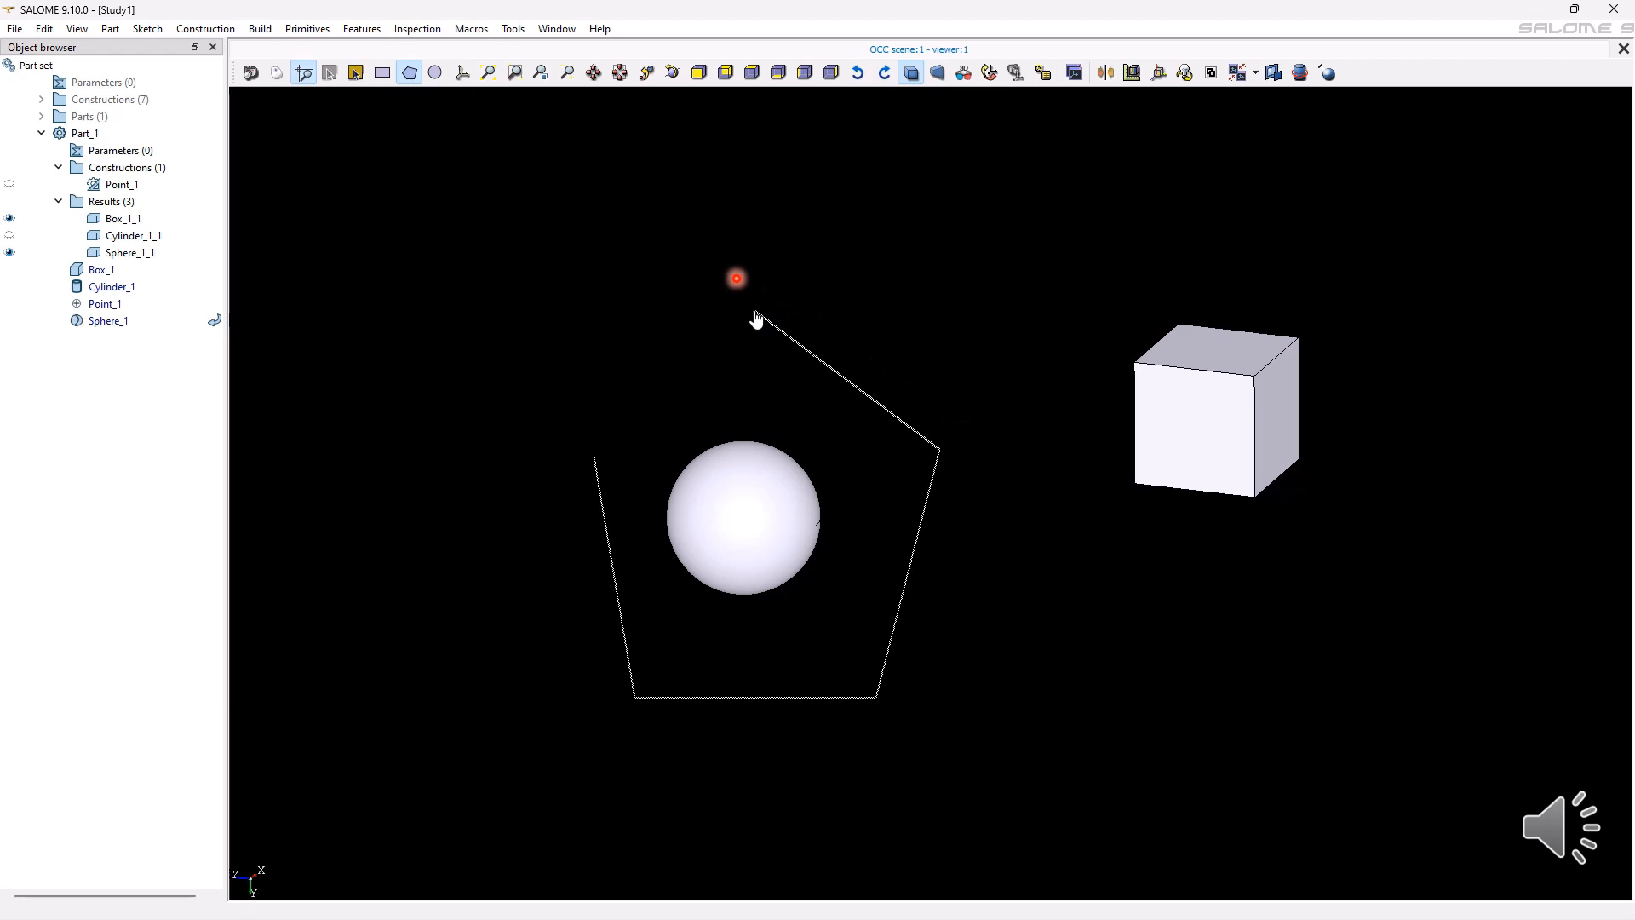
click(594, 457)
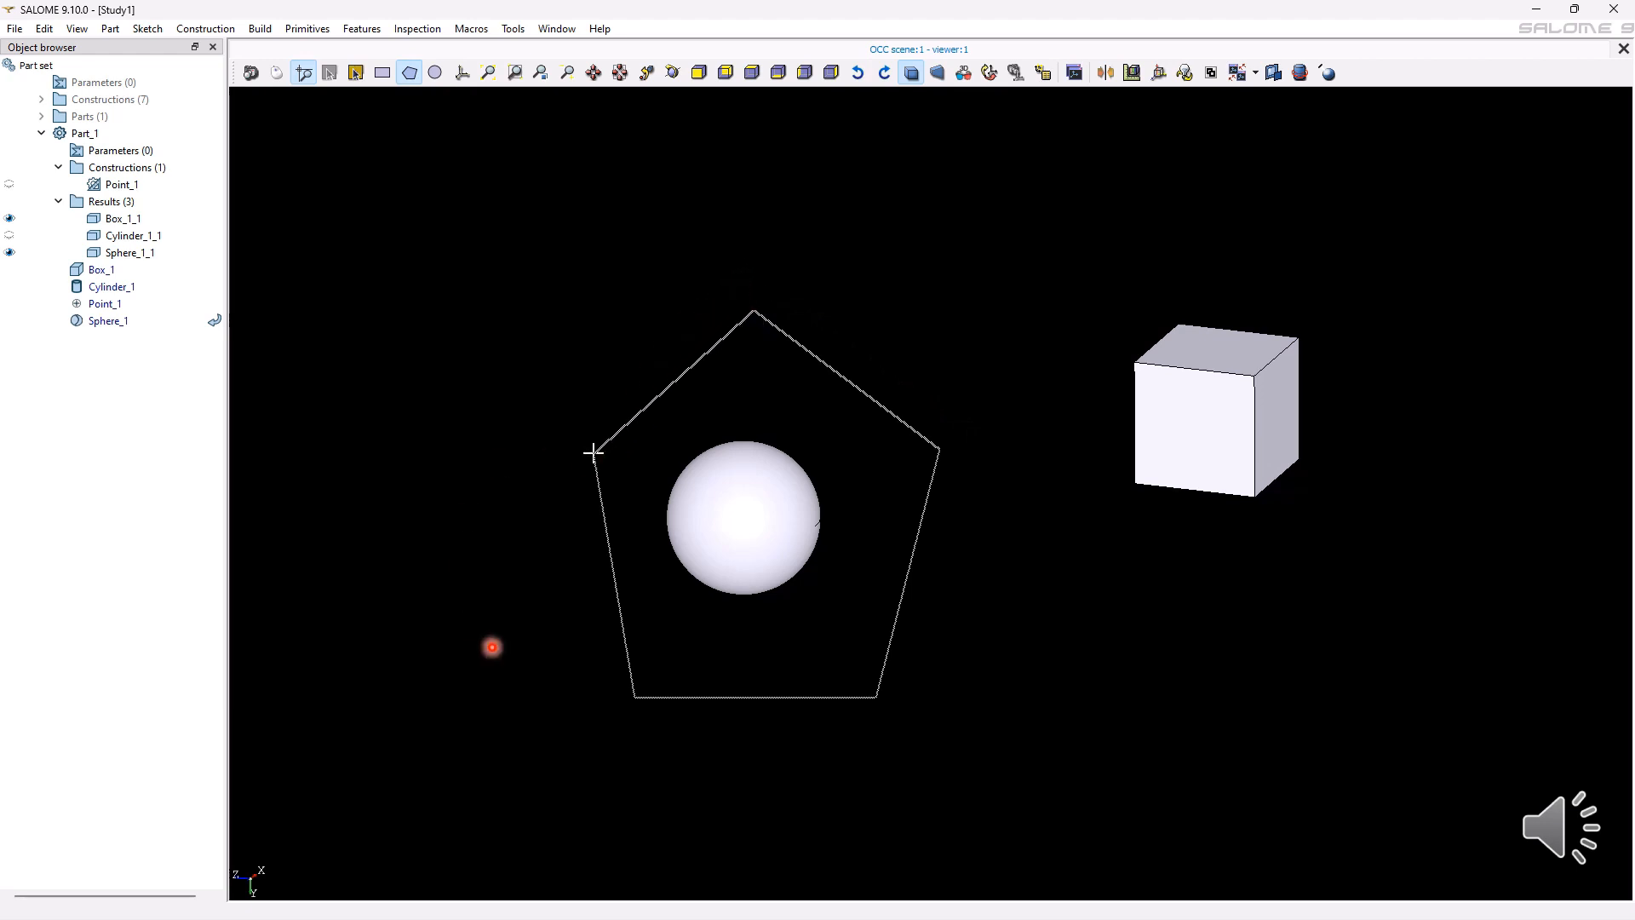
click(592, 454)
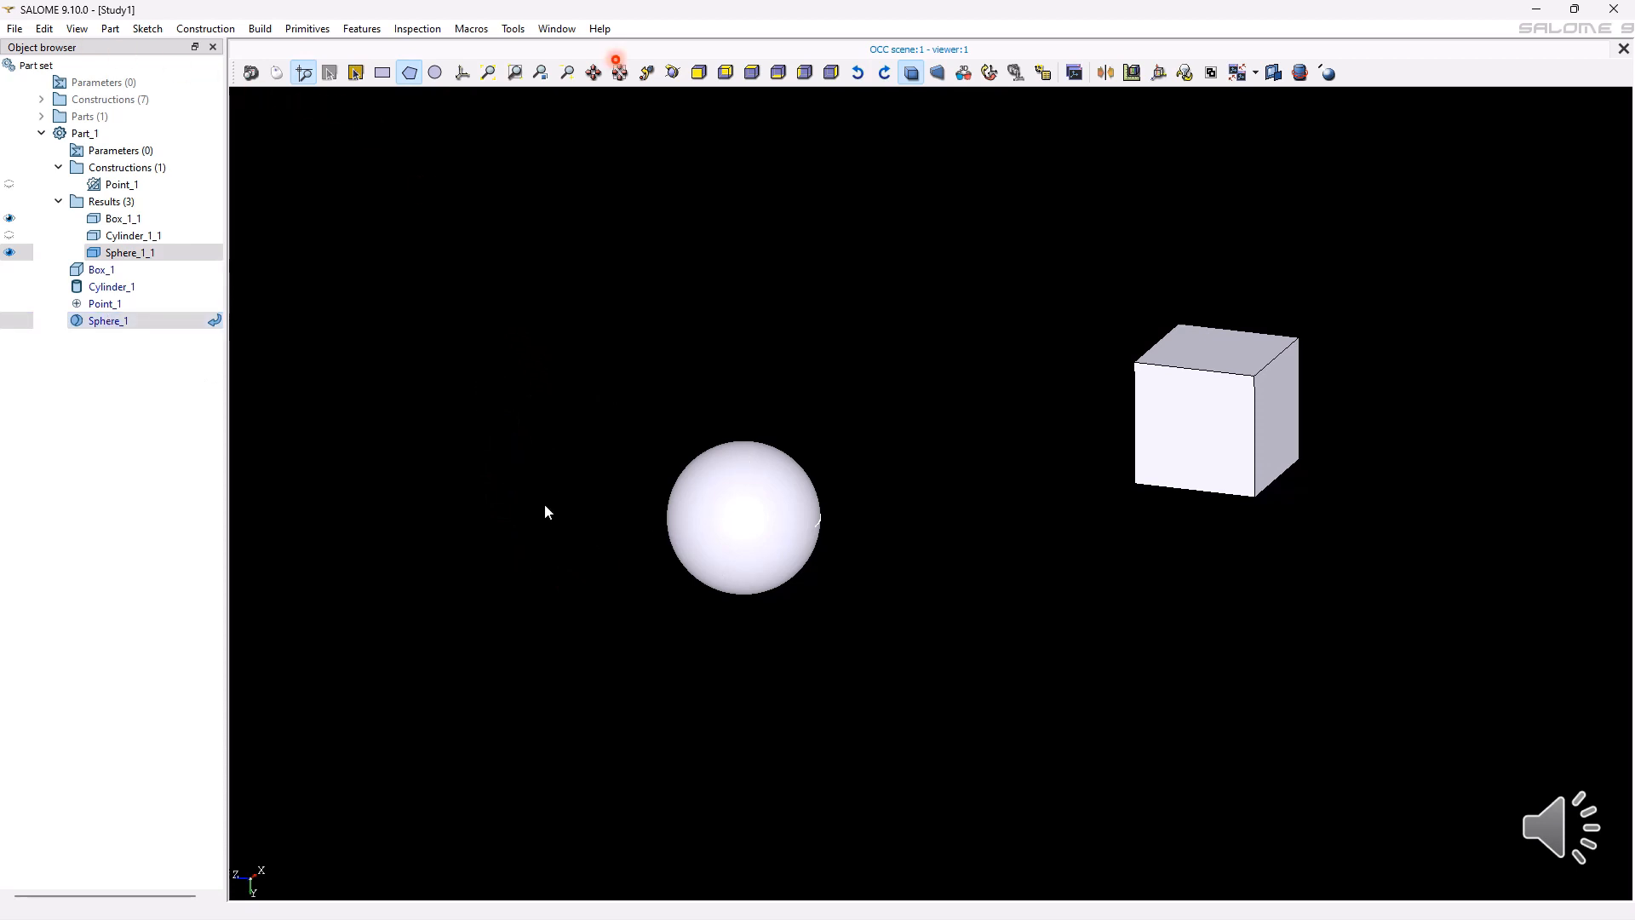
click(182, 476)
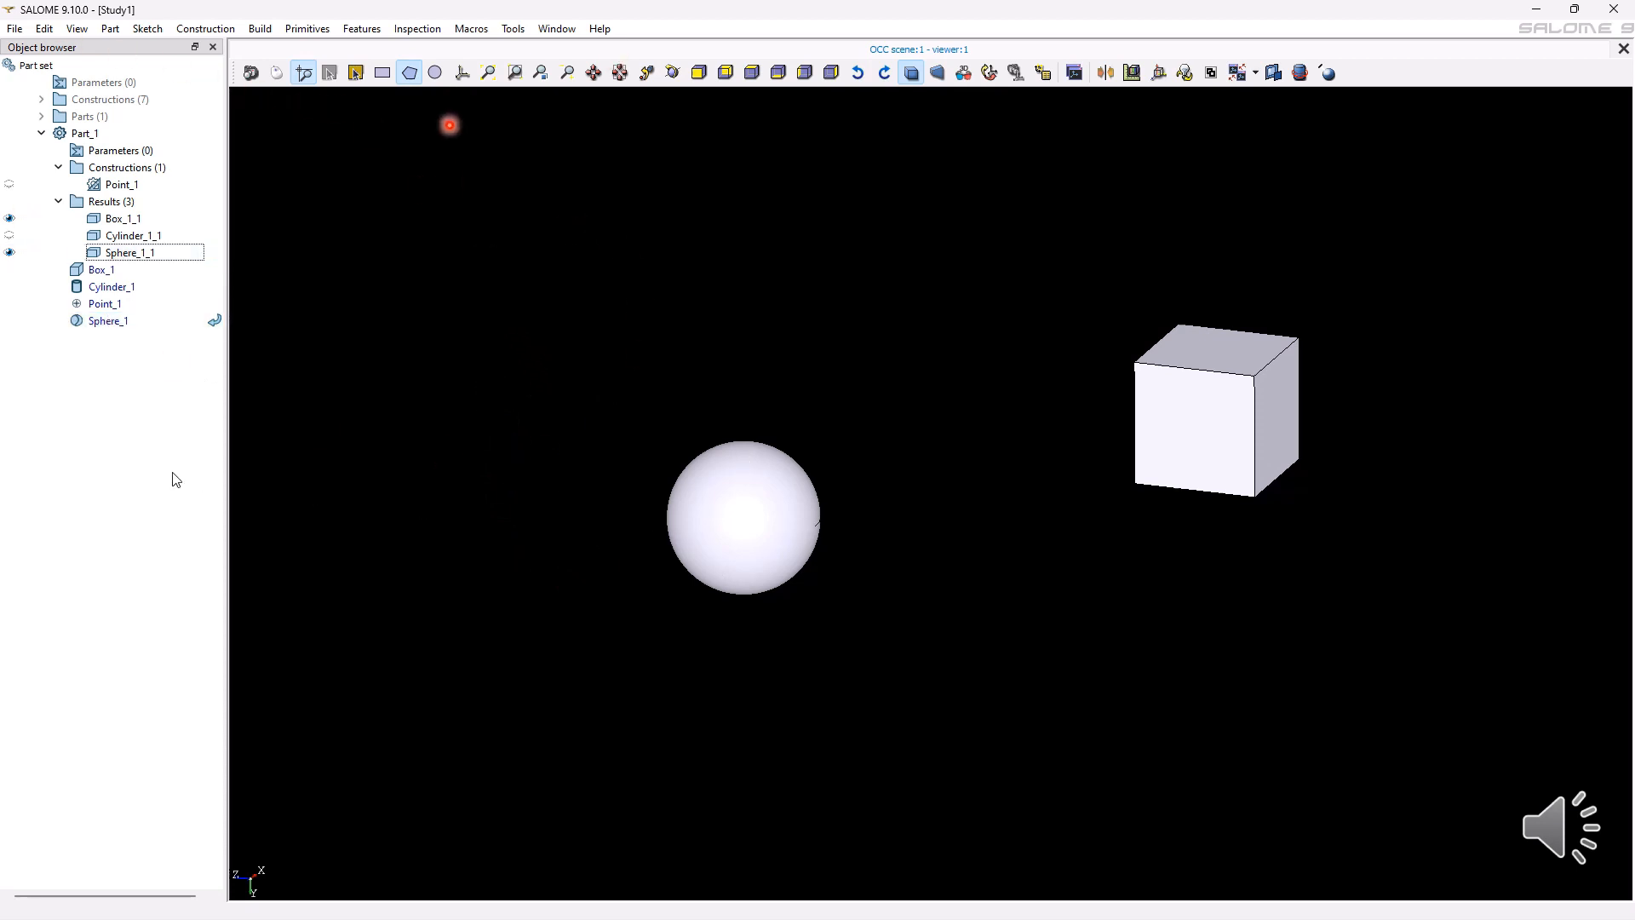
Step: Select Box_1_1 using selection by circle, enclosing the whole box
click(437, 73)
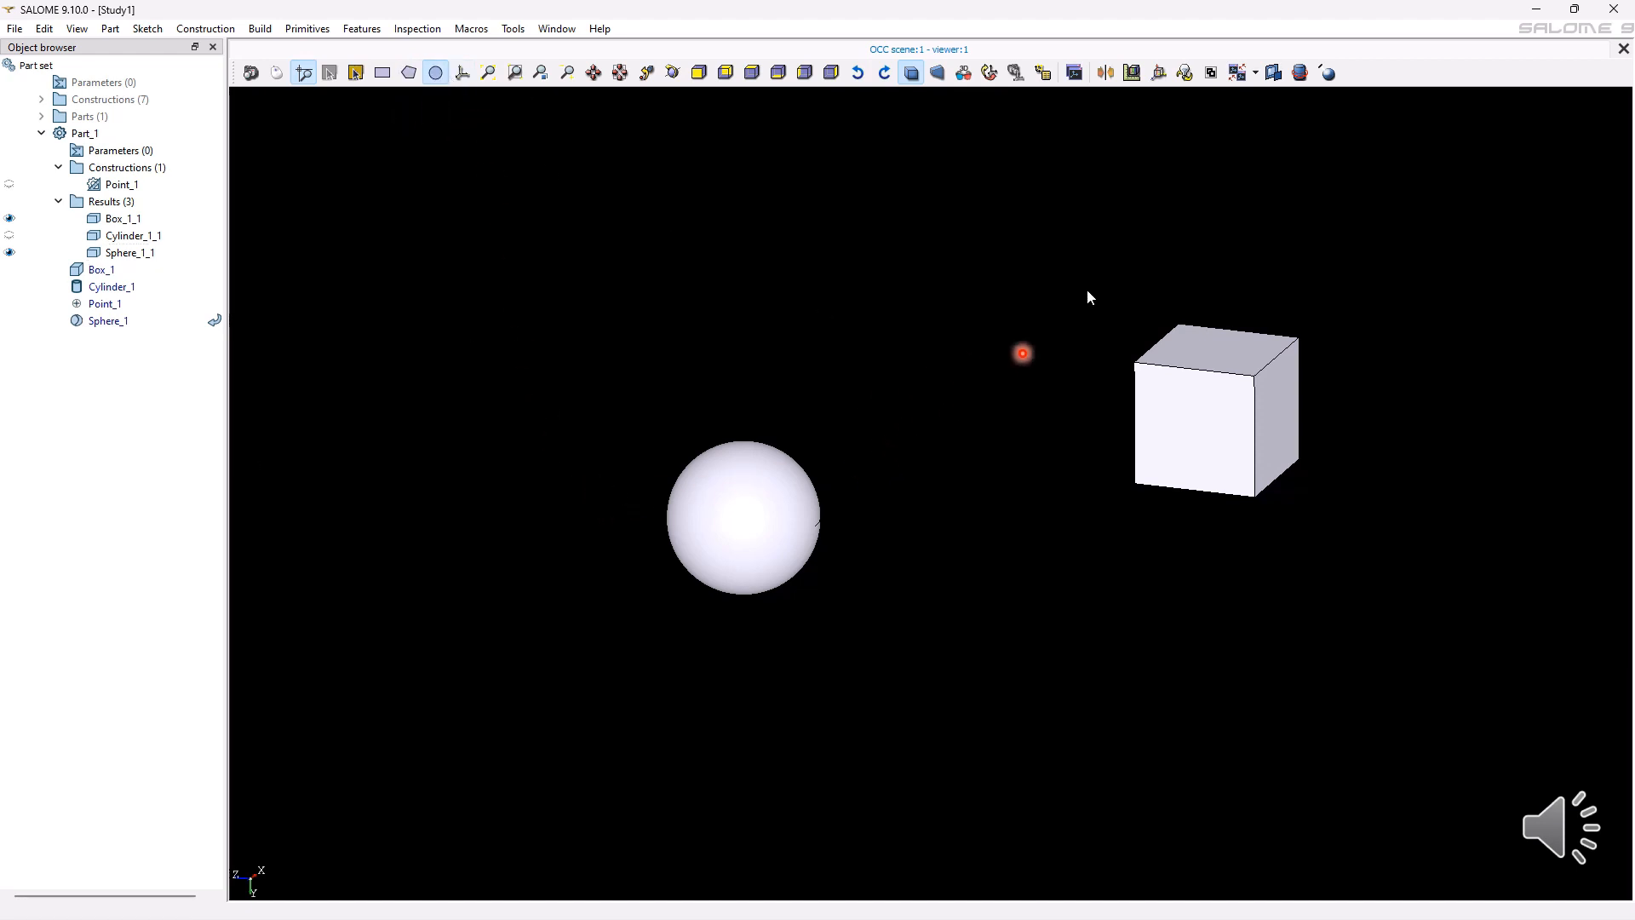
drag(1081, 277, 1340, 457)
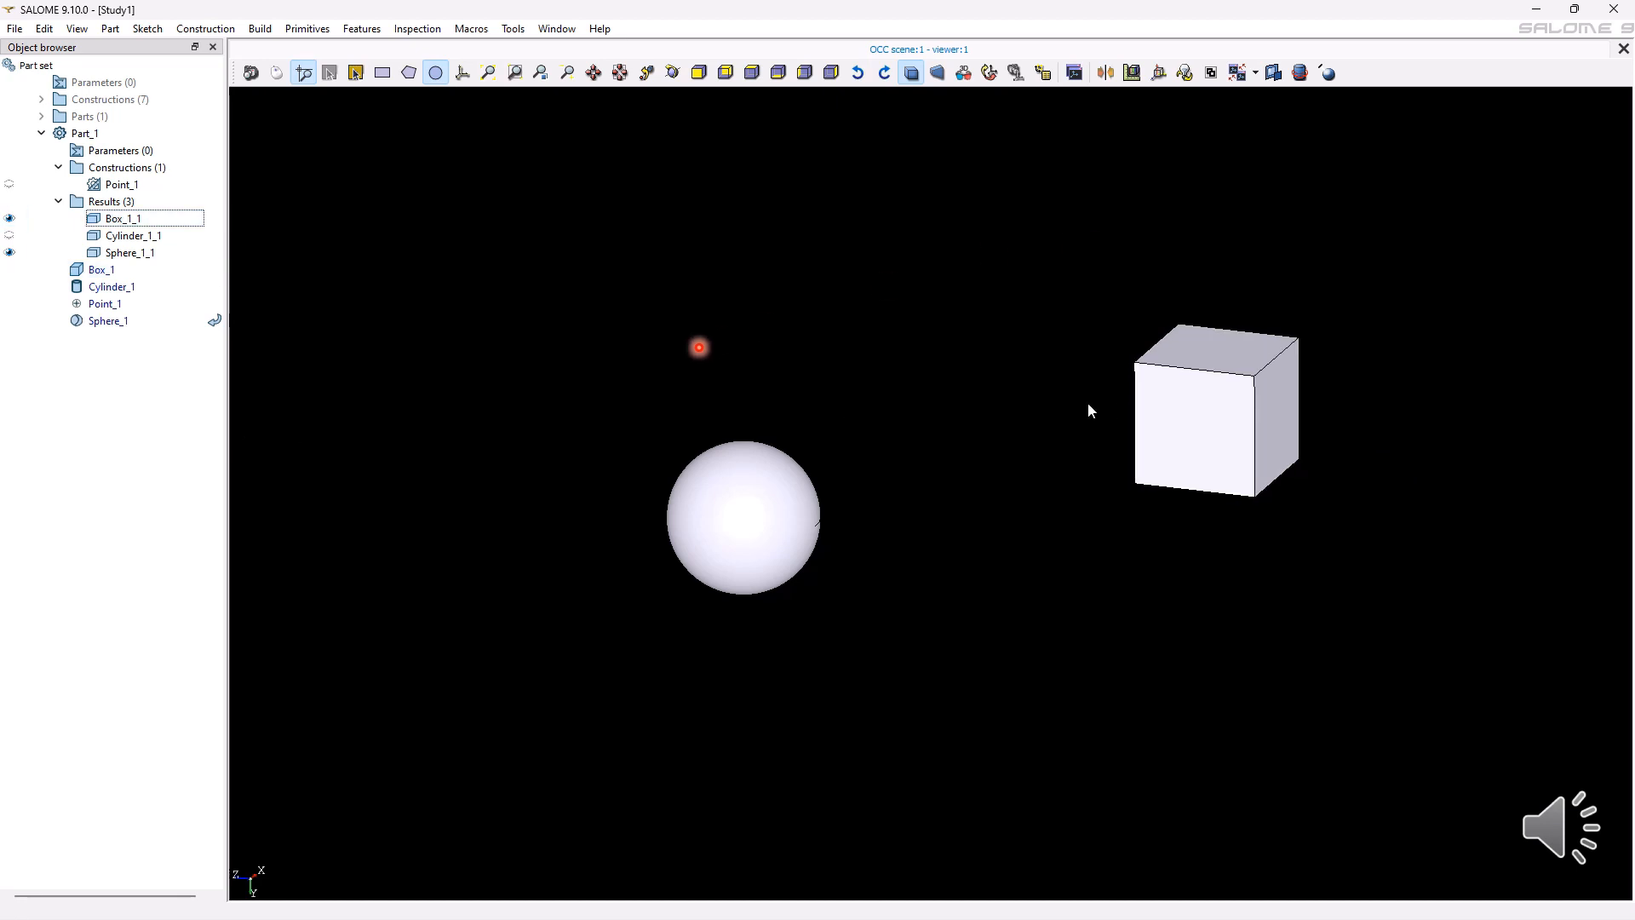
drag(1216, 420, 1336, 506)
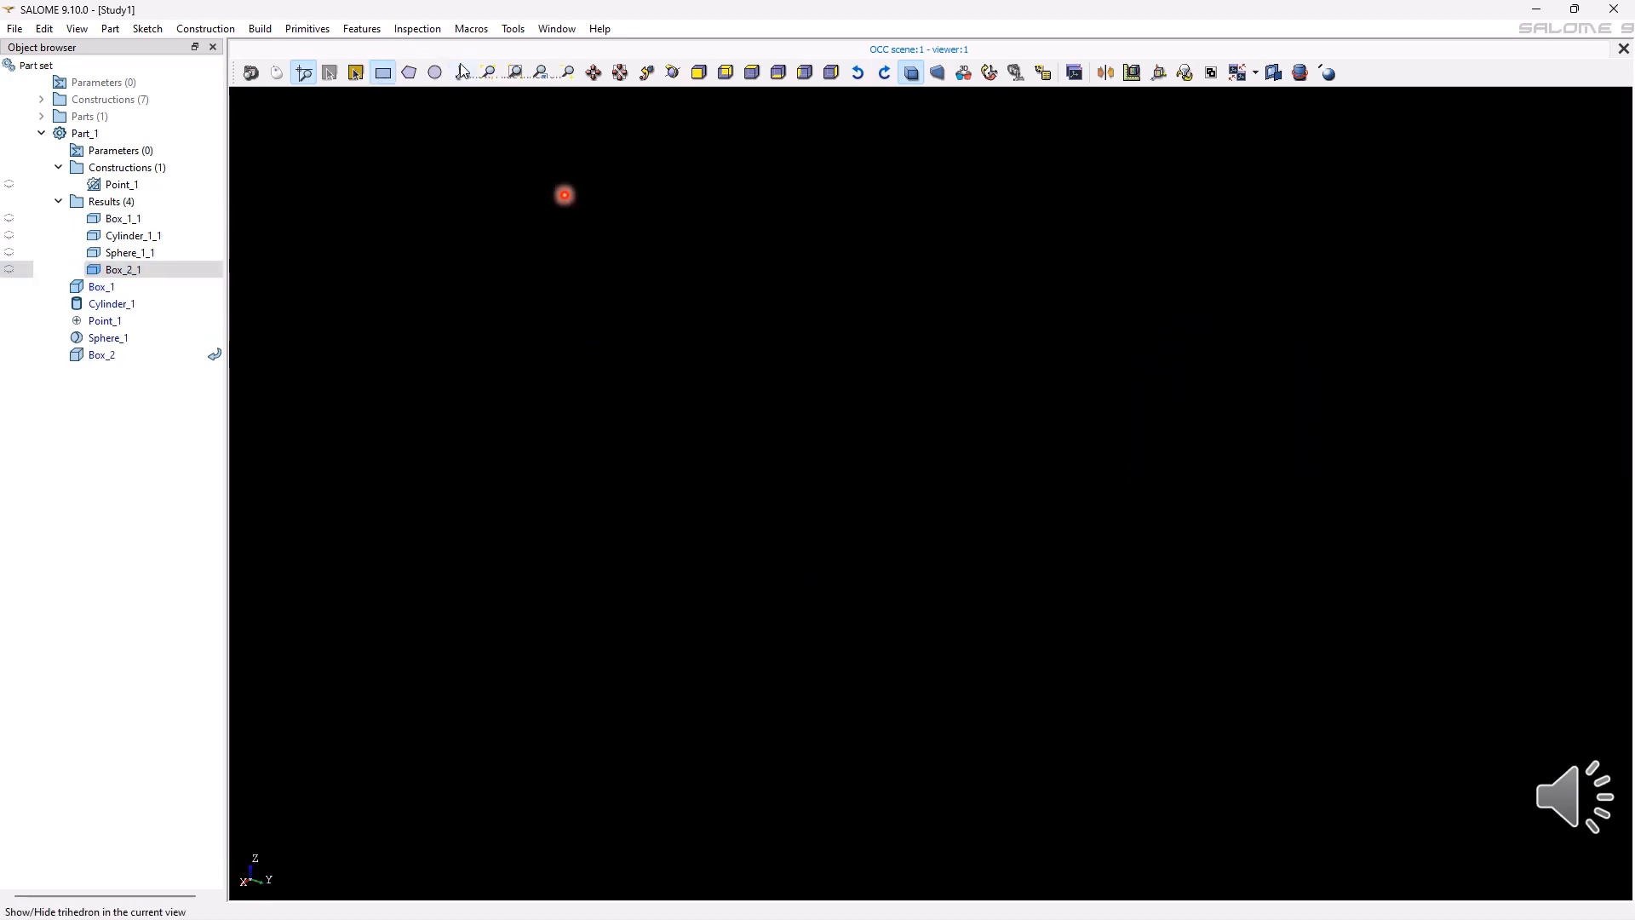
Step: Display the trihedron together with Box_2_1, and hide the trihedron again
click(462, 72)
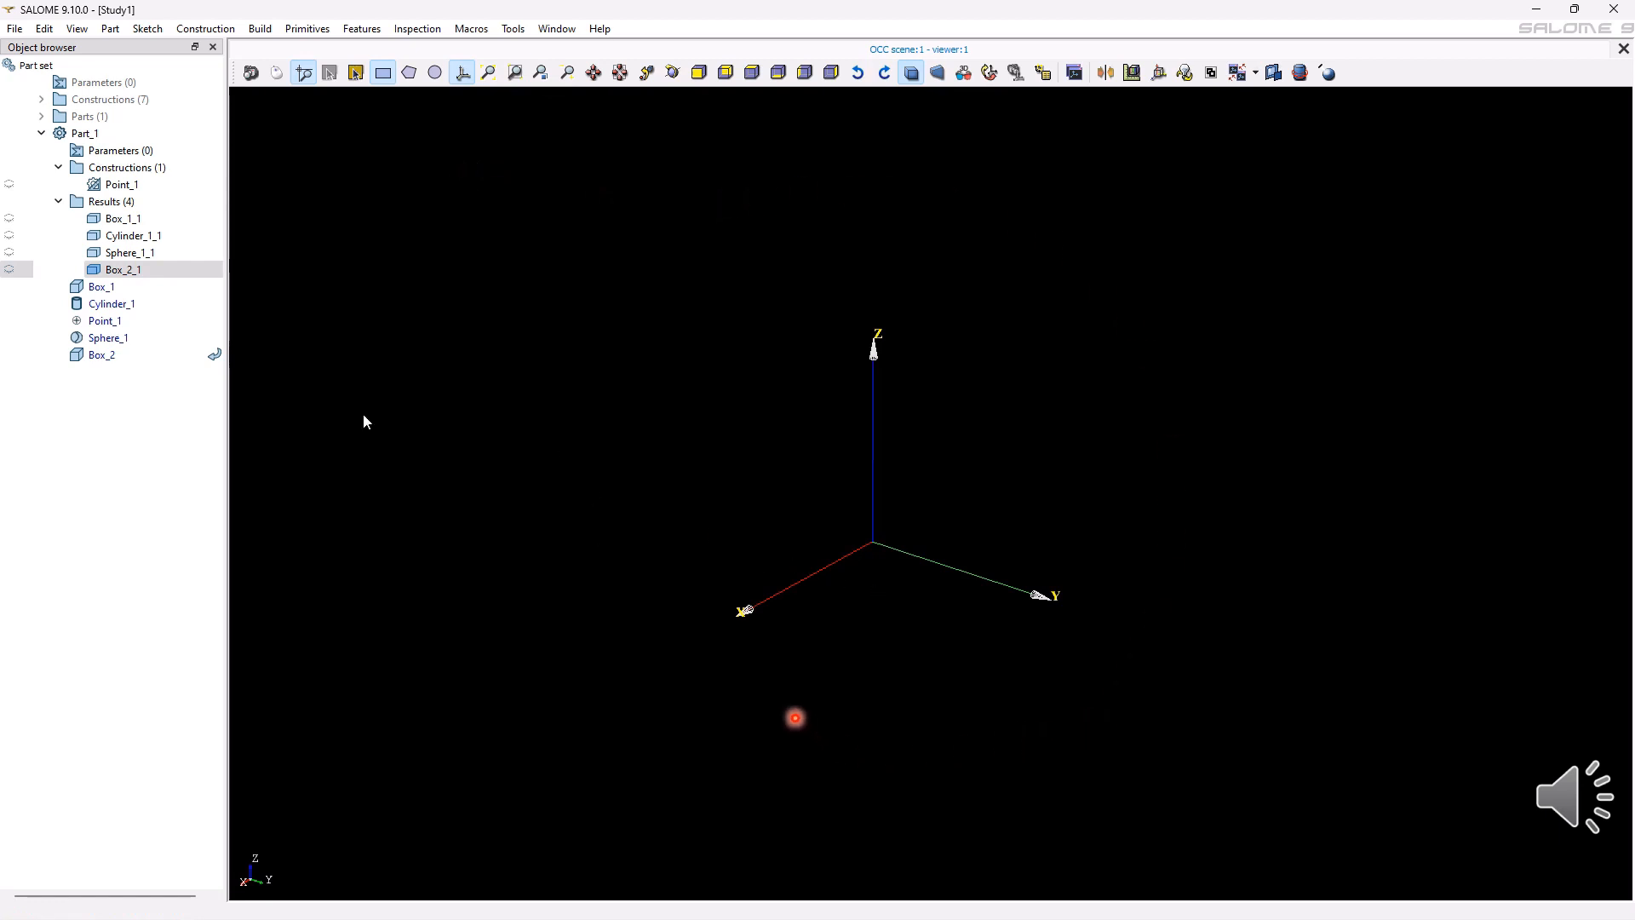
click(10, 270)
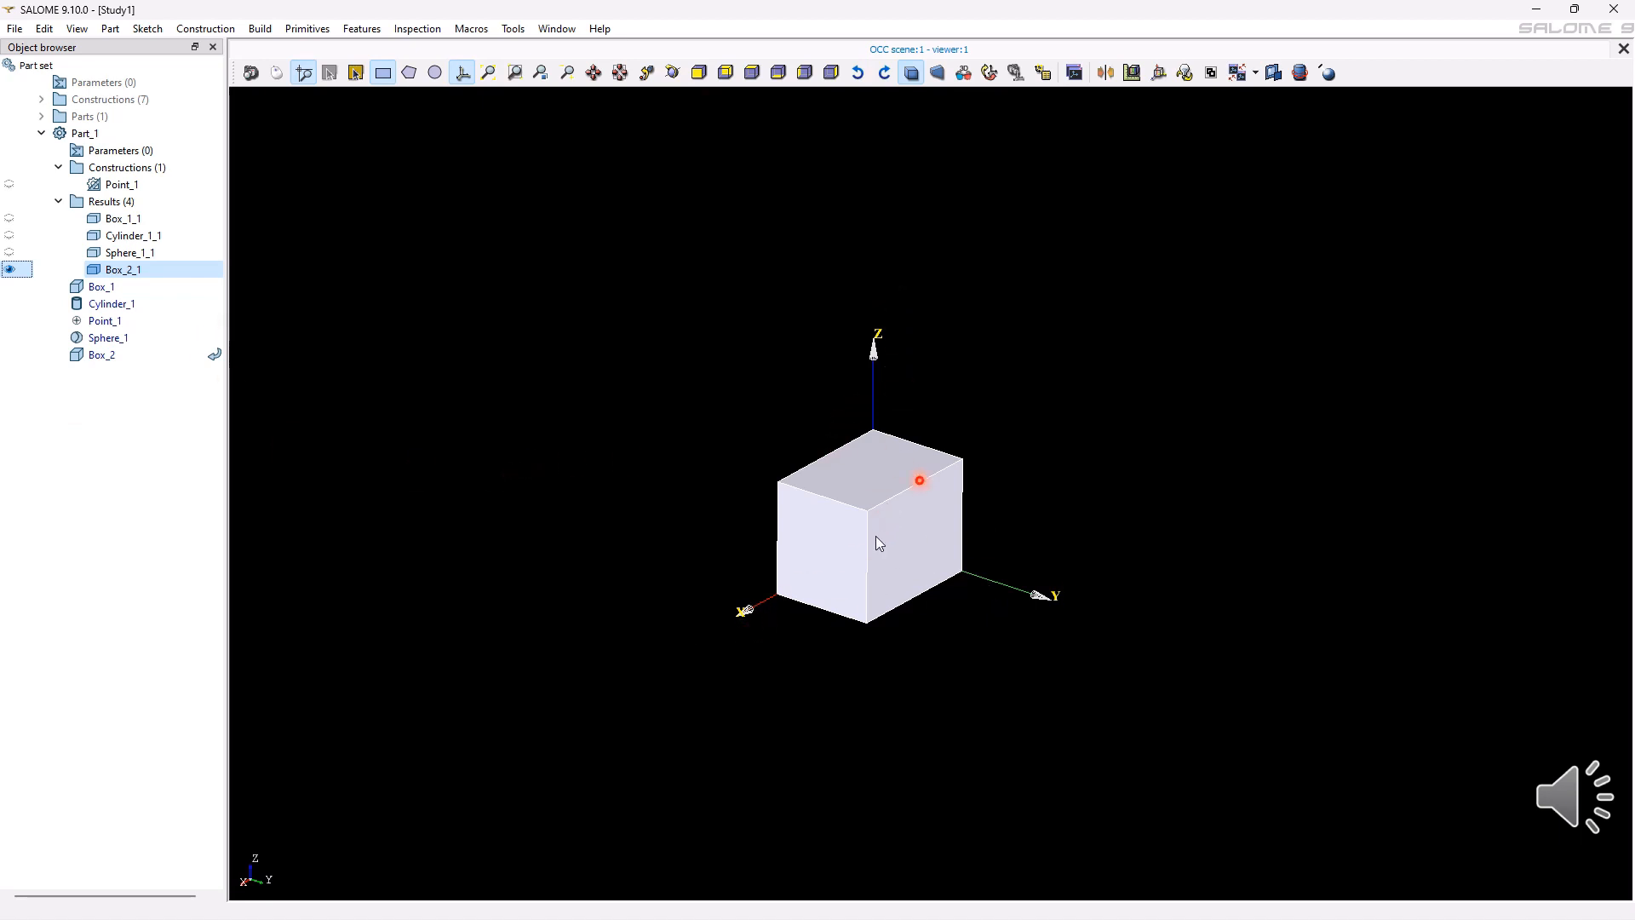
click(462, 75)
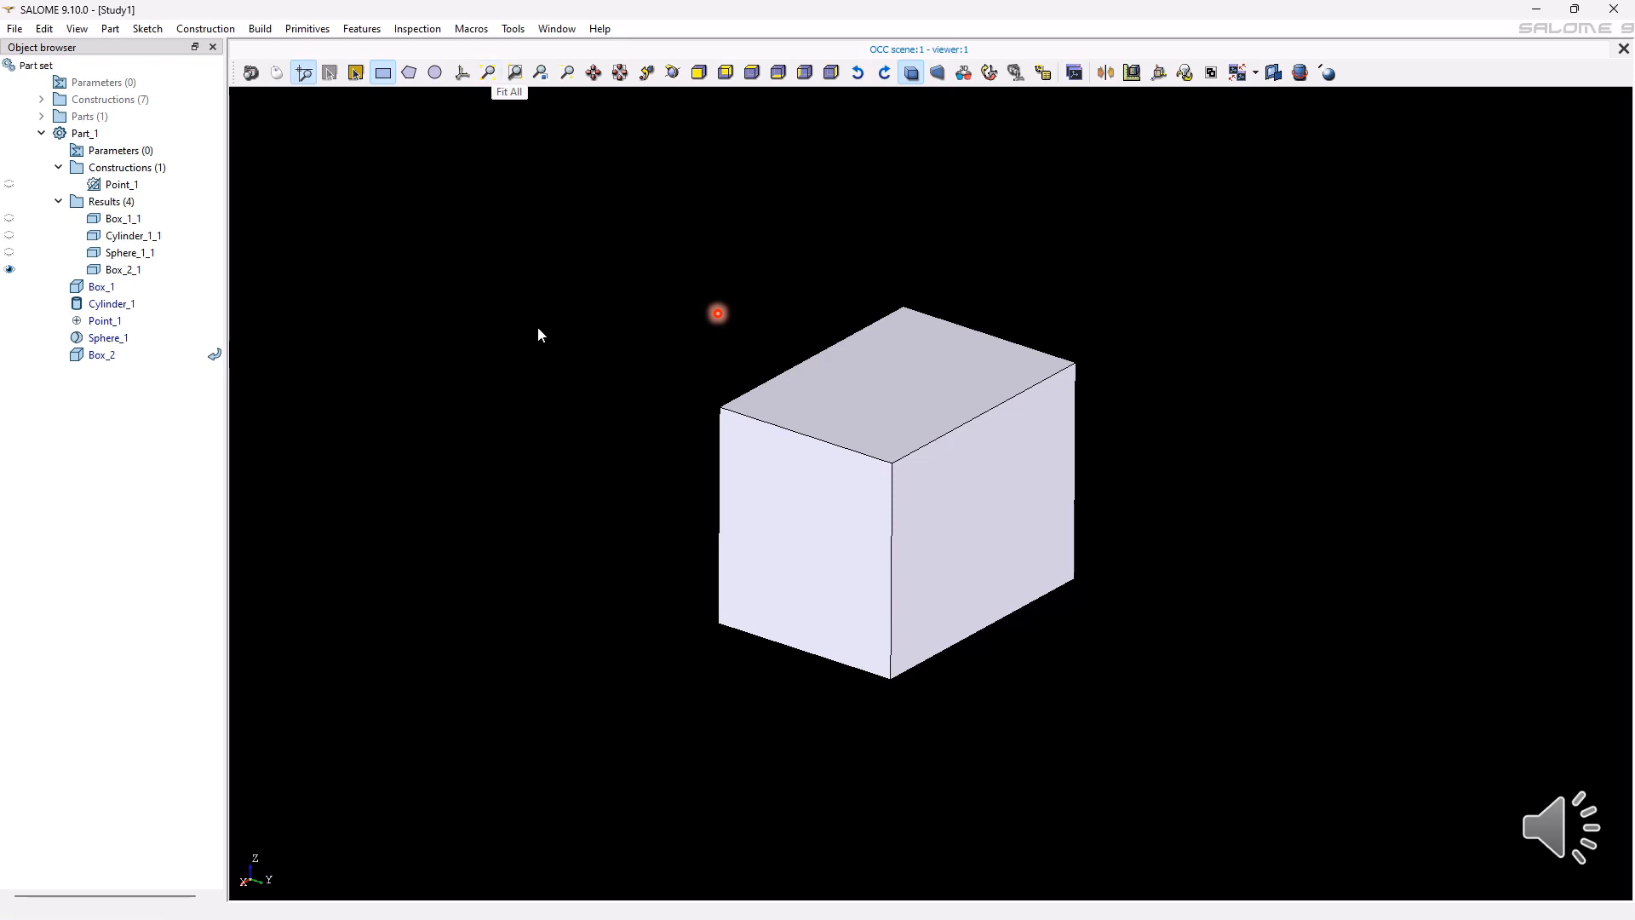
Step: Fit all objects inside the view frame, zoom out from Box_2_1 and apply Fit All again
click(488, 75)
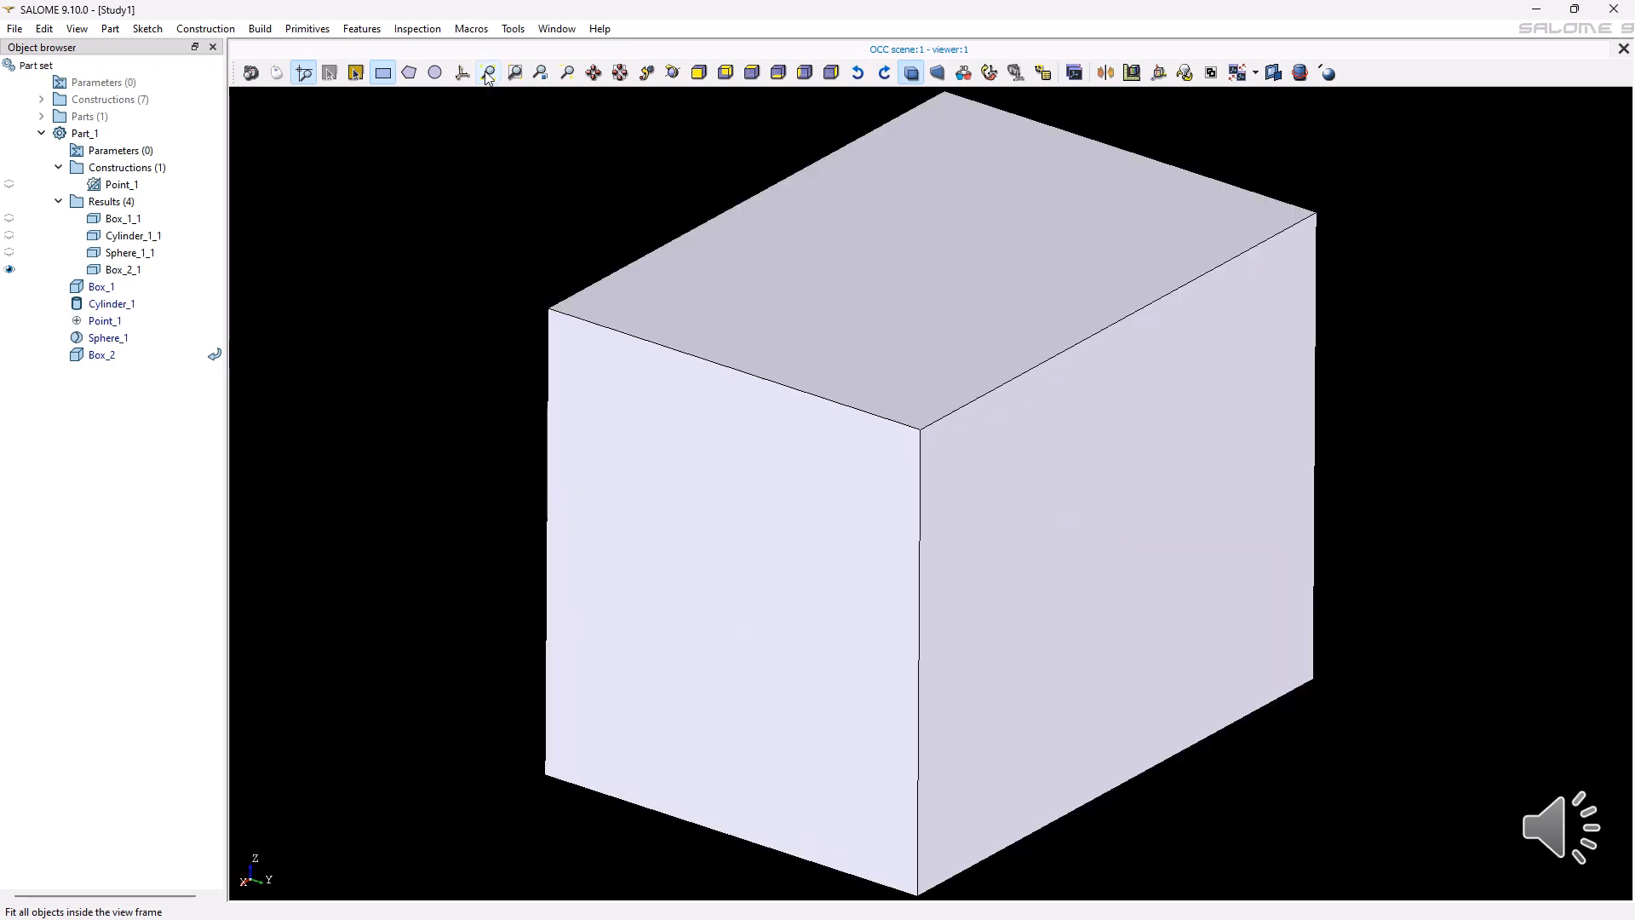
scroll(481, 173, down, 3)
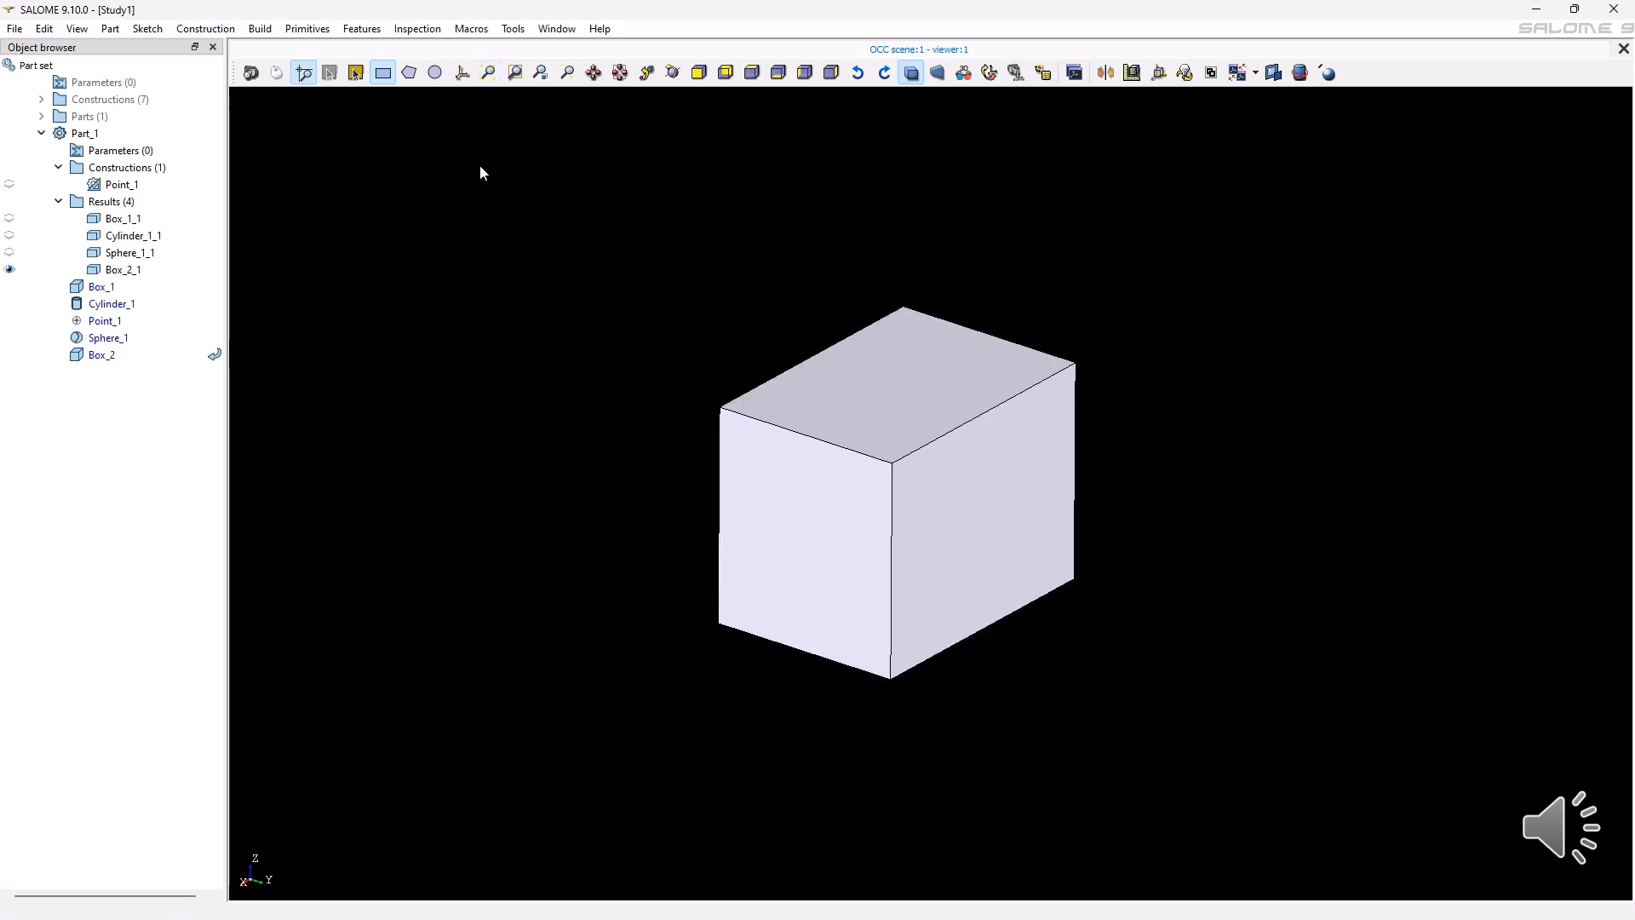
click(490, 74)
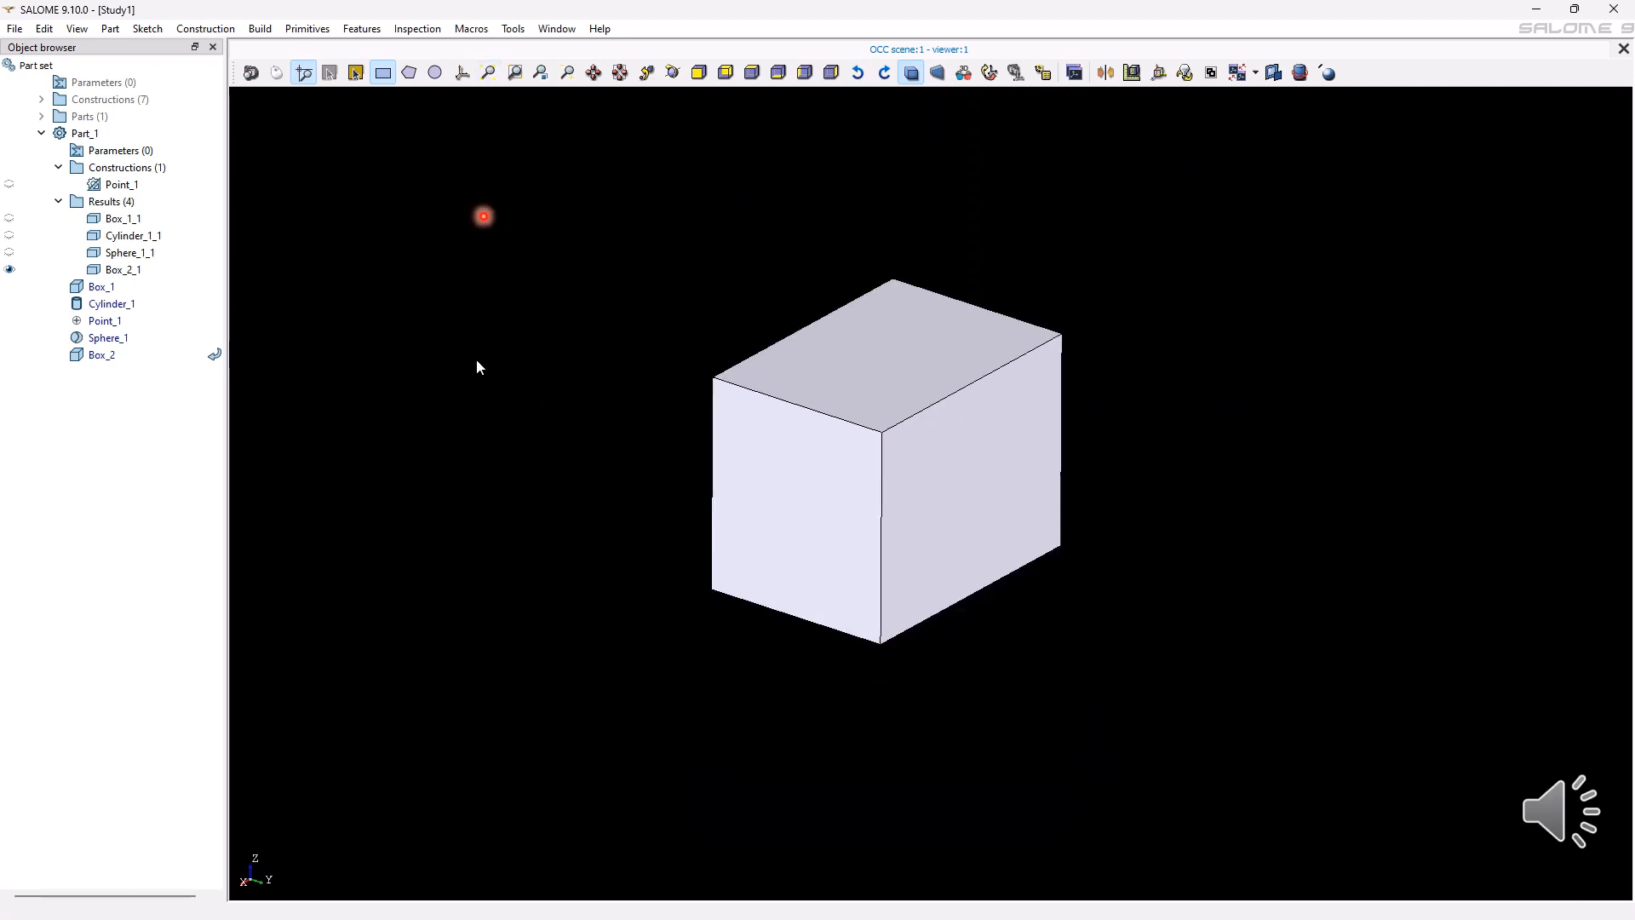
Step: Fit the view to a small area around the front upper corner of Box_2_1, and zoom back out
click(515, 77)
drag(888, 460, 908, 474)
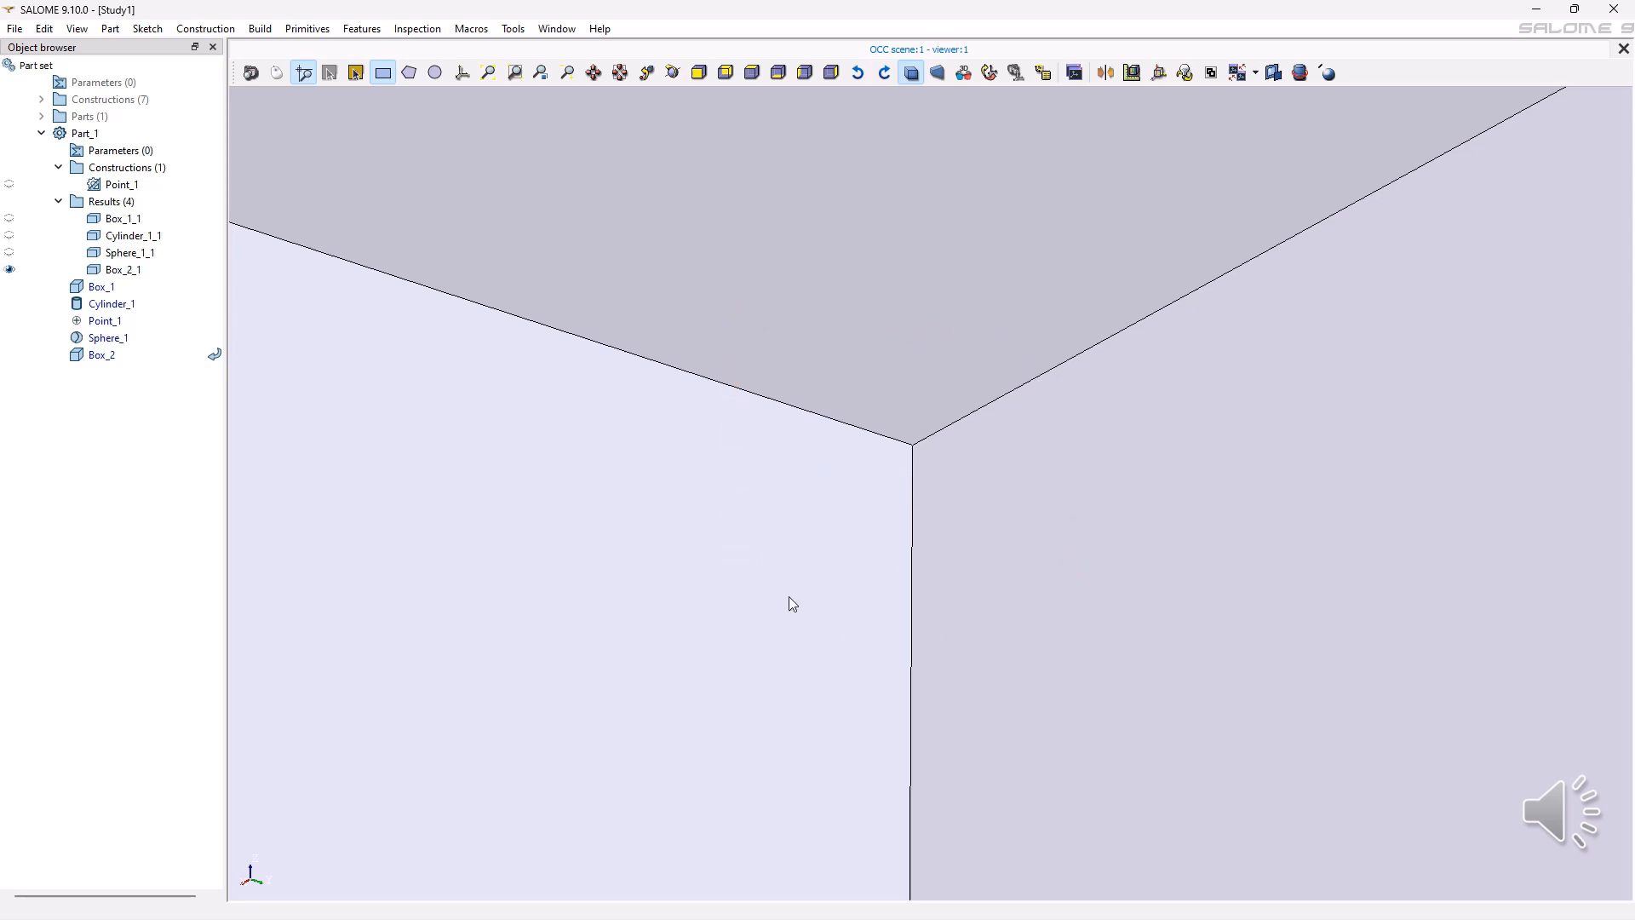
scroll(935, 339, down, 5)
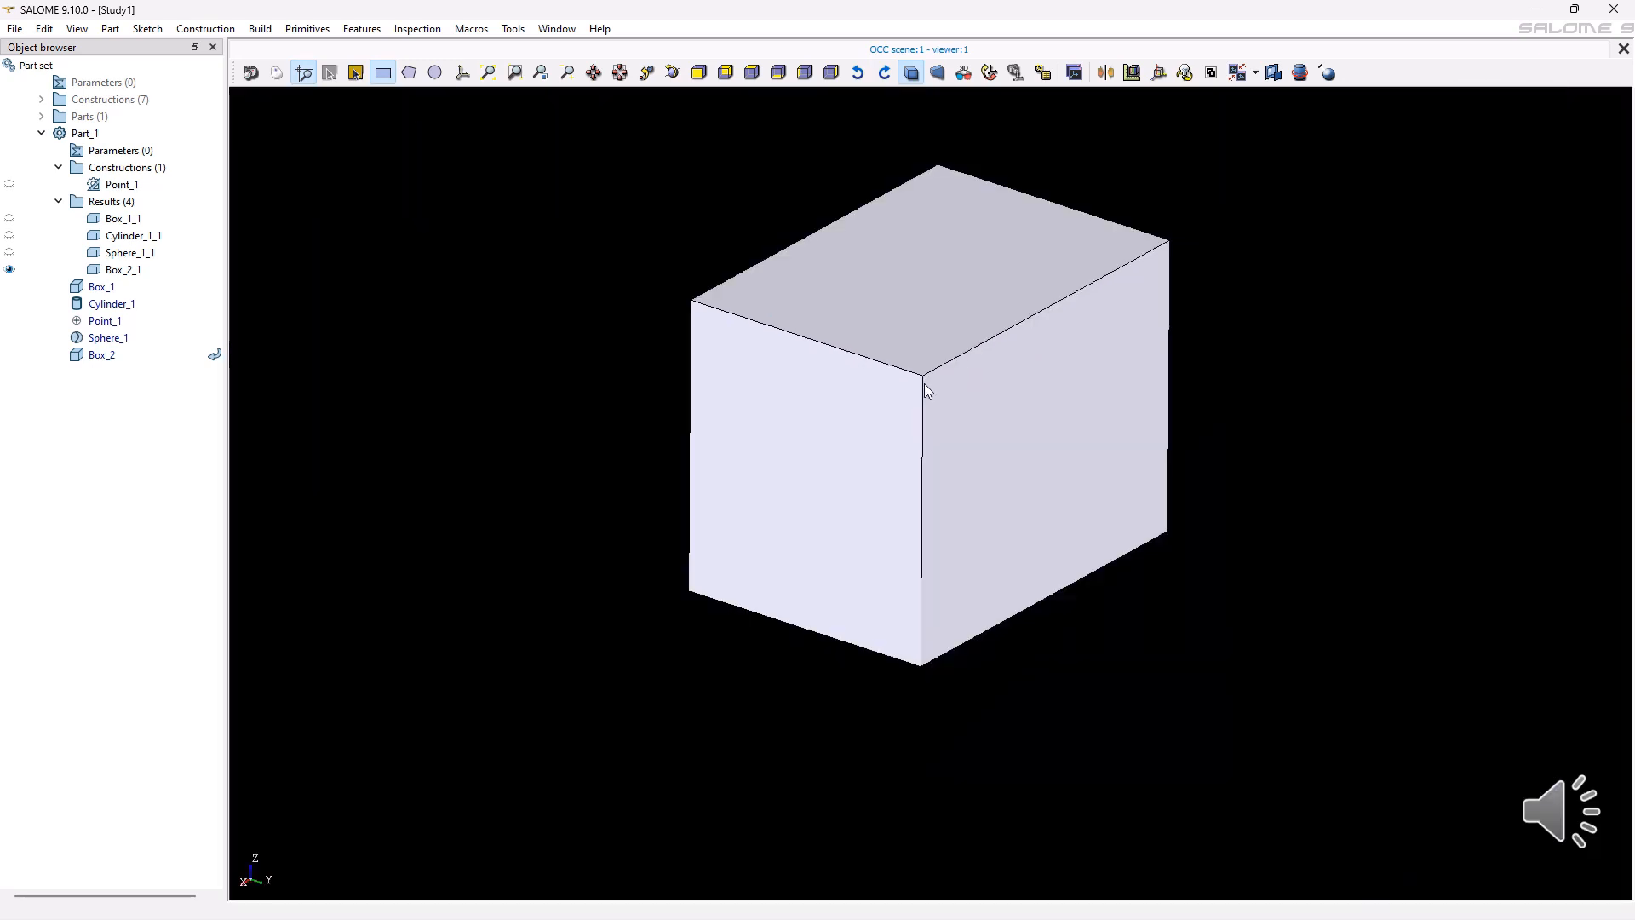
Step: Select the front upper edge of Box_2_1, fit the view to that selection, and return to a view of the whole box
scroll(923, 383, down, 1)
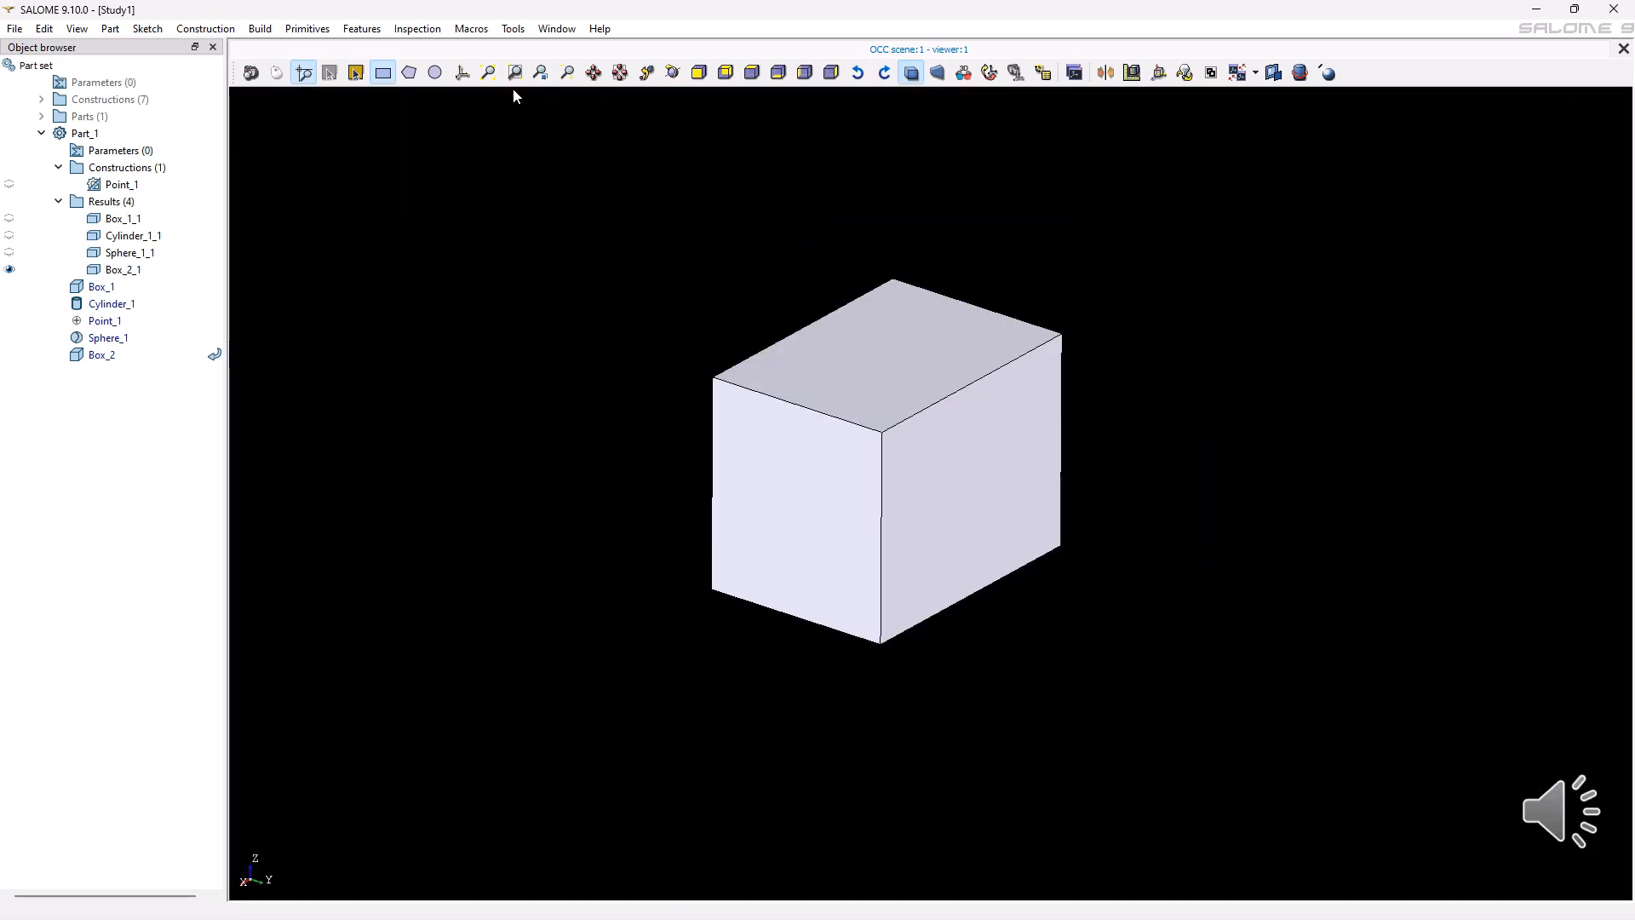
click(541, 74)
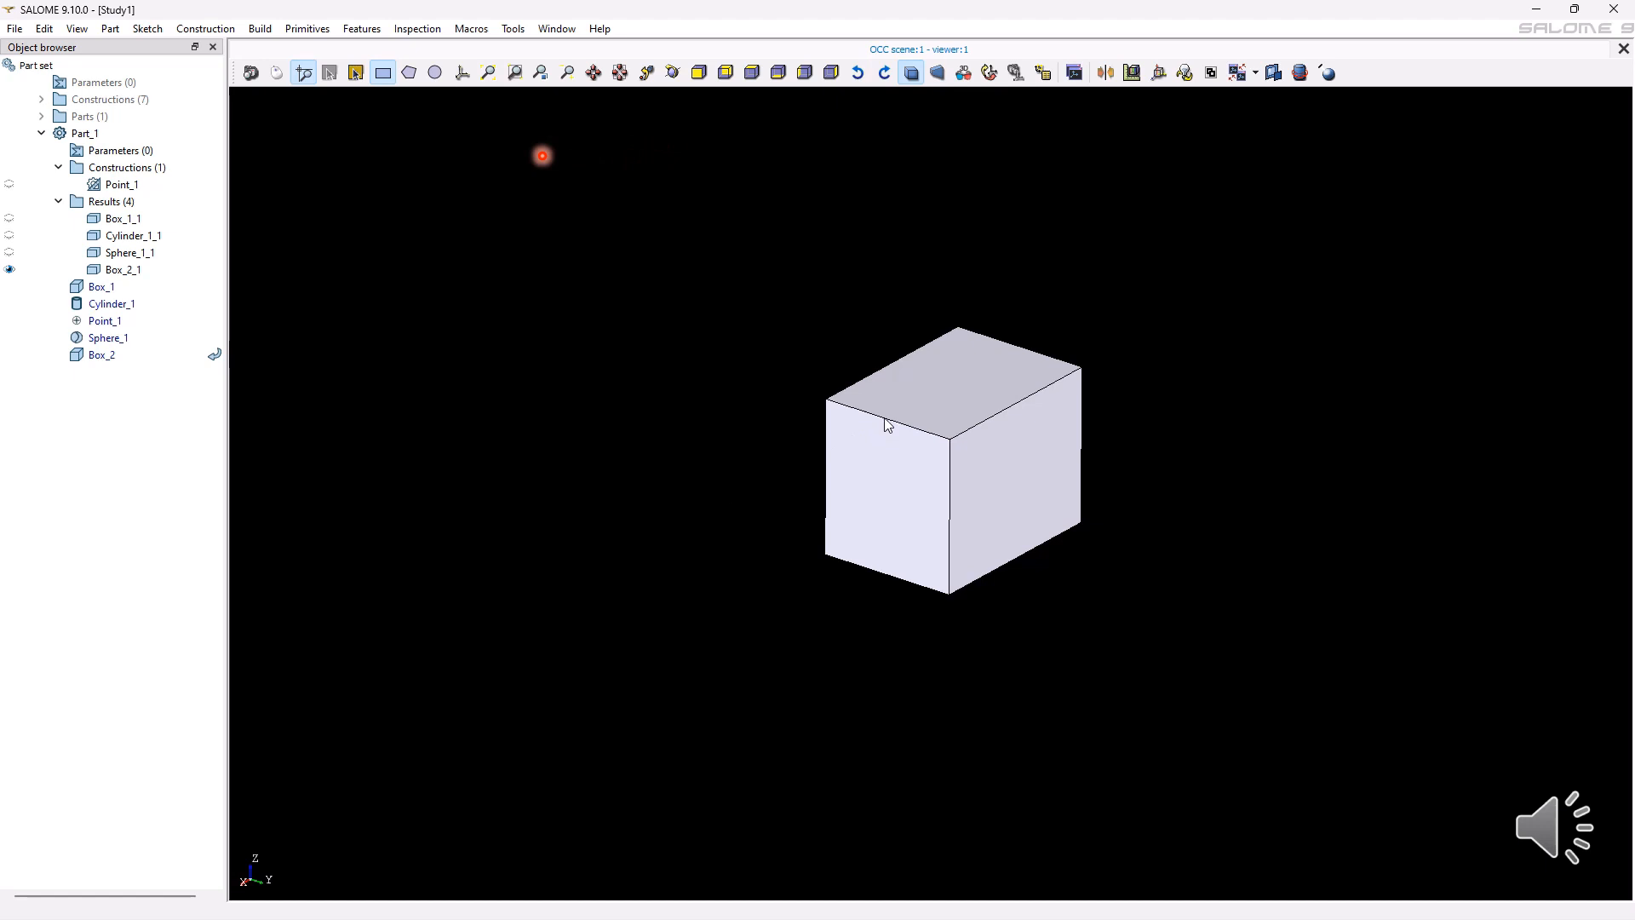
drag(784, 359, 971, 484)
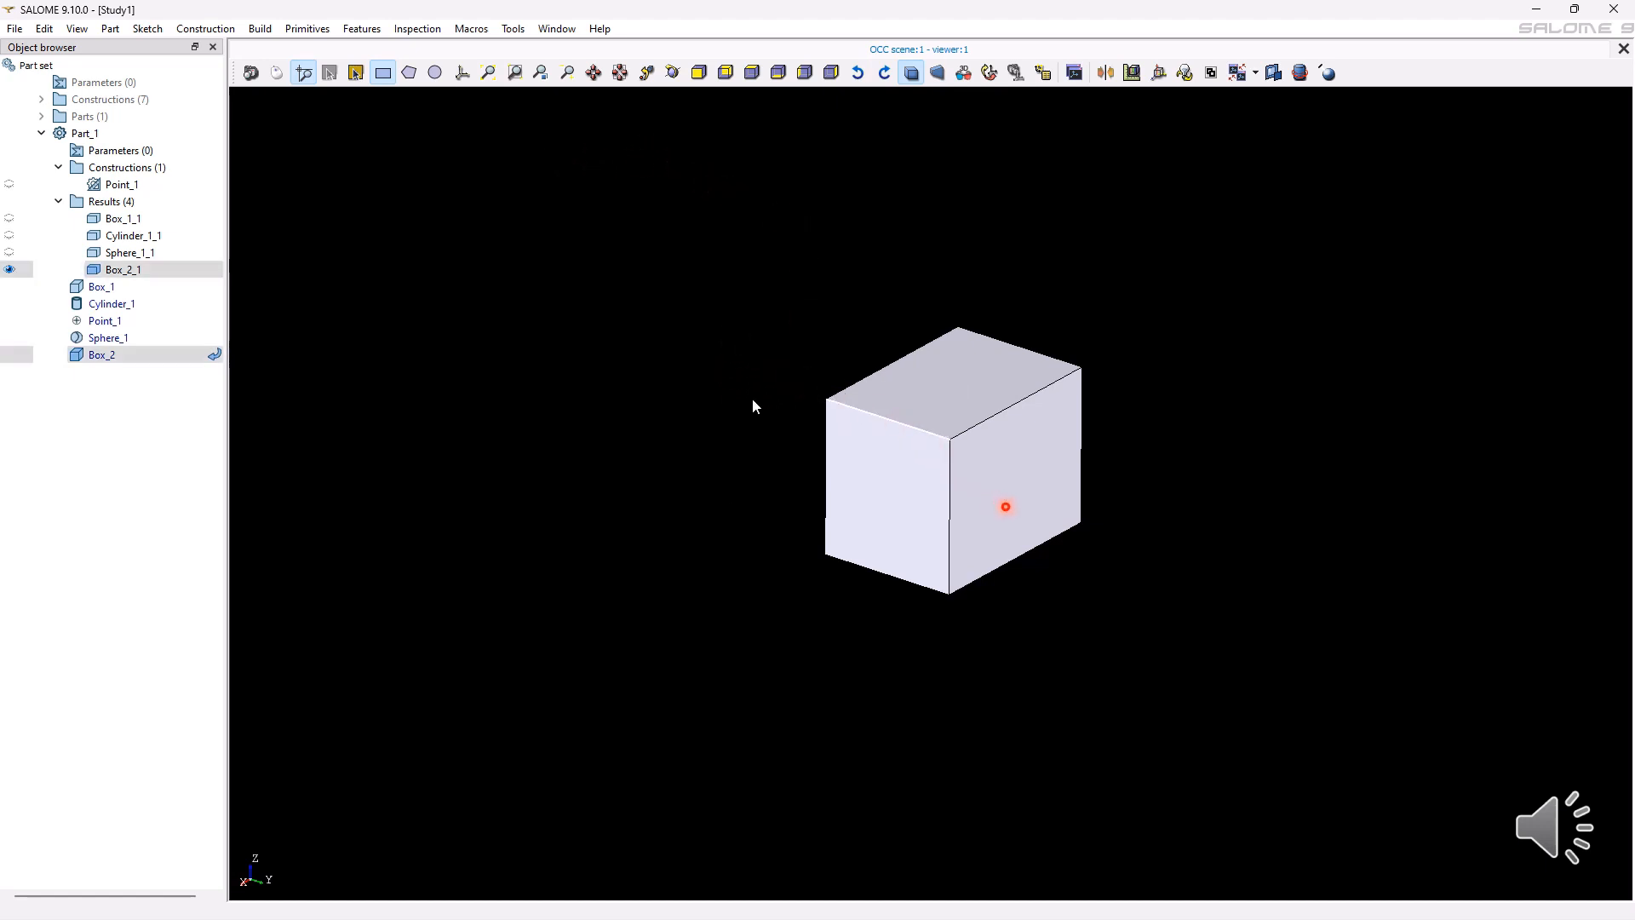
click(539, 78)
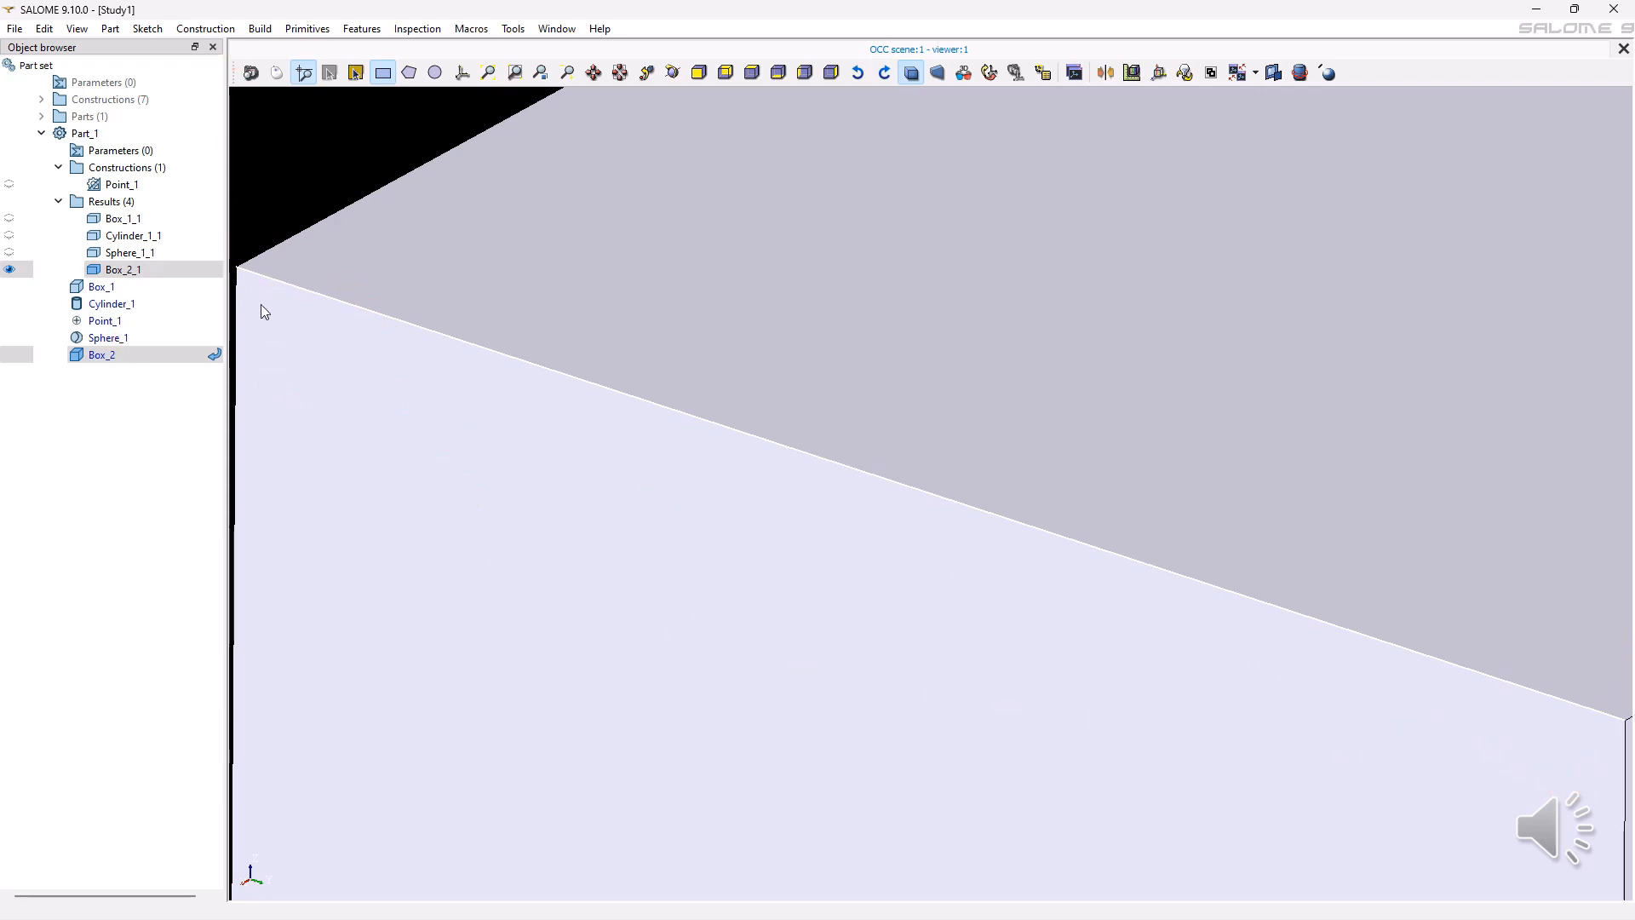
click(541, 73)
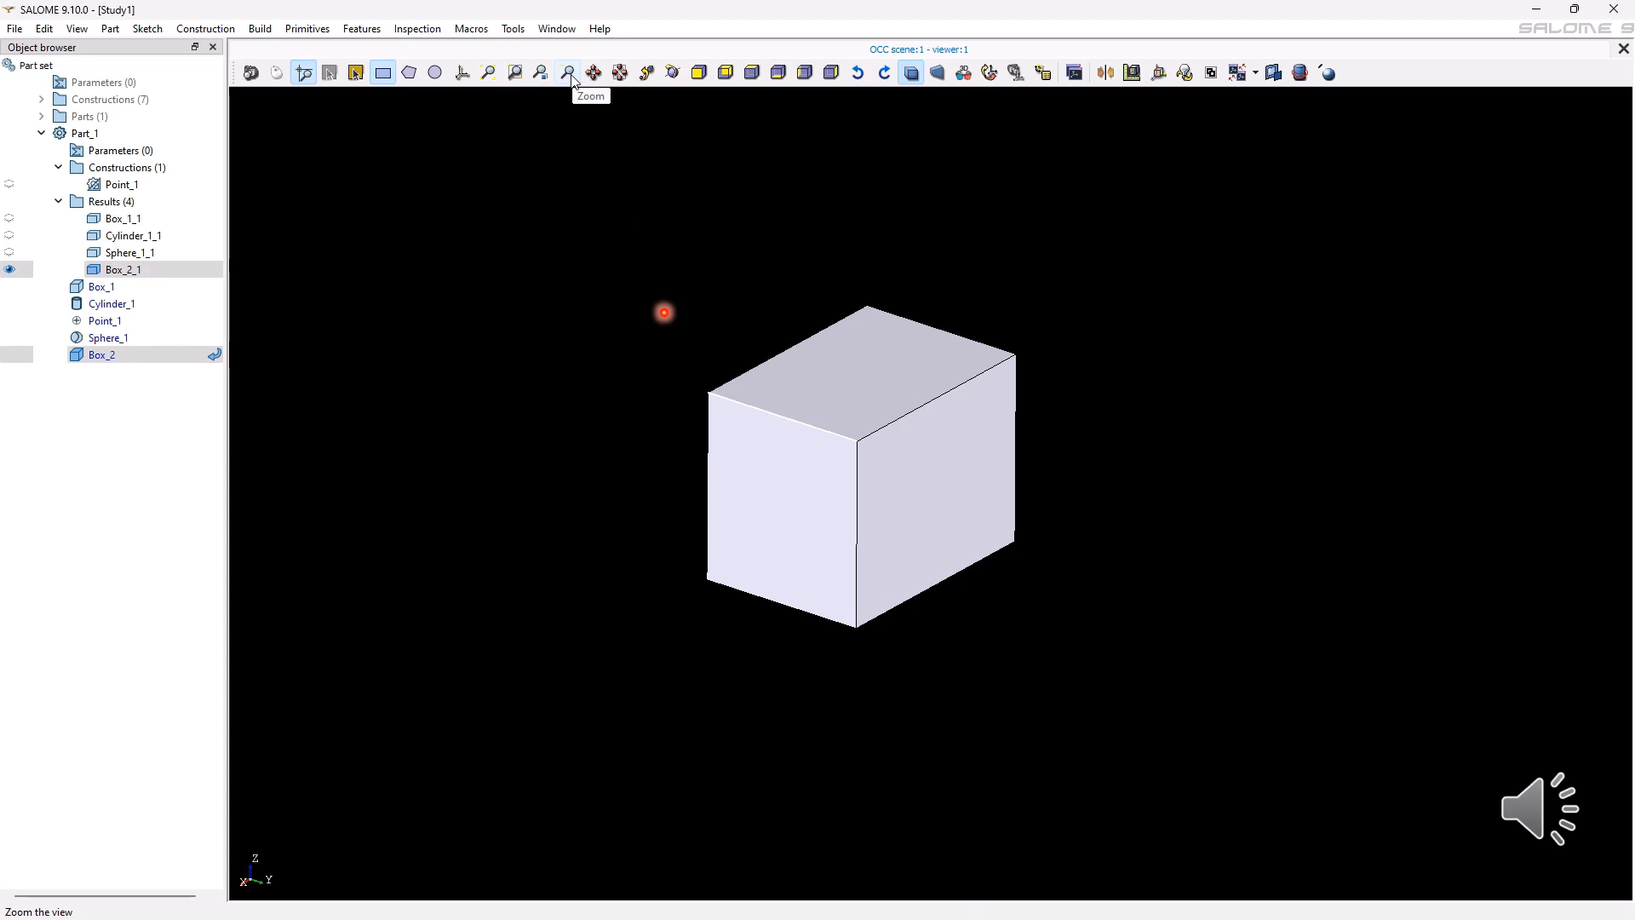
Step: Use the Zoom tool to change the magnification of Box_2_1 interactively
click(568, 74)
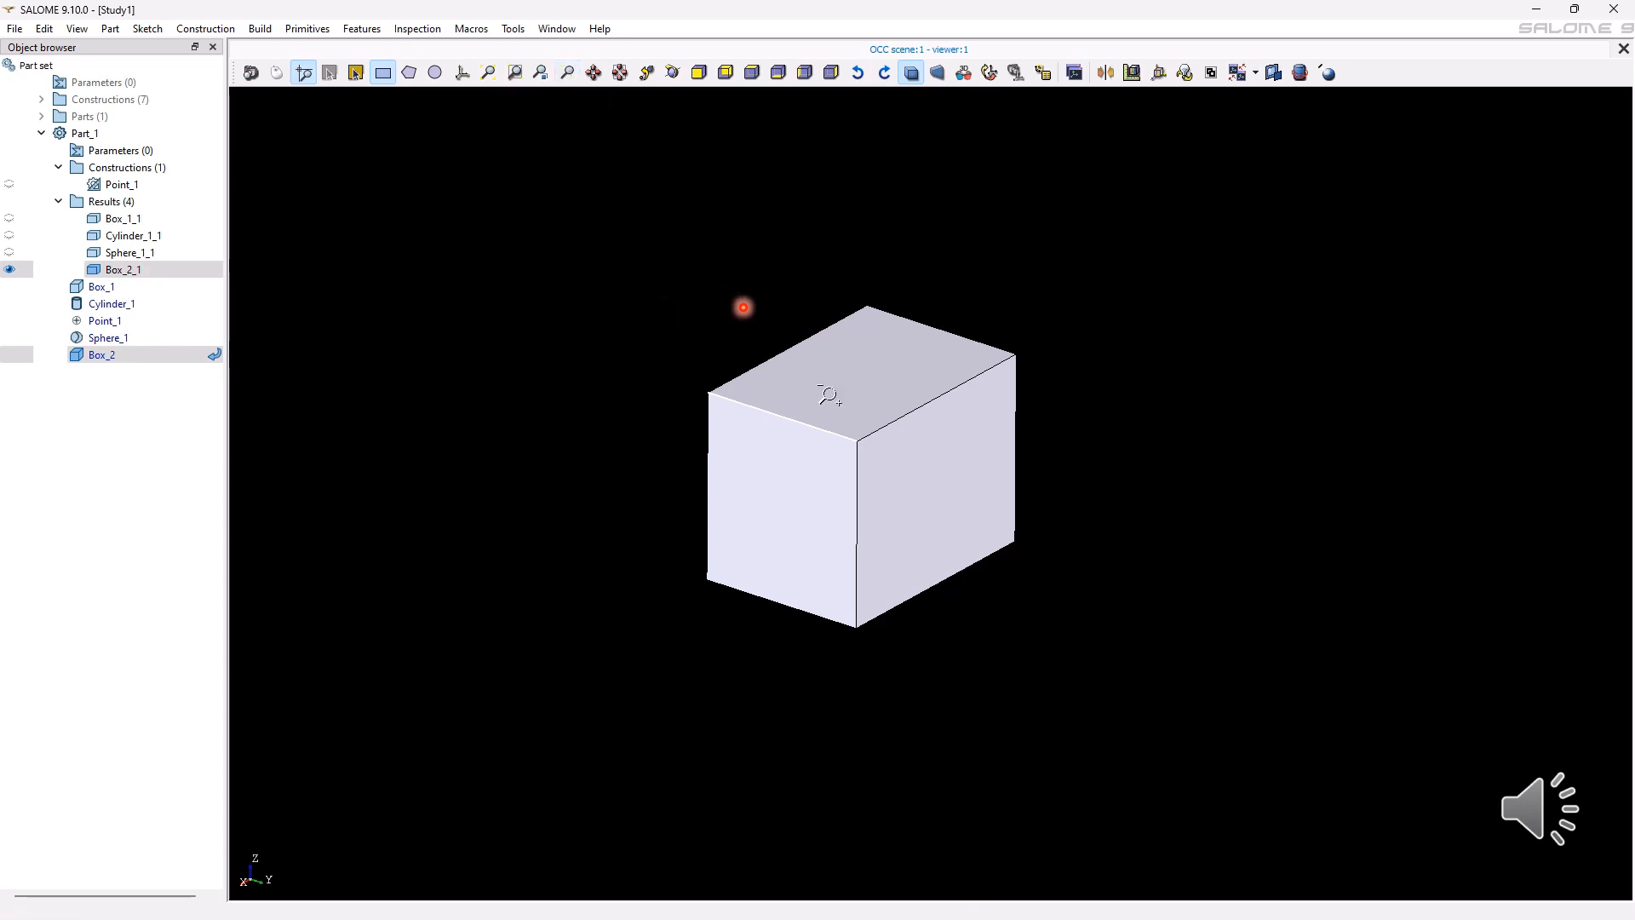
drag(829, 396, 779, 503)
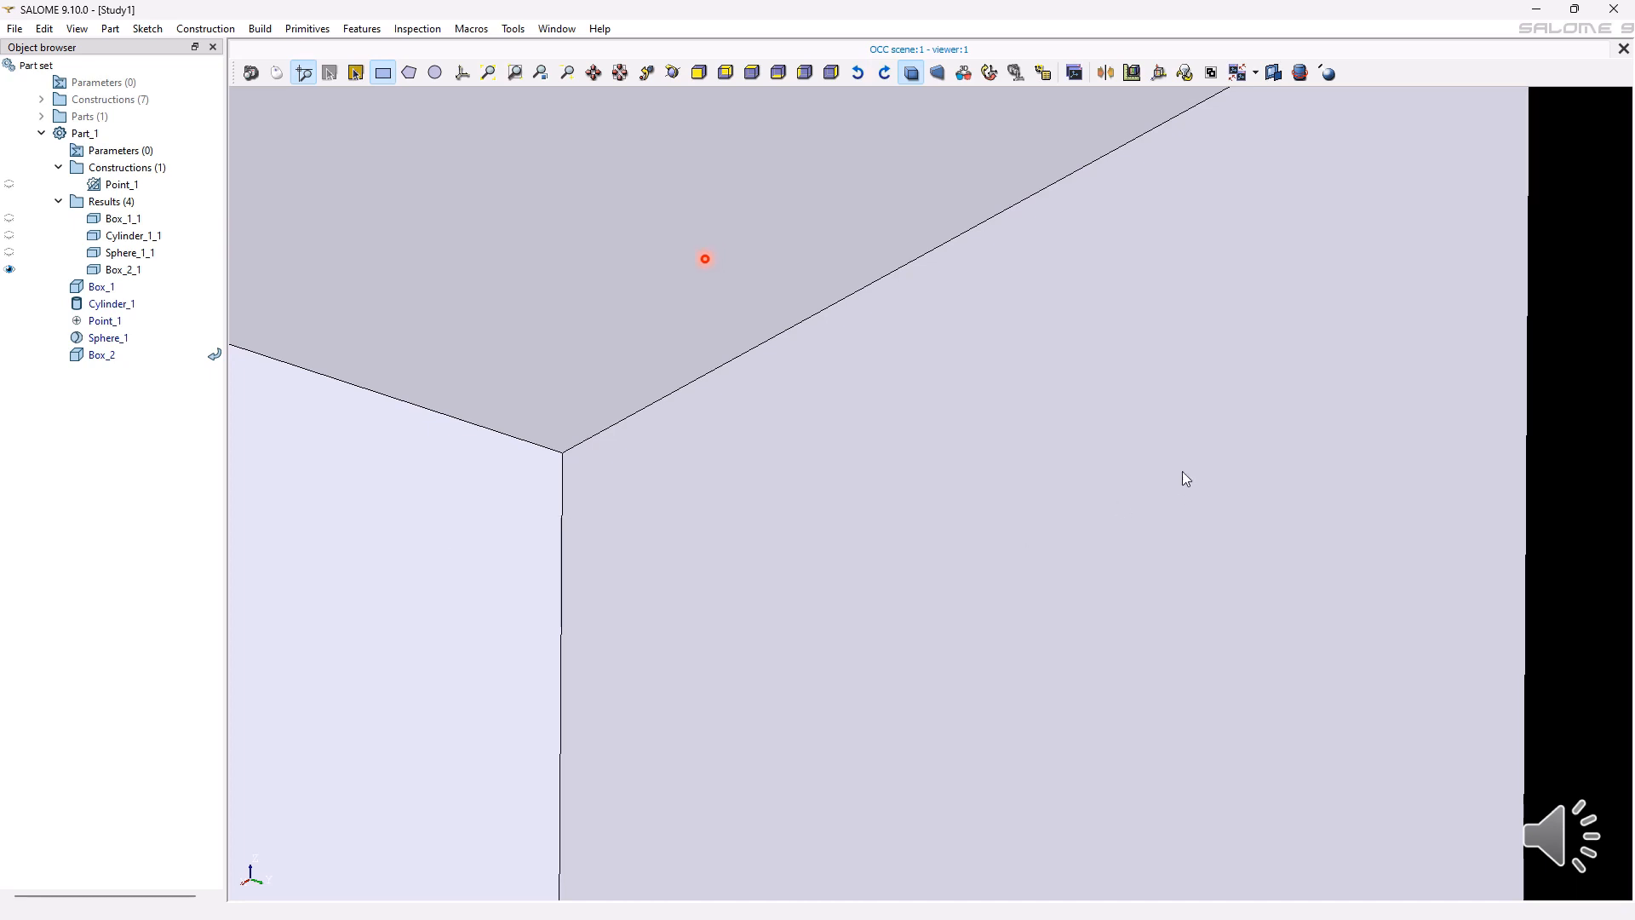
drag(1183, 471, 690, 472)
Step: Pan the enlarged view of Box_2_1 in two opposite directions
click(595, 73)
drag(519, 476, 1110, 902)
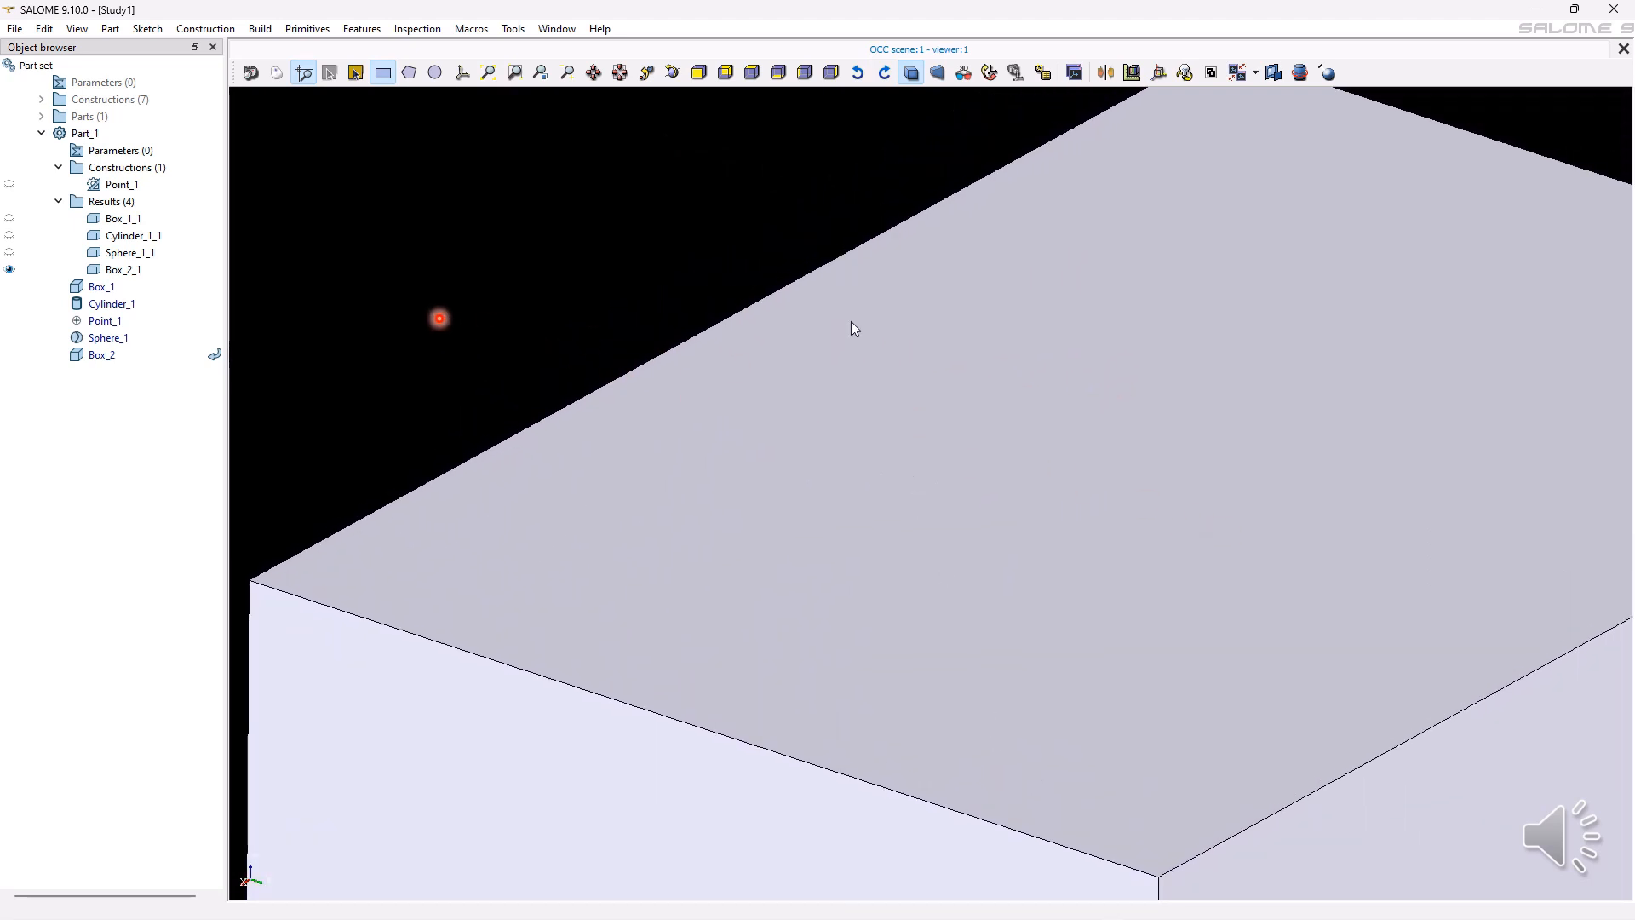
click(593, 72)
drag(1164, 295, 514, 225)
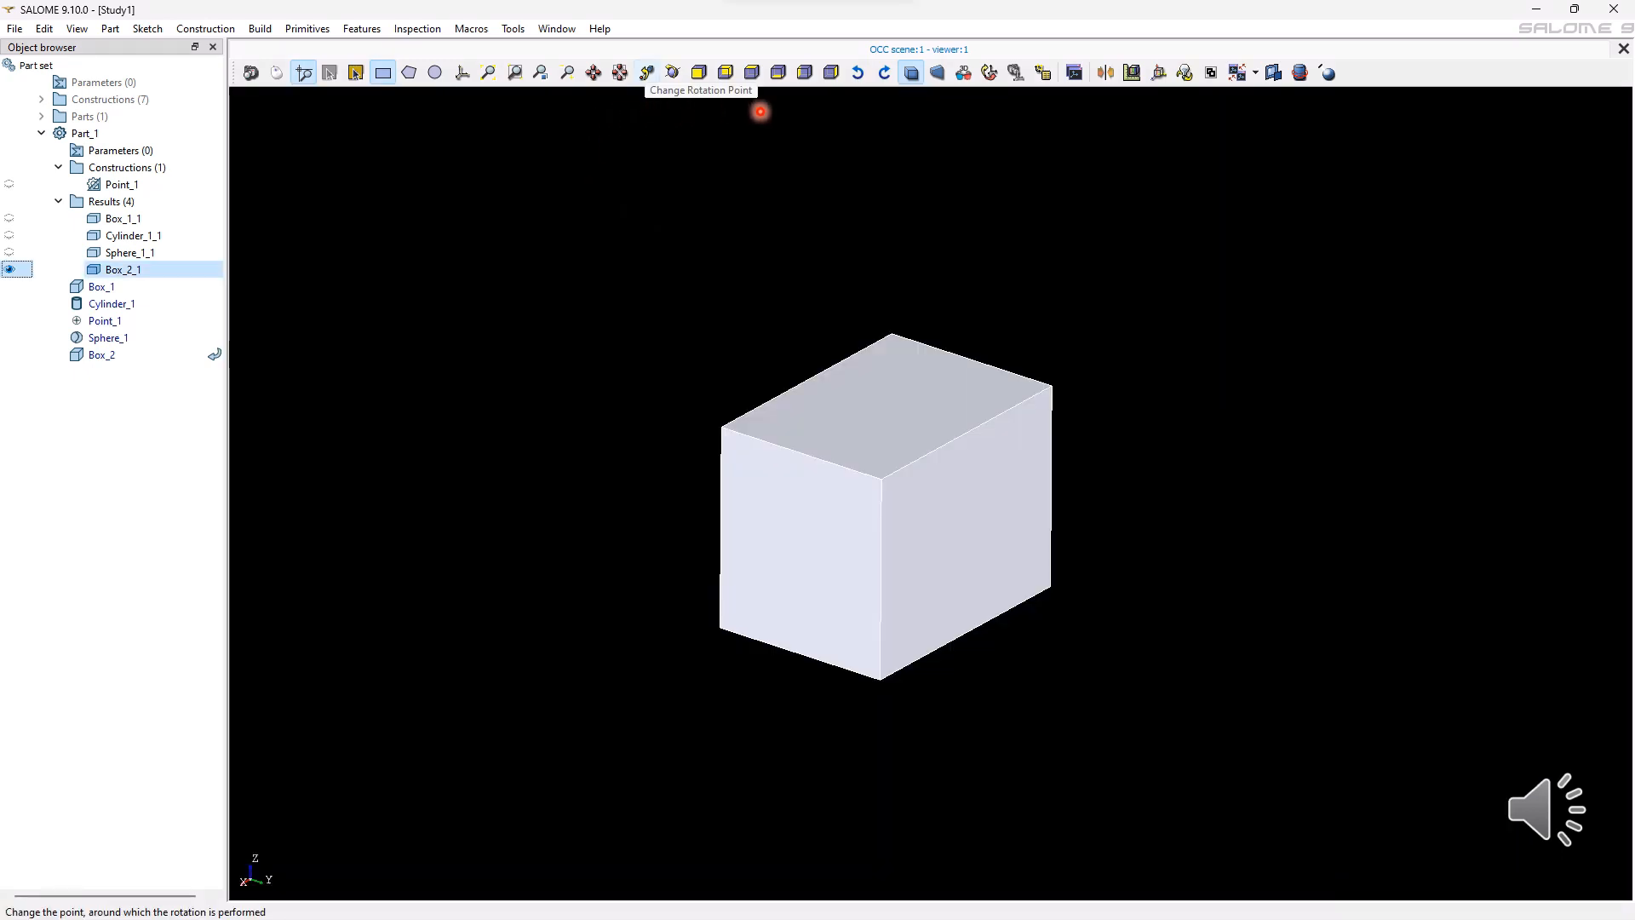
Step: Set the view's rotation point to the gravity center of a face of Box_2_1 instead of the bounding box center
click(647, 73)
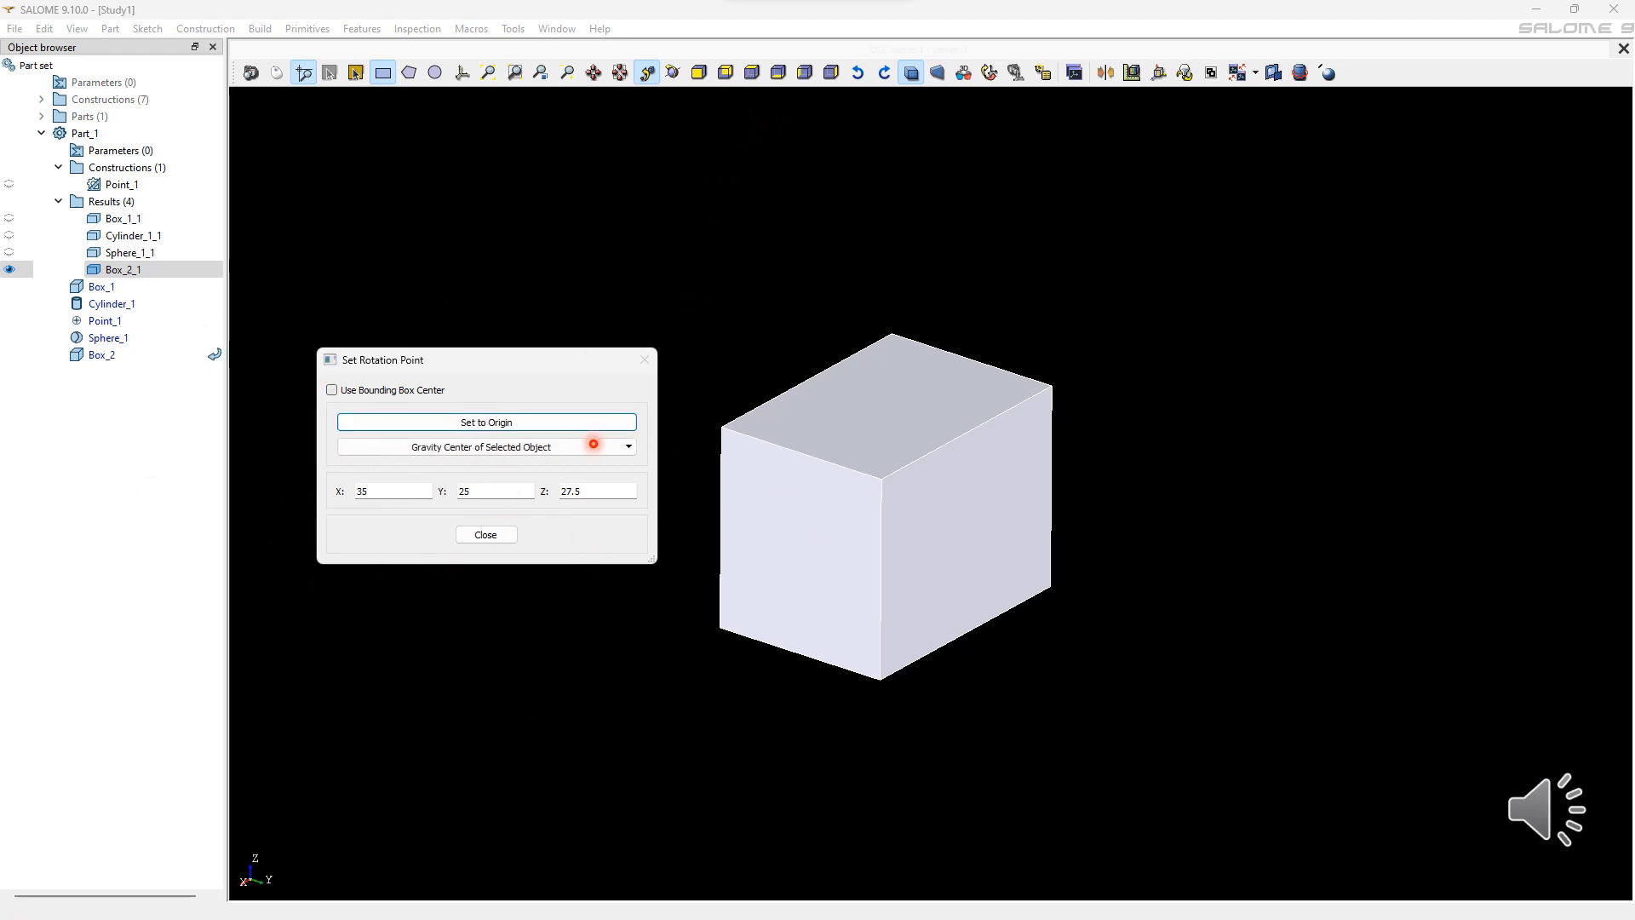
click(595, 444)
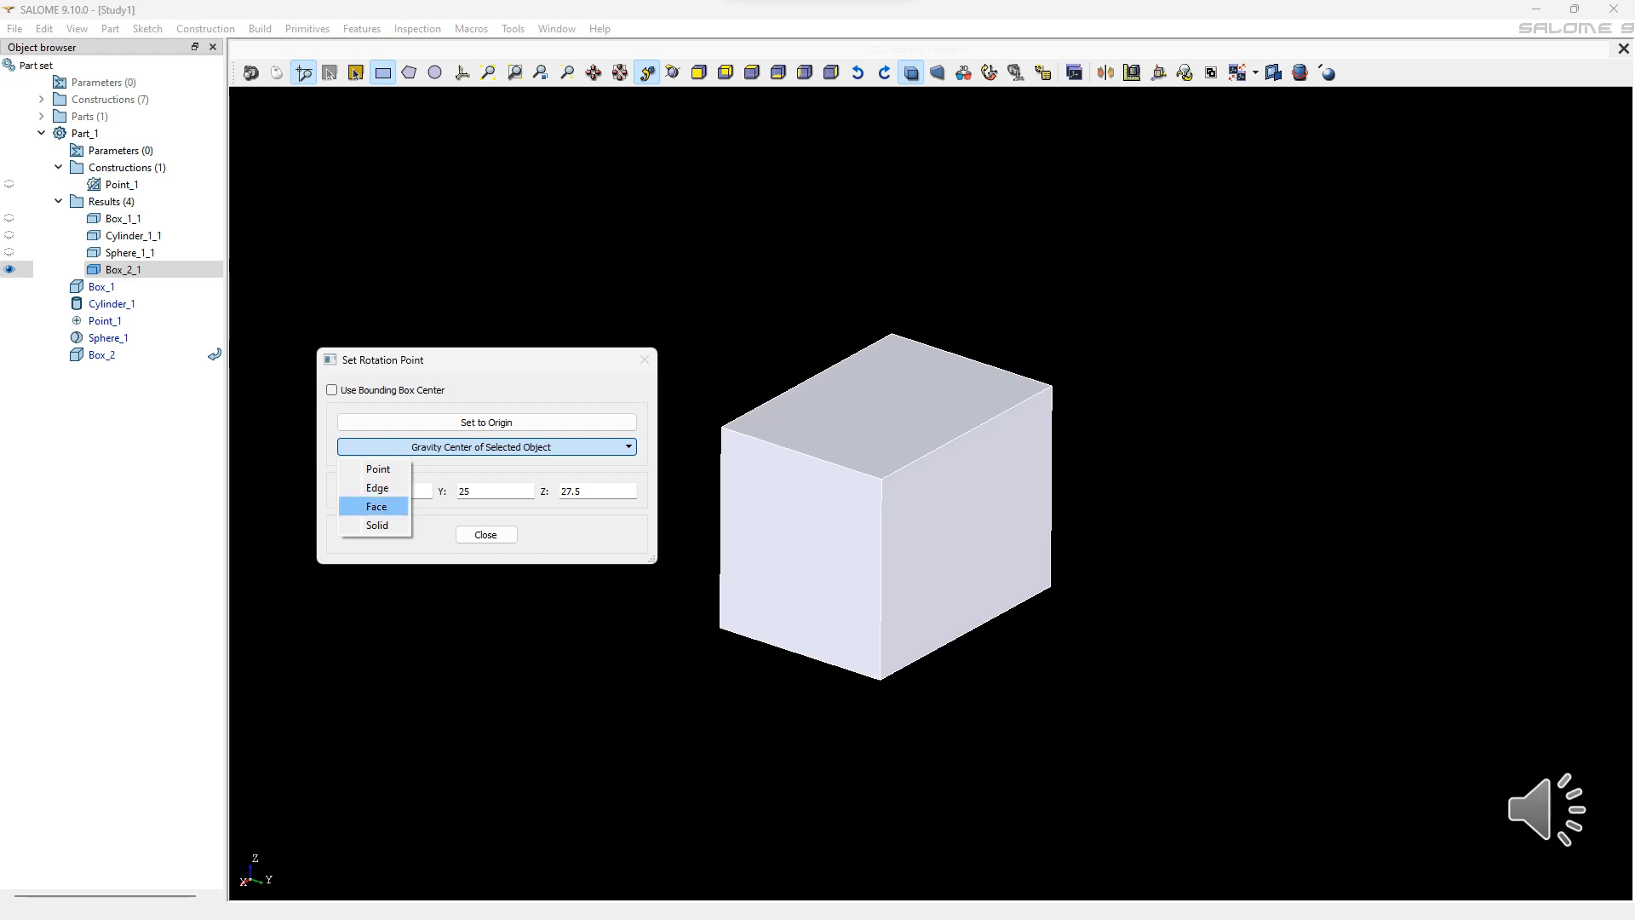
click(378, 507)
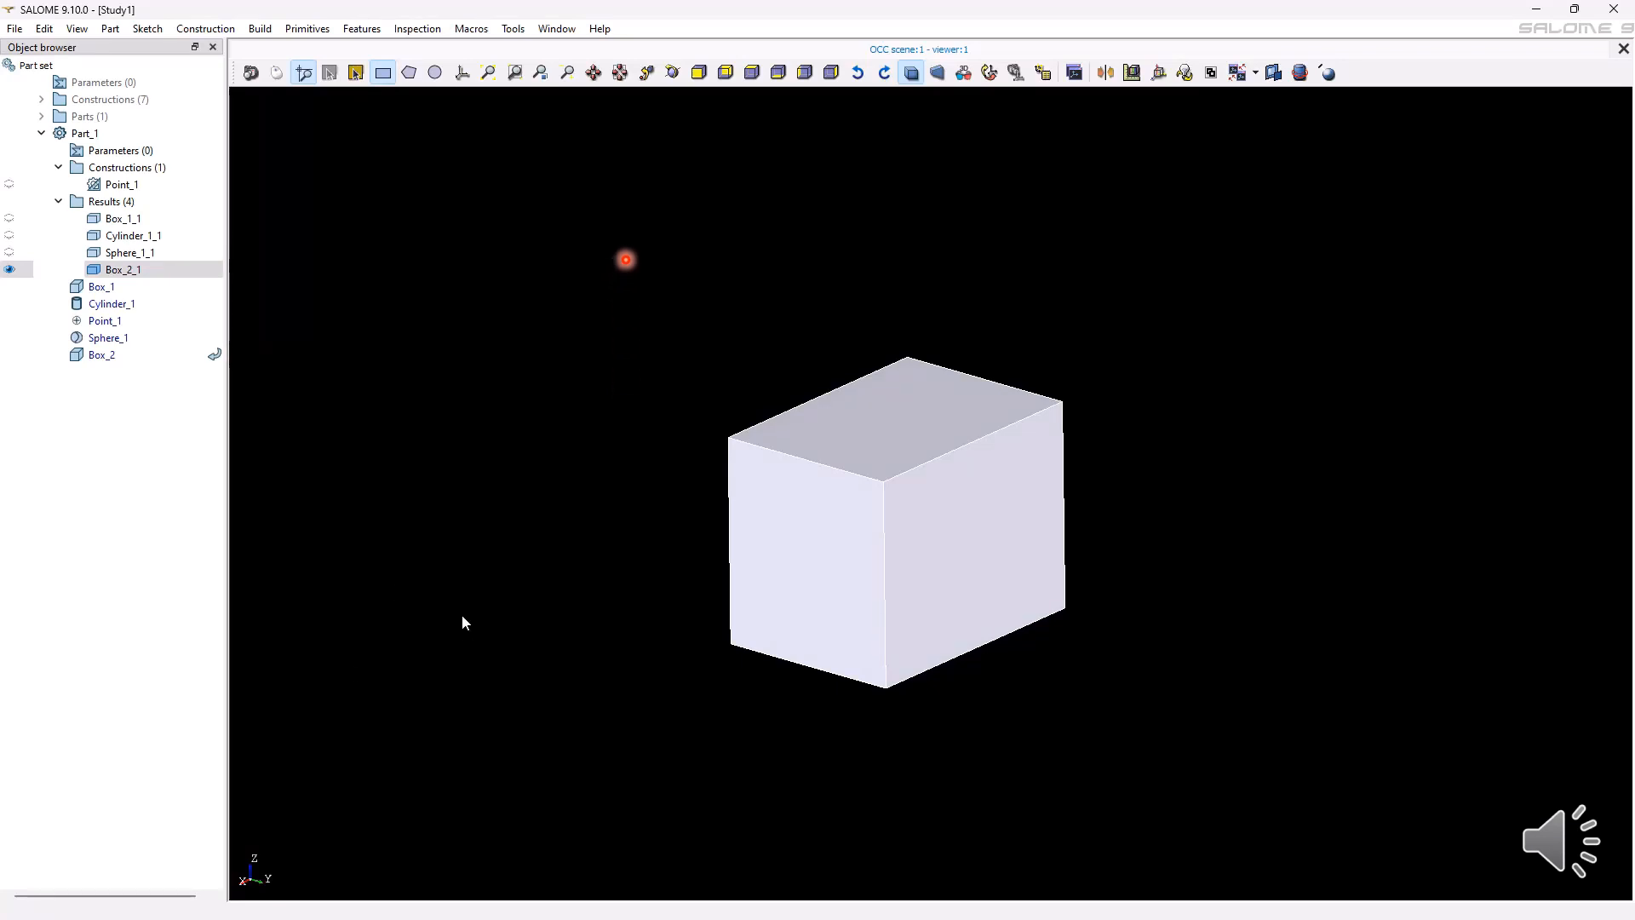
Step: Rotate the view around Box_2_1 with the Rotation tool in several directions
click(672, 73)
drag(954, 488, 909, 508)
drag(777, 626, 816, 559)
drag(701, 398, 899, 612)
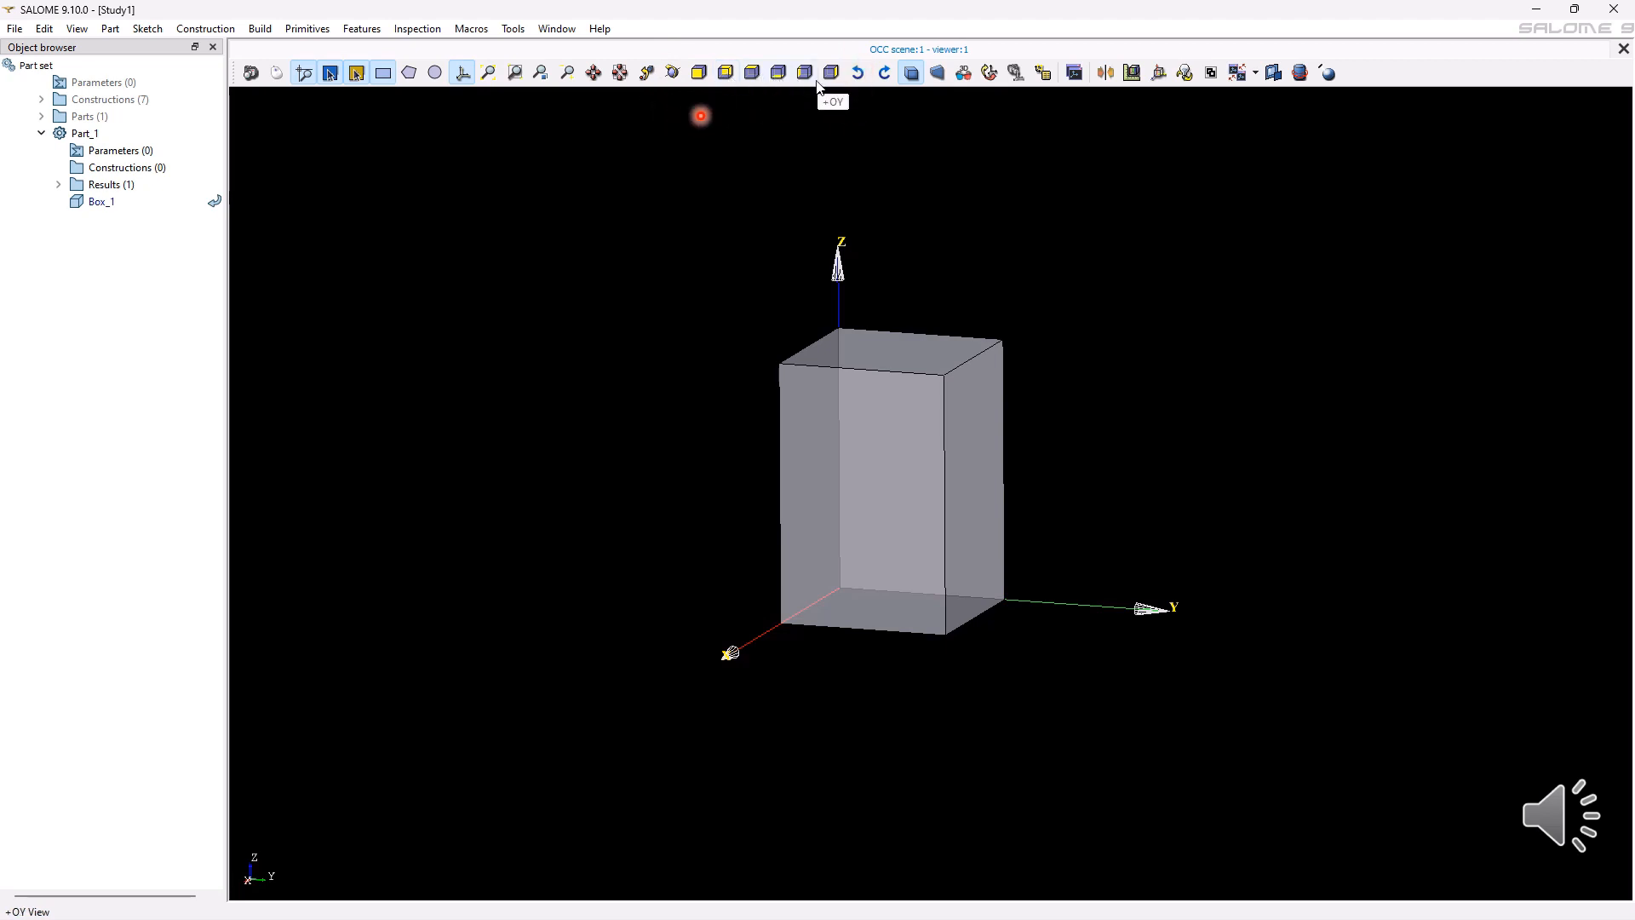
Step: View Box_1 along the X axis from the front and from the back, rotating the view freely after each
click(698, 73)
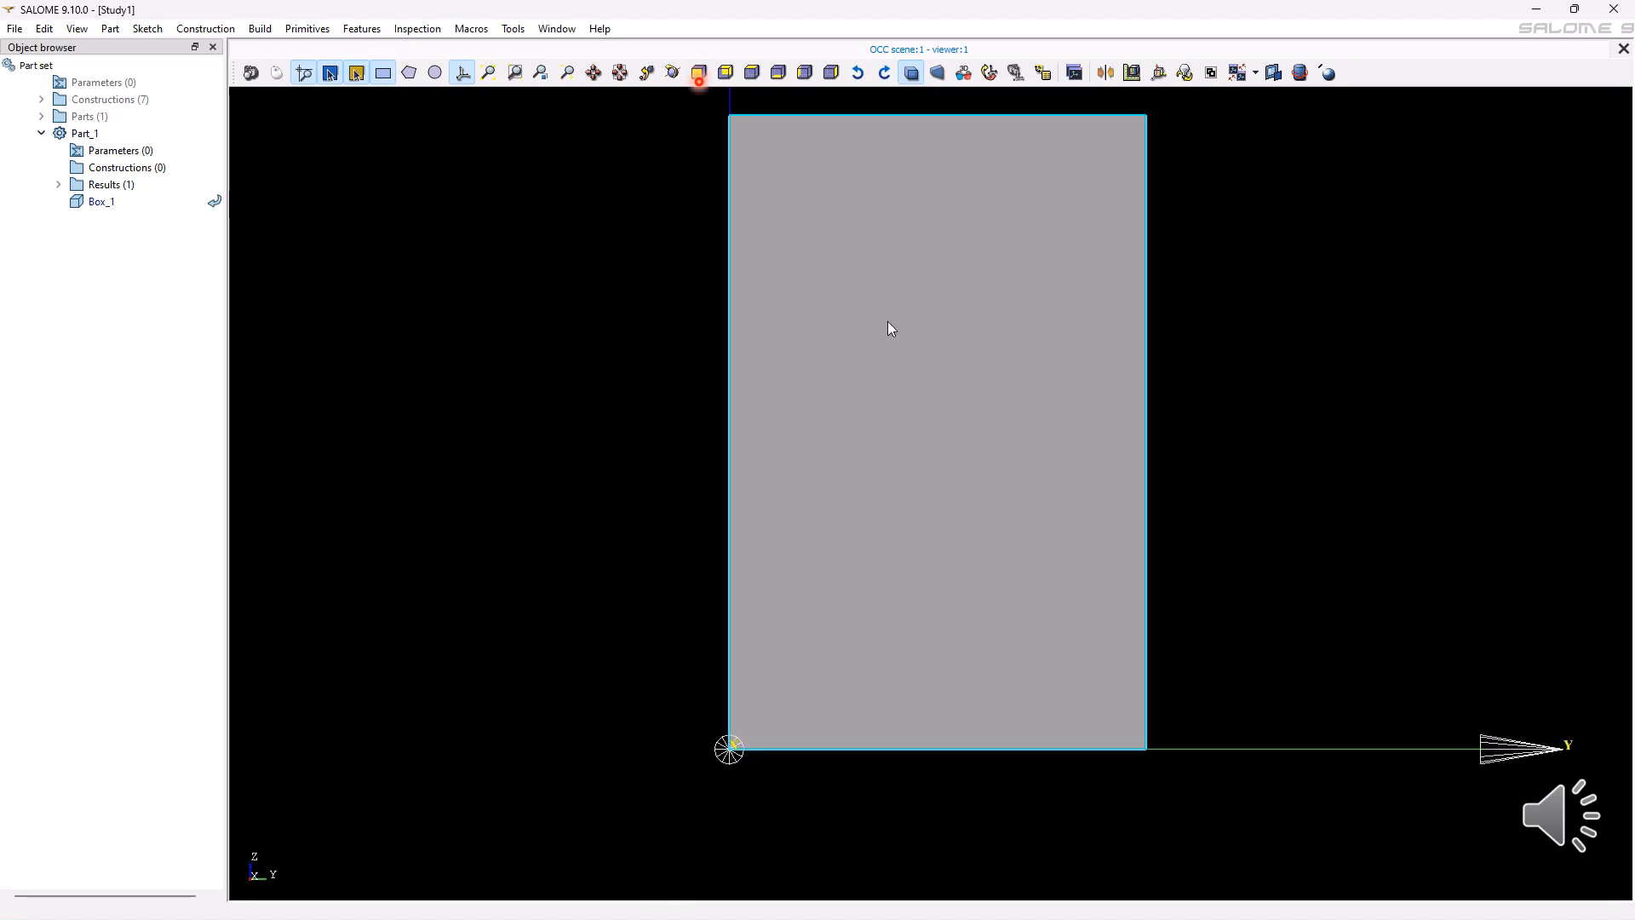
scroll(827, 500, down, 7)
ctrl+right_drag(818, 548, 576, 576)
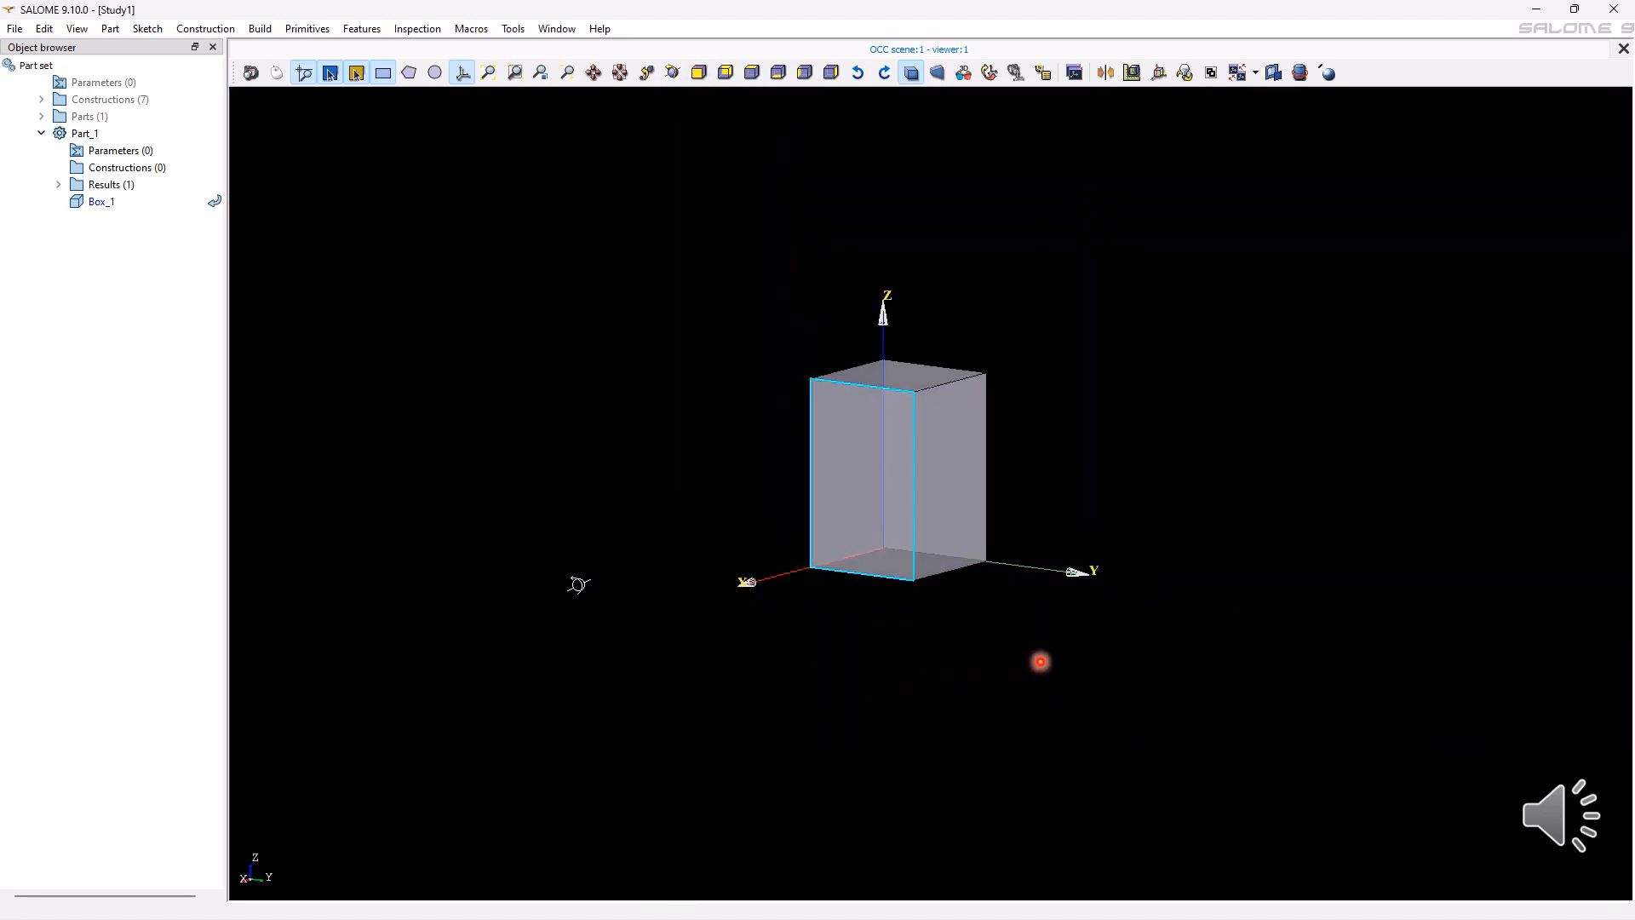
click(725, 73)
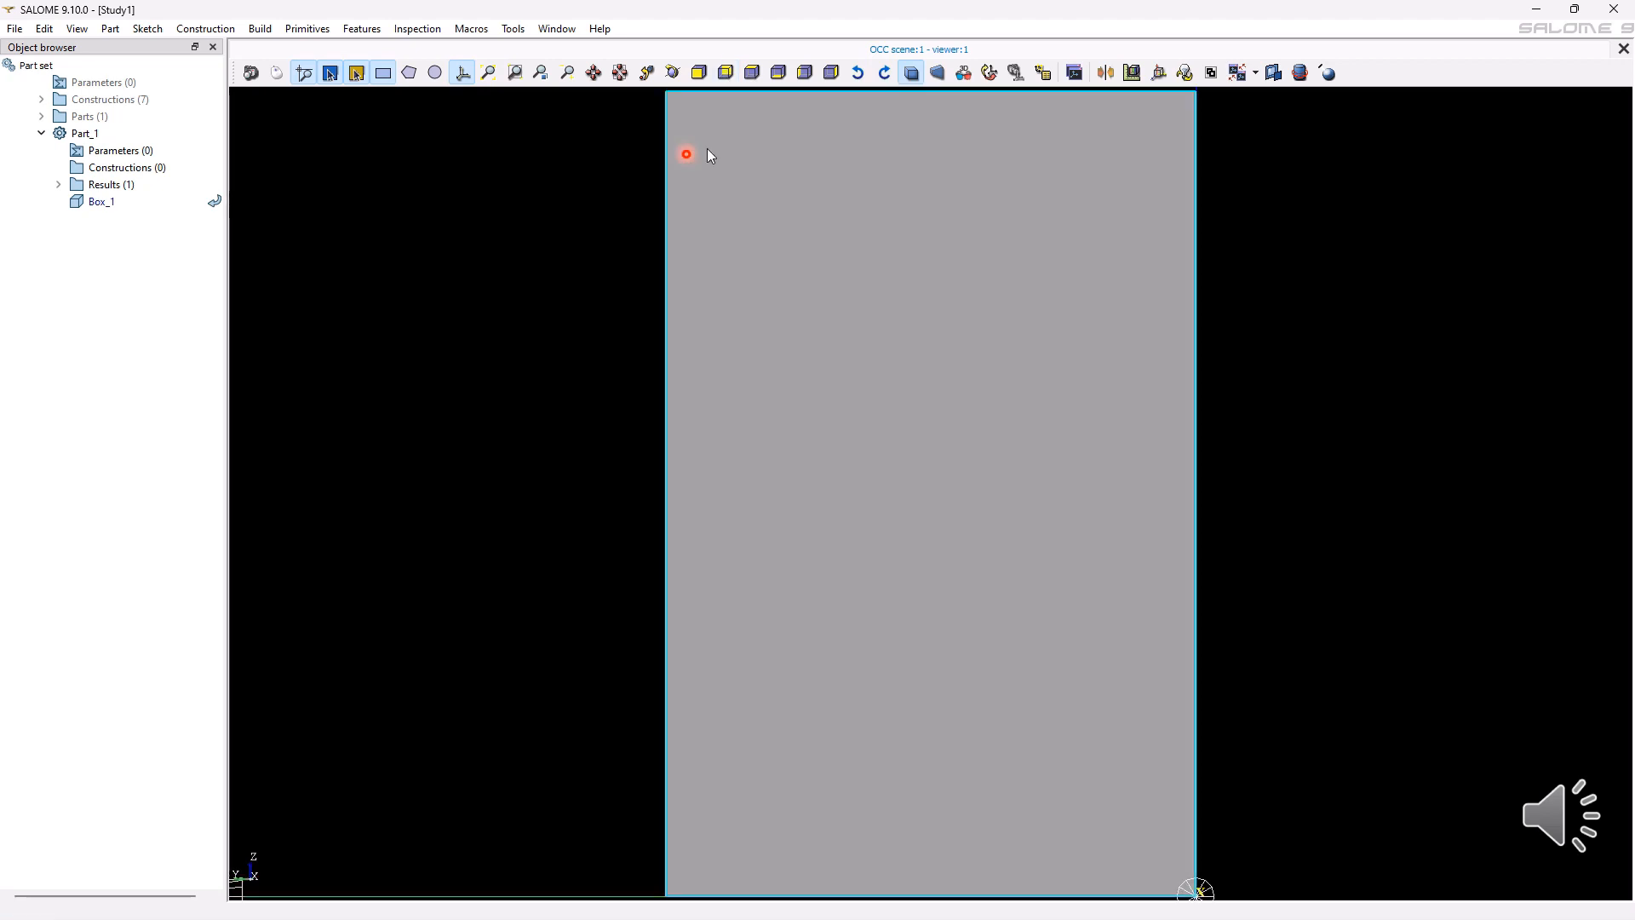
scroll(748, 756, down, 6)
ctrl+right_drag(747, 755, 603, 775)
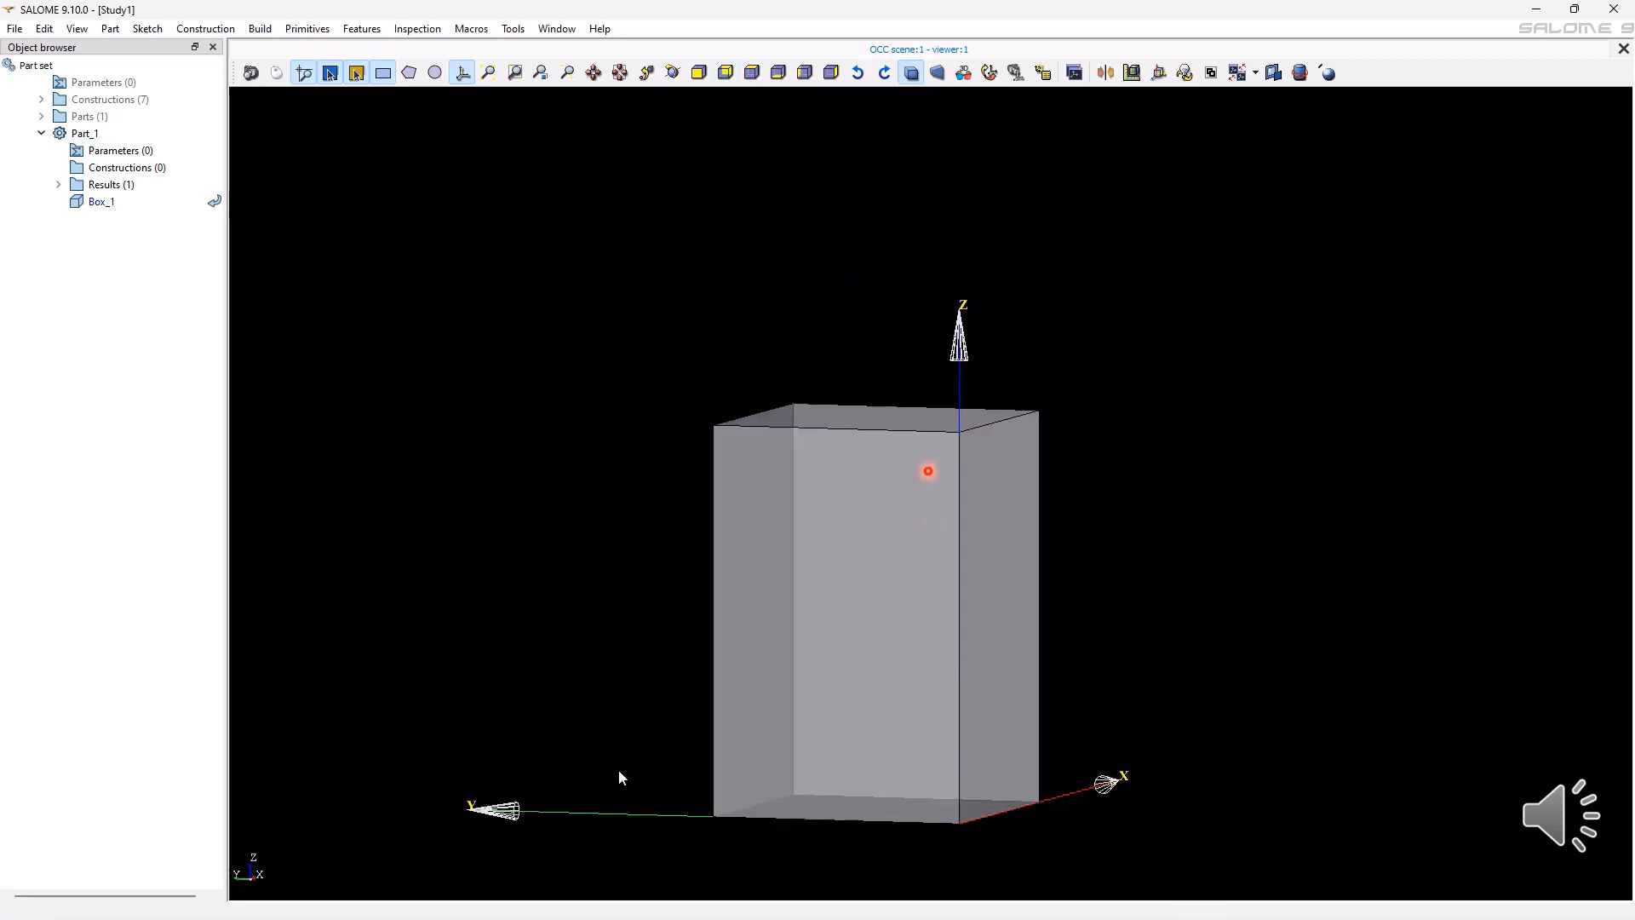
Step: View Box_1 along the Z axis from the top and from the bottom, rotating the view freely after each
click(753, 73)
scroll(630, 826, down, 3)
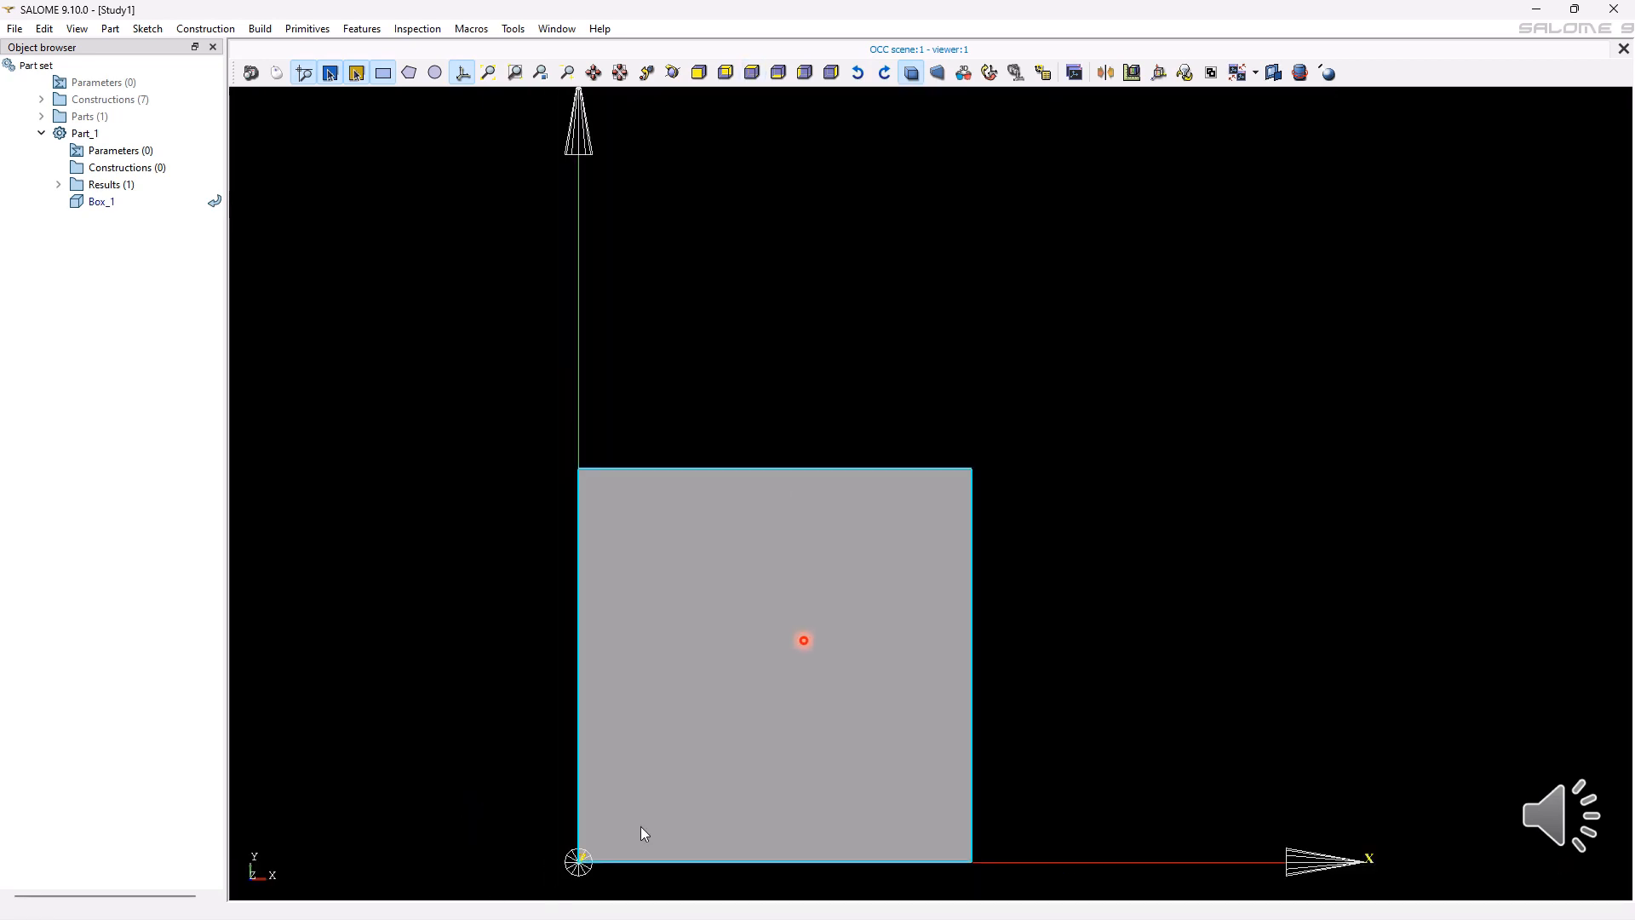
ctrl+right_drag(643, 833, 661, 755)
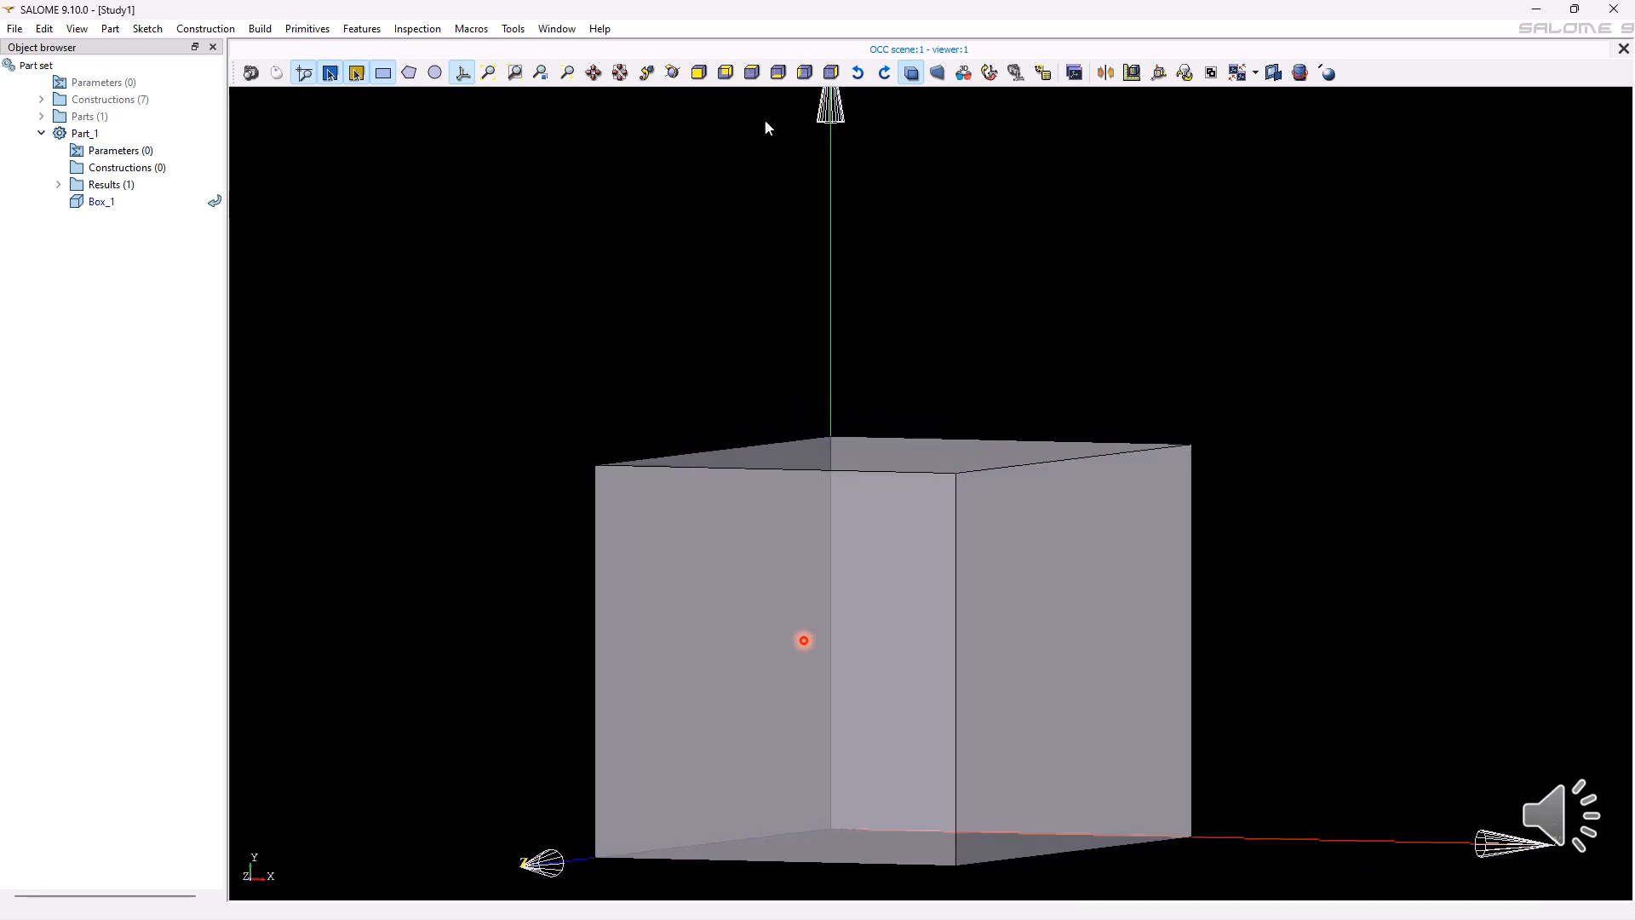
click(778, 73)
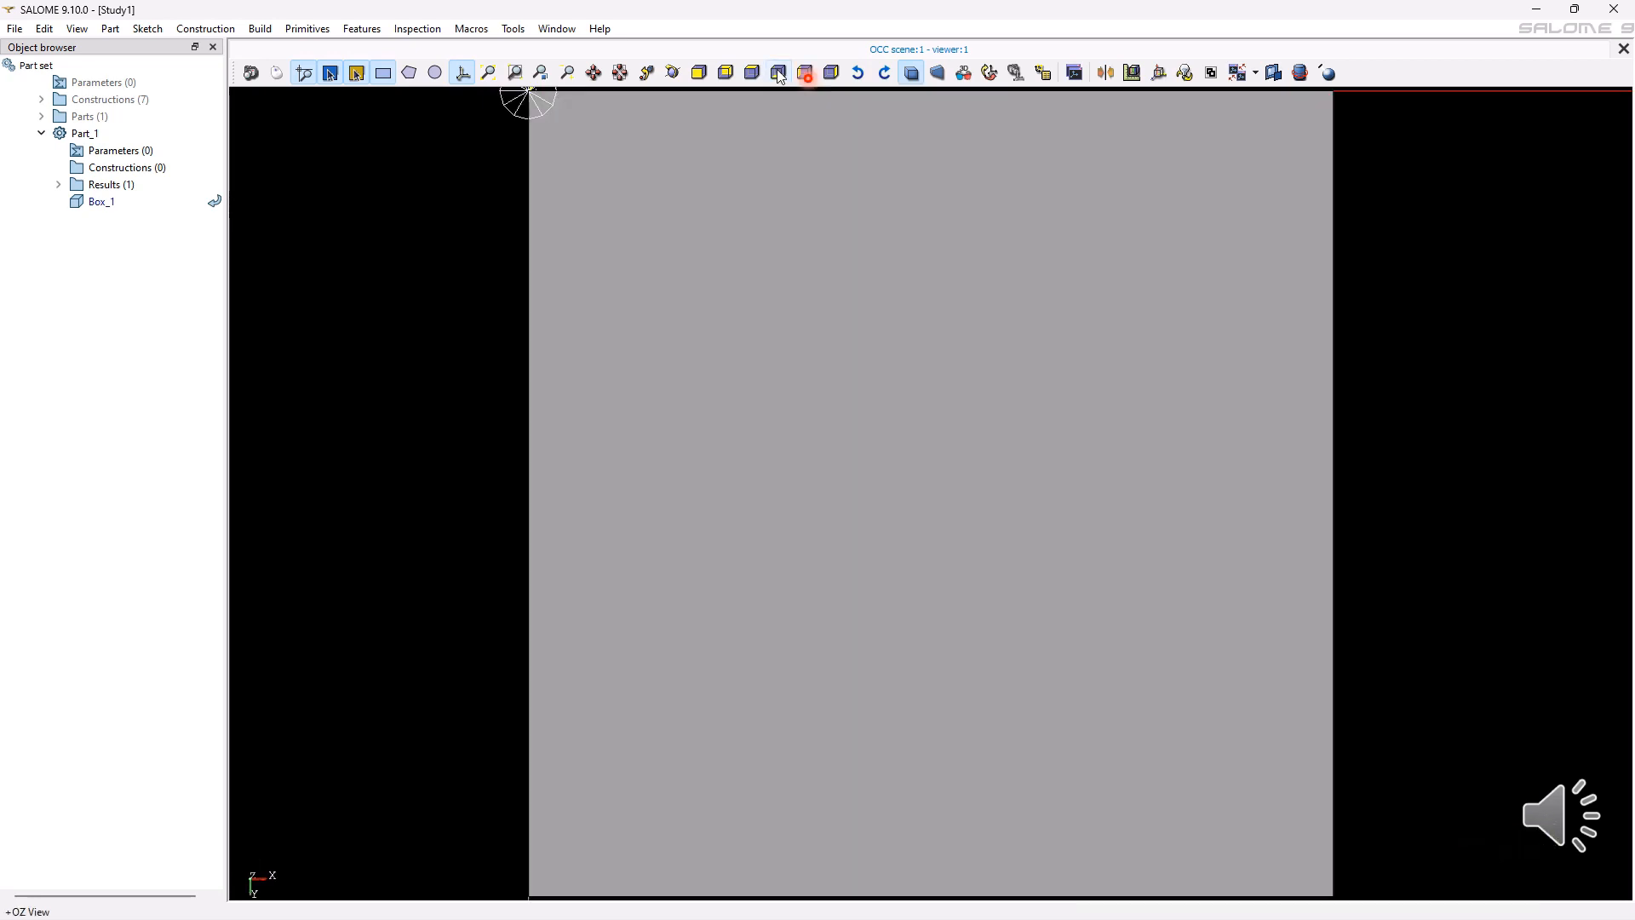
ctrl+right_drag(764, 530, 920, 540)
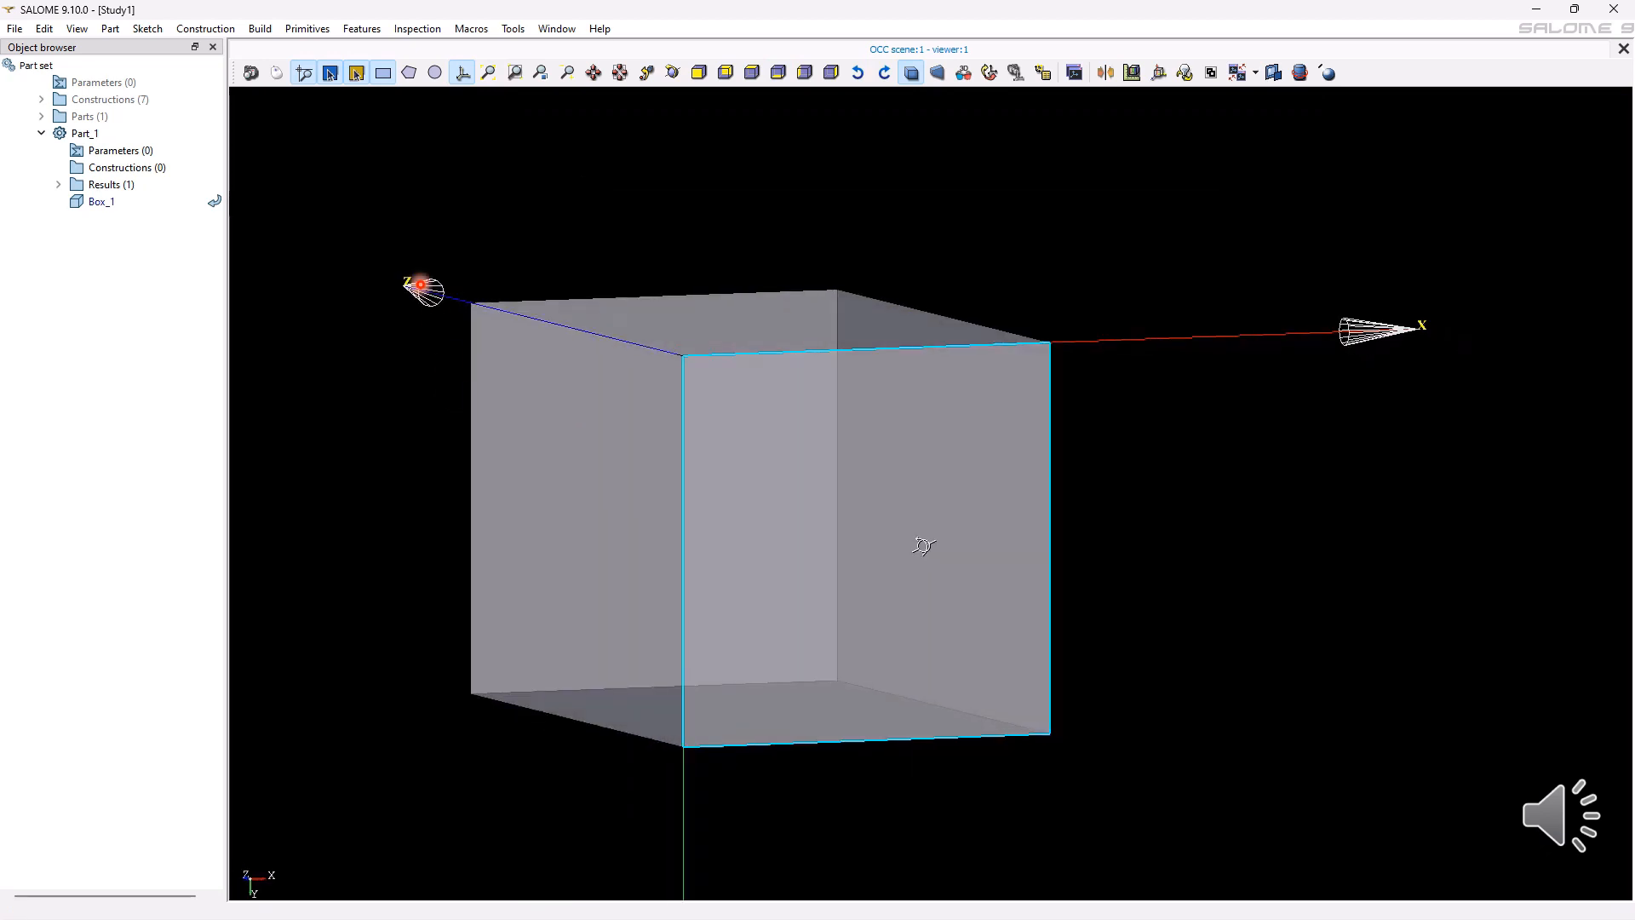
Step: View Box_1 along the Y axis from both sides, rotating the view freely after each
click(804, 74)
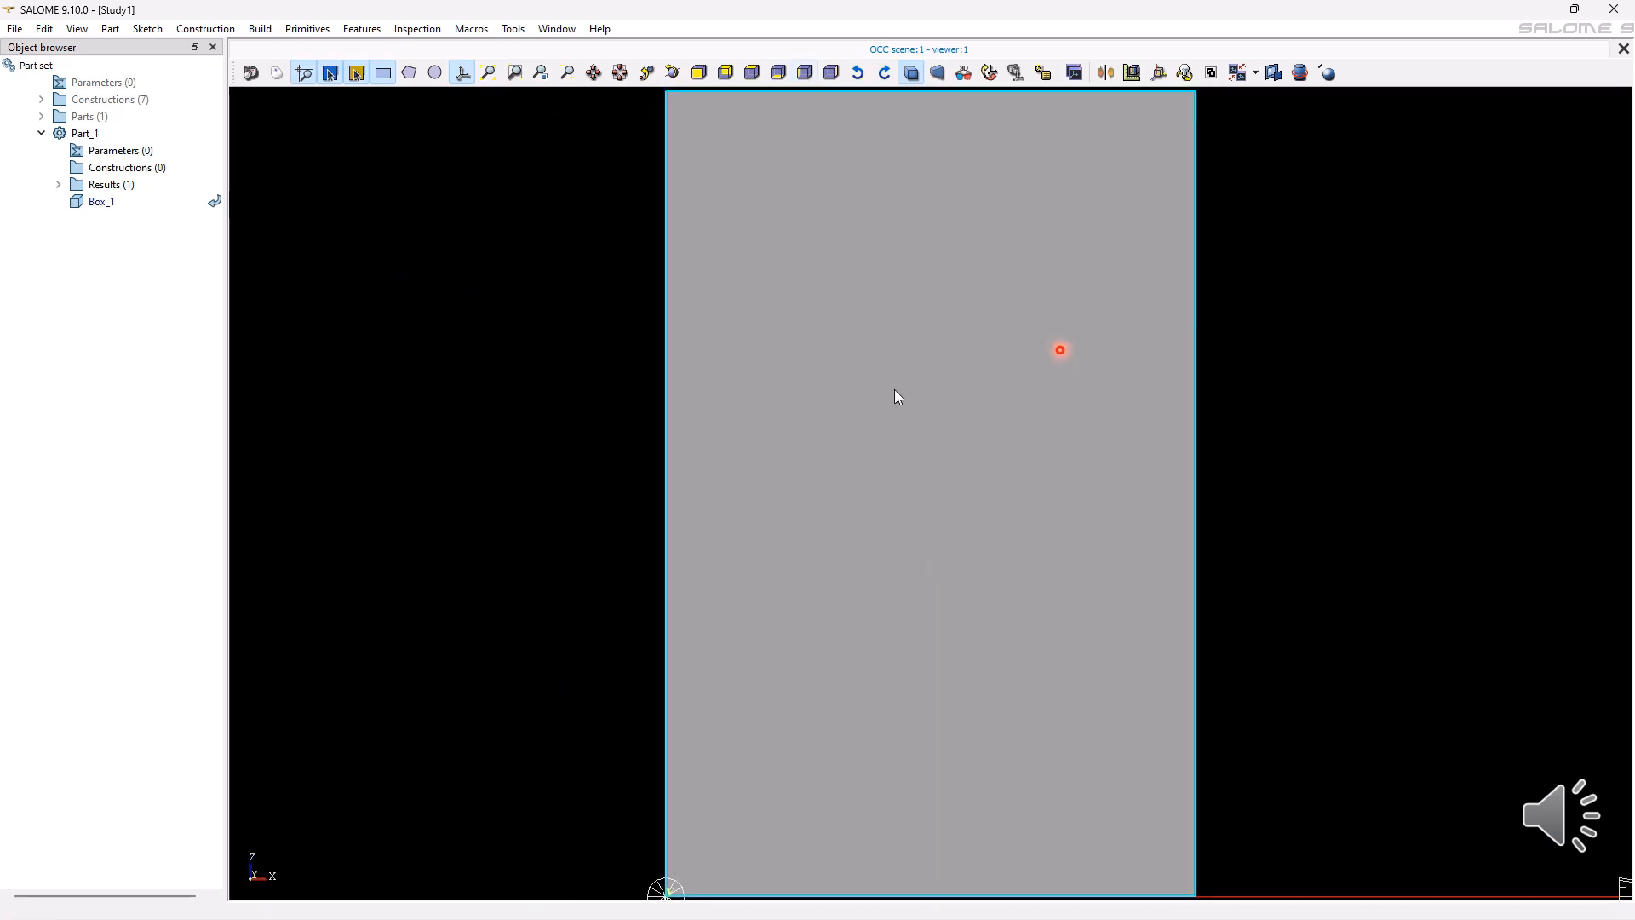
scroll(894, 394, down, 5)
ctrl+right_drag(891, 493, 726, 457)
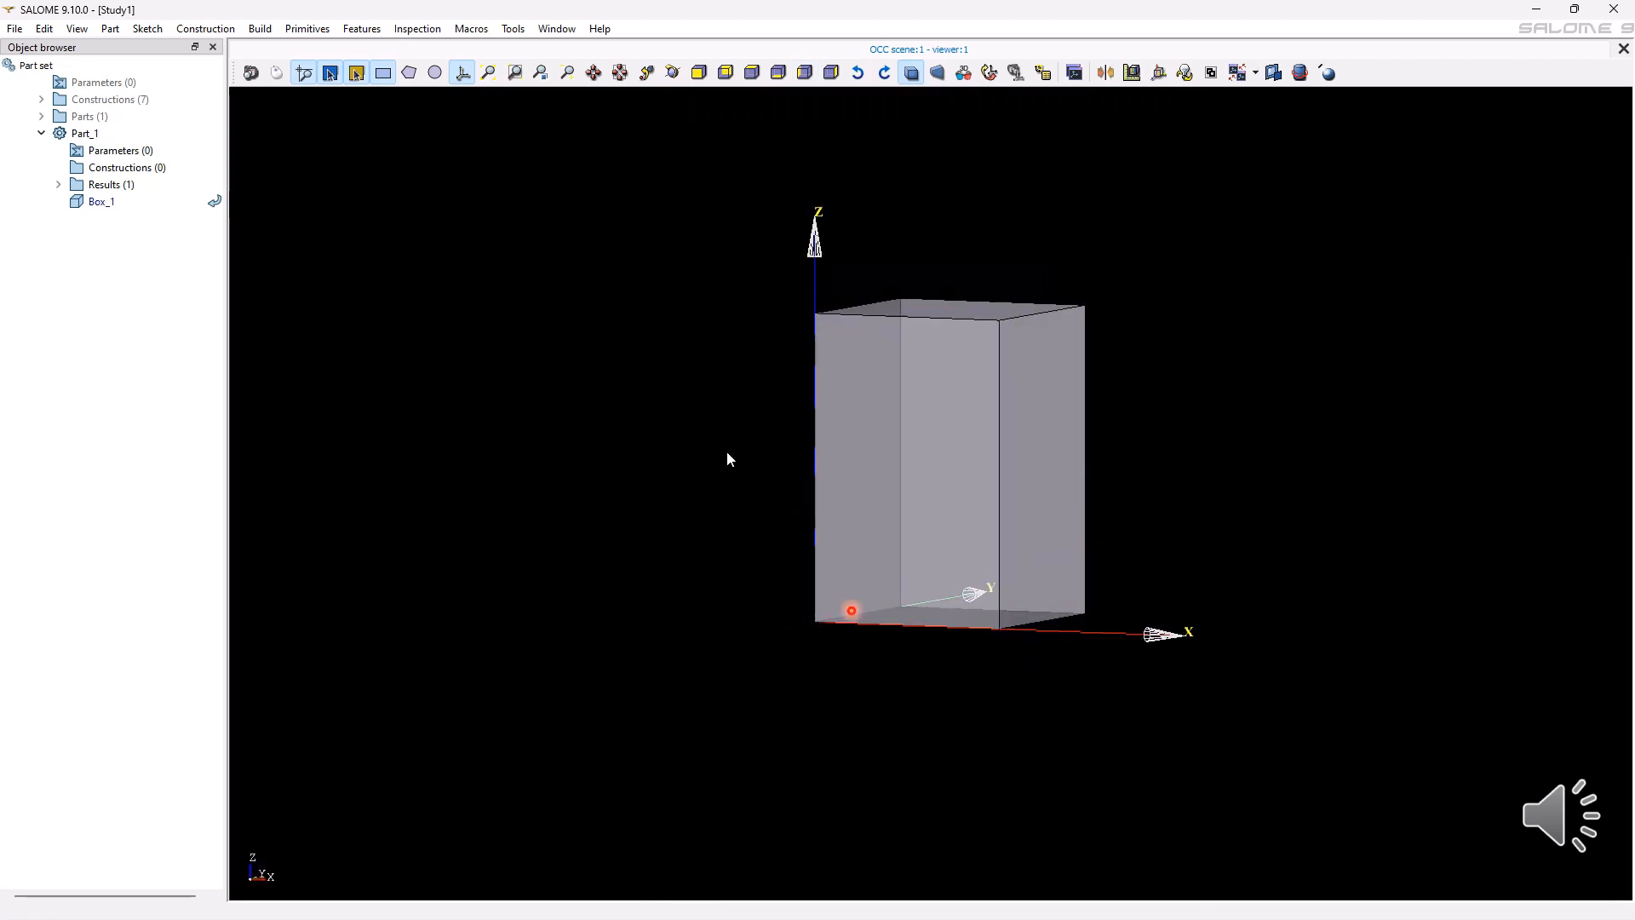
click(831, 74)
scroll(777, 555, down, 4)
ctrl+right_drag(750, 548, 903, 586)
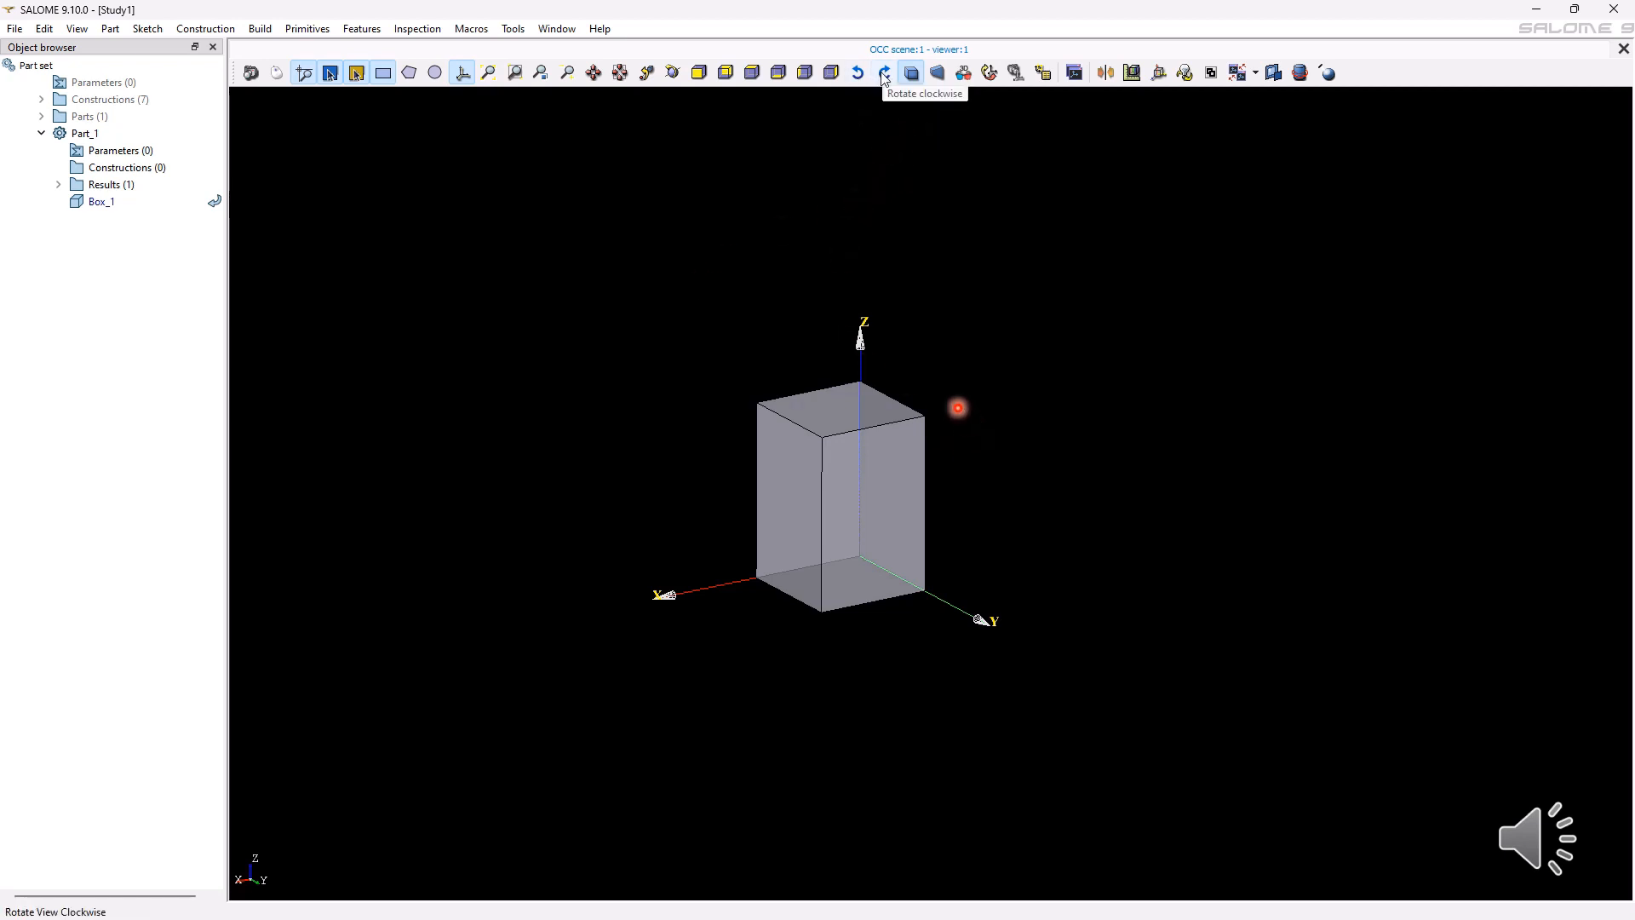
Step: Rotate the view of Box_1 clockwise through a full turn in four steps, and rotate it counterclockwise twice
click(883, 73)
click(883, 74)
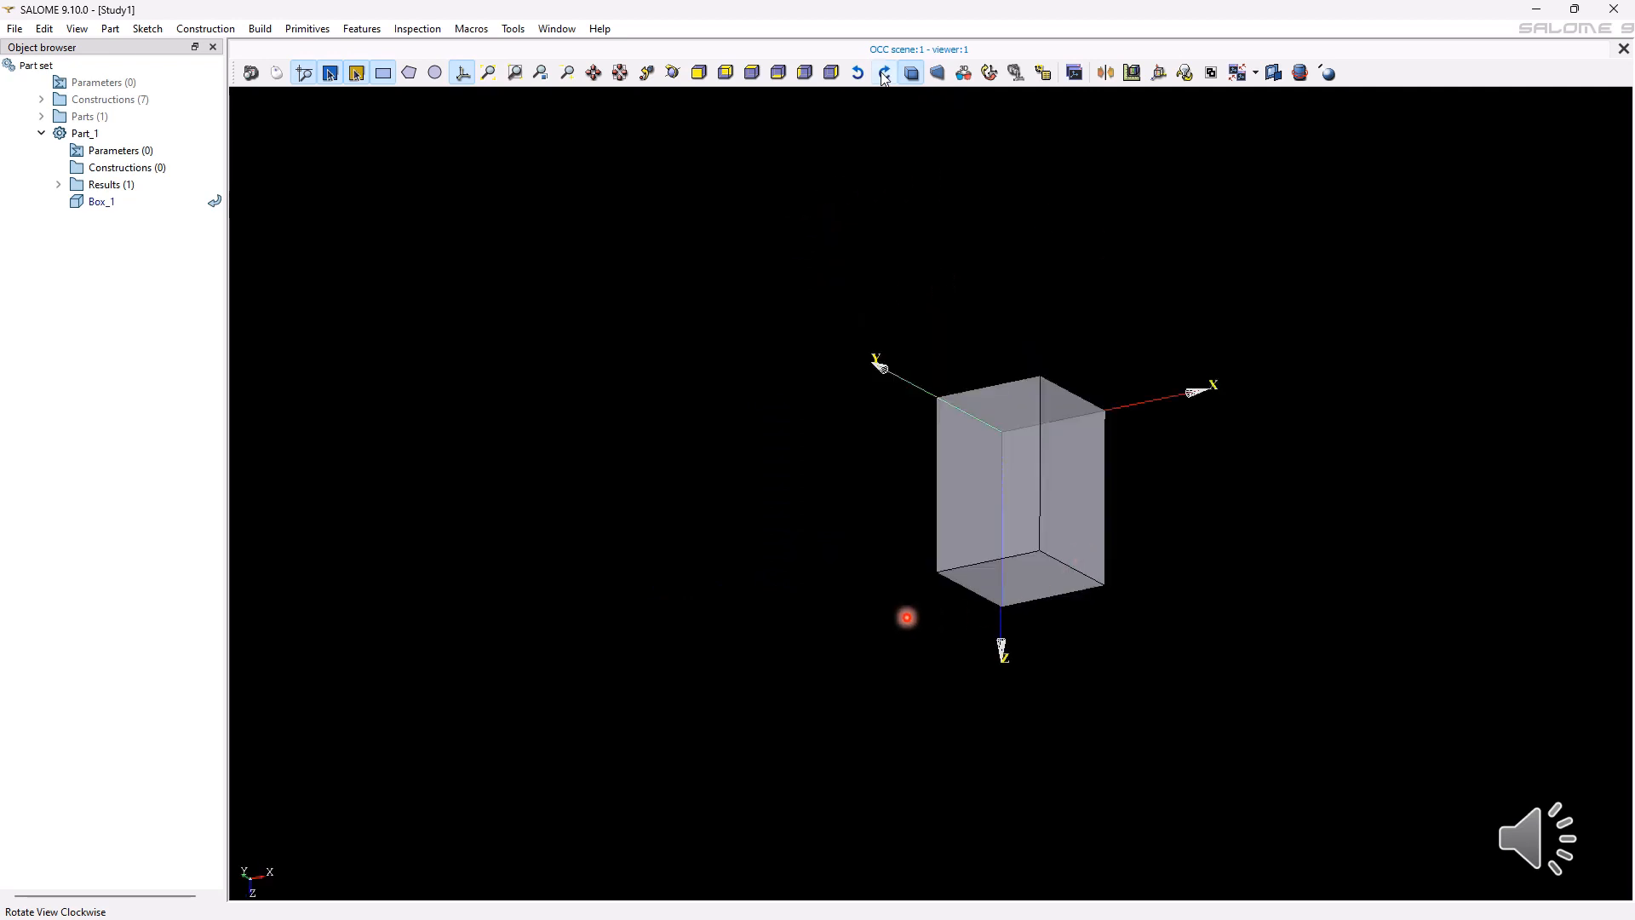
click(883, 75)
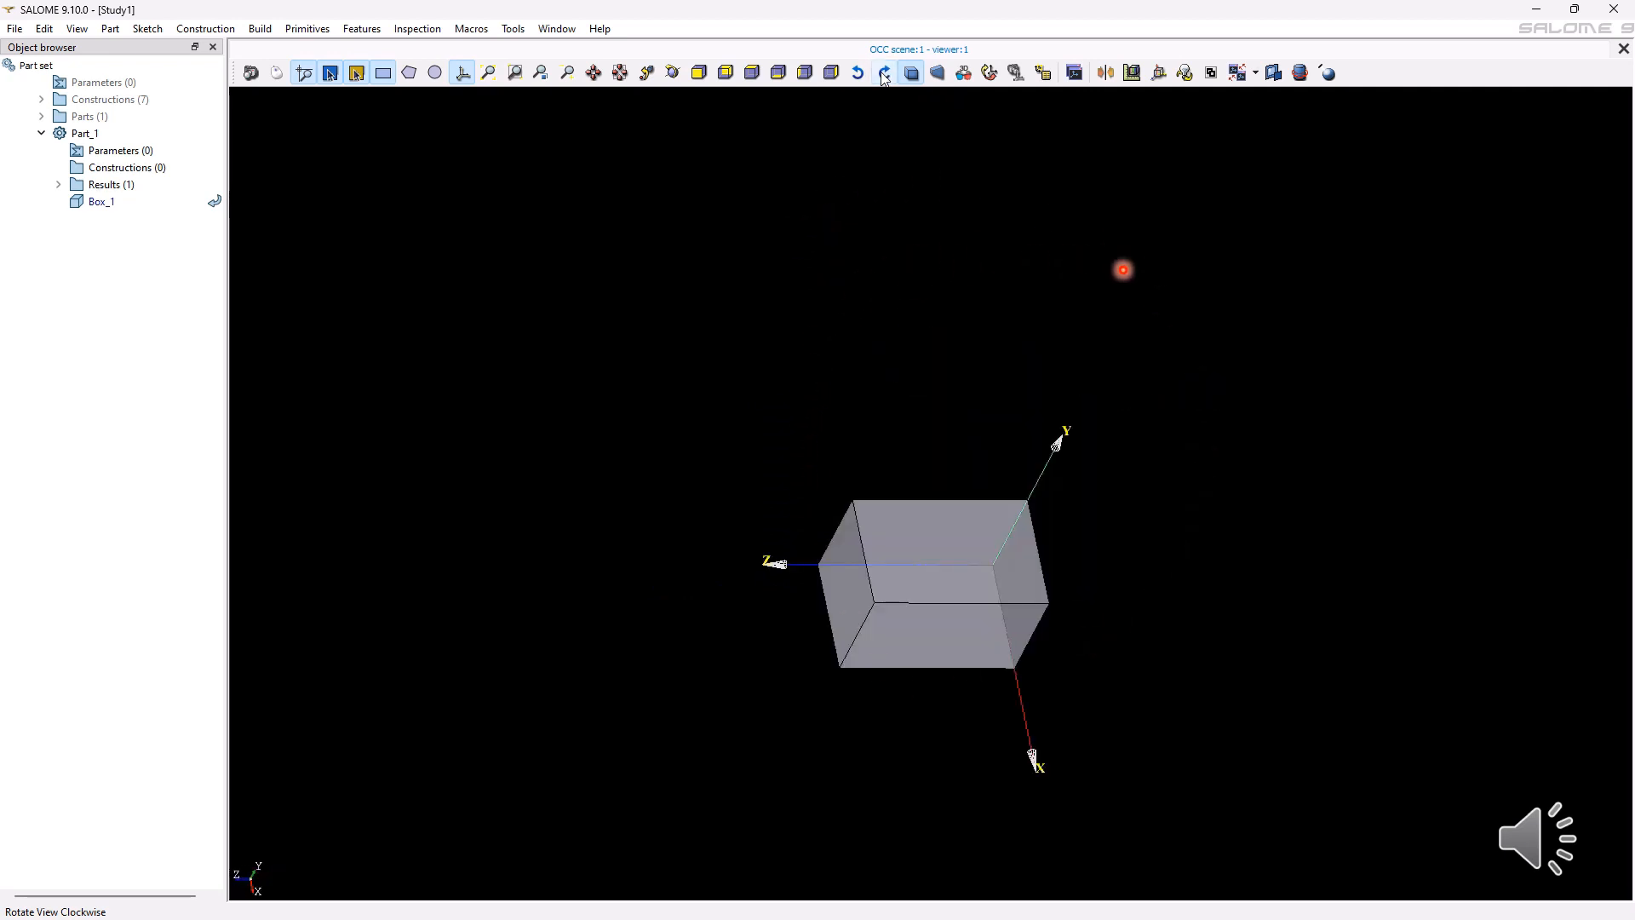
click(883, 75)
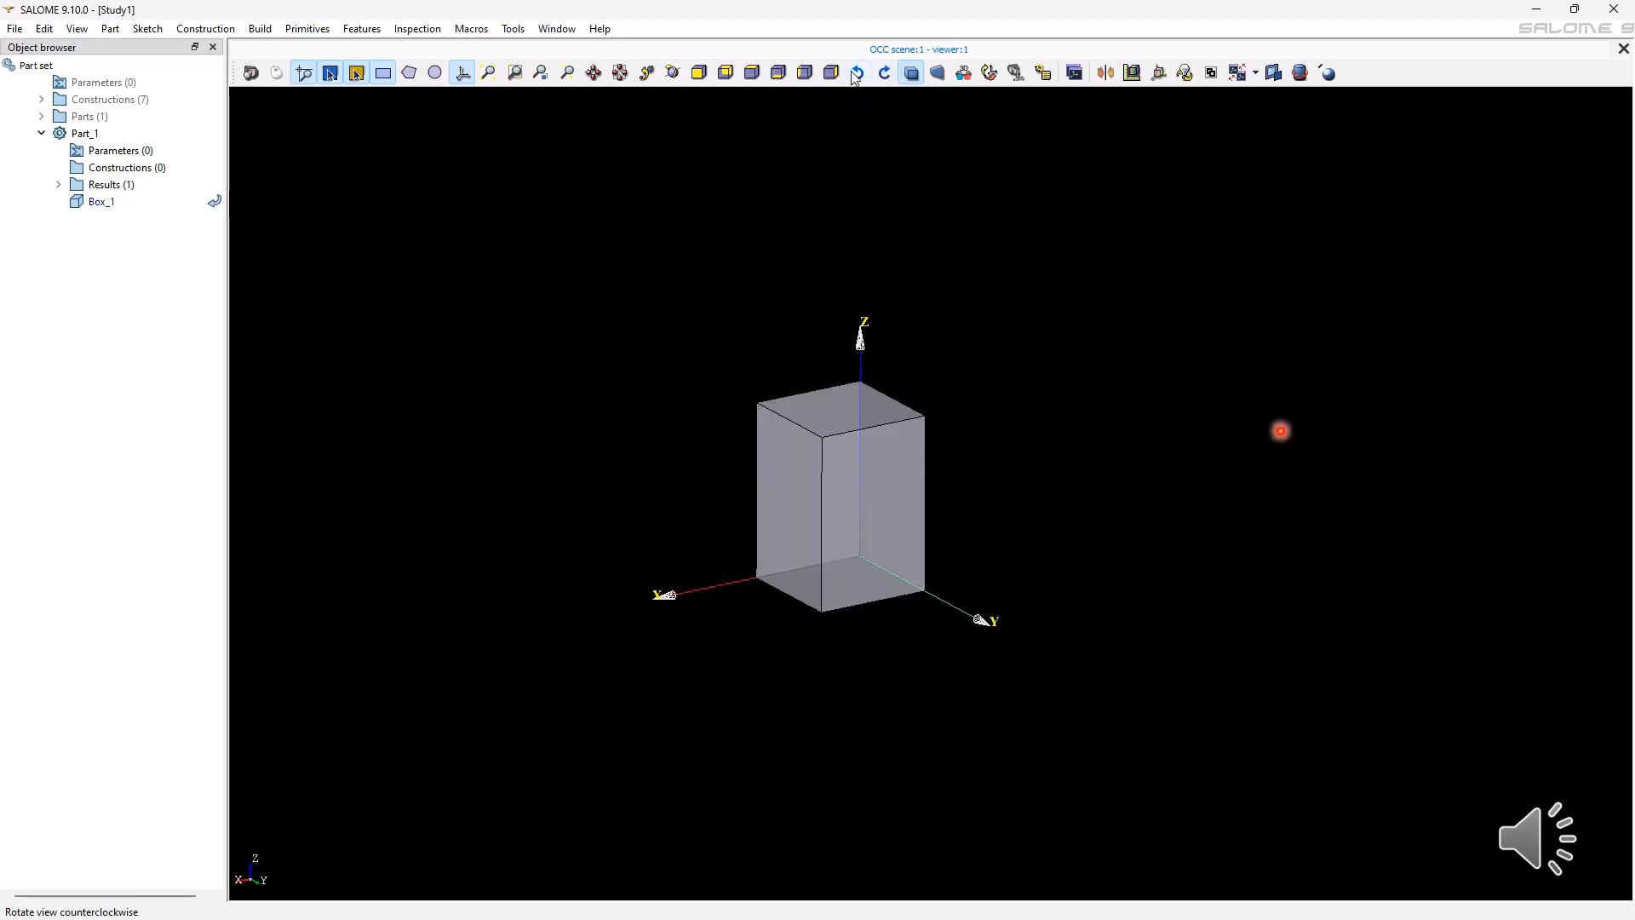
click(855, 75)
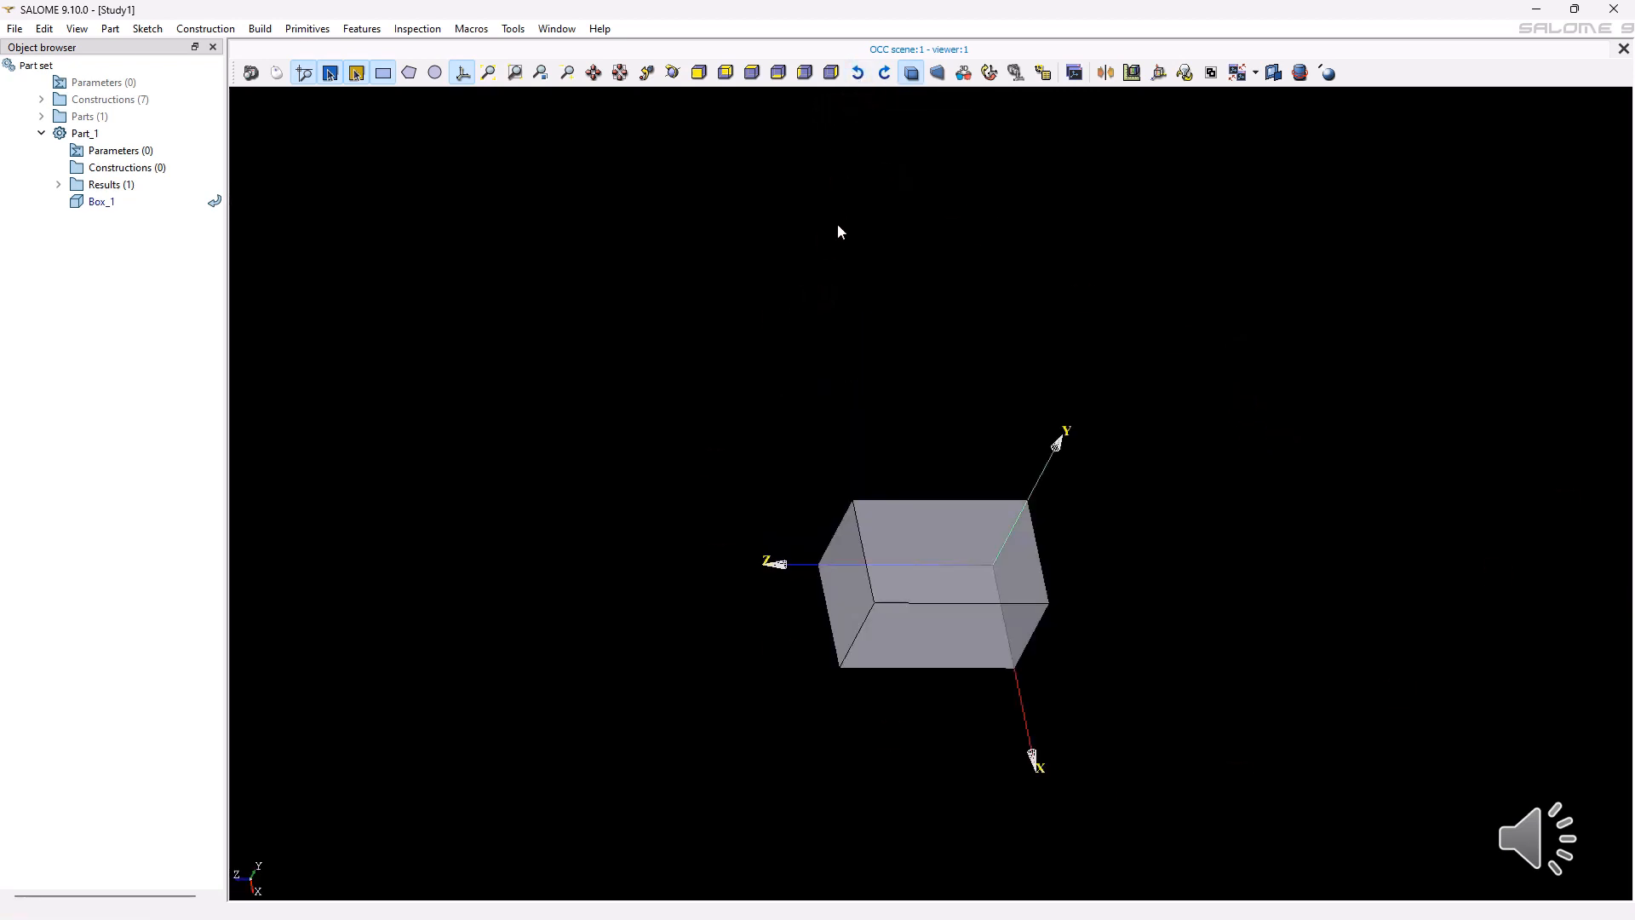
click(858, 75)
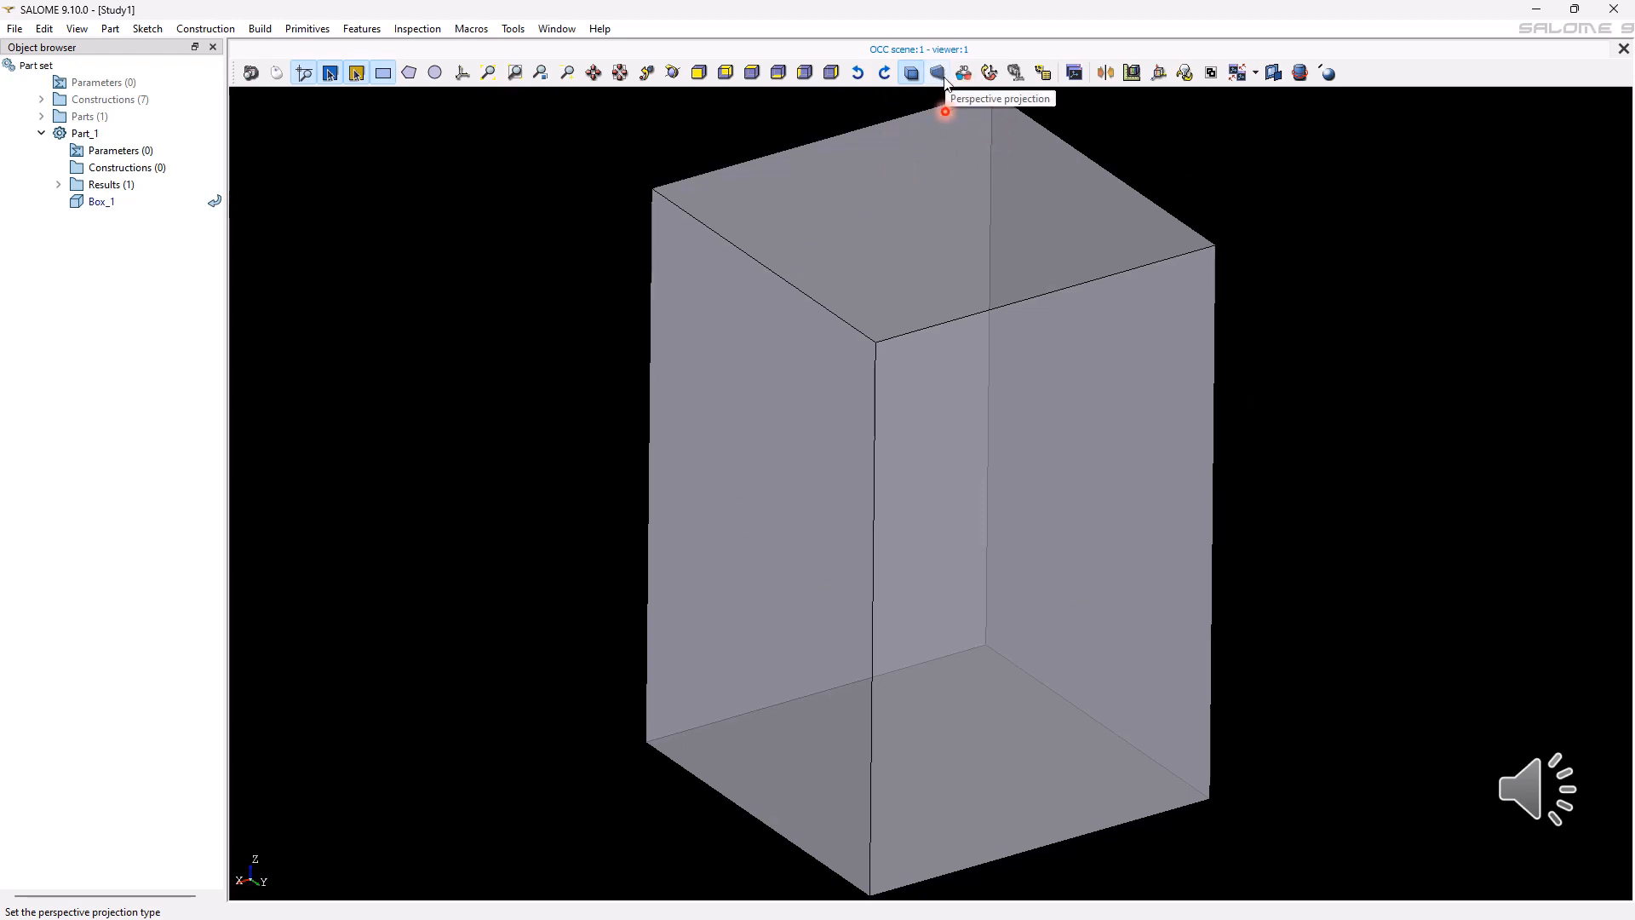
Step: Switch Box_1 to perspective projection and back to orthographic, and turn stereo projection on and off
click(941, 74)
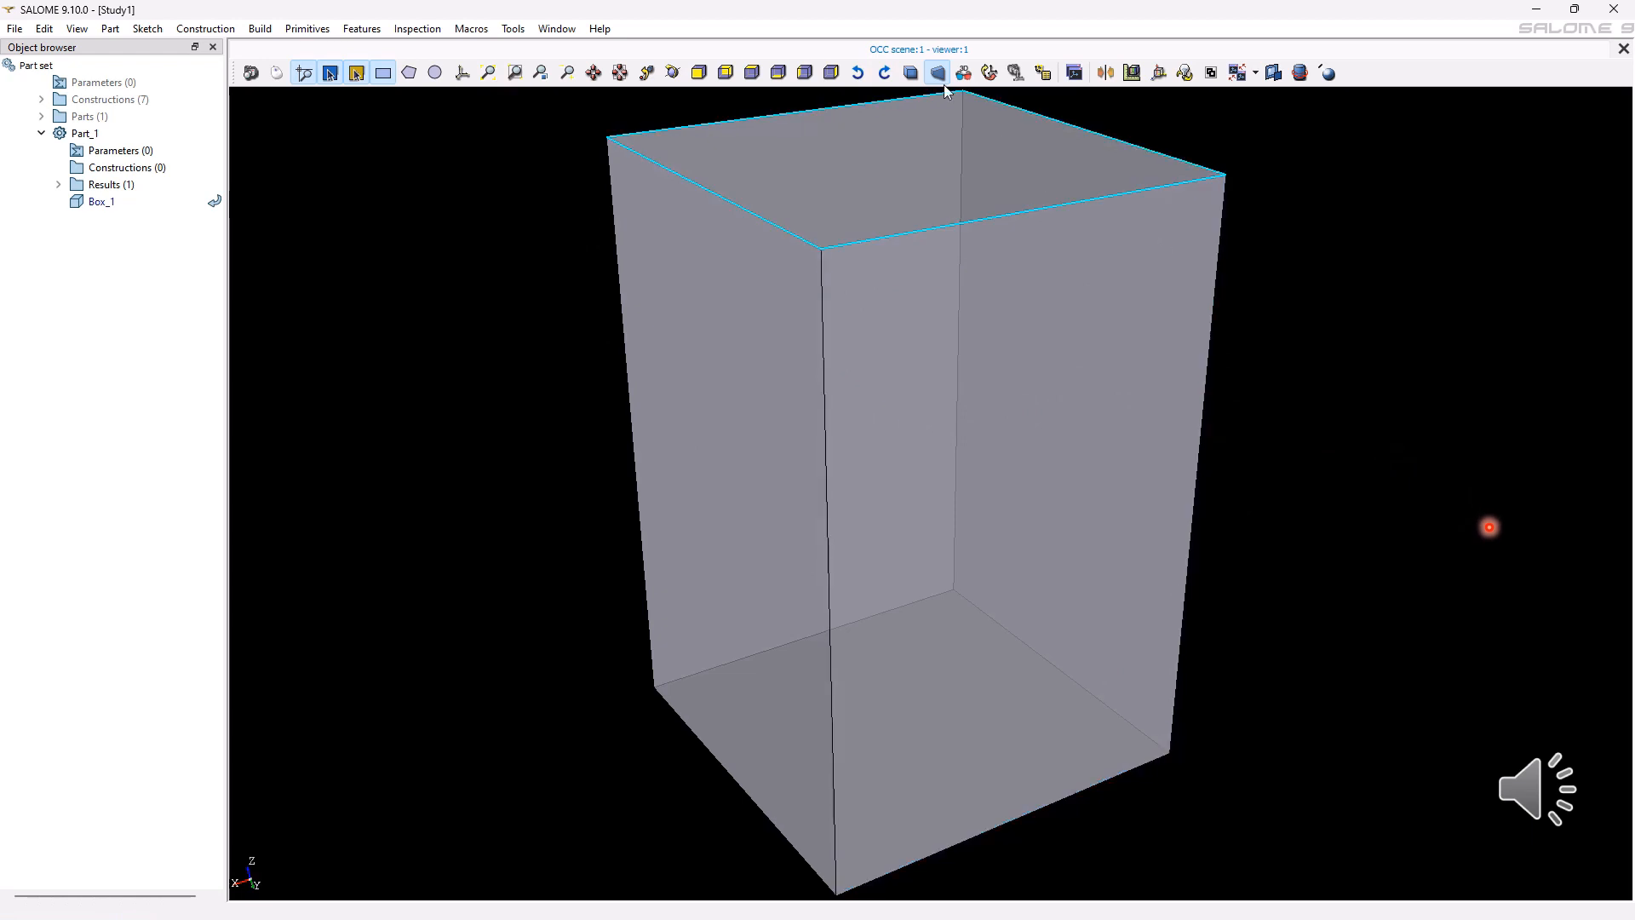
click(912, 74)
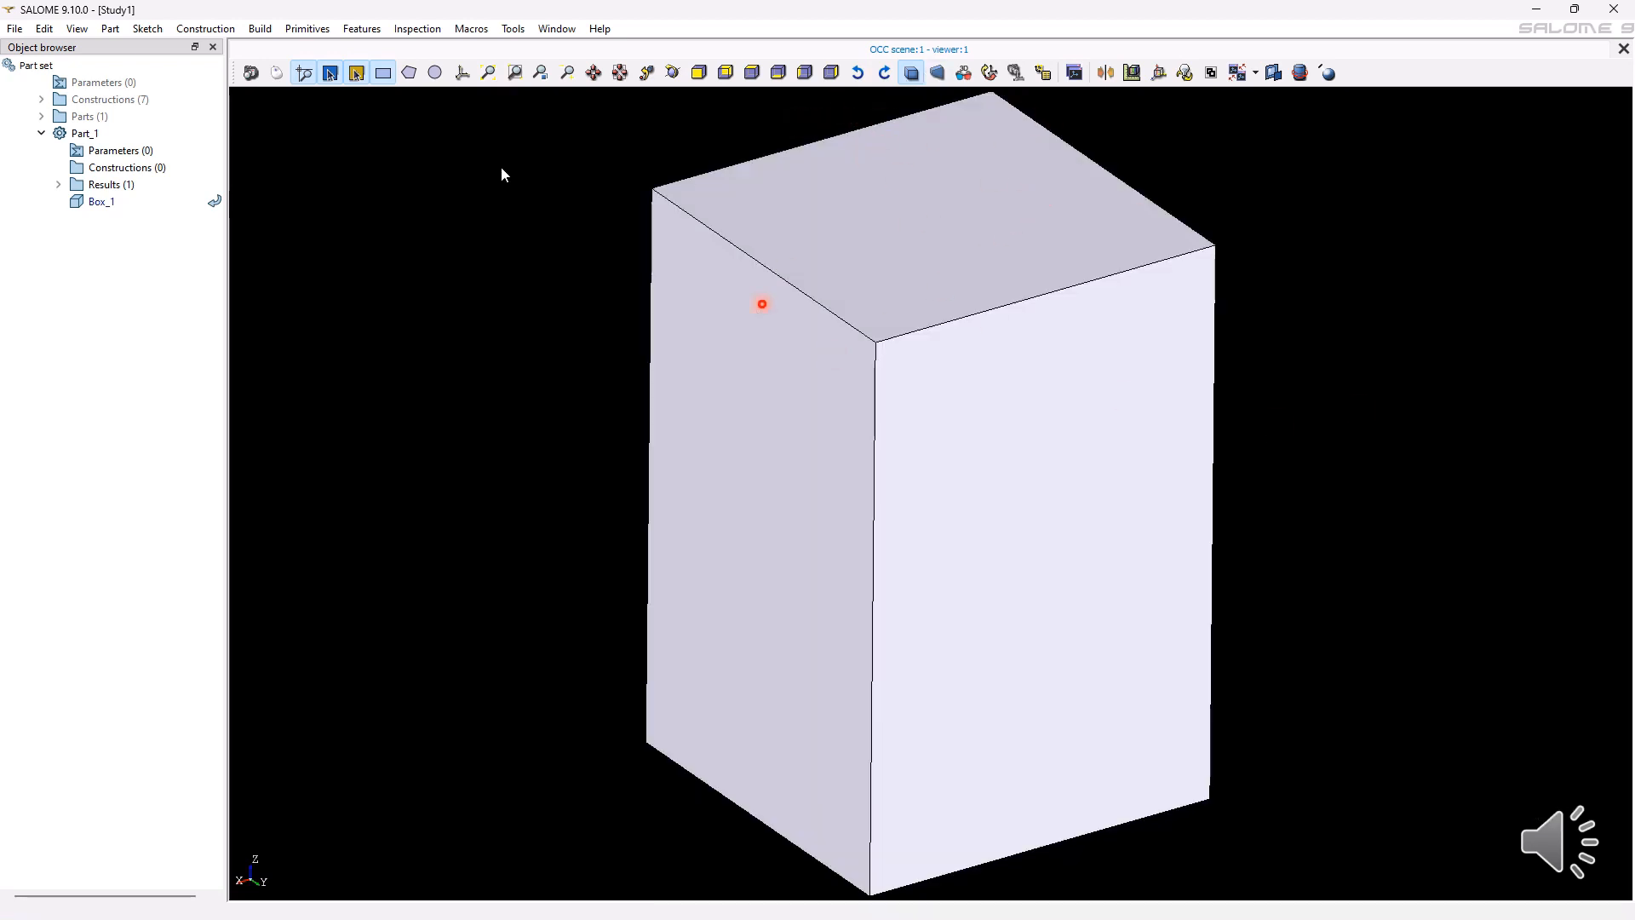
click(962, 74)
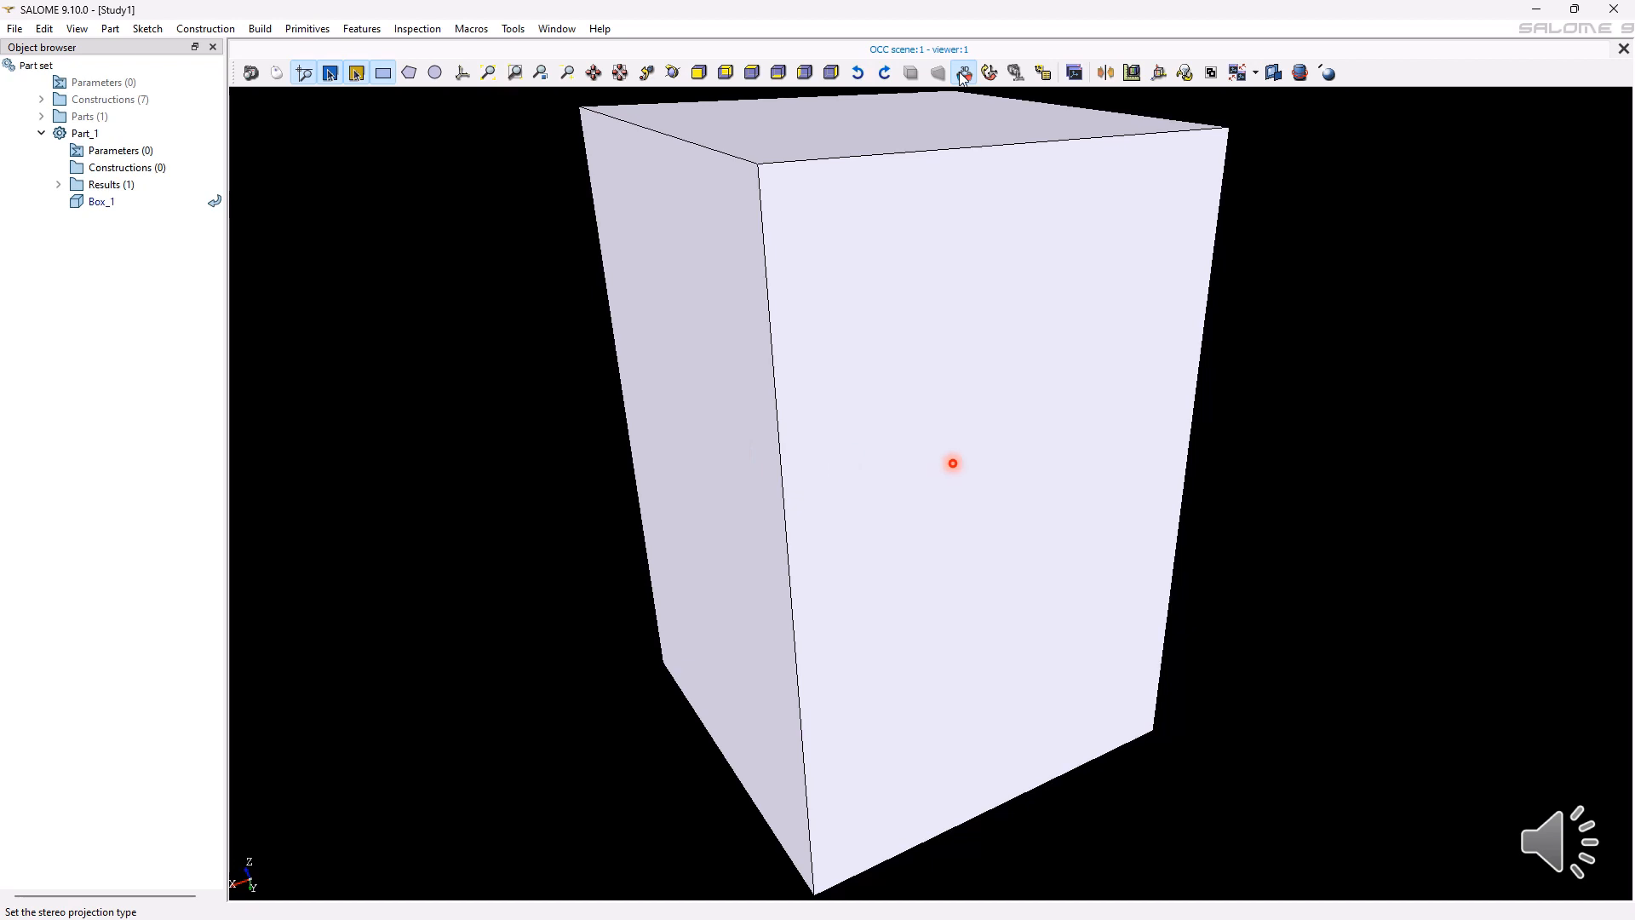
click(960, 73)
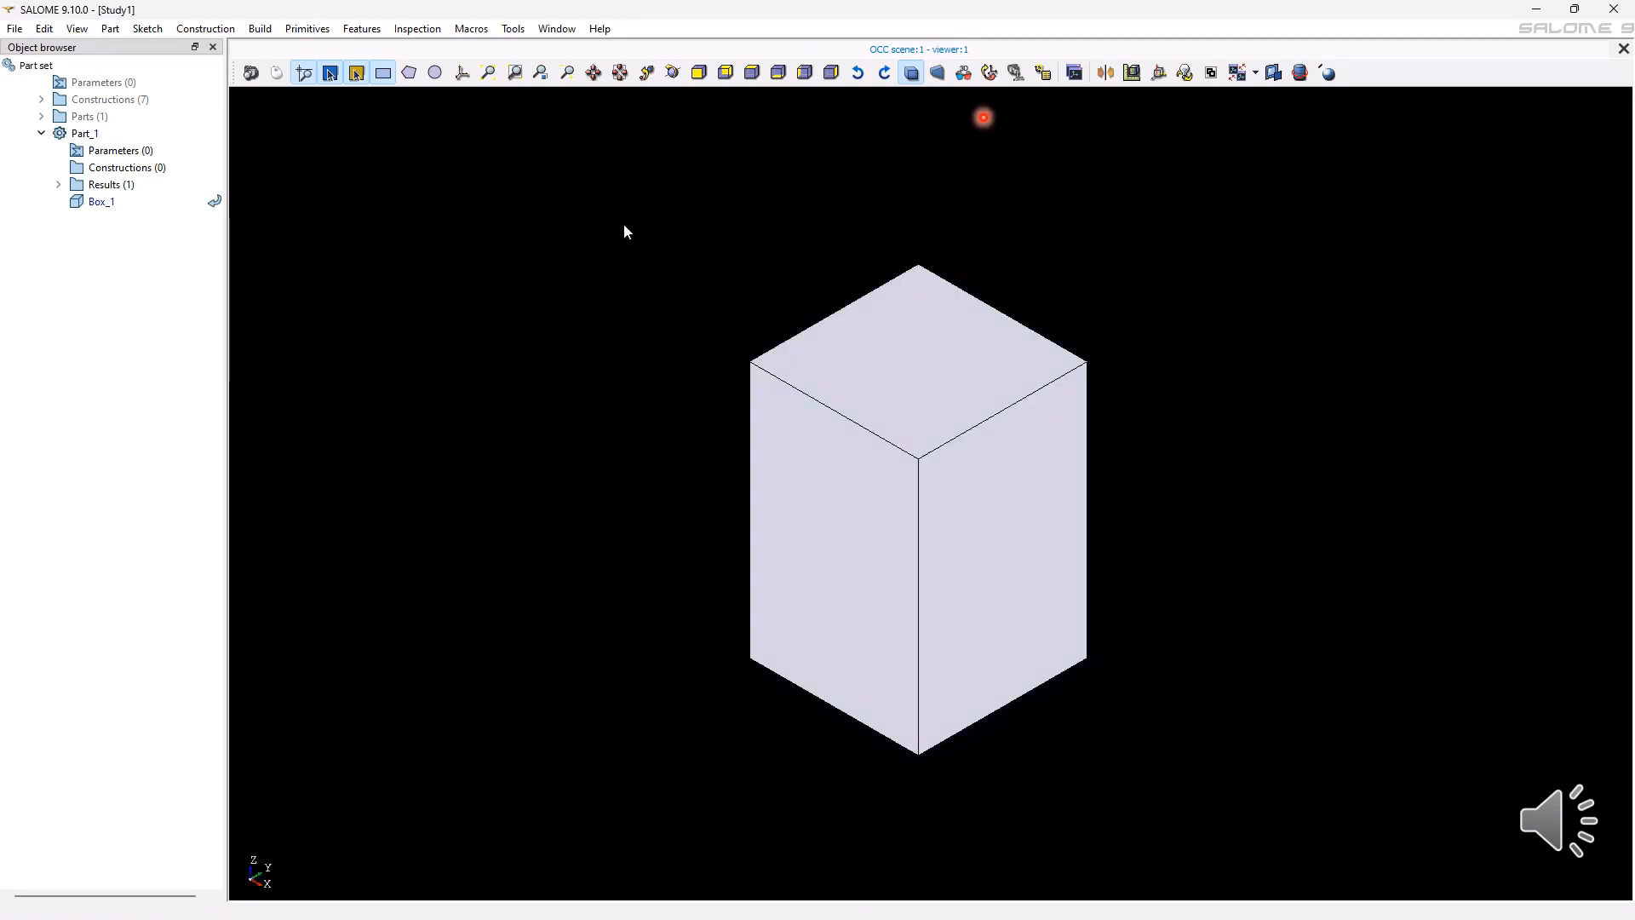
Step: Reset the view of Box_1 and restore the memorised view saved at 16:02:31
click(991, 76)
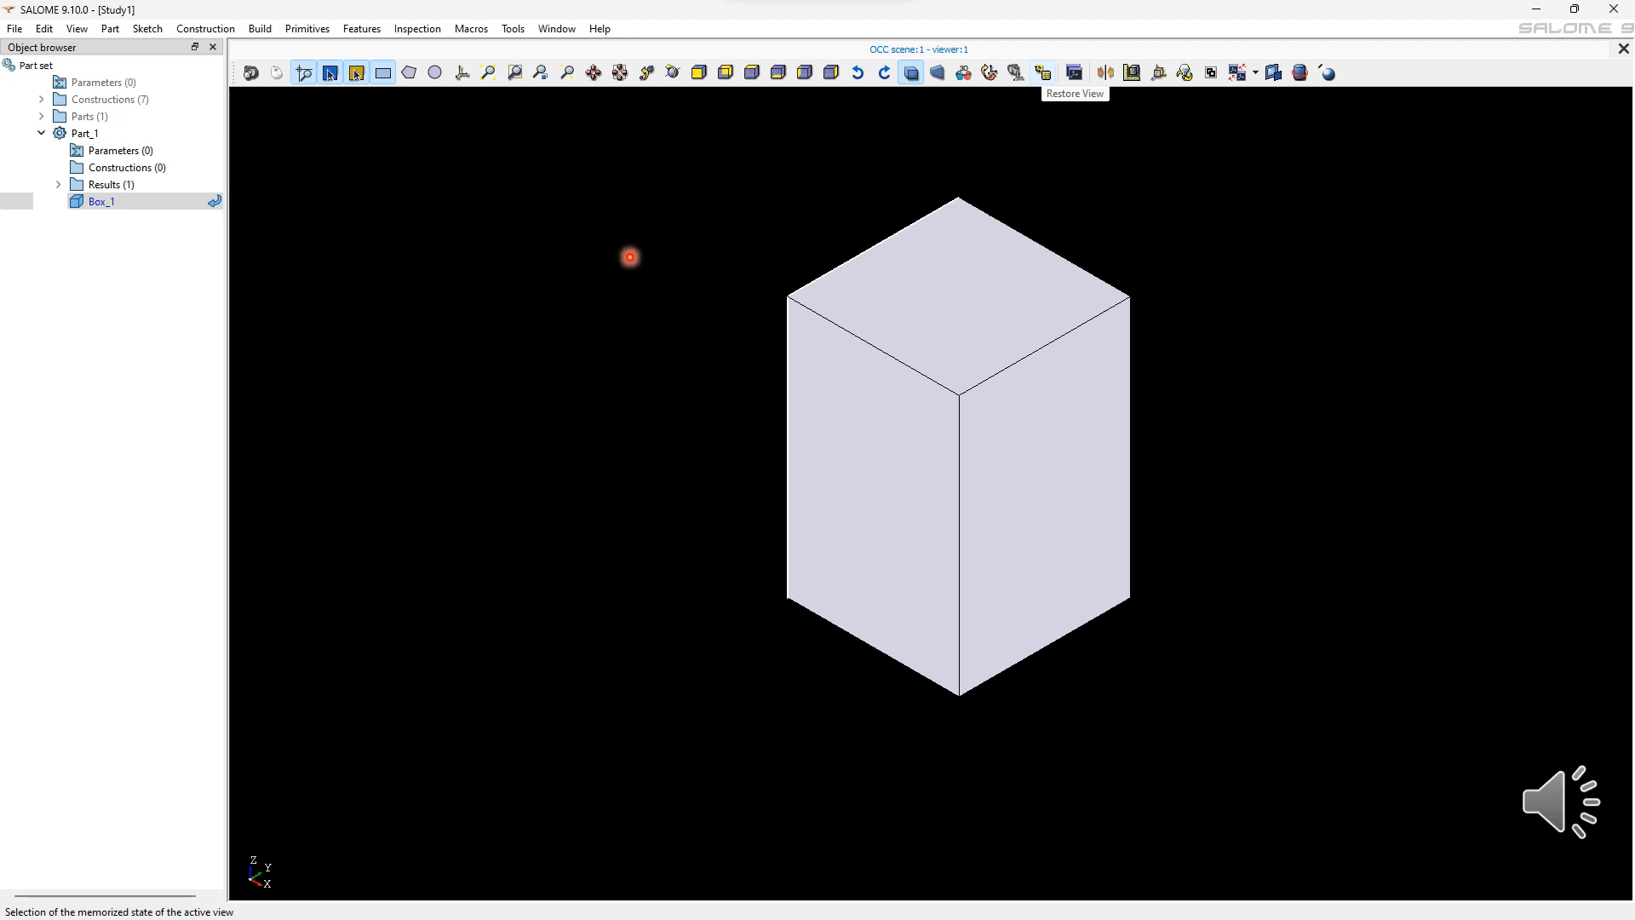
click(1042, 72)
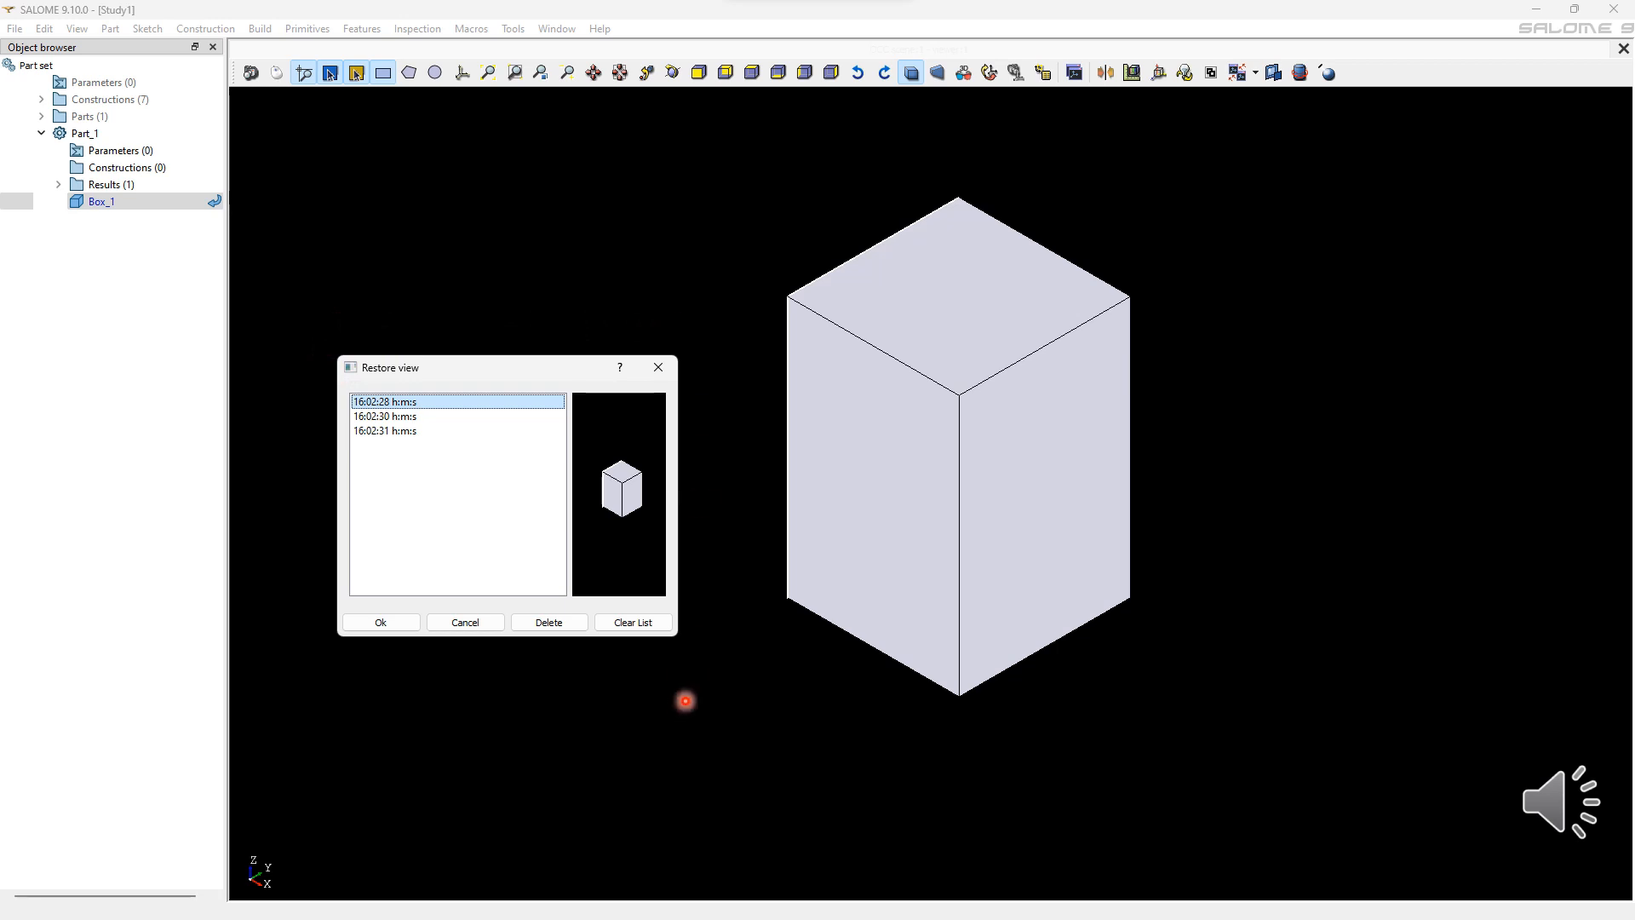
click(467, 429)
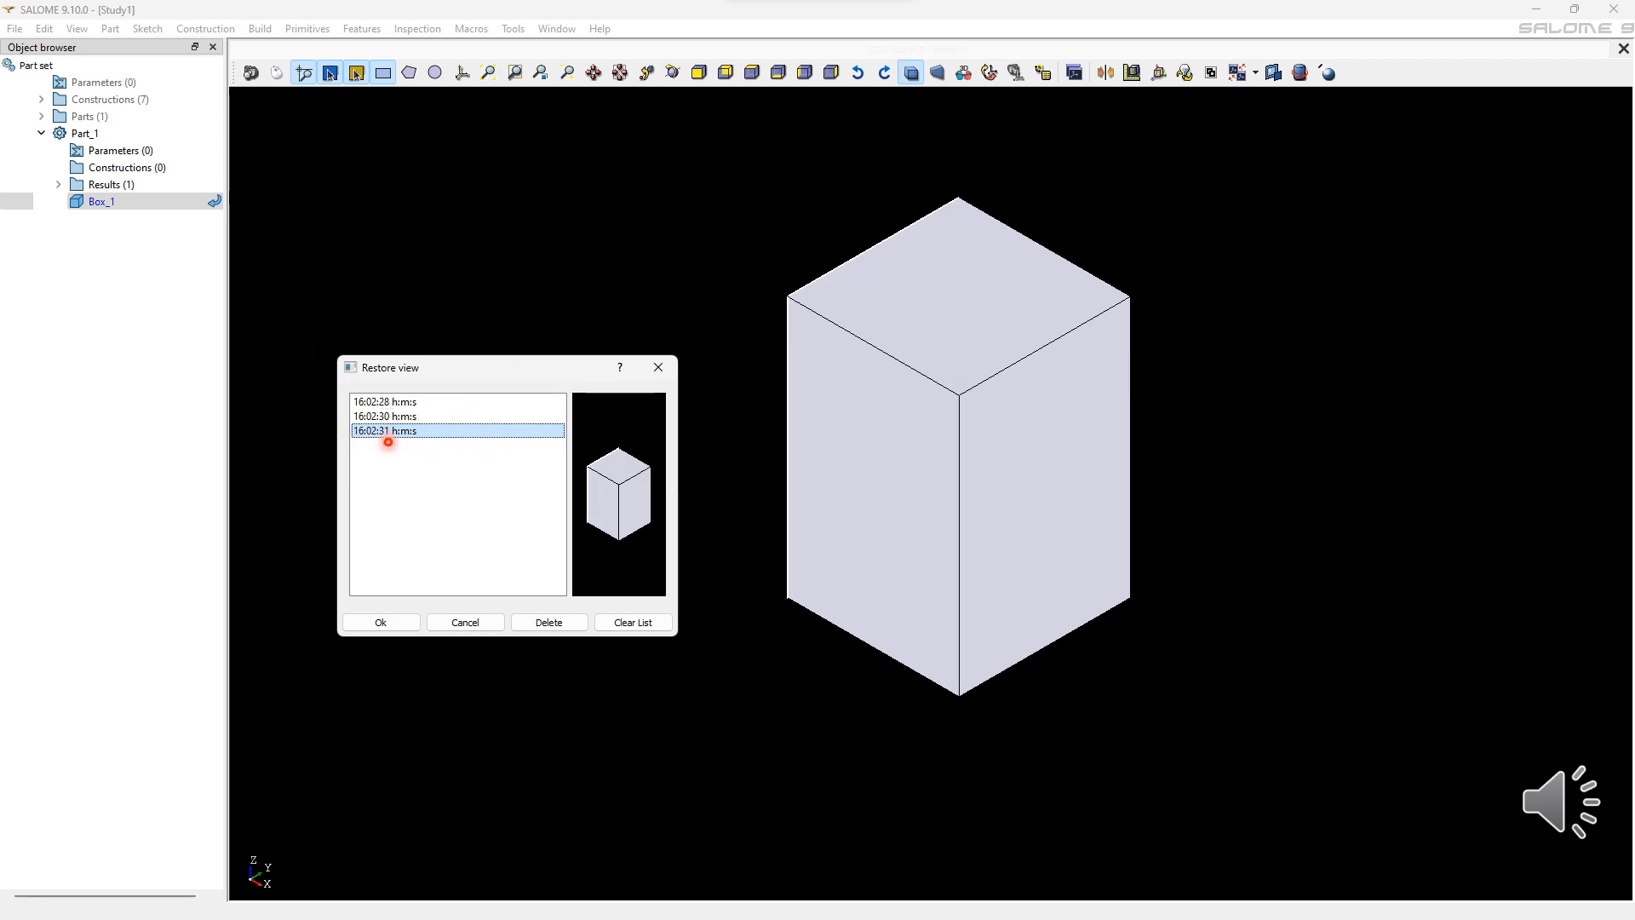
click(402, 622)
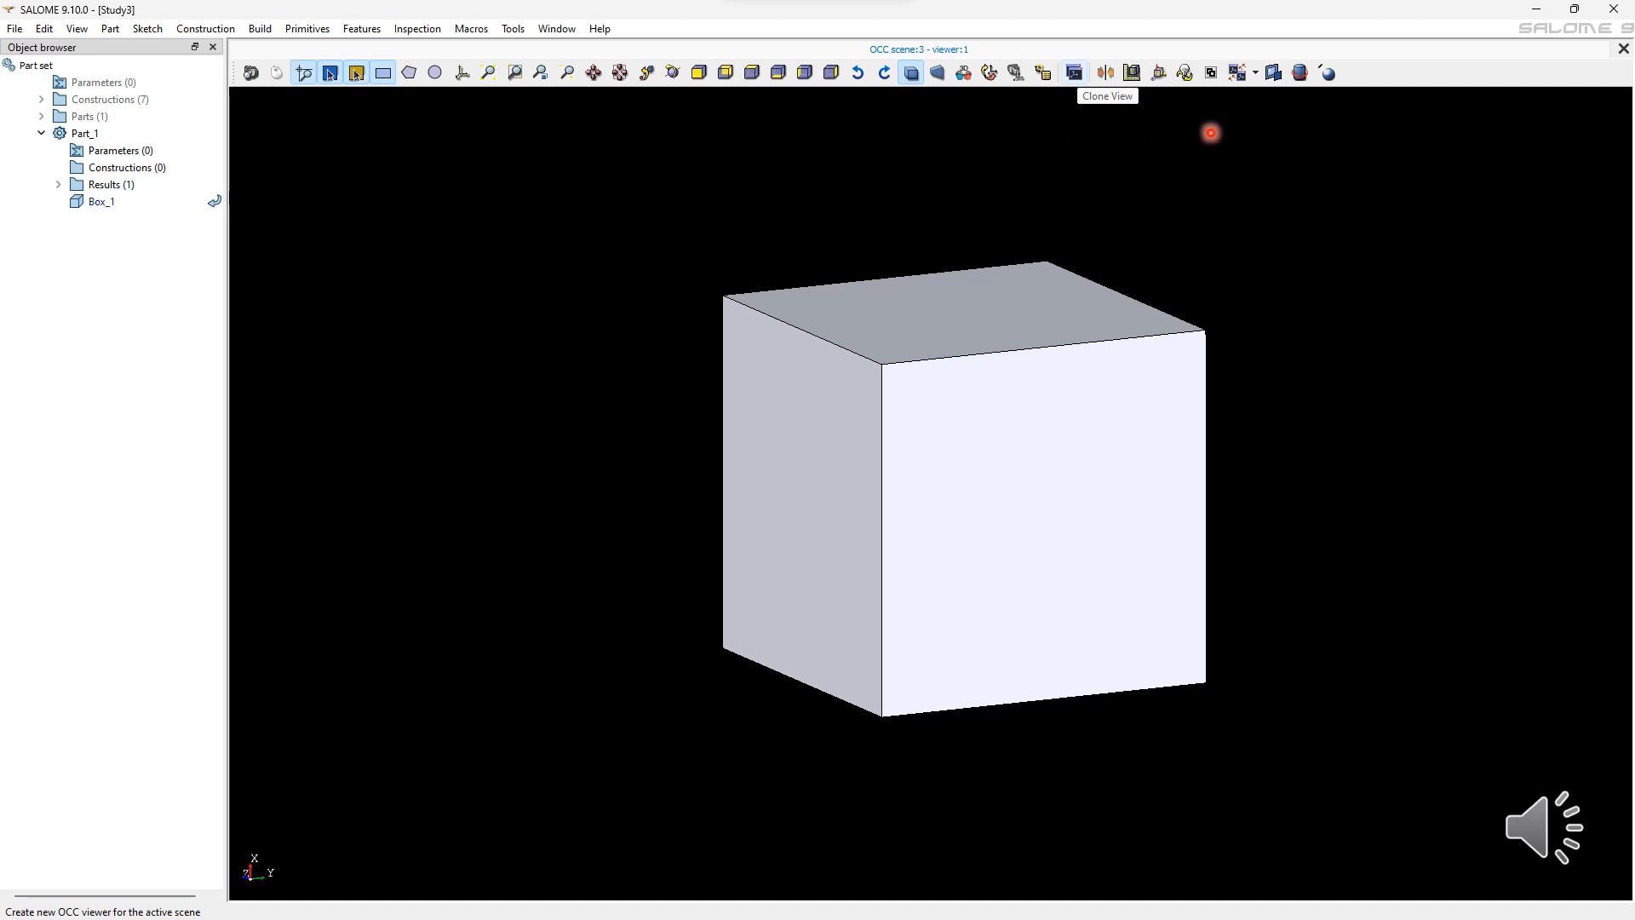
Step: Clone the current view, and add a relative clipping plane to the box scene
click(1075, 73)
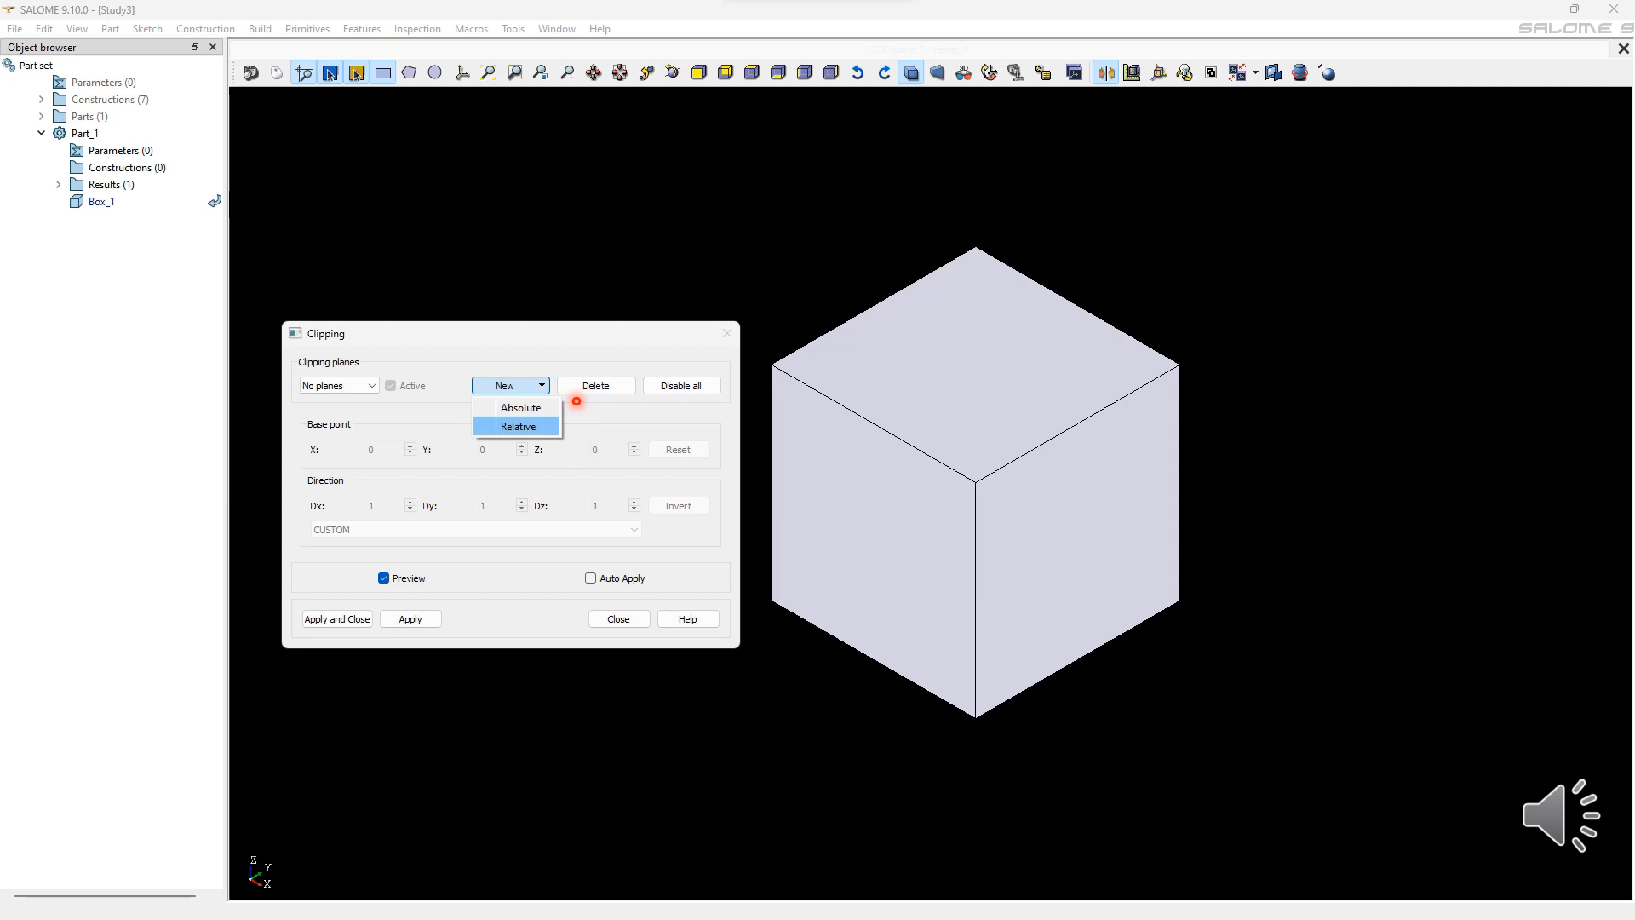
key(Return)
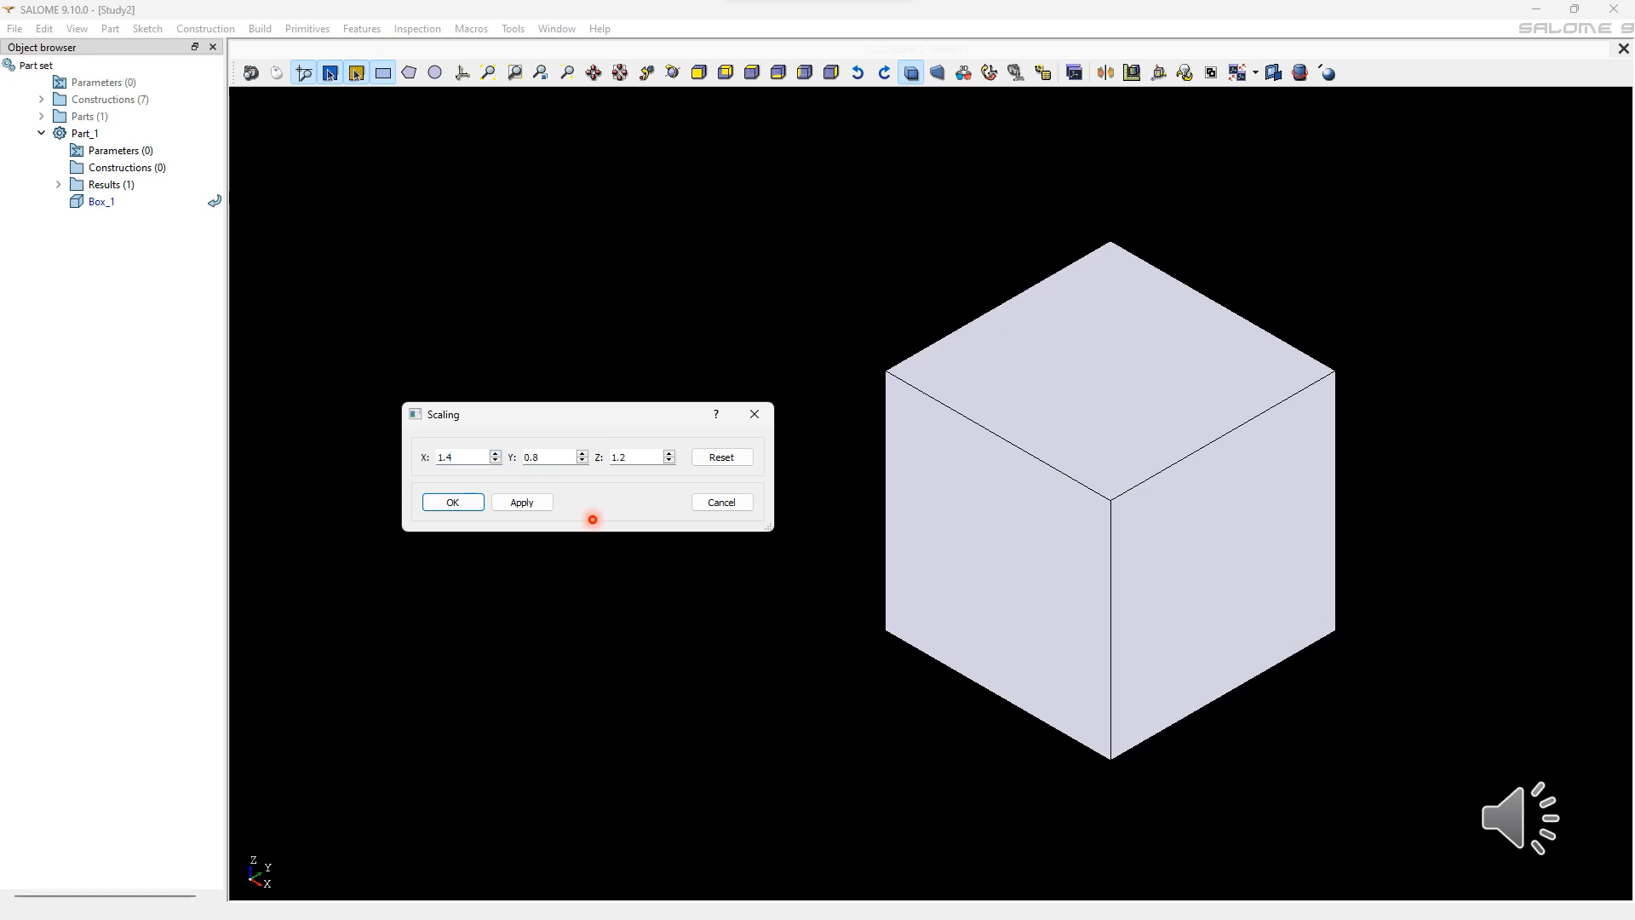
Step: Scale the view by 1.4 in X, 0.8 in Y and 1.2 in Z
key(Return)
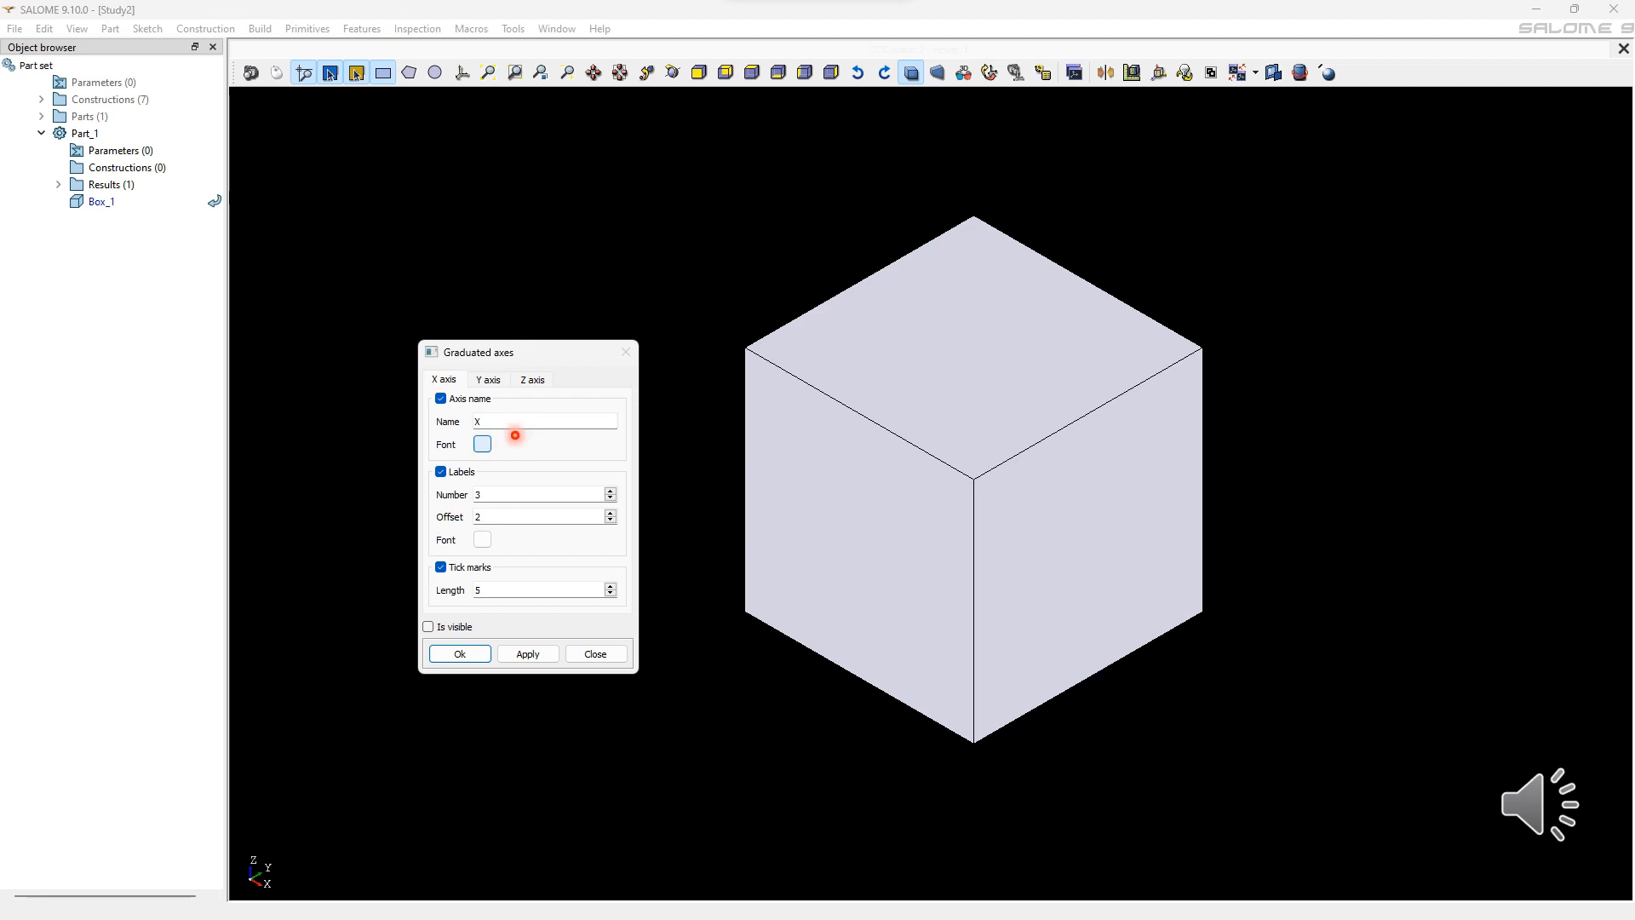
Step: Set the font colour of the graduated X axis name to red (#ff0000)
click(482, 444)
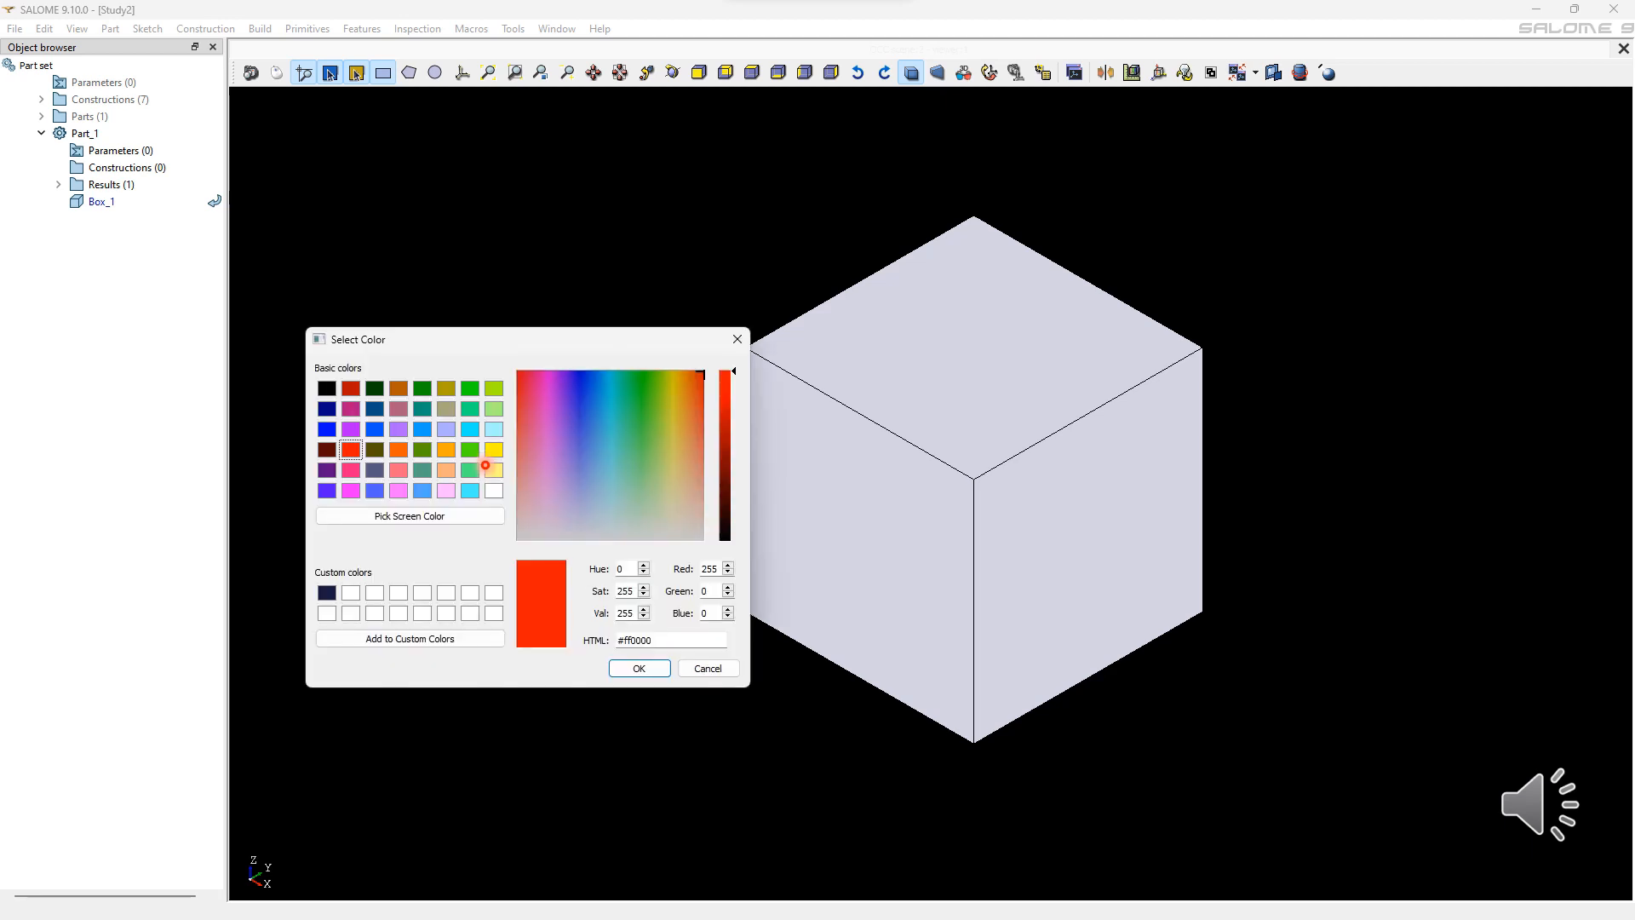
key(Return)
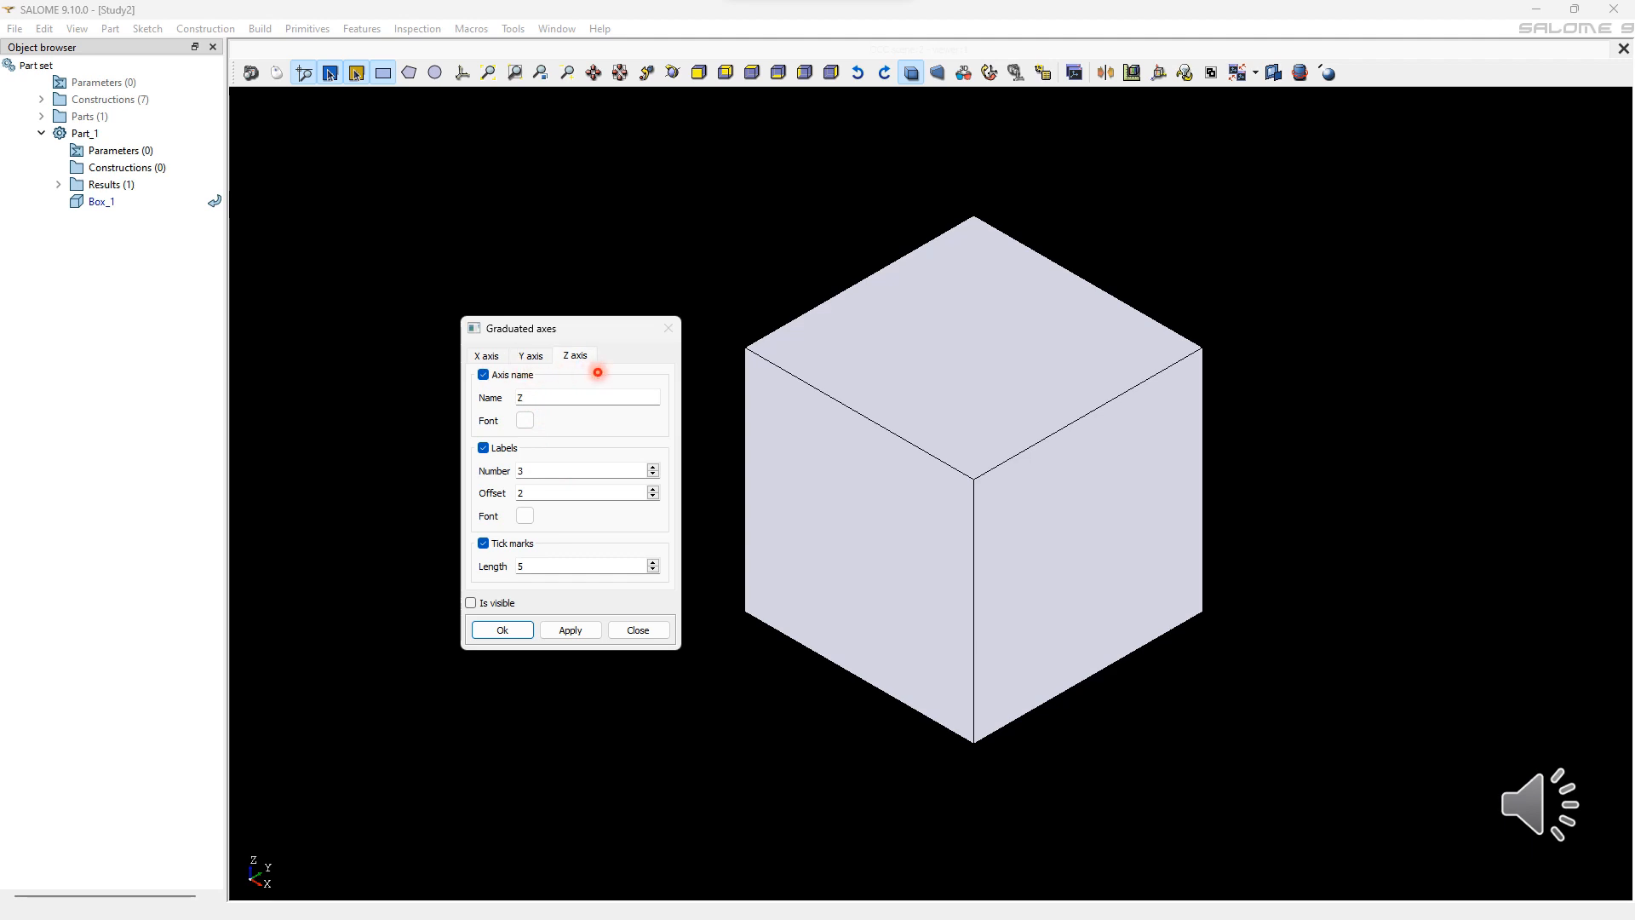
Step: Give the graduated Z axis 6 labels and a tick mark length of 6, and show the graduated axes
double_click(577, 470)
text(6)
double_click(588, 566)
text(6)
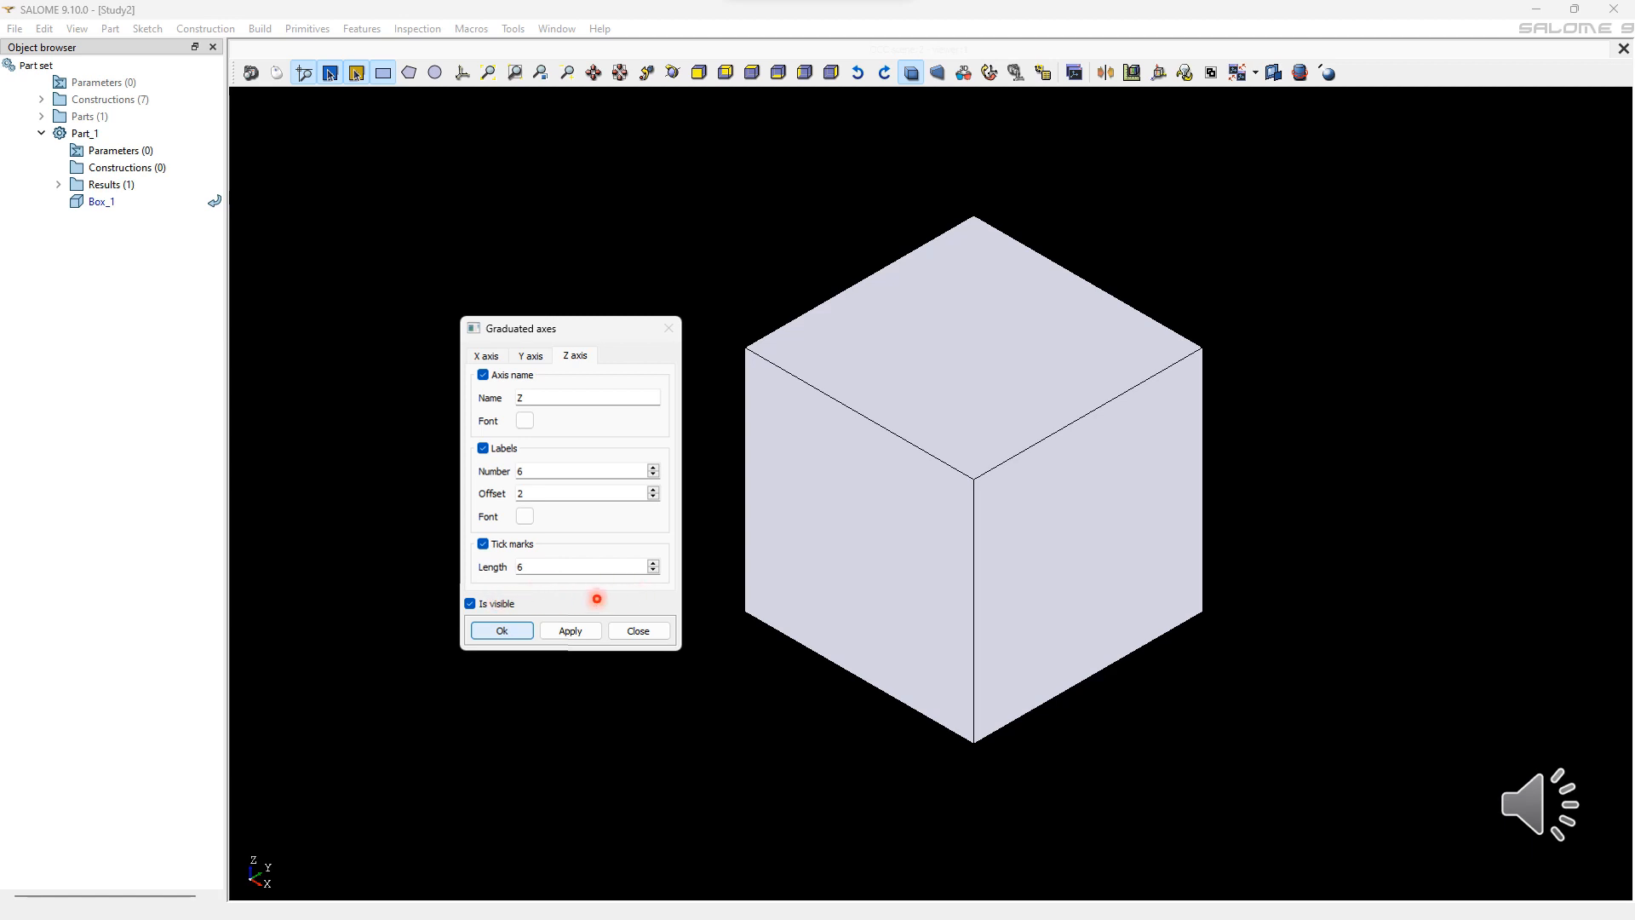
click(515, 631)
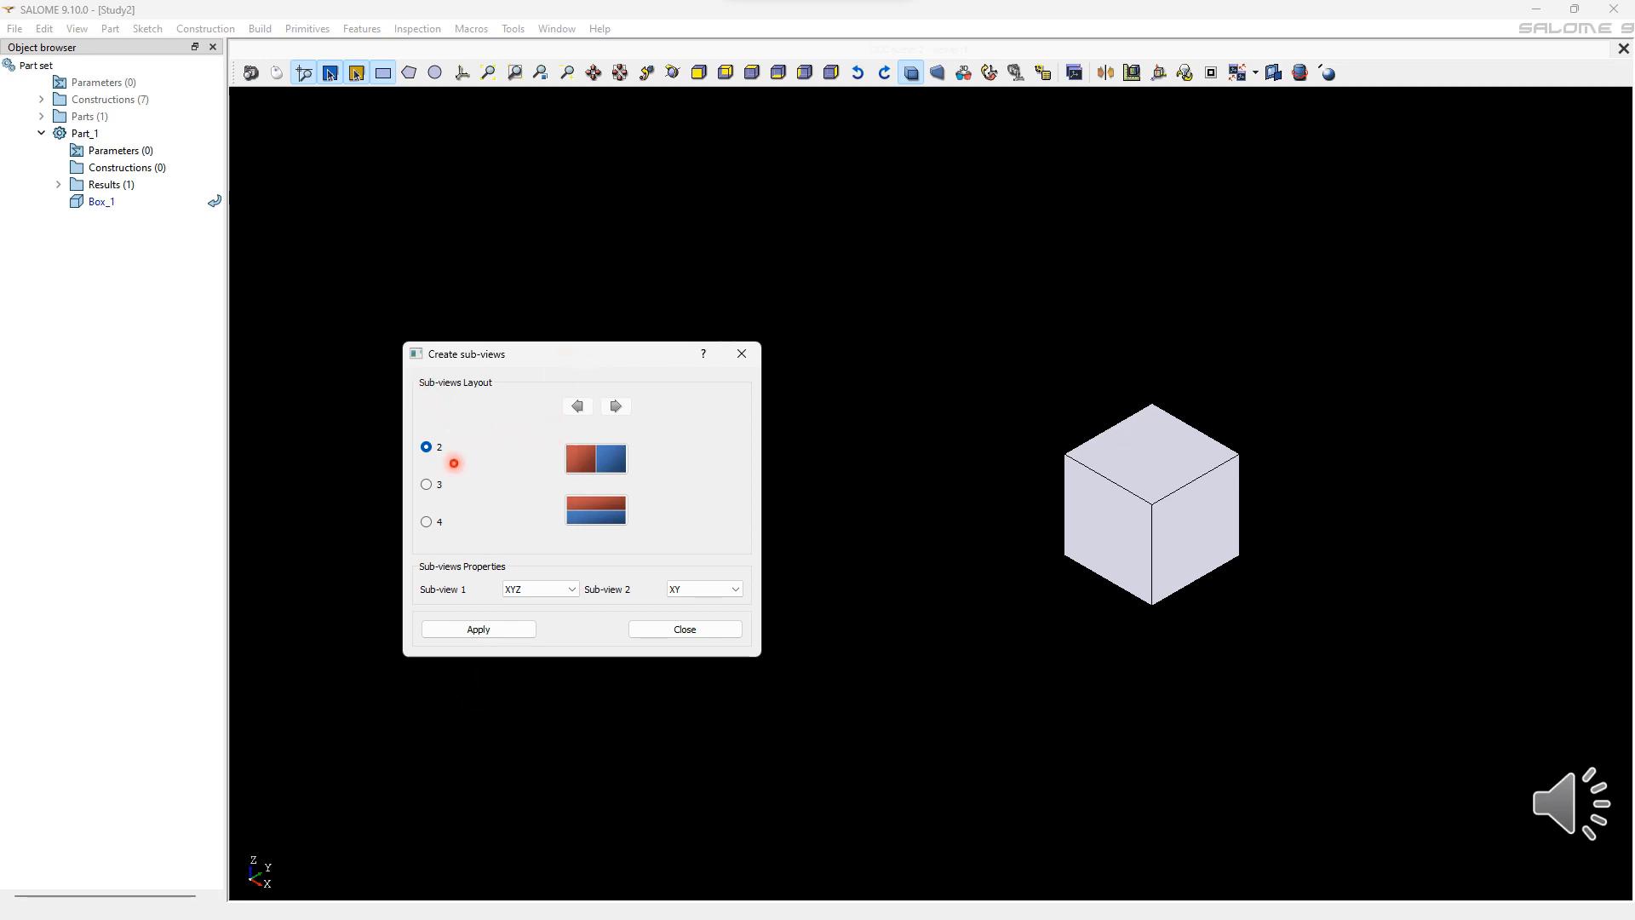
Step: Compare the sub-view layouts and create two side-by-side sub-views, with XYZ for the first and XY for the second
click(441, 525)
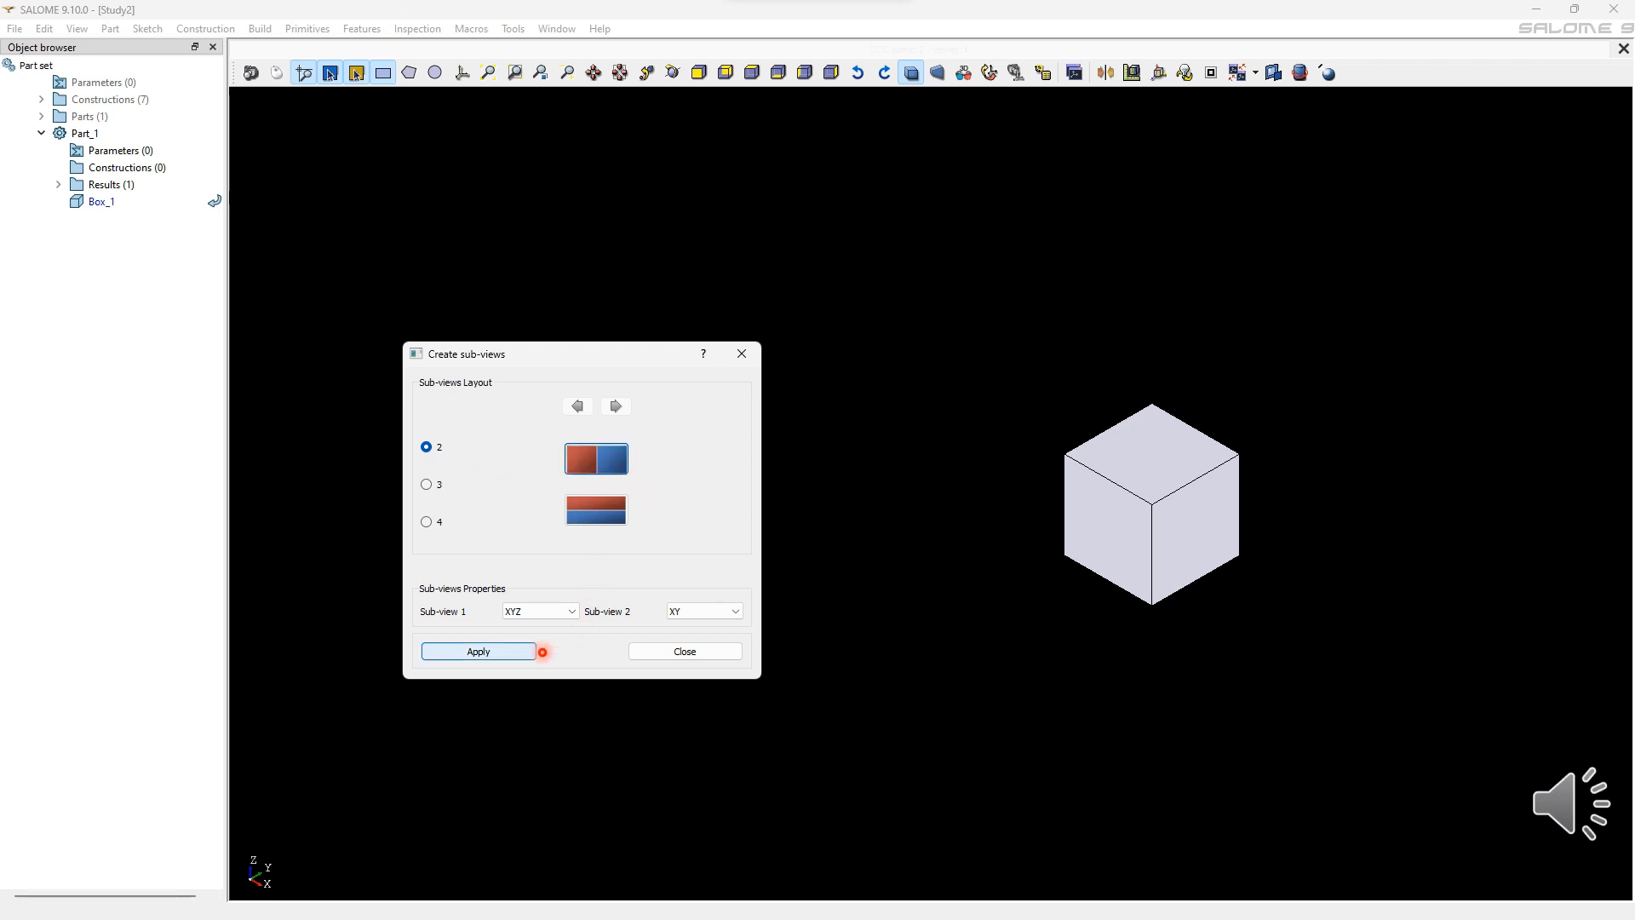
click(519, 651)
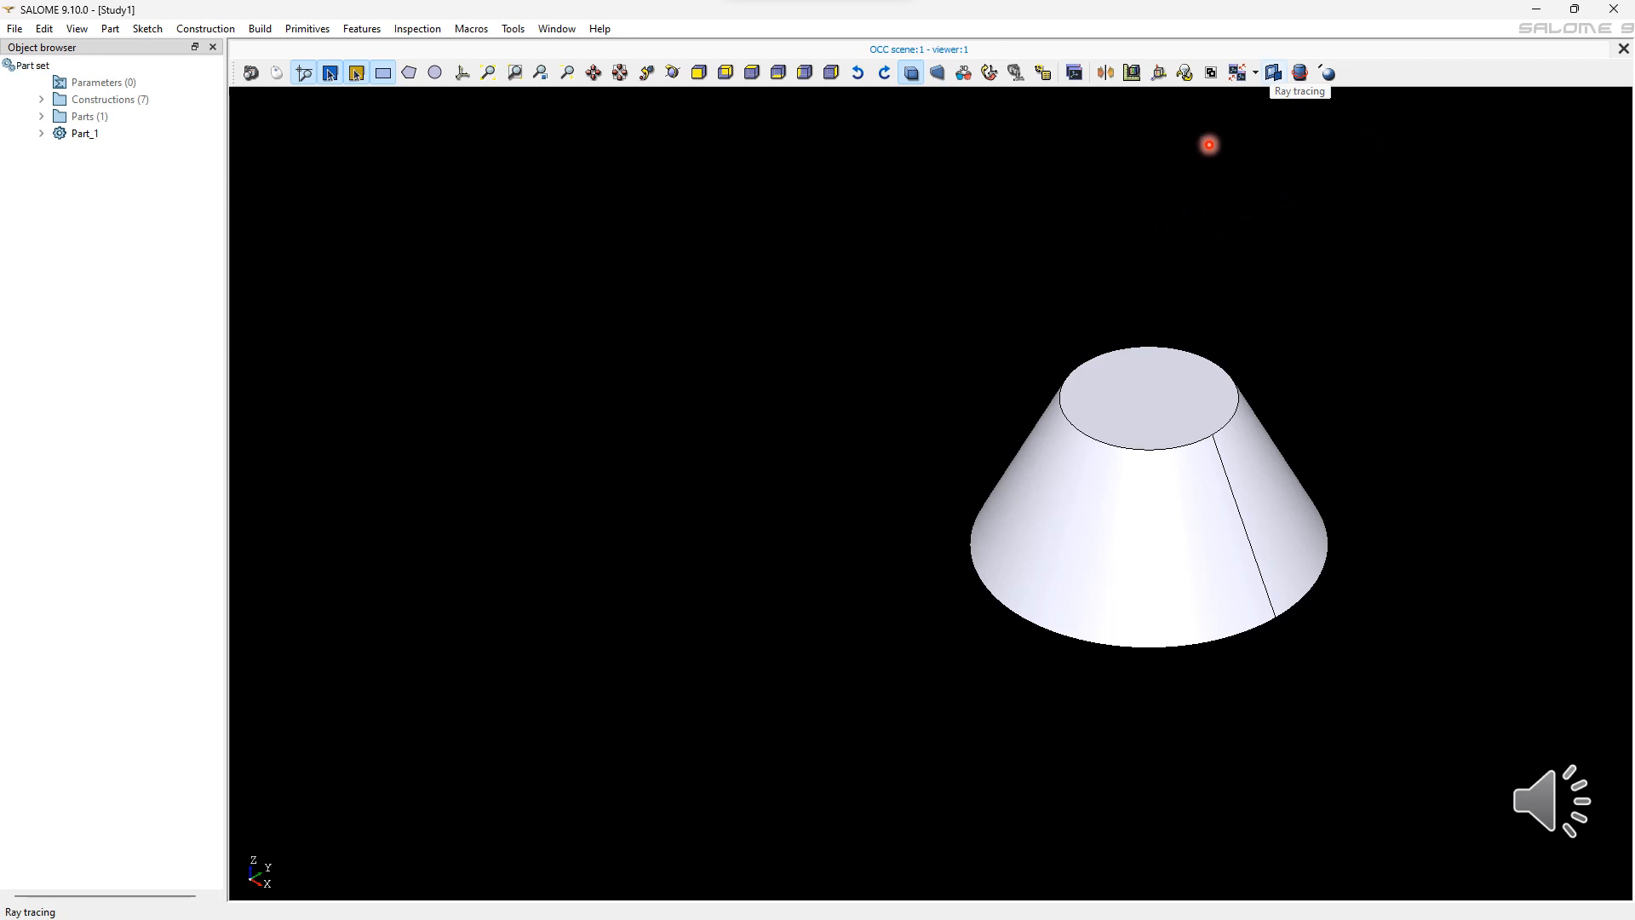
Step: Turn on ray tracing for the view of the truncated cone
click(1301, 73)
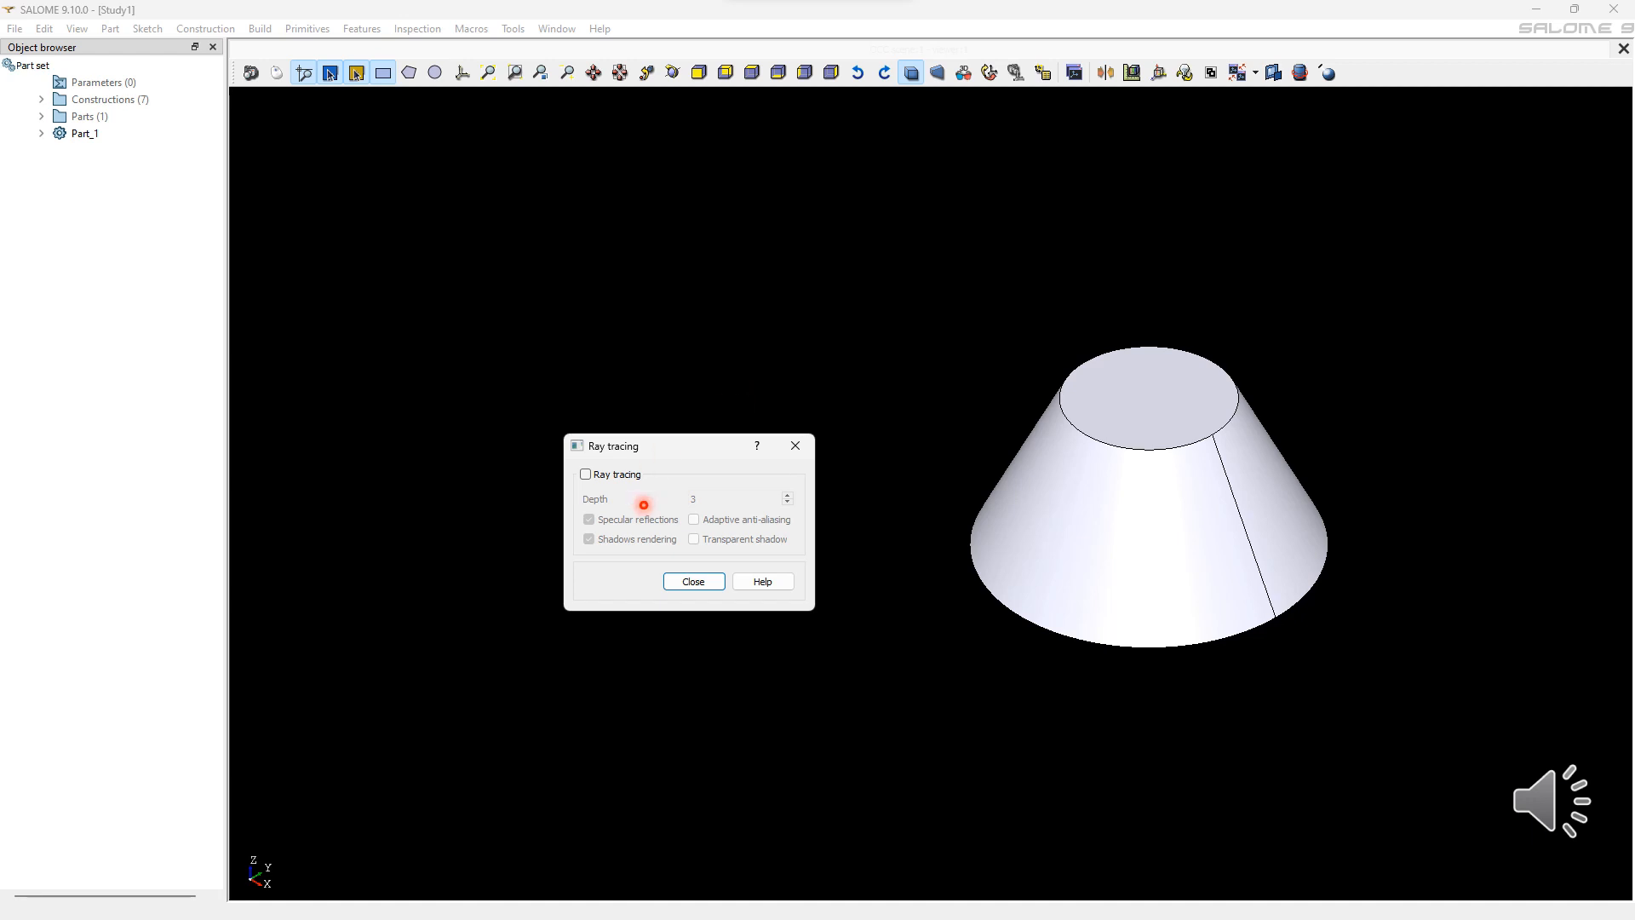
click(586, 474)
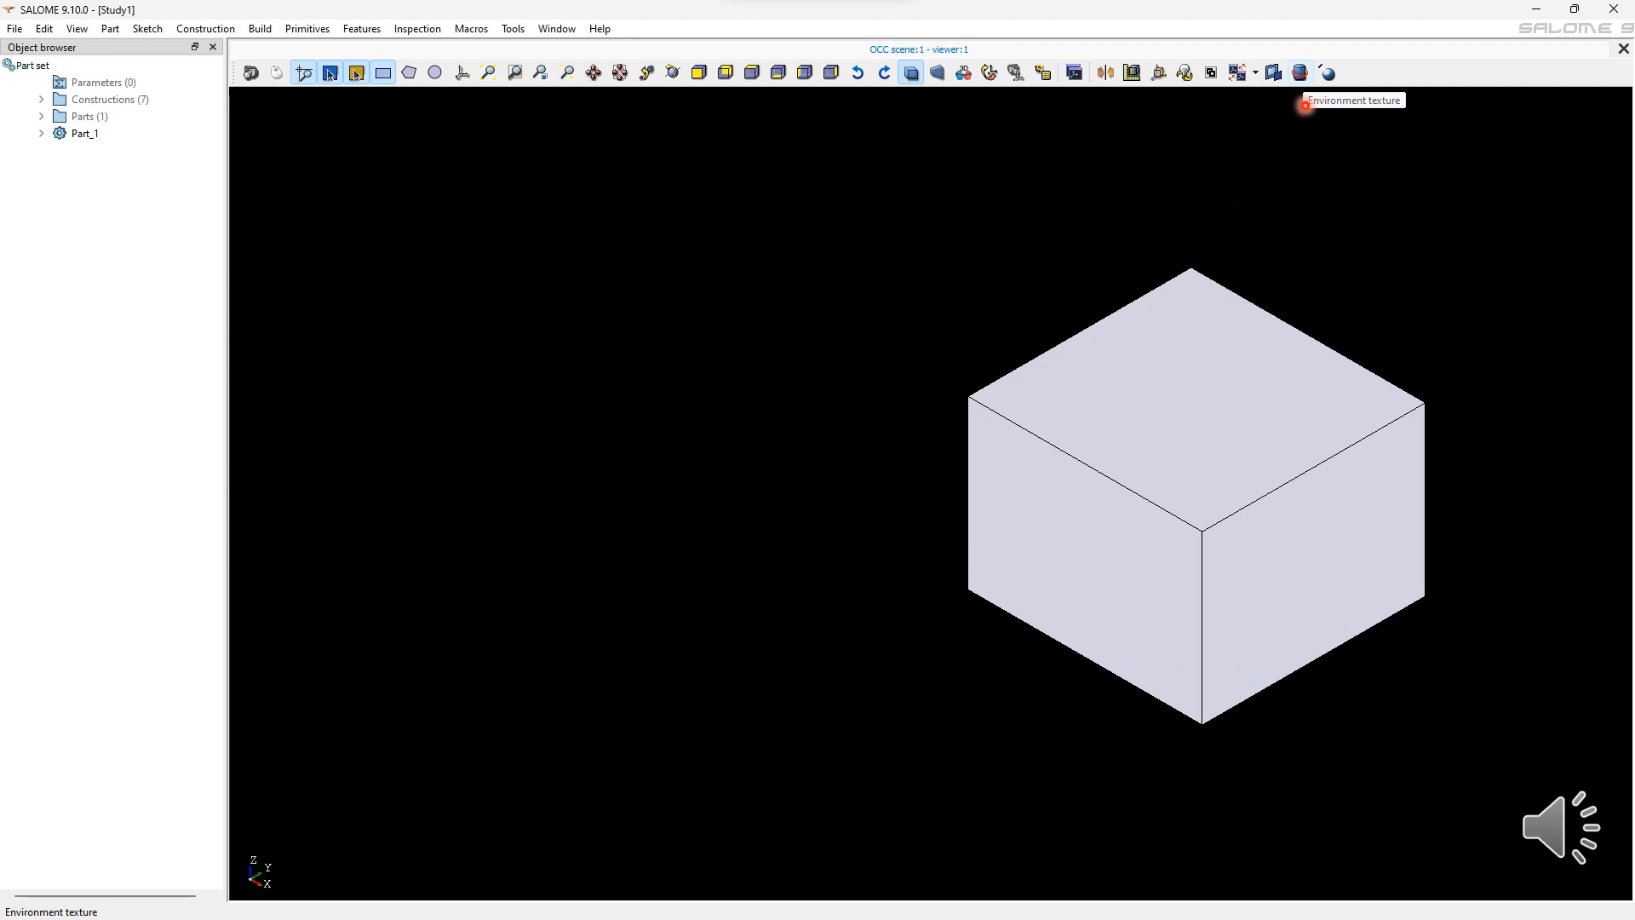
Step: Apply the Clouds environment texture to the box, switch it to Cv and try the textures that follow in the list
click(1303, 81)
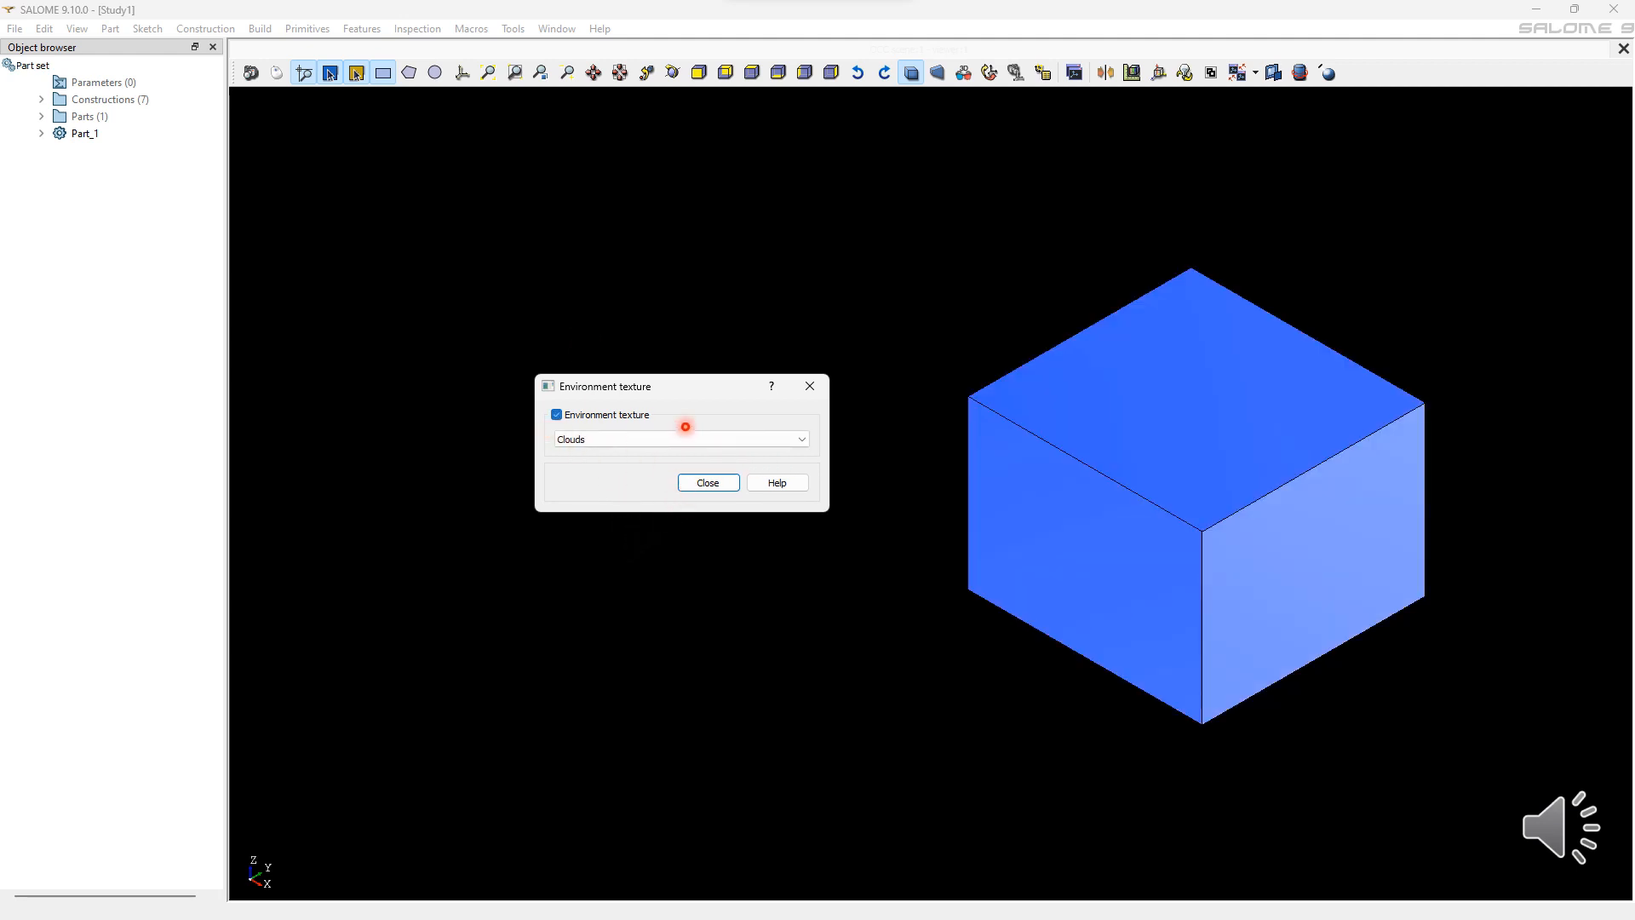
click(790, 439)
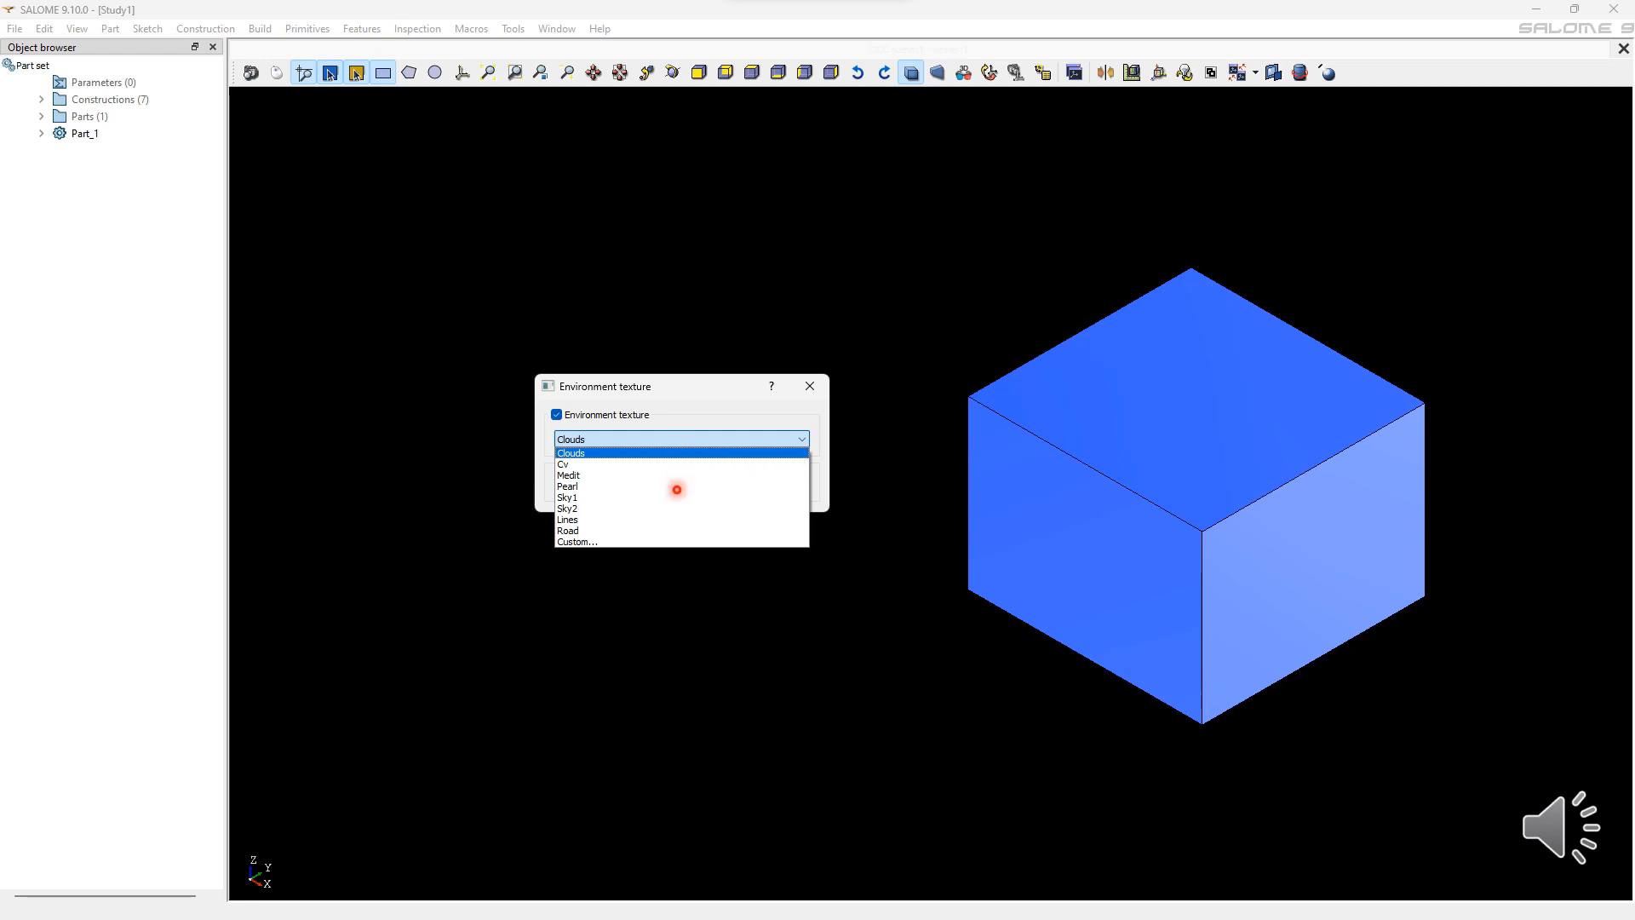
click(794, 483)
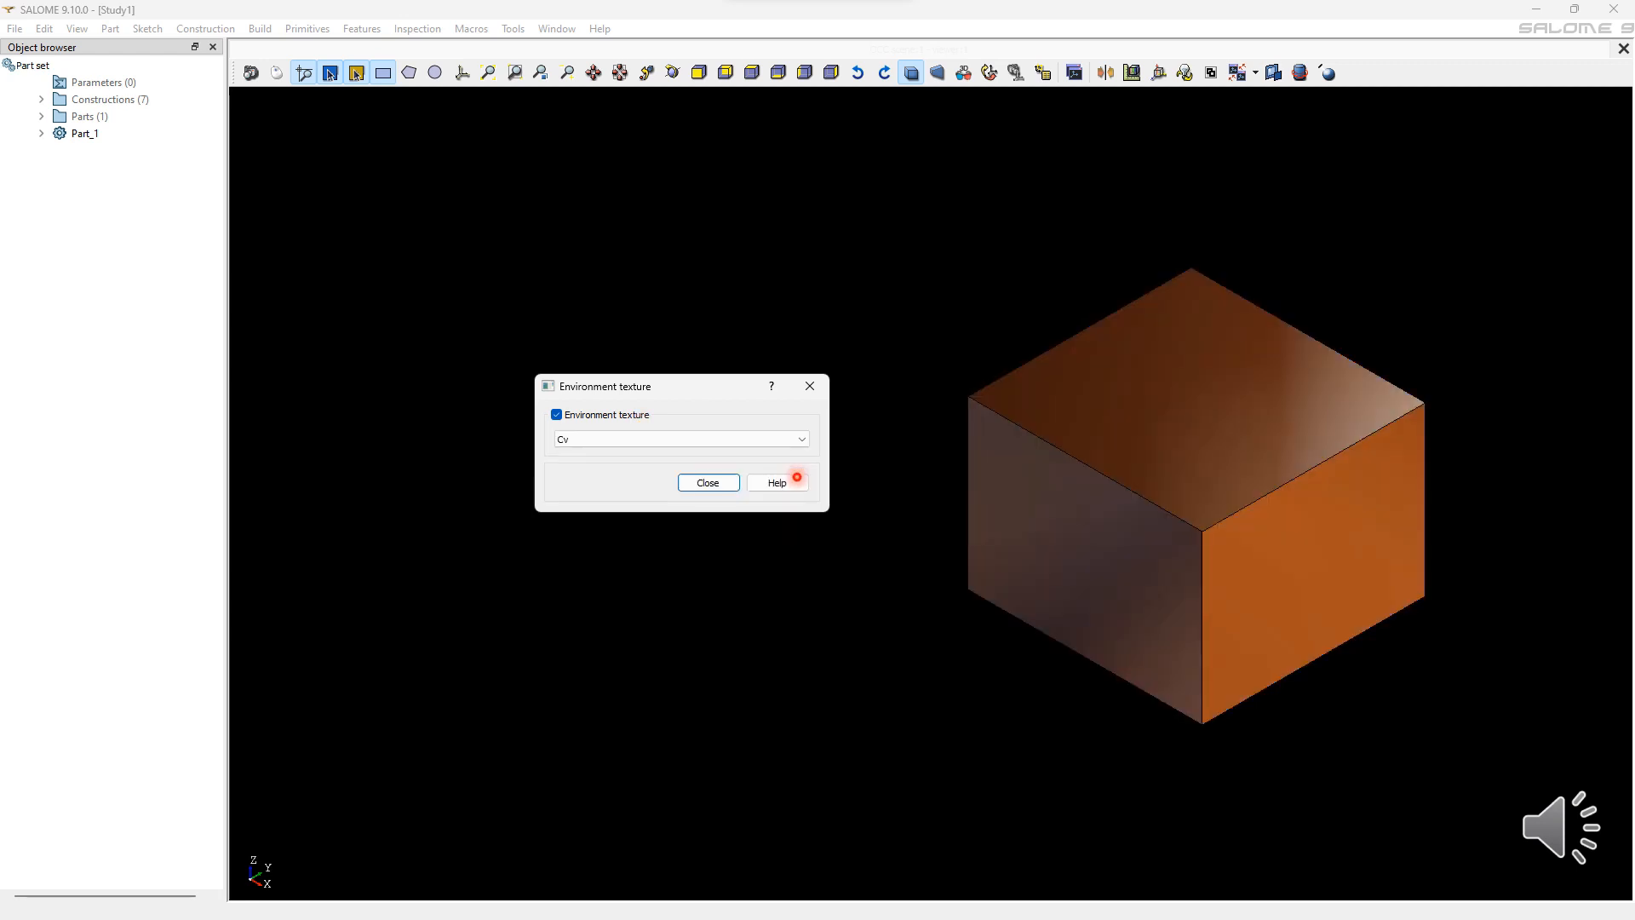
key(Down)
key(Down)
key(Down)
key(Down)
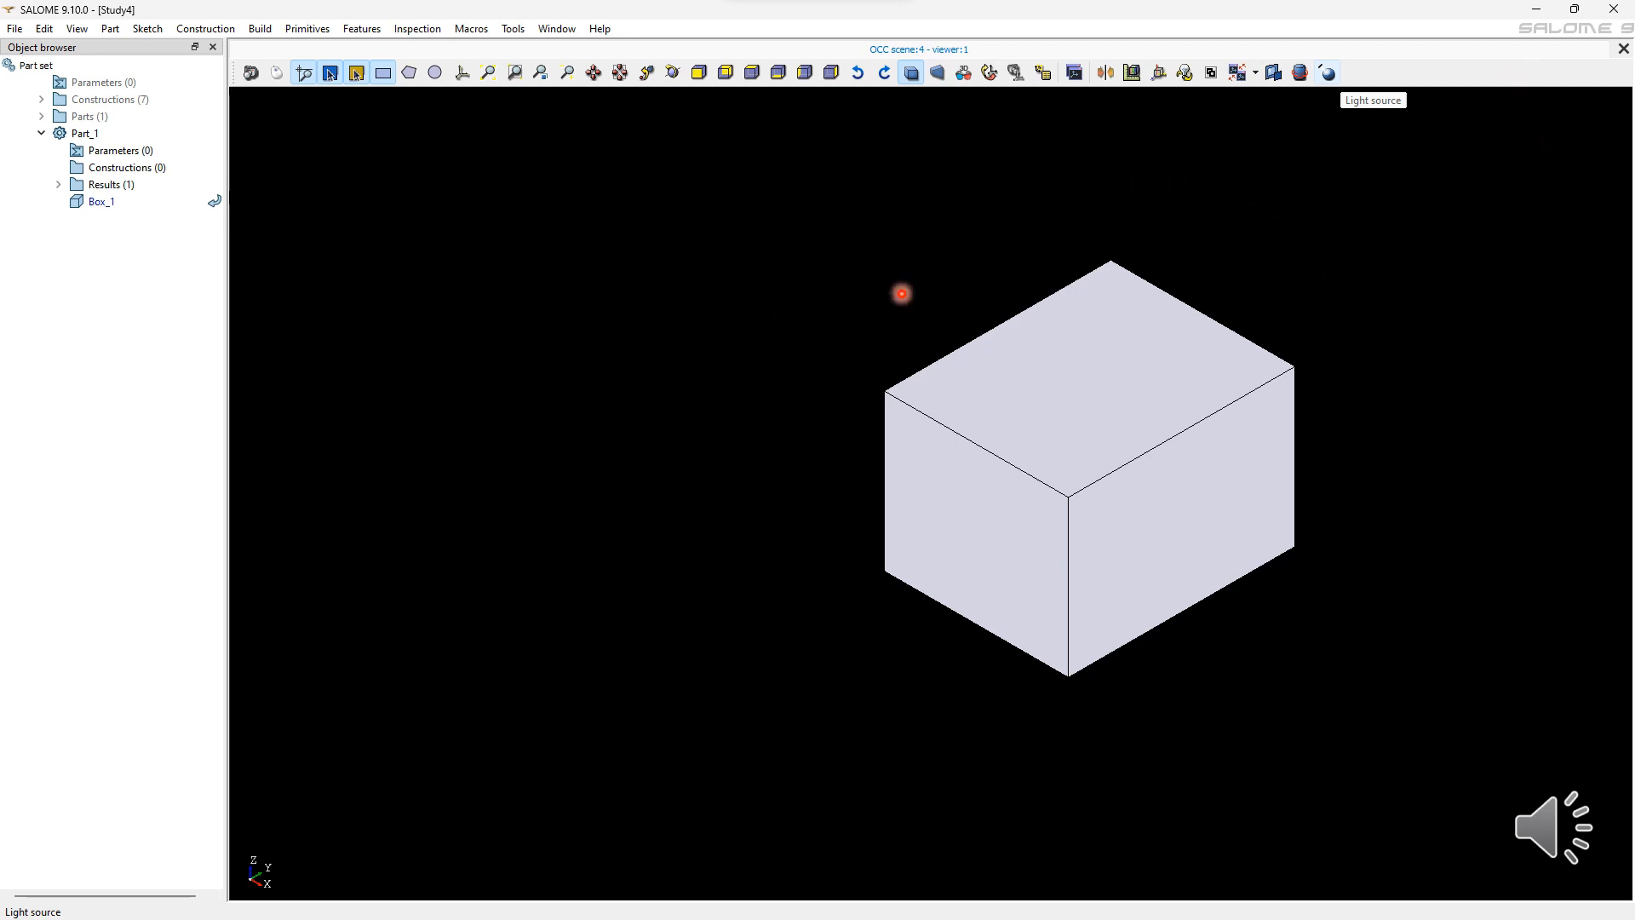
Step: Set the directional light source on Box_1 to a direction of Dx 0.4 and Dy 0.4, with Headlight on
click(1328, 73)
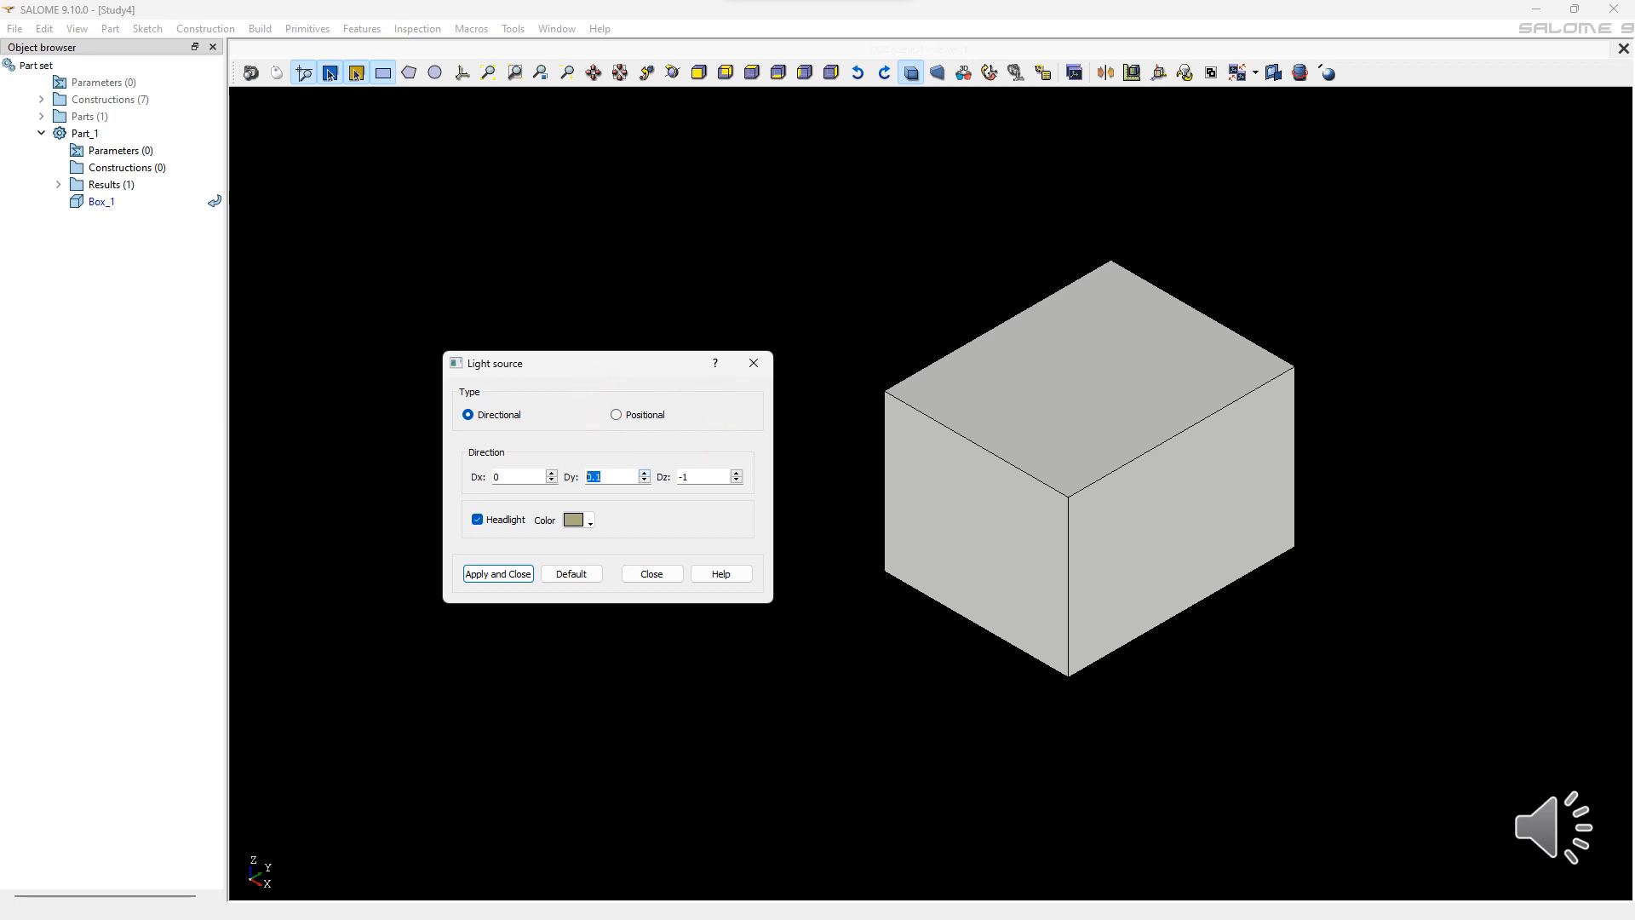
click(644, 472)
click(643, 472)
click(643, 473)
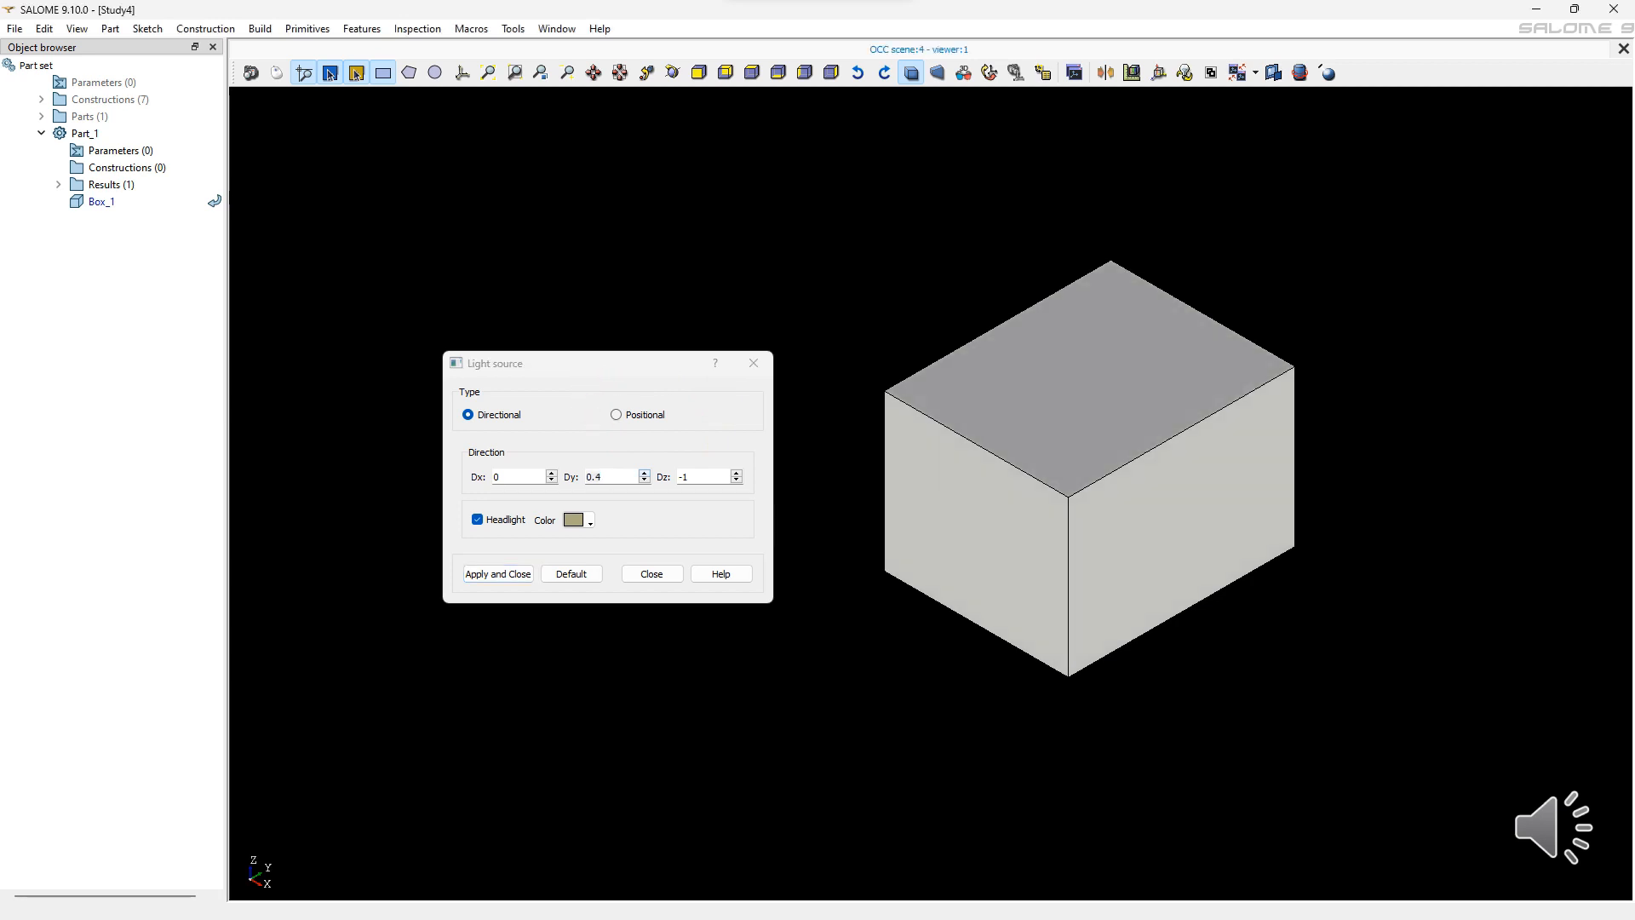
click(551, 473)
click(551, 472)
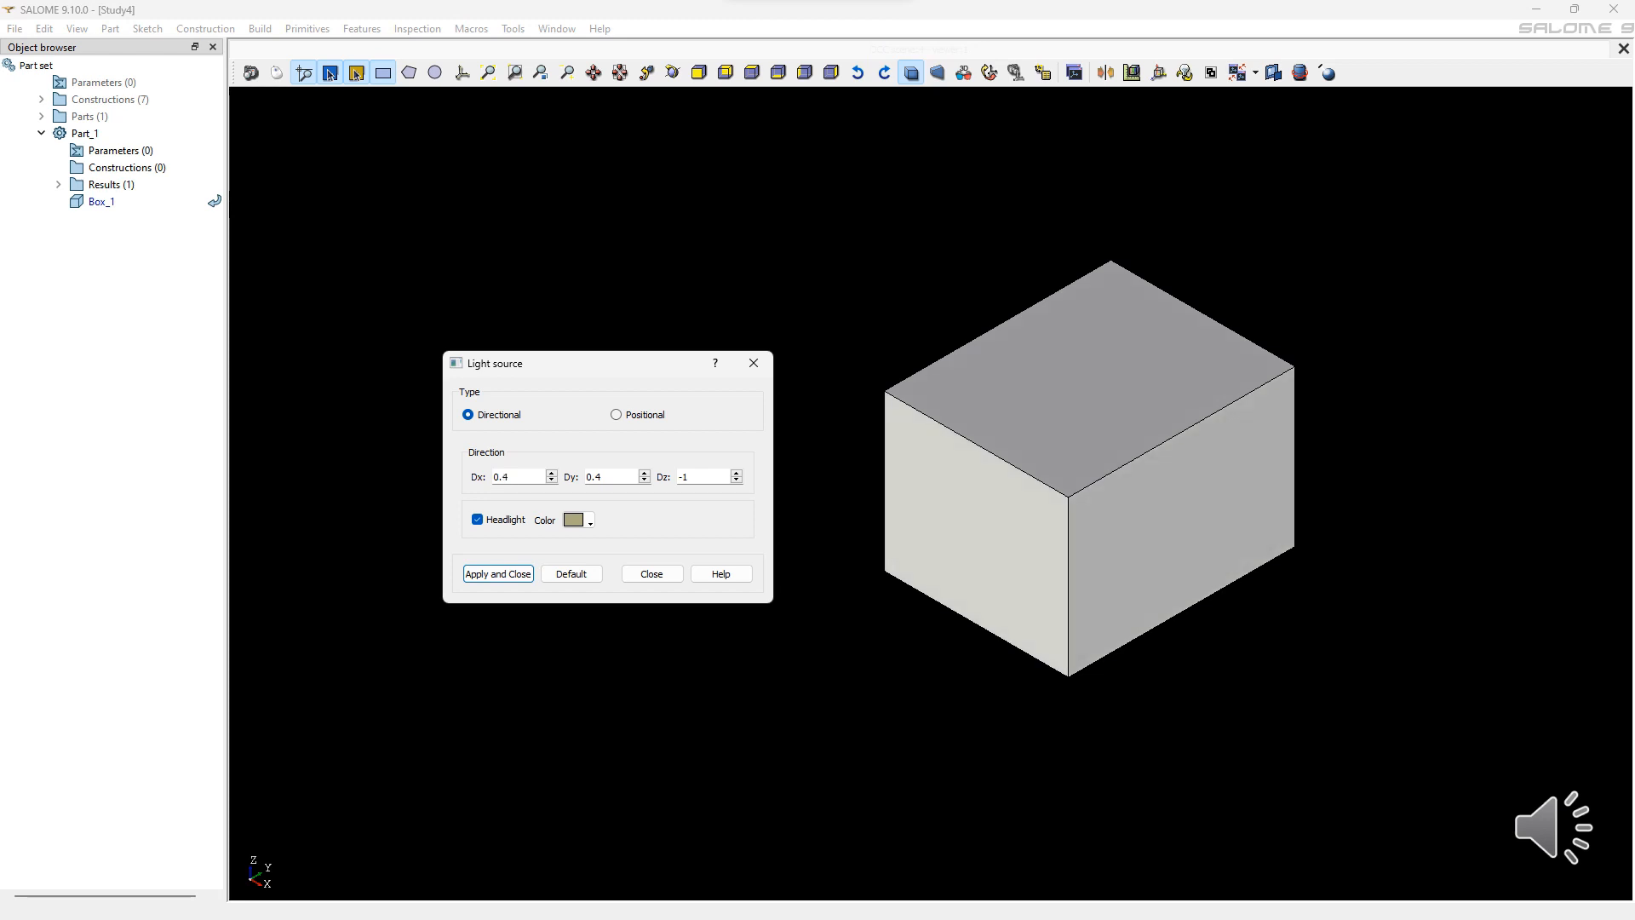